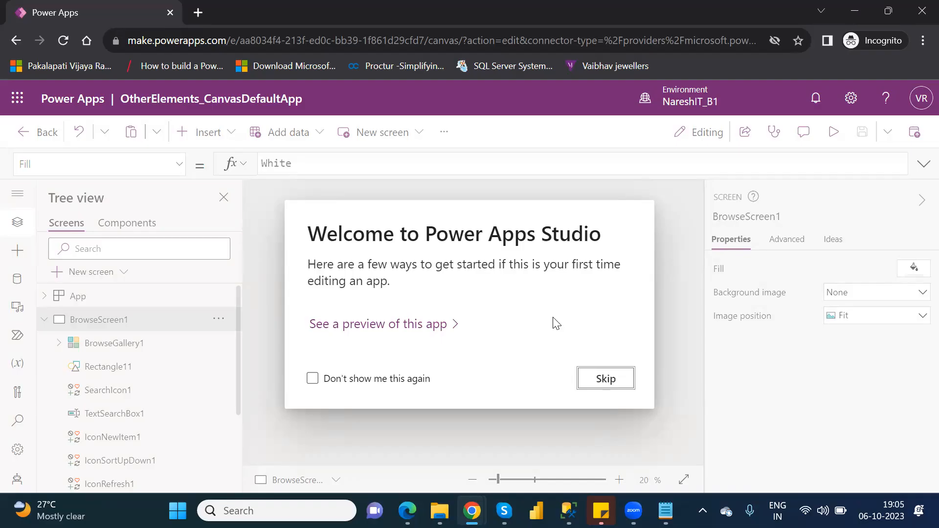
Dismiss the welcome message and open Screen1 at an enlarged zoom of 38 %
click(606, 379)
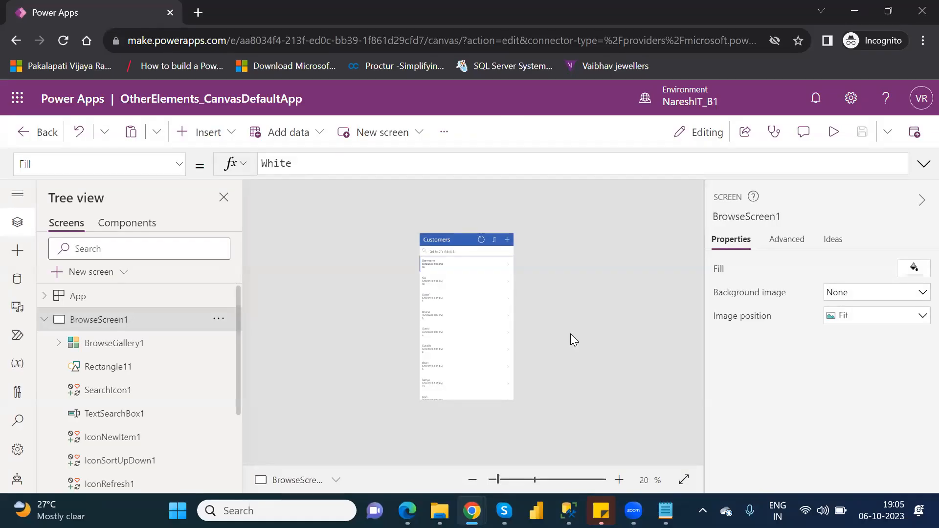
click(49, 321)
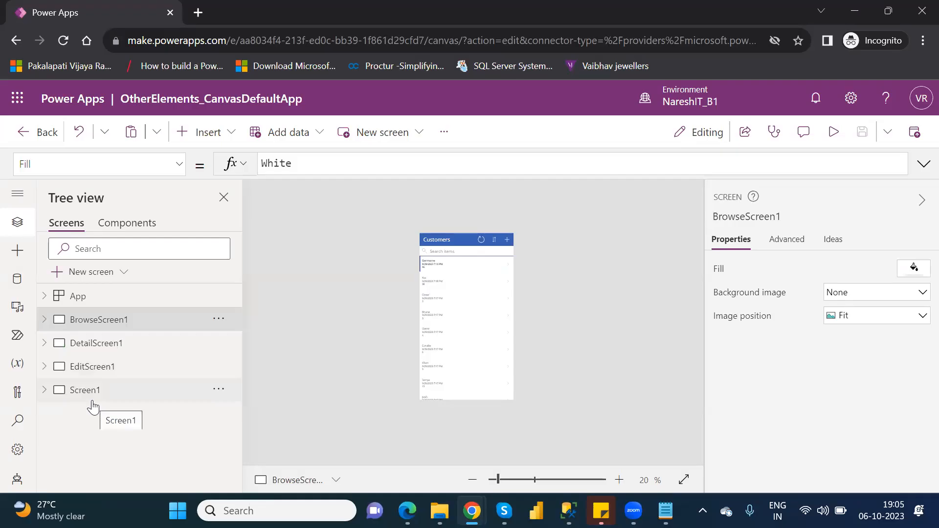
click(92, 400)
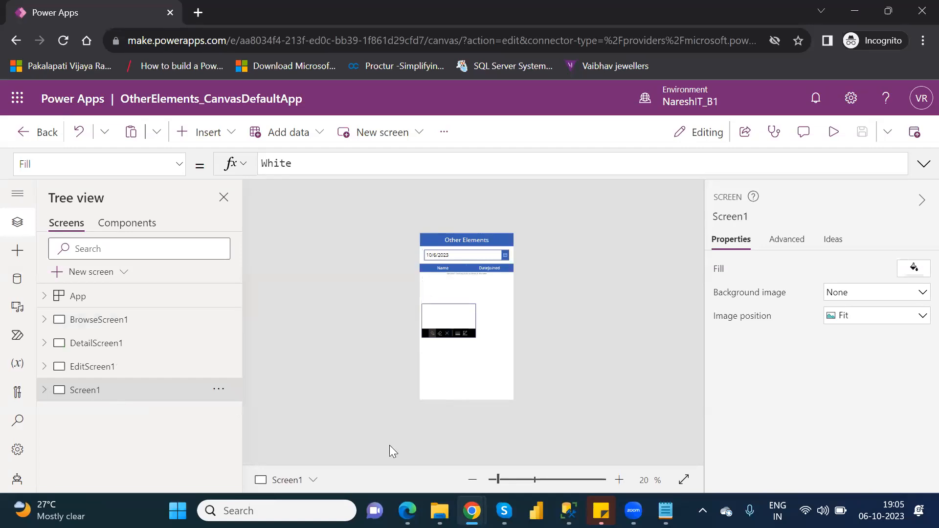
click(511, 479)
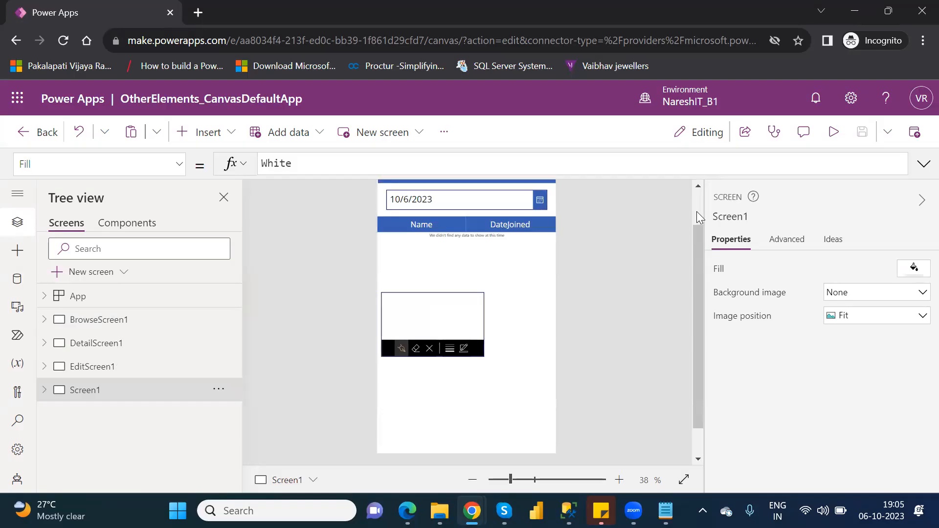
scroll(696, 211, up, 2)
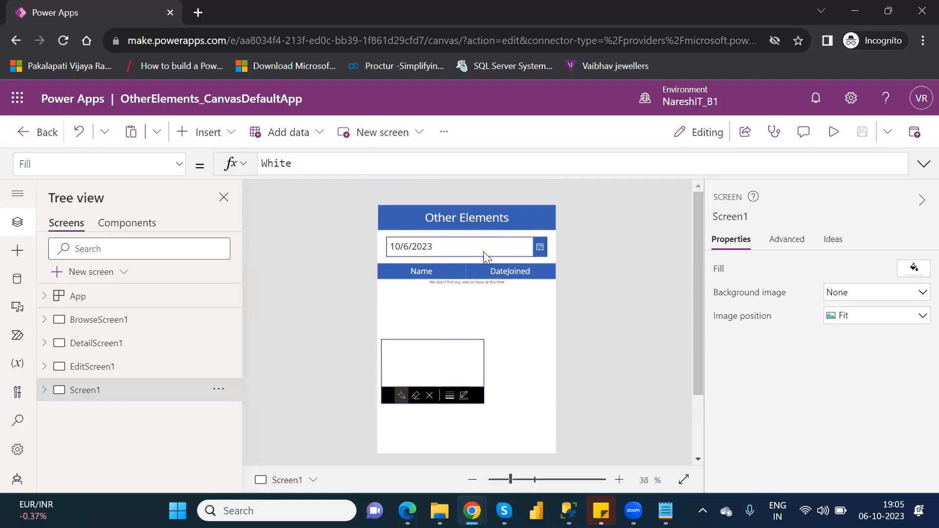
Preview the app and check the date picker's calendar, cancelling it without choosing a date
click(540, 251)
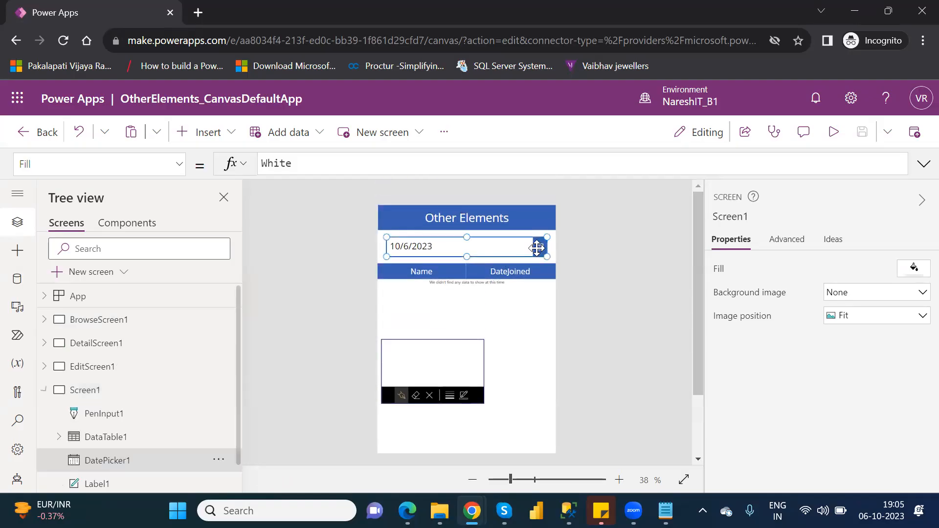
click(836, 131)
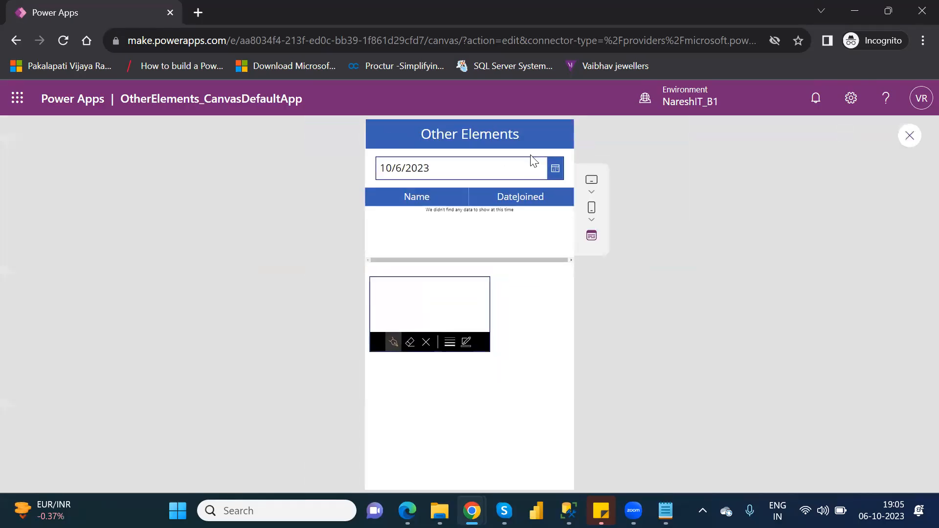
click(556, 169)
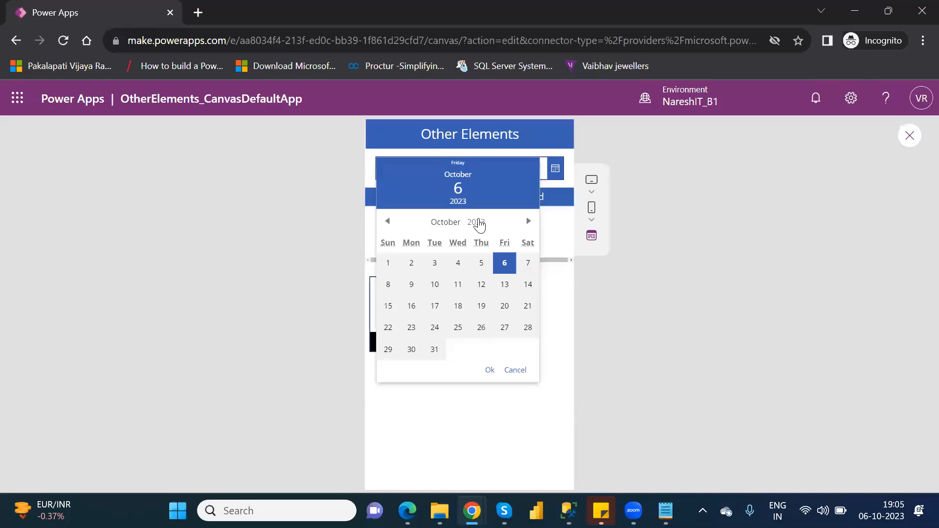
click(517, 372)
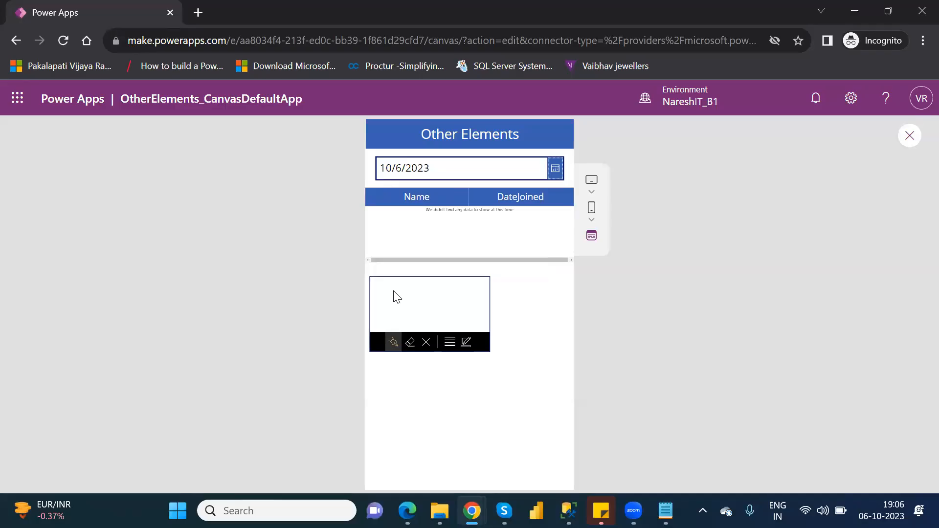
Draw a freehand looped scribble in the pen input, close the preview and dismiss the tip
mouse_move(391, 289)
mouse_down()
mouse_move(439, 308)
mouse_move(408, 336)
mouse_up()
click(909, 137)
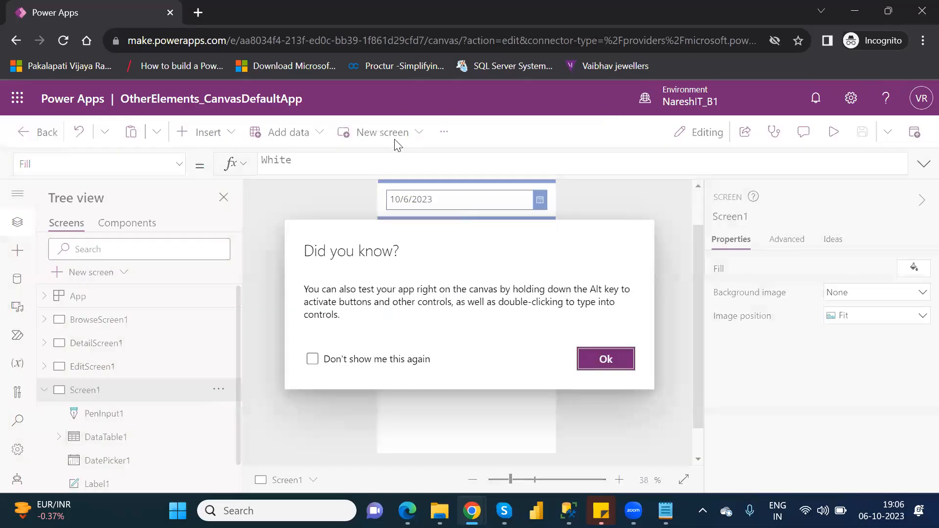
click(603, 359)
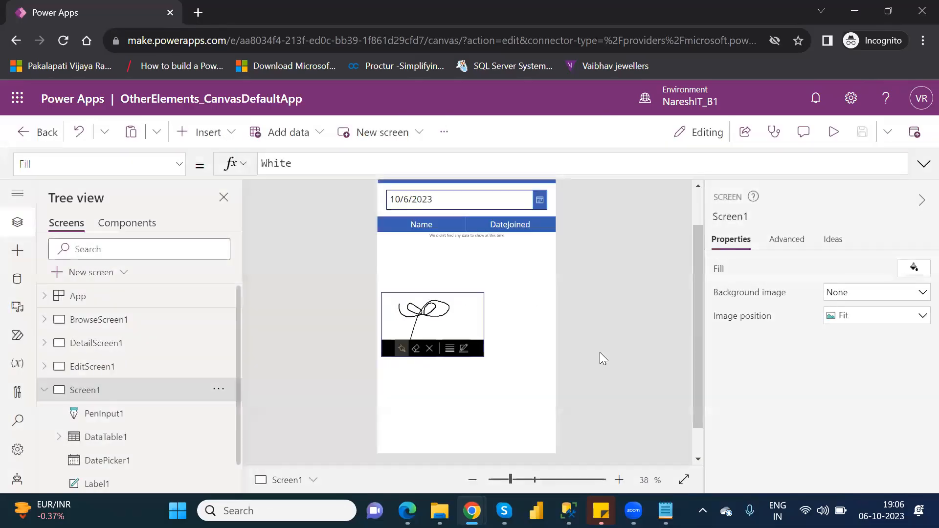
Insert a Drop down control from the Input category on Screen1
click(214, 144)
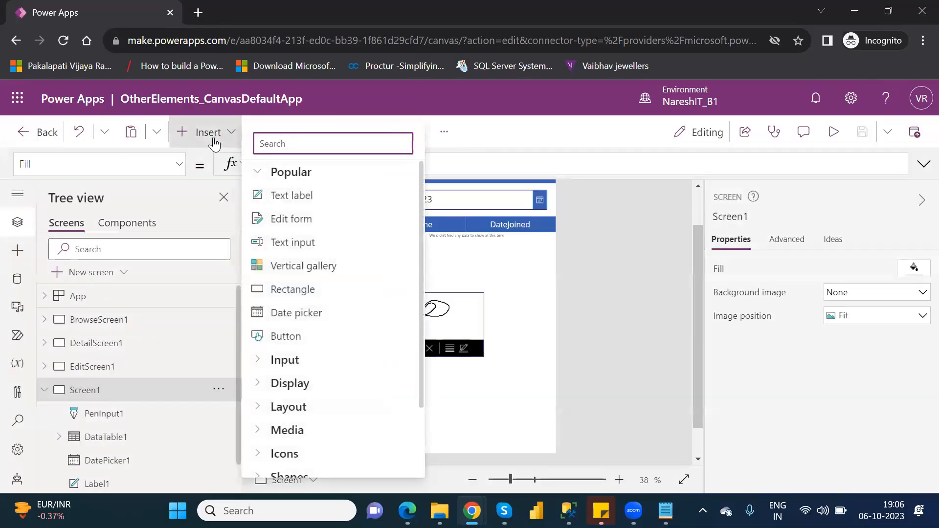
click(260, 174)
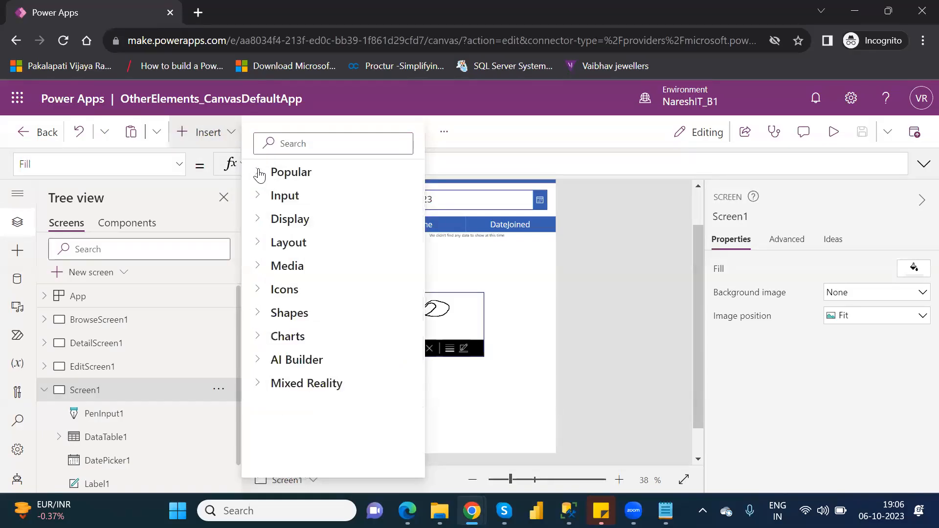
click(260, 197)
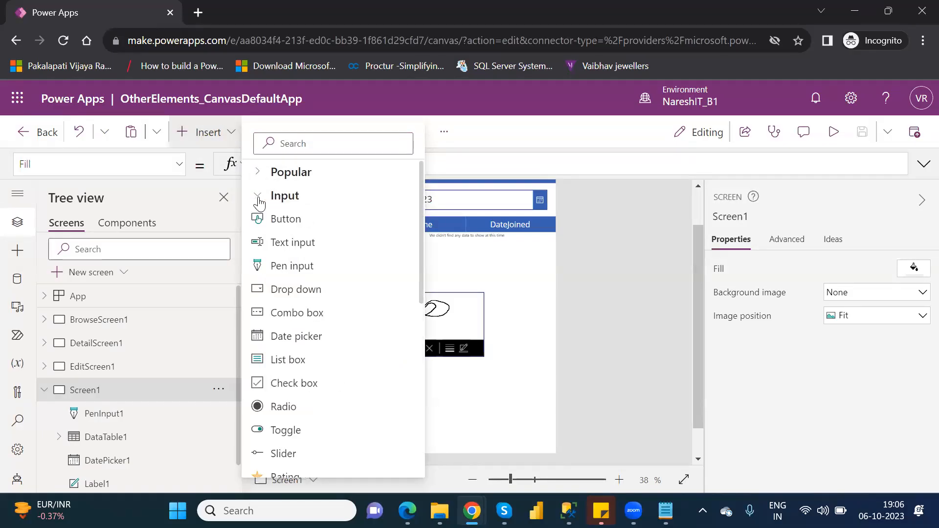
click(307, 289)
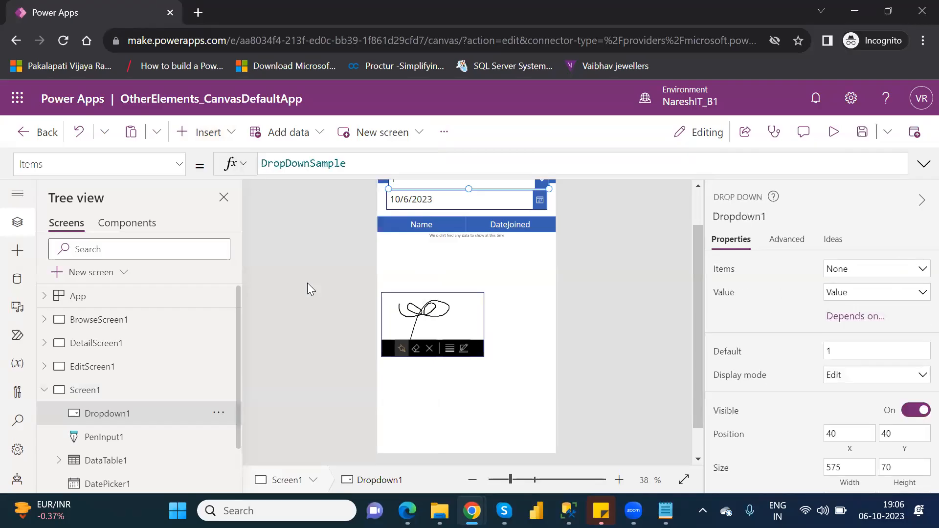
Place the drop down beside the pen input at about X 428, Y 426, and resize it to about 211 by 101
click(696, 203)
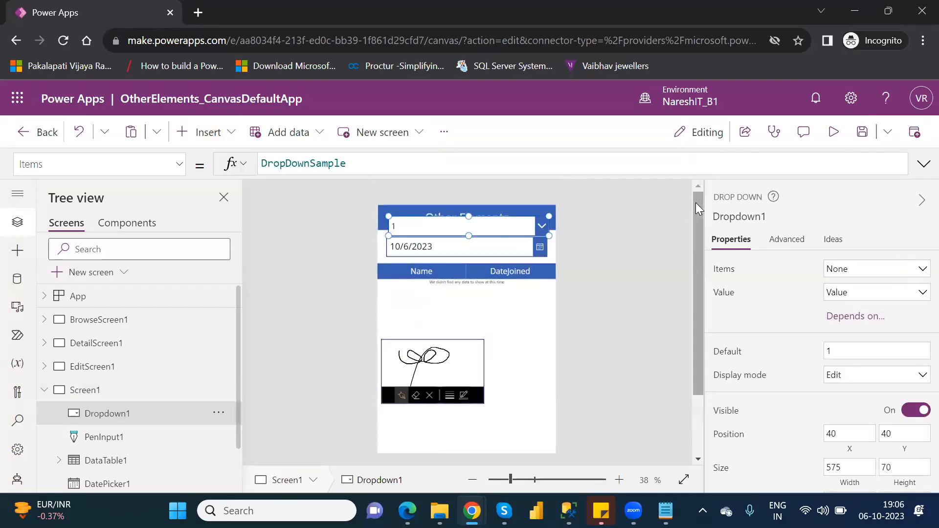
drag(521, 229, 537, 337)
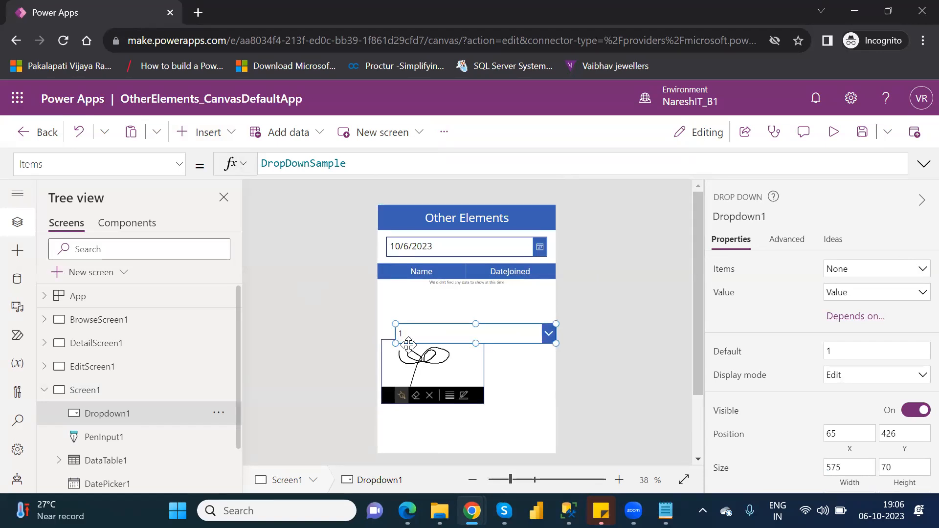
drag(396, 344, 498, 352)
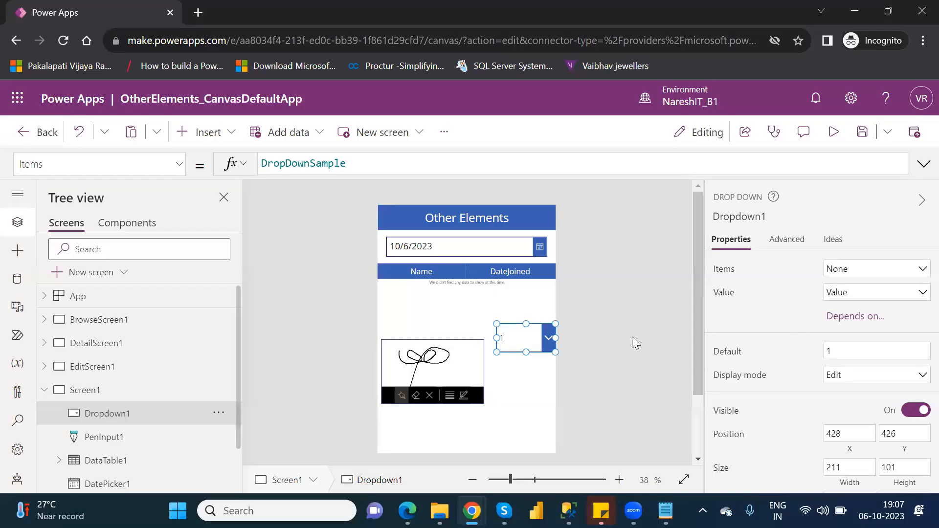
Preview the app to check the new drop down's choices, then return to editing and dismiss the tip
click(835, 146)
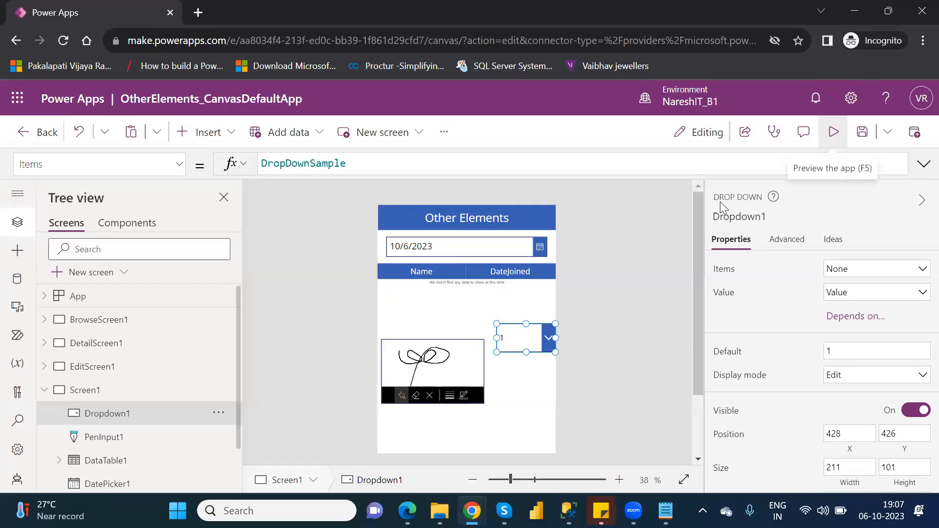
click(570, 277)
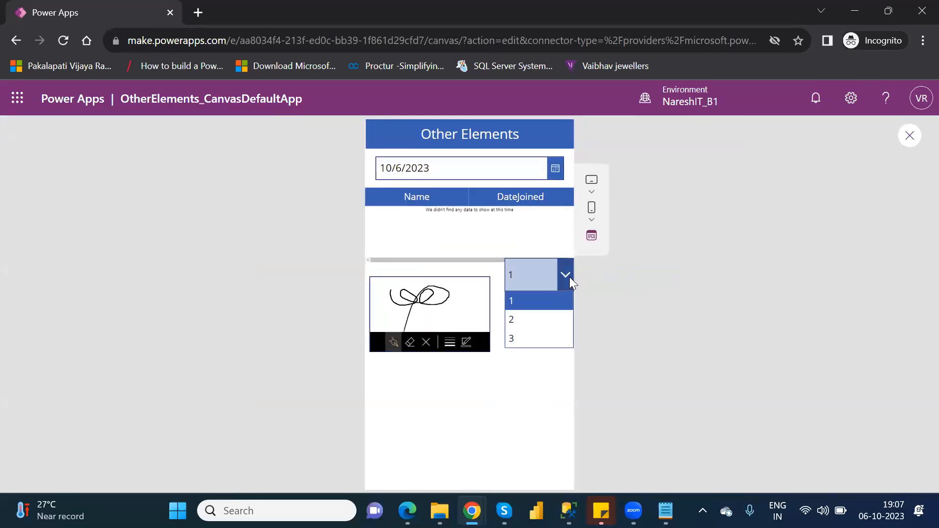
click(909, 136)
click(910, 136)
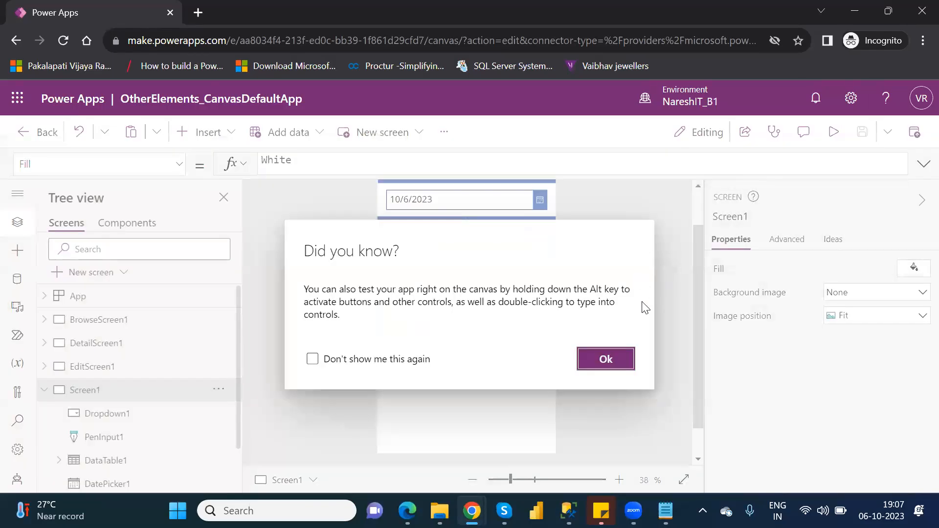
click(609, 358)
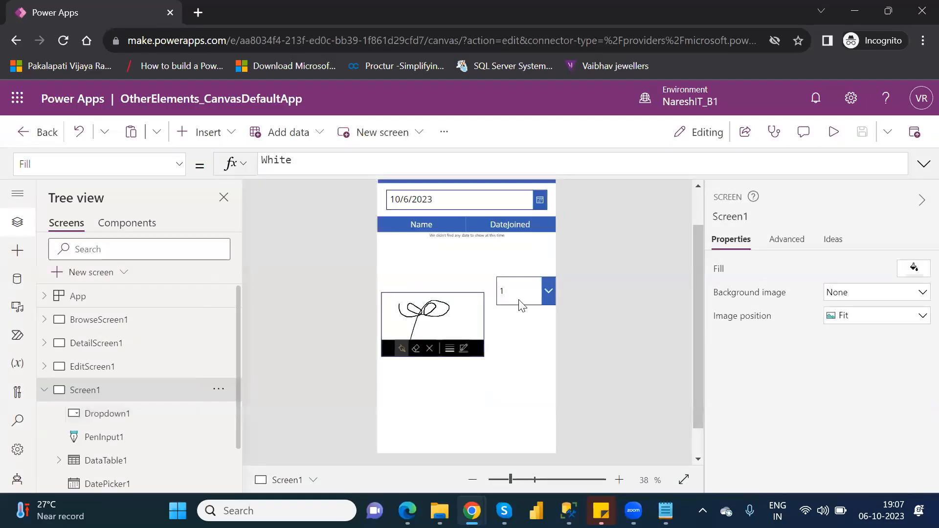
Select the drop down and look through the properties that can be set by formula
click(518, 298)
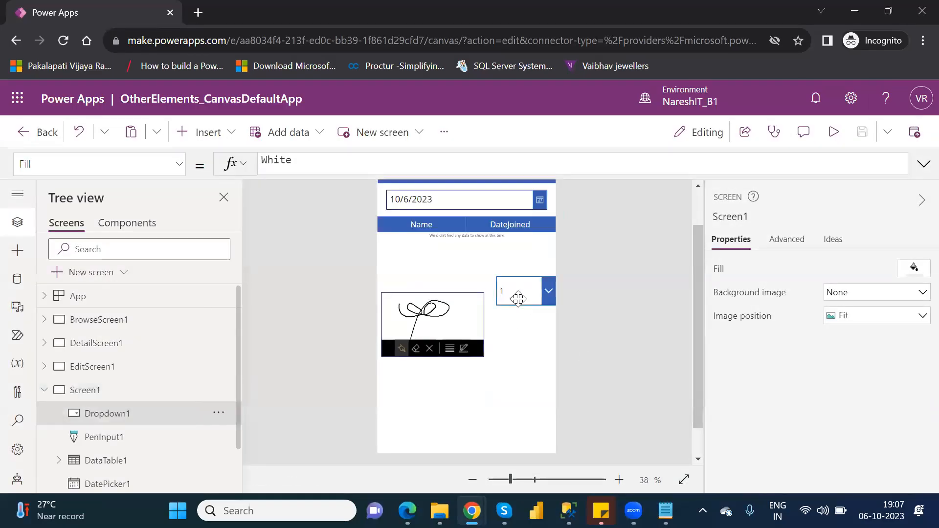
click(181, 166)
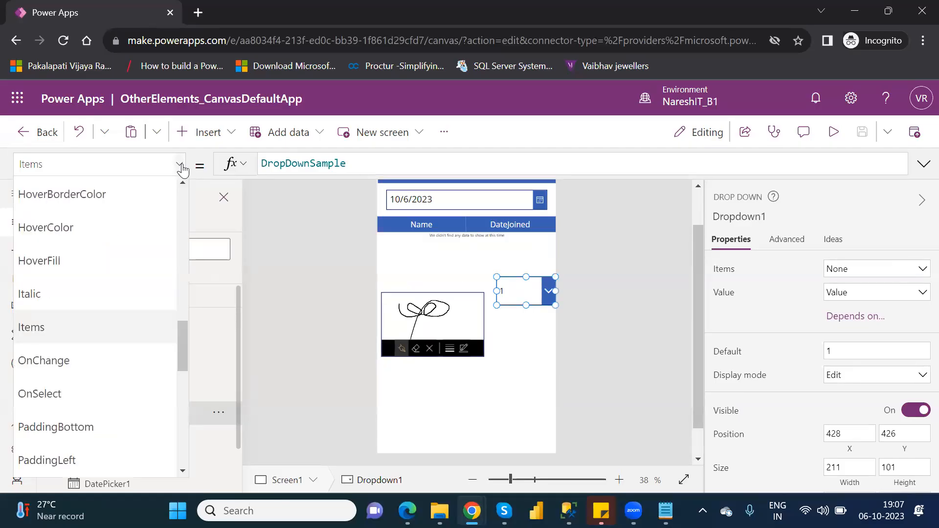
drag(178, 344, 193, 391)
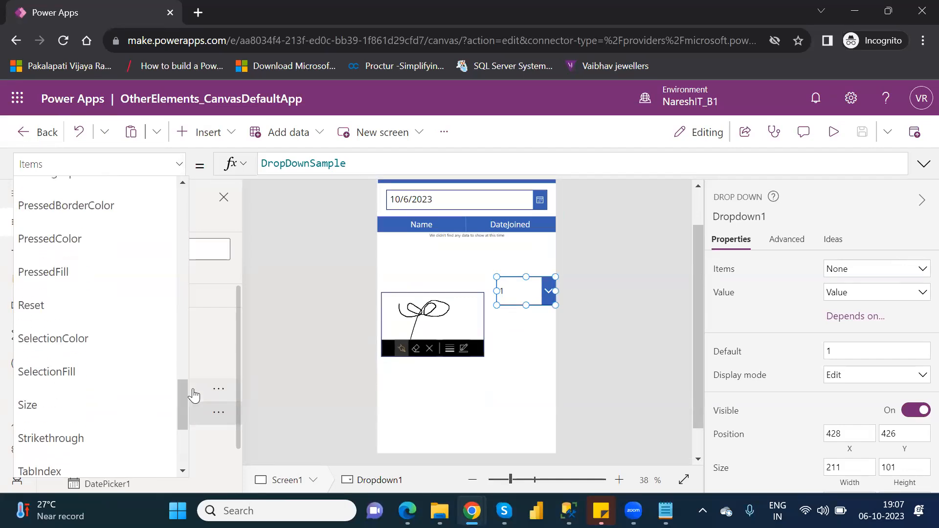
Compare the drop down's basic and advanced properties, reviewing the advanced settings from Action through Data and Design to DisplayMode
click(788, 241)
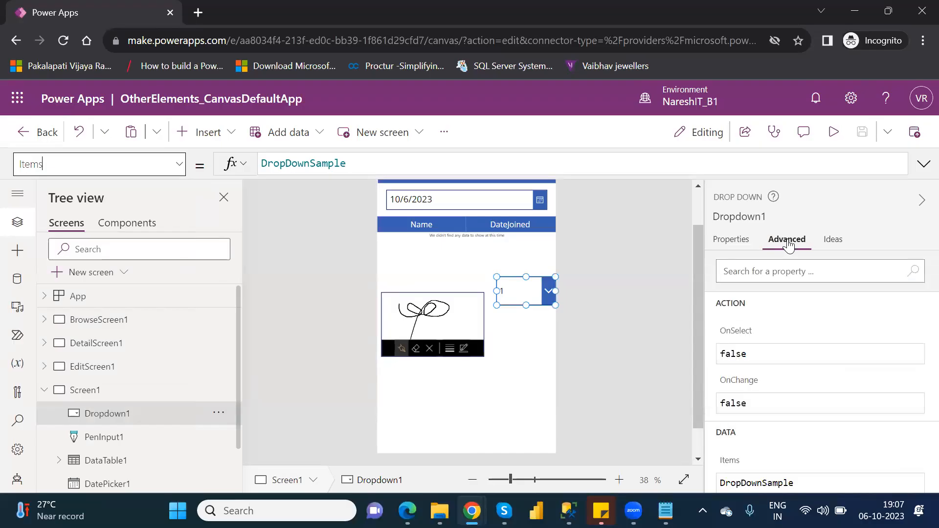
click(740, 243)
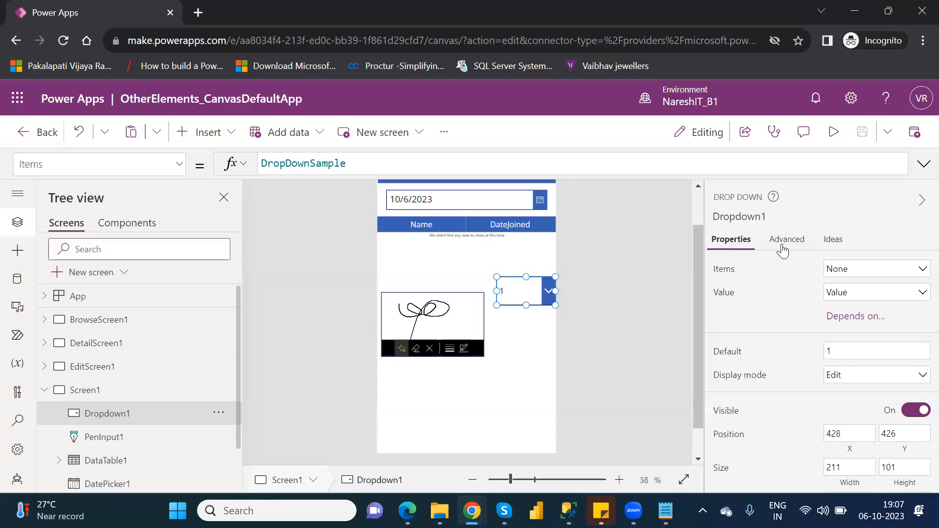
click(784, 248)
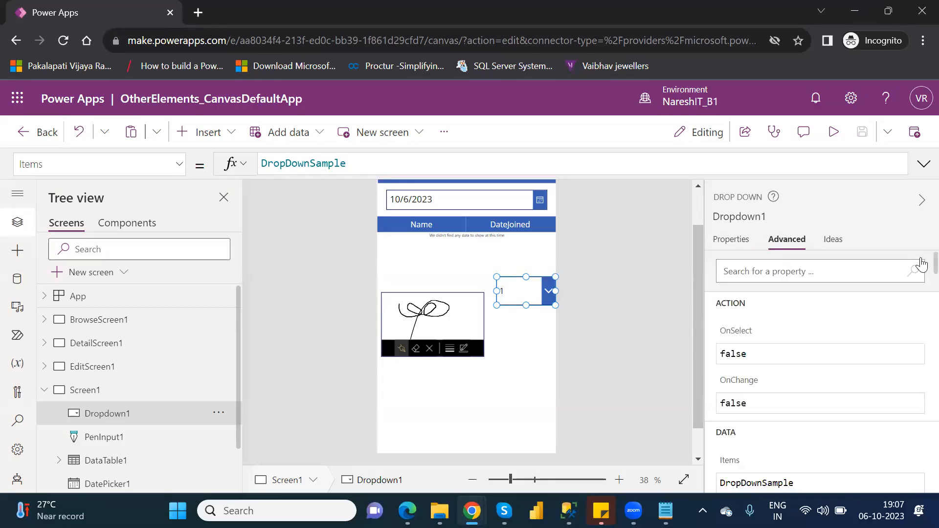
scroll(918, 274, down, 5)
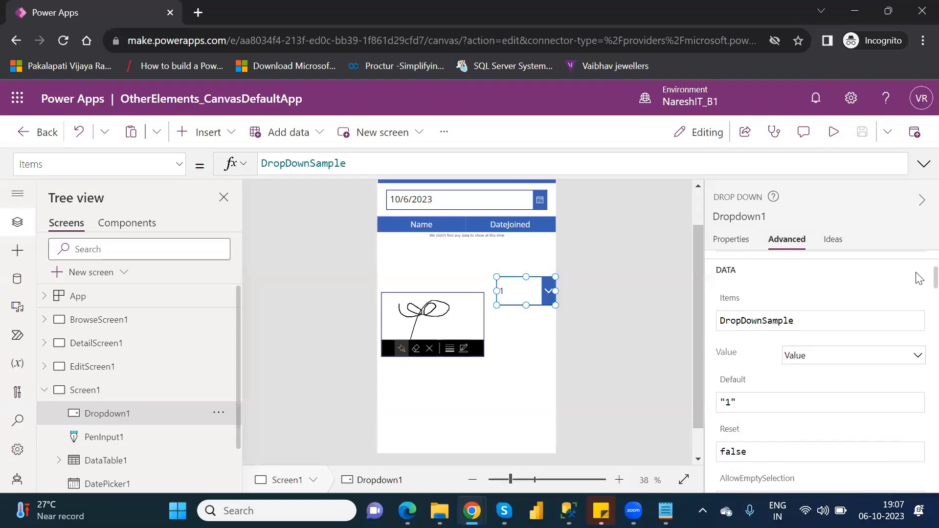
scroll(917, 287, down, 10)
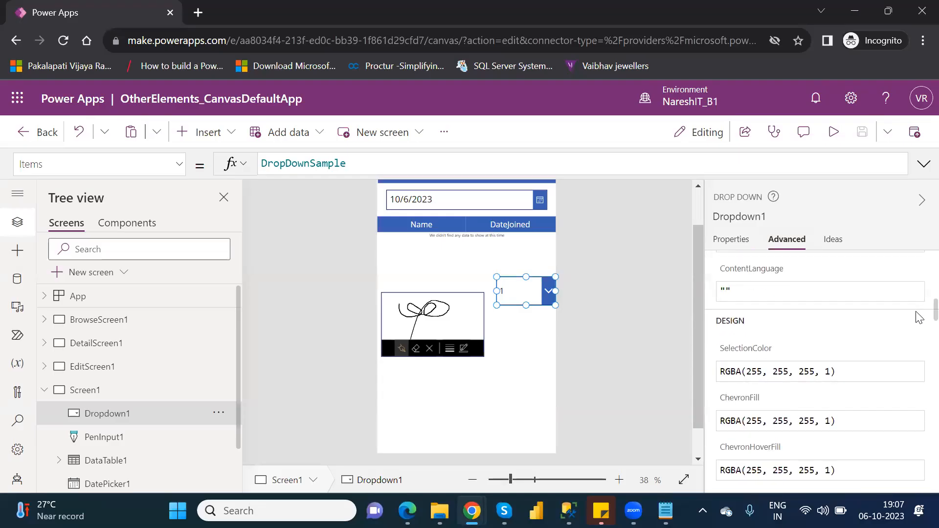
scroll(918, 326, down, 8)
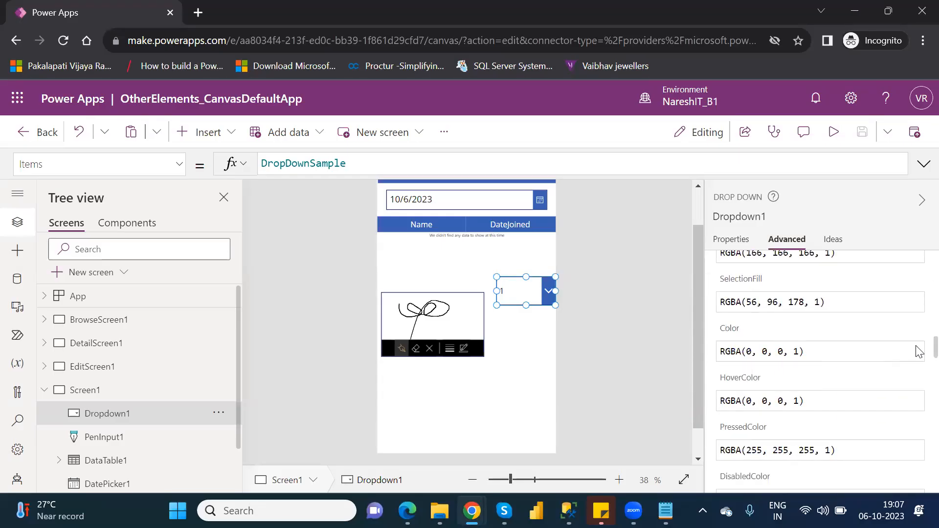
scroll(918, 367, down, 9)
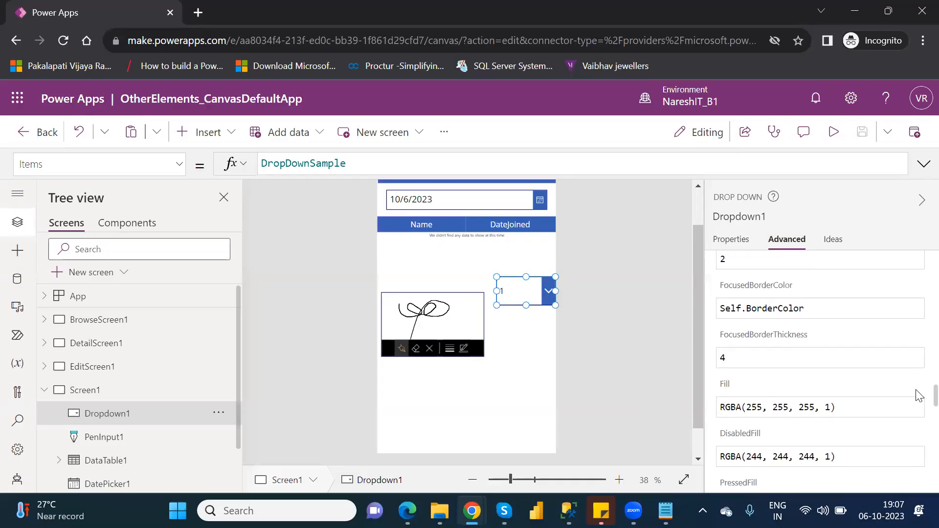
scroll(919, 411, down, 10)
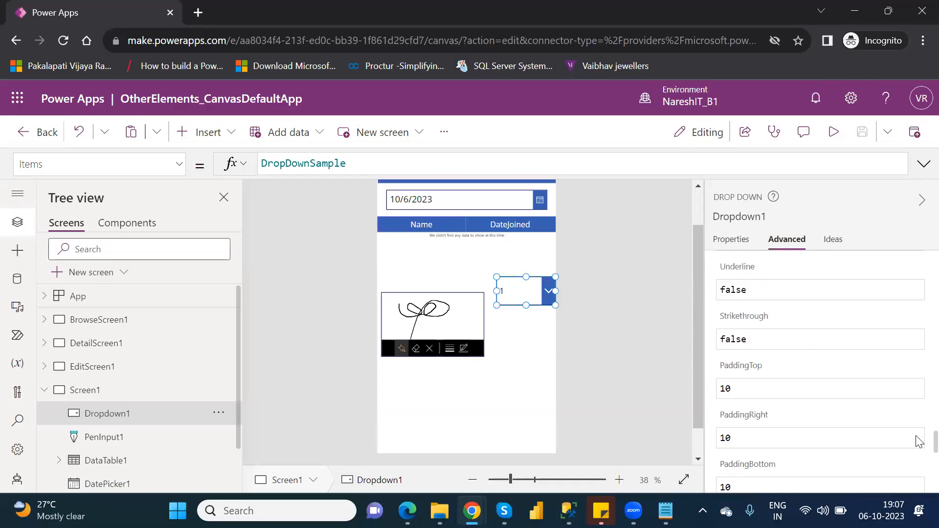
scroll(919, 452, down, 10)
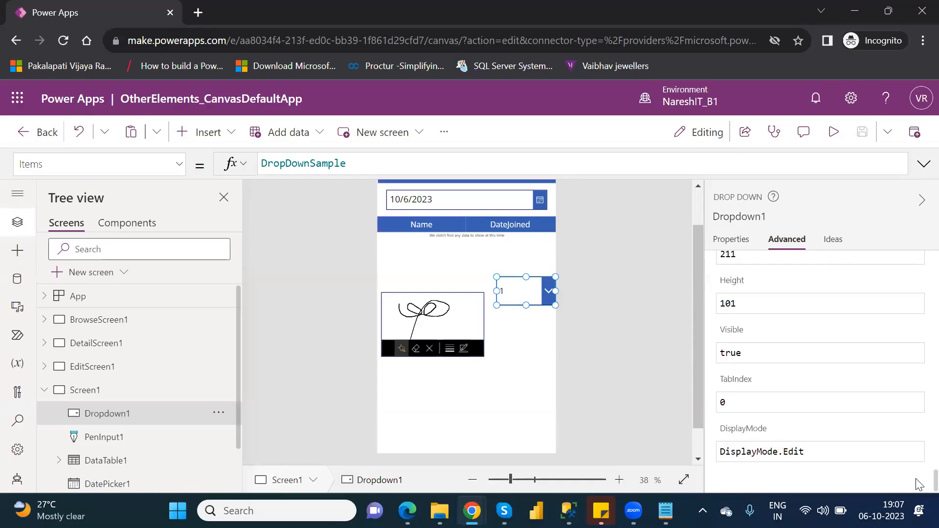
scroll(917, 366, up, 20)
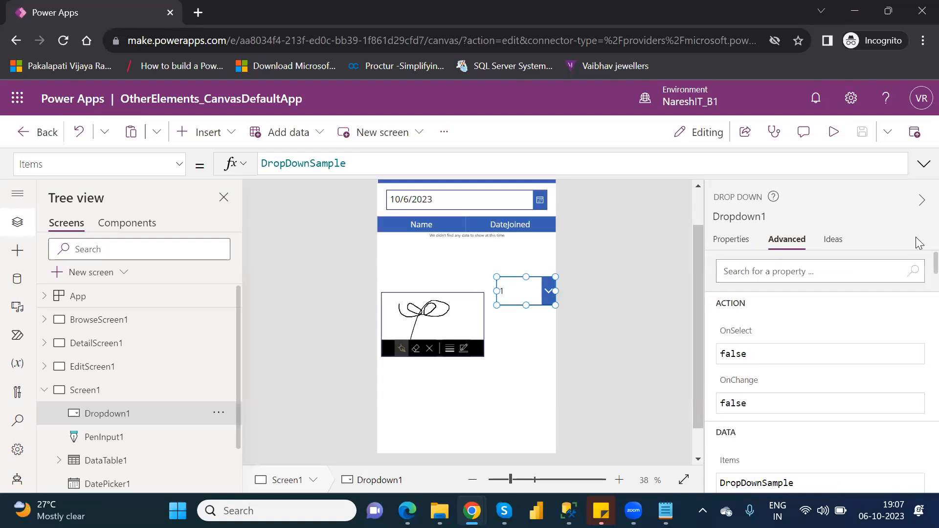
Try to use the first OneDrive connection as the source for the drop down's items
click(731, 241)
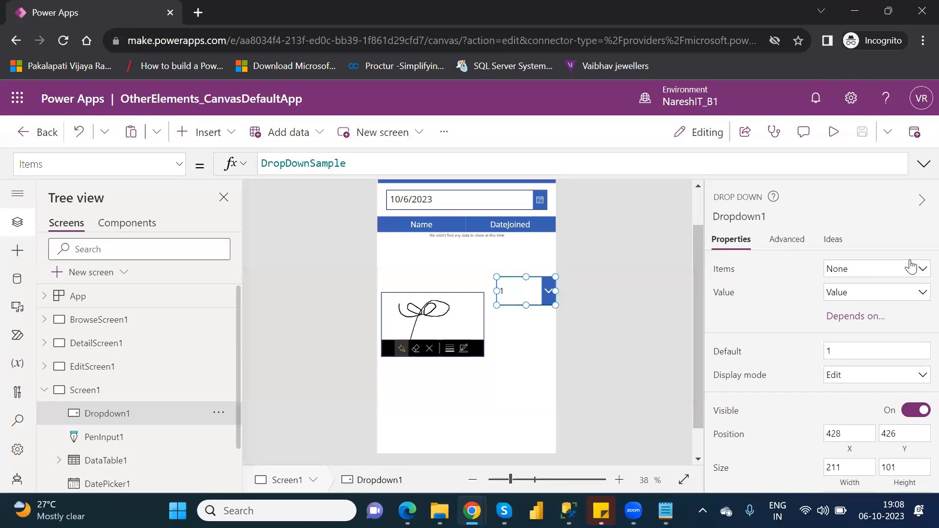
click(920, 275)
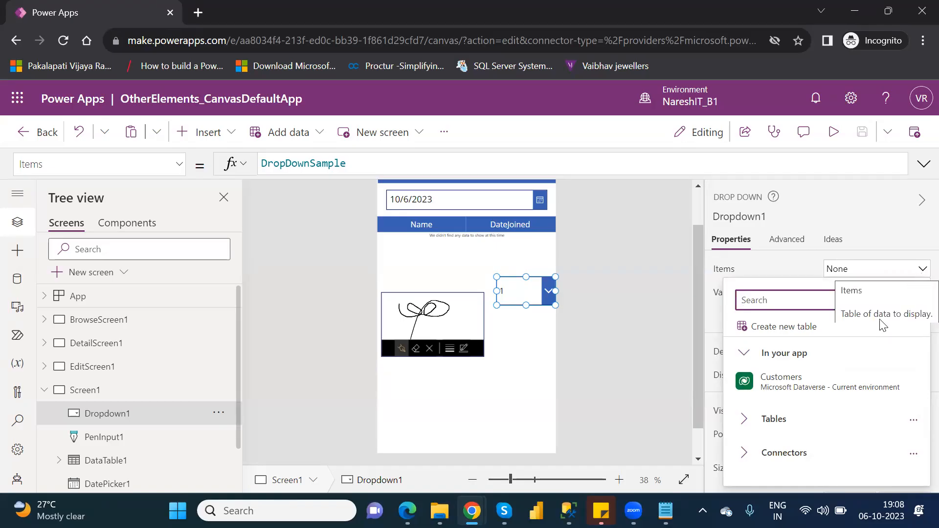
click(743, 452)
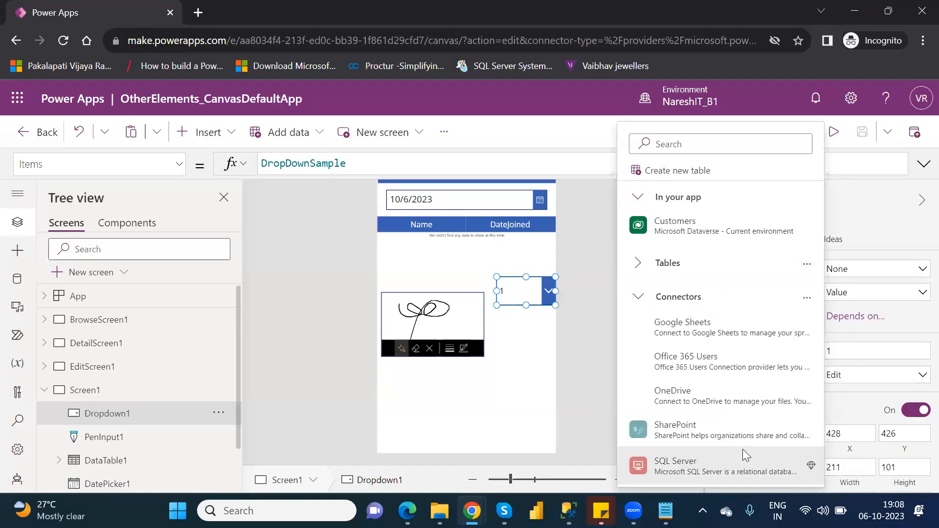
click(688, 394)
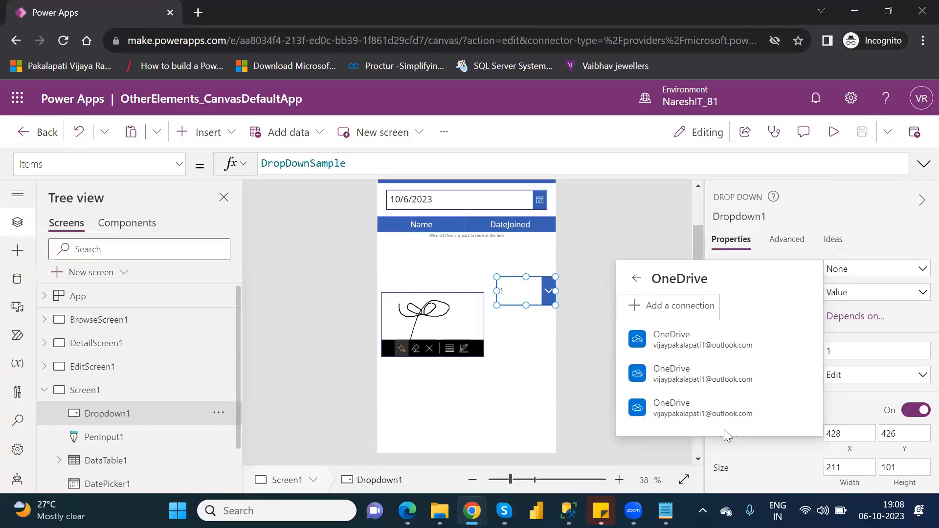
click(690, 335)
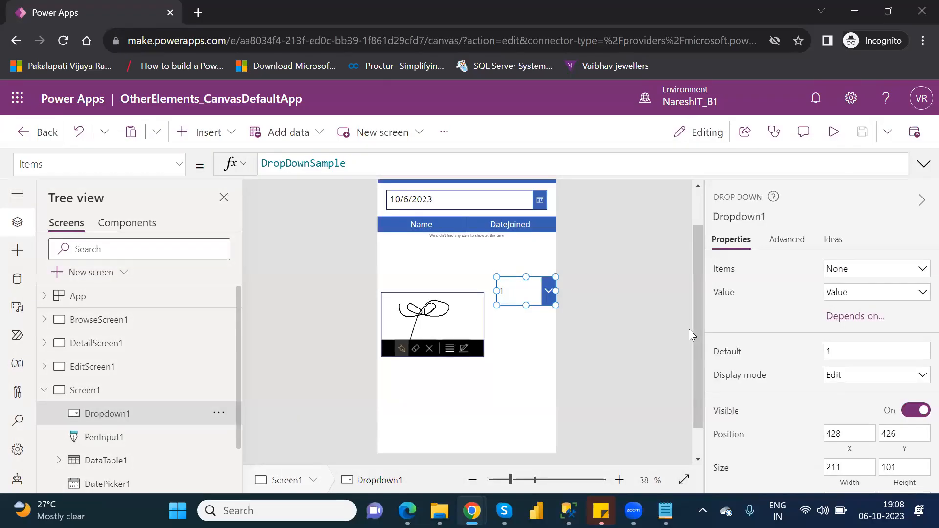
Set the drop down's items to Table1 from Customers.xlsx through the first OneDrive connection, with Location as the displayed value
click(889, 271)
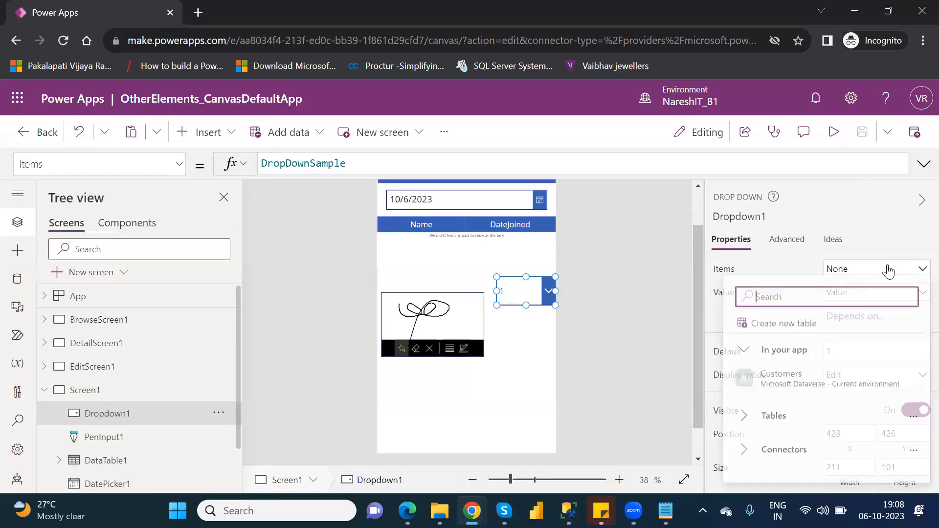
click(745, 457)
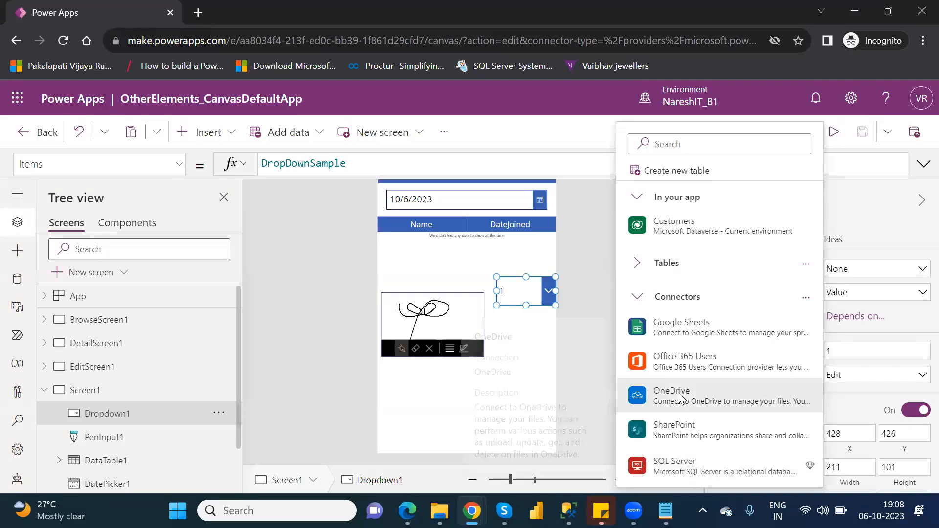
click(678, 393)
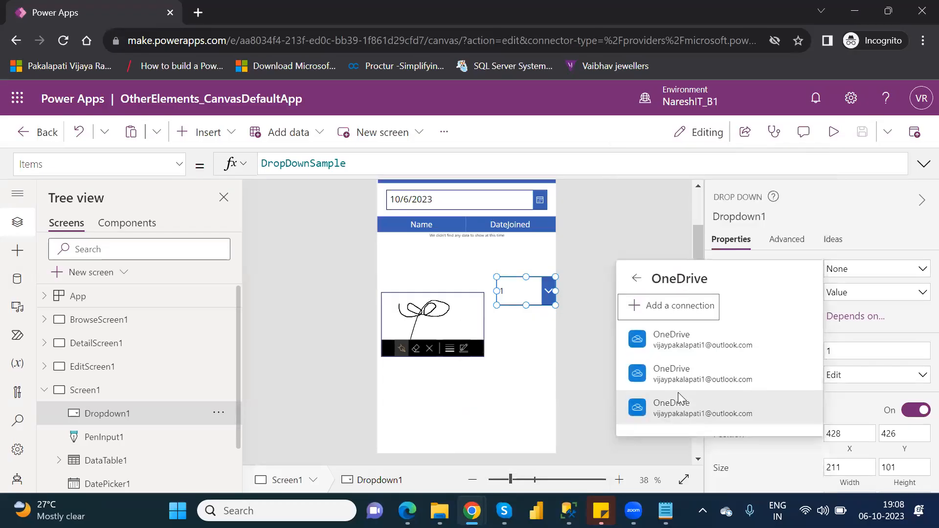
click(684, 346)
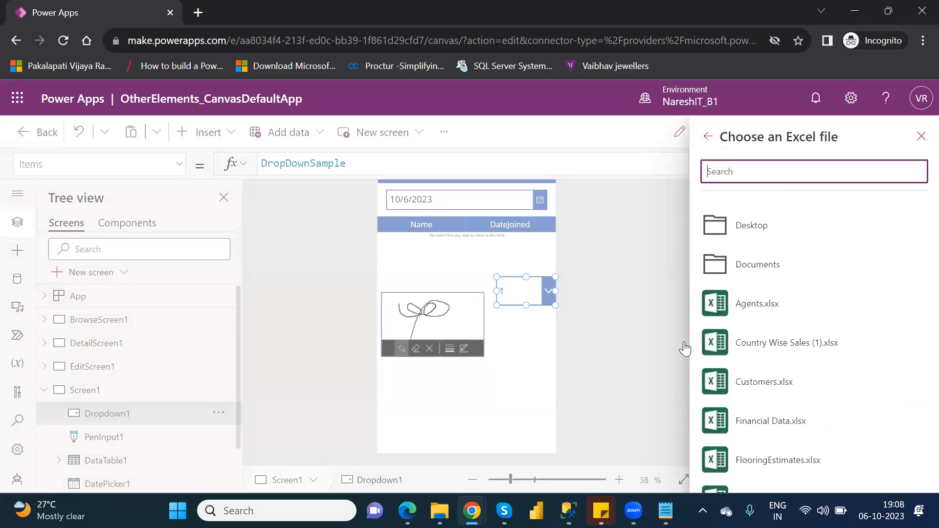
click(761, 386)
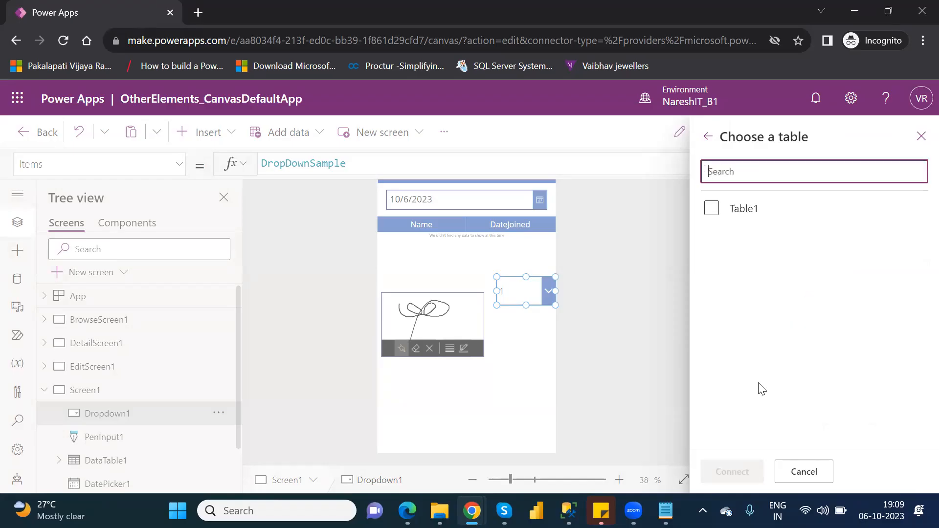
click(712, 209)
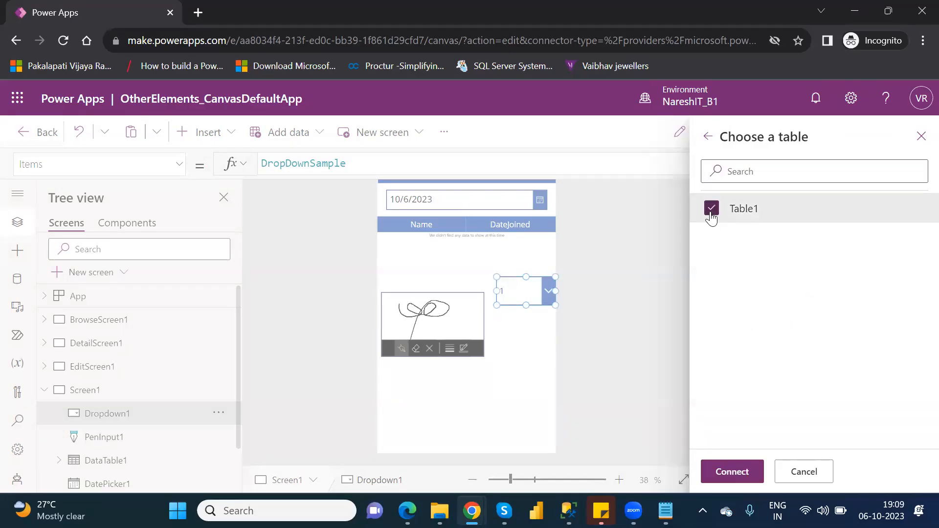
click(732, 472)
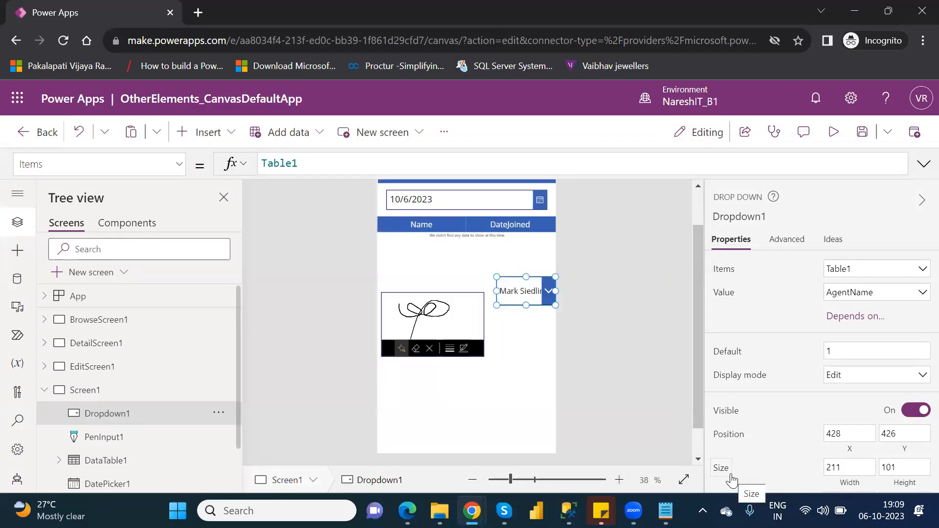
click(913, 298)
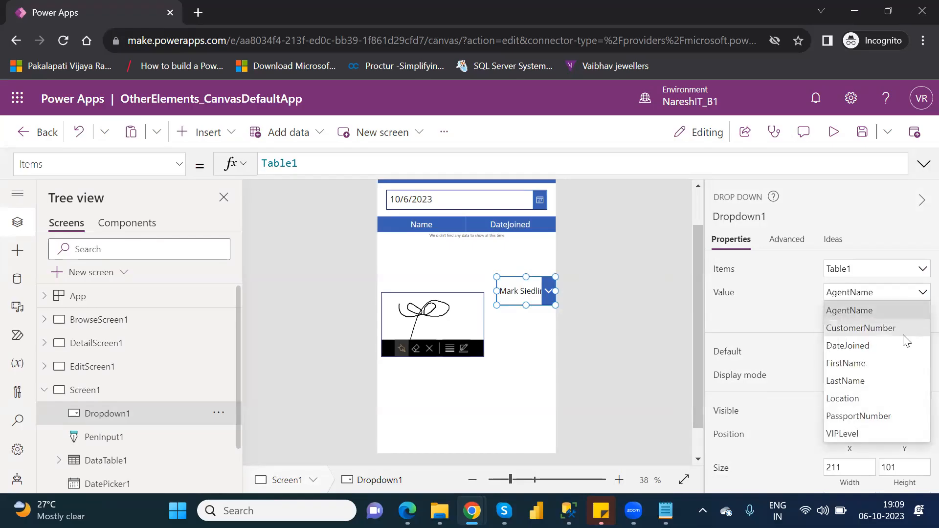
click(883, 397)
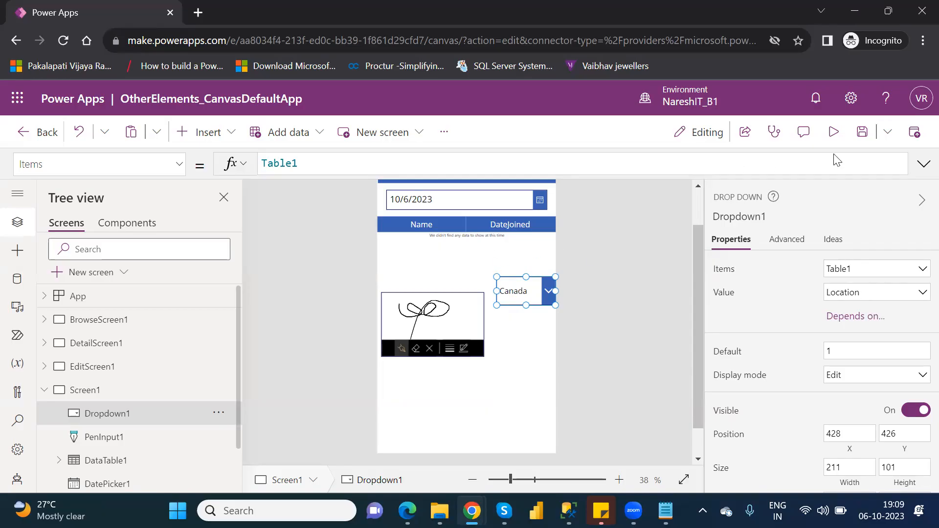
Preview the app to check the drop down's location choices, return to editing and dismiss the tip
click(834, 132)
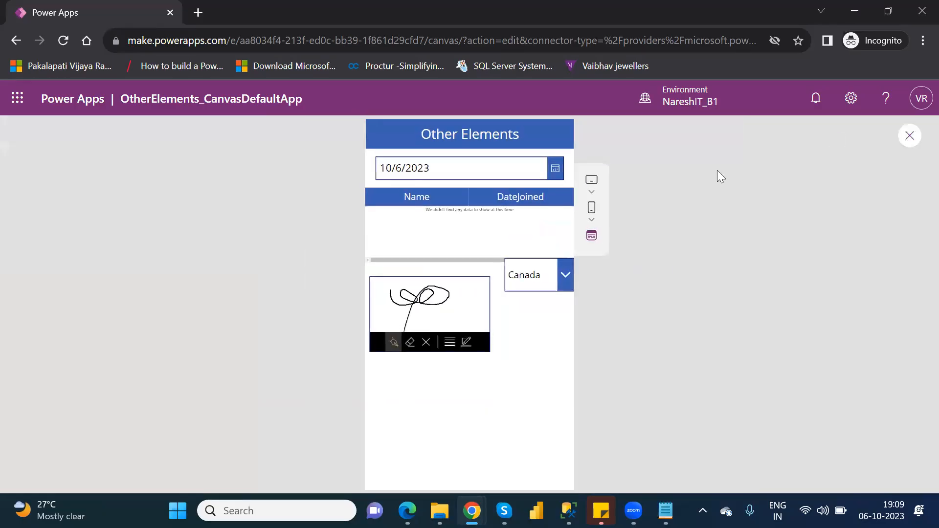
click(567, 270)
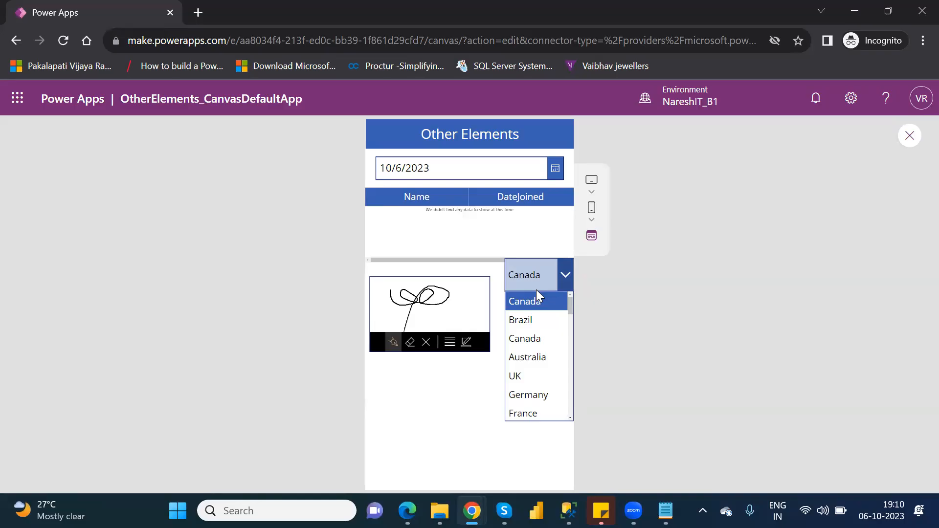
click(910, 136)
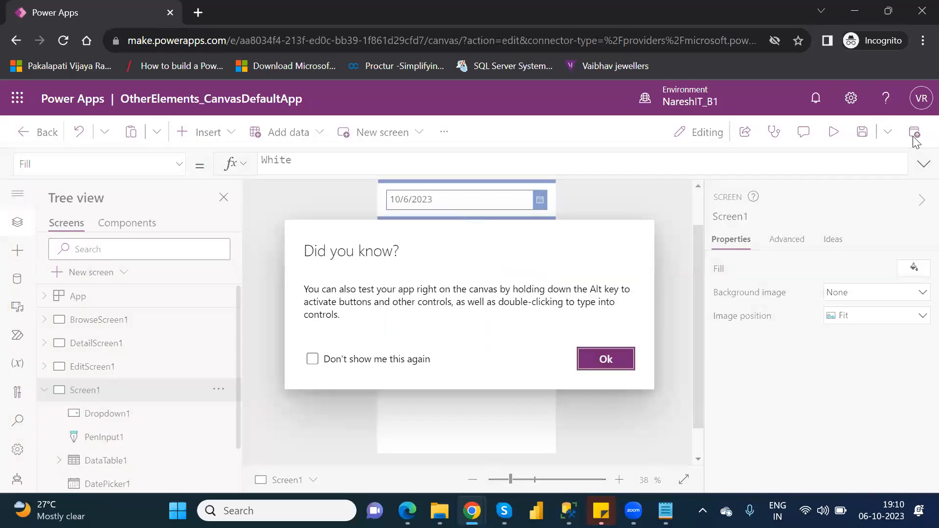
click(598, 360)
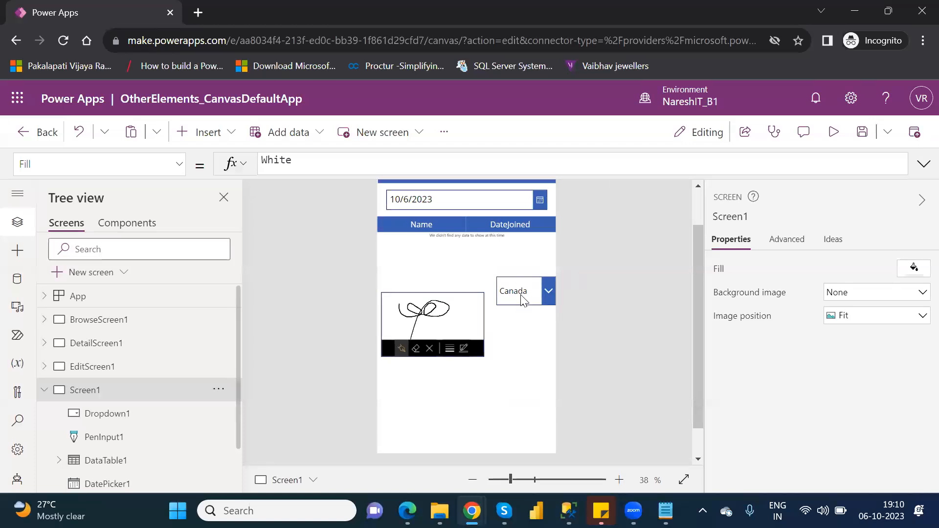
Insert a combo box on Screen1 and place it below the pen input at about X 33, Y 787
click(208, 134)
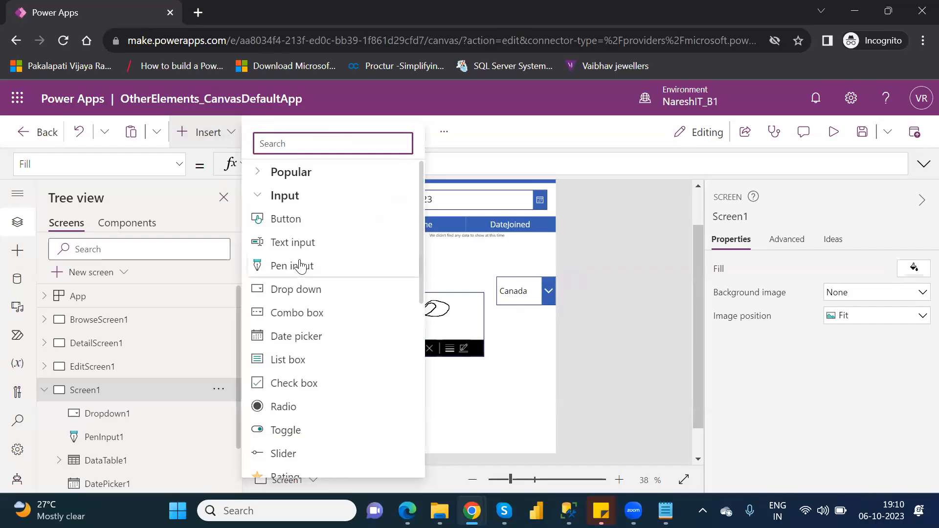
click(300, 316)
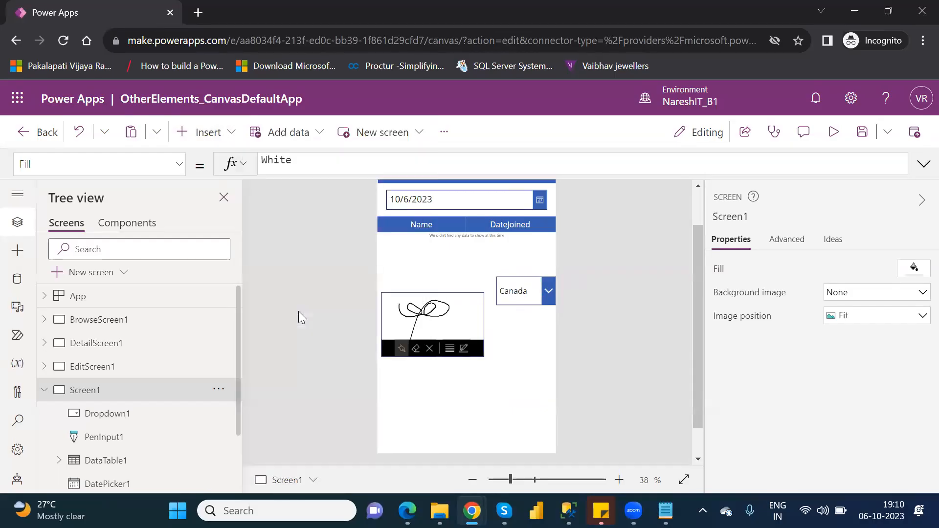
drag(487, 185, 481, 389)
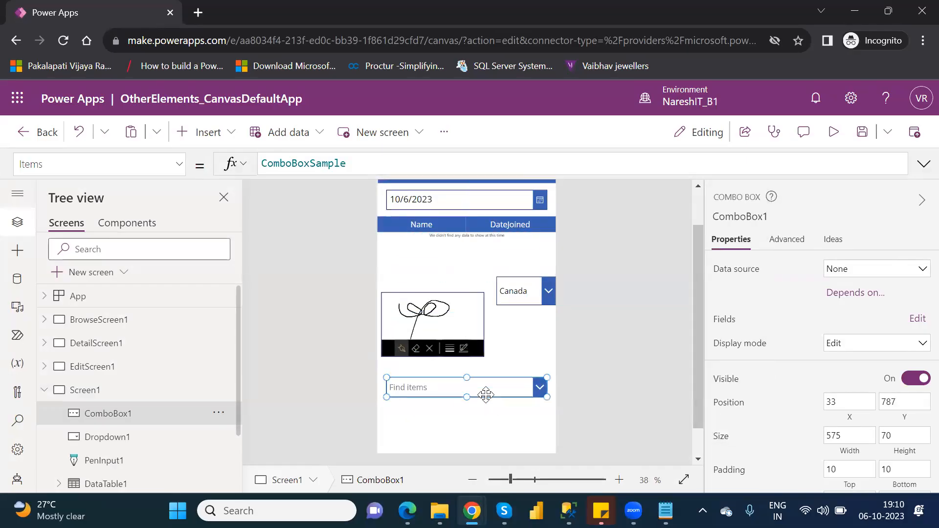
Set the combo box's data source to Table1, with Location as both its primary text and its search field
click(906, 270)
click(722, 378)
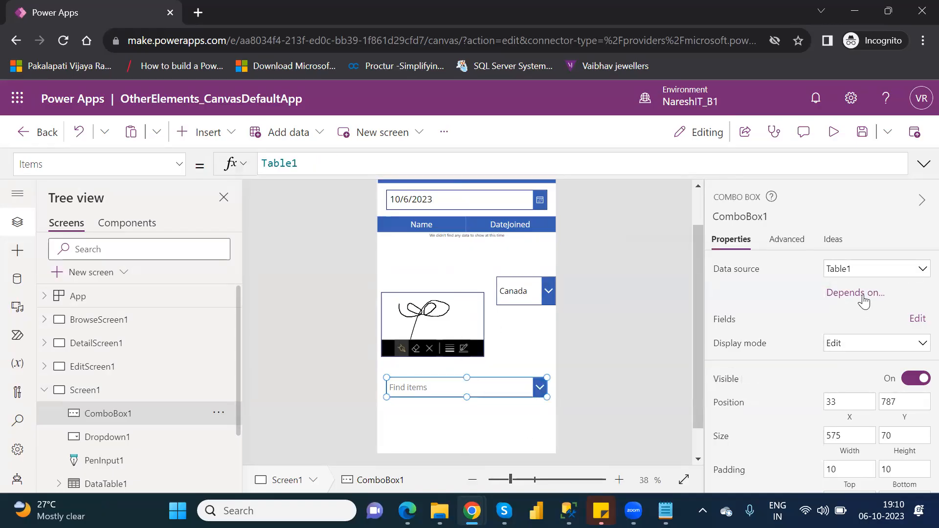
click(910, 322)
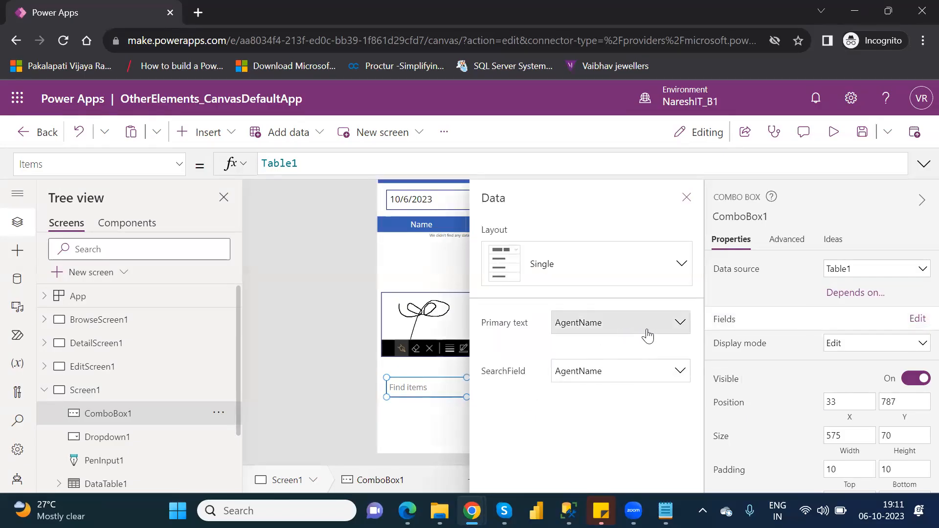
click(680, 323)
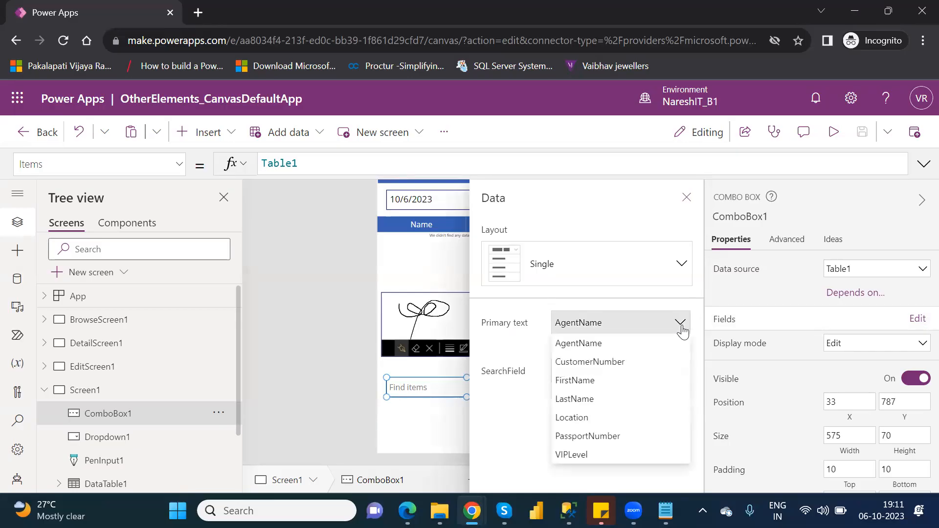
click(601, 419)
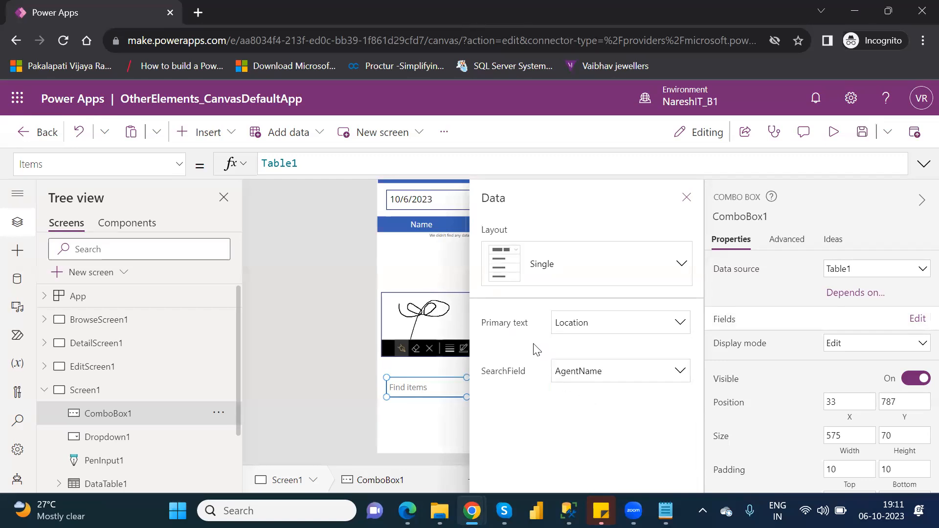
click(681, 372)
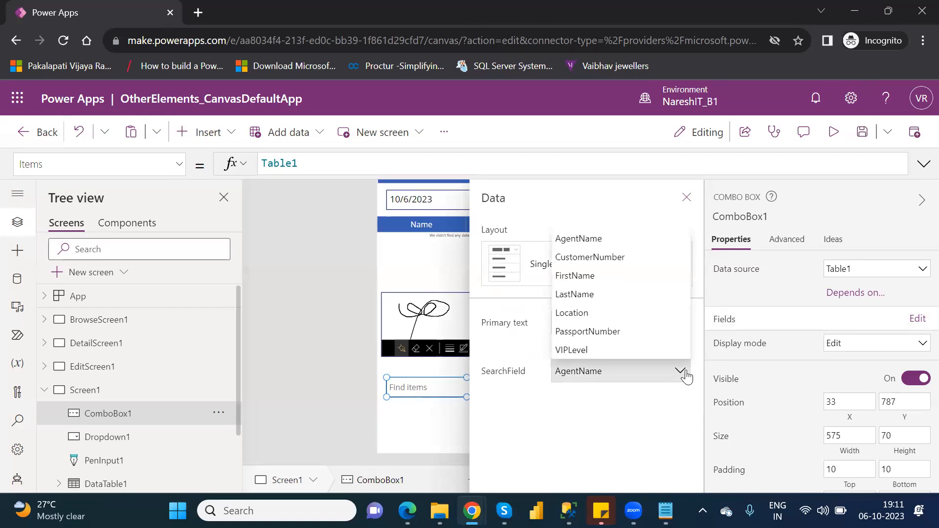
click(595, 315)
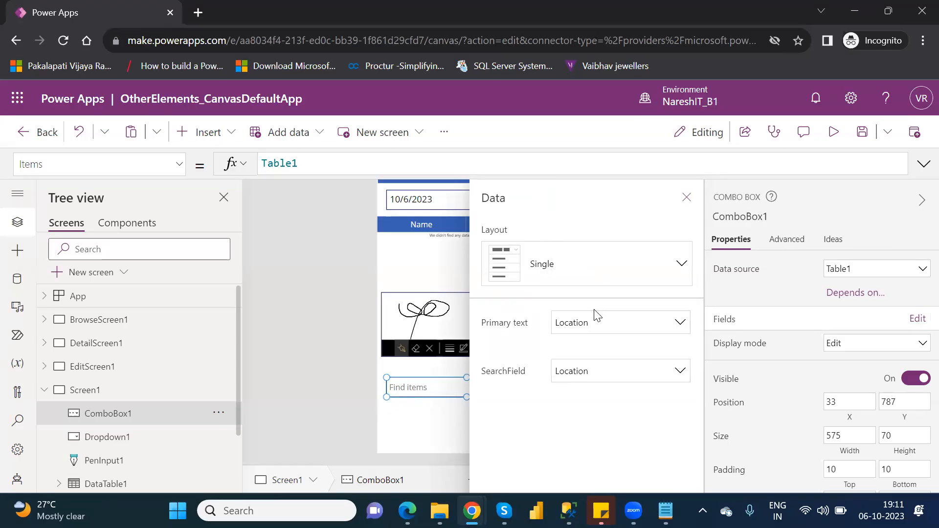
click(687, 198)
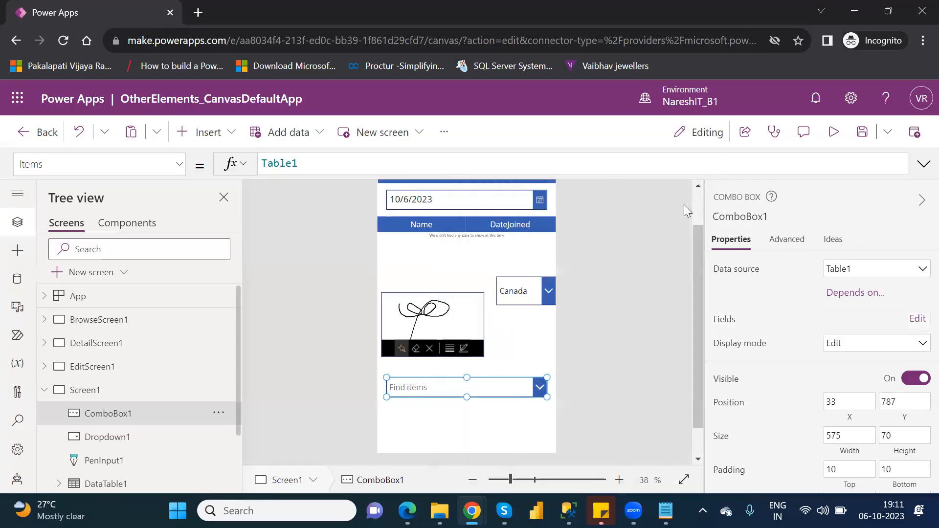
Preview the app and test the drop down by choosing Brazil and switching to the second Canada entry
click(835, 134)
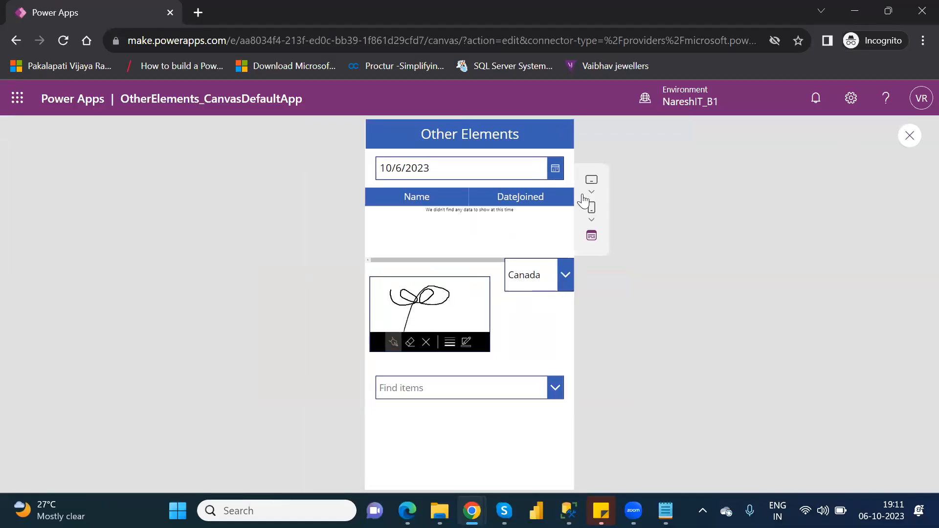
click(567, 279)
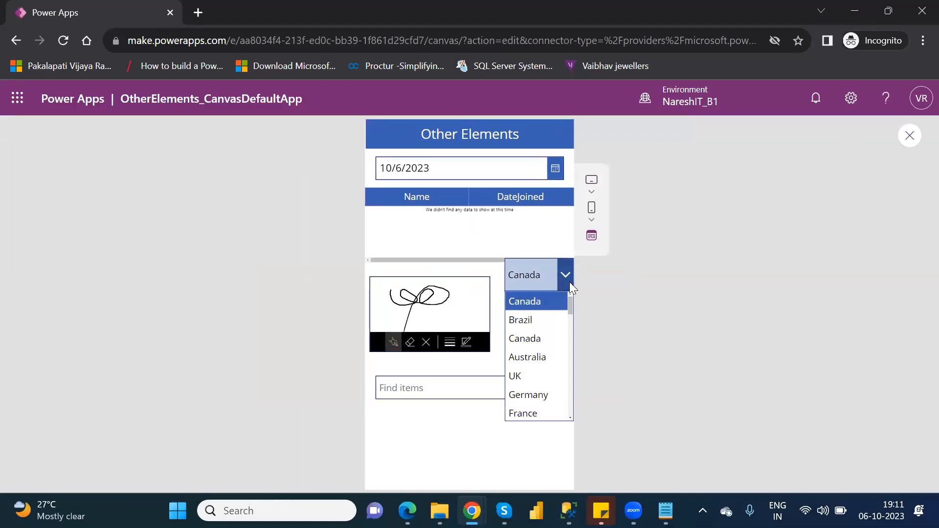
click(538, 321)
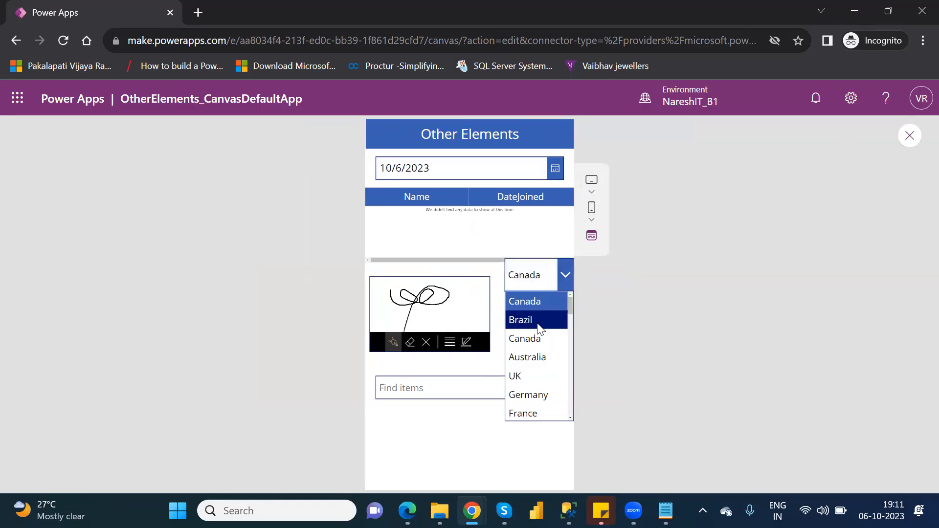
click(565, 273)
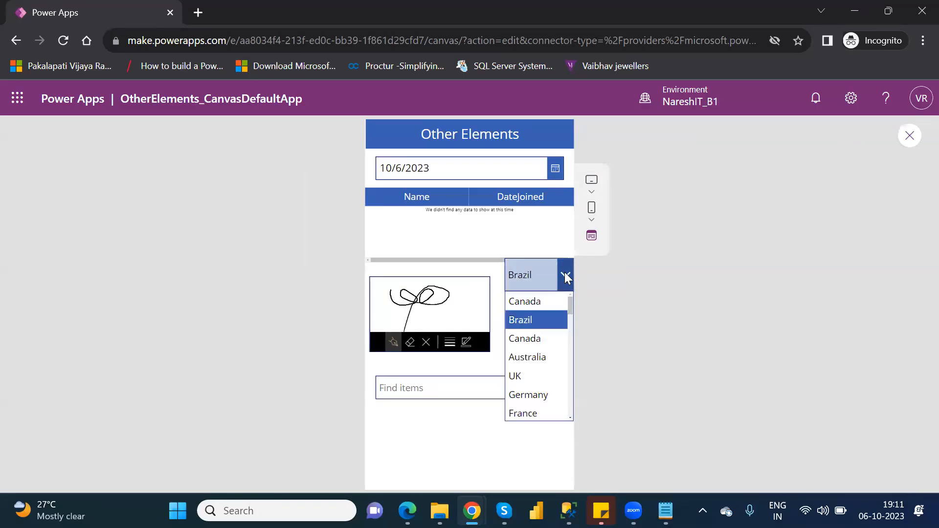
click(536, 342)
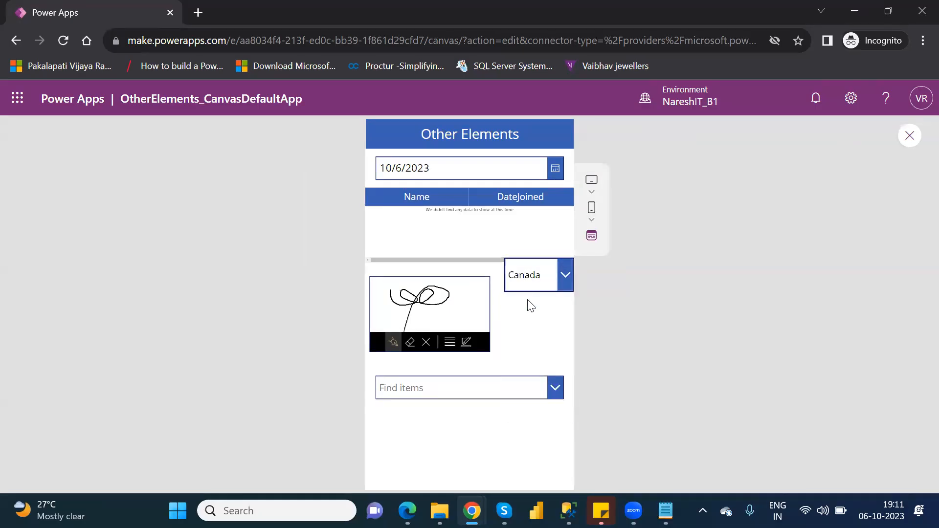
Search the combo box for "canad" and choose Canada, clear the search text, and add Brazil as a second selection
click(553, 391)
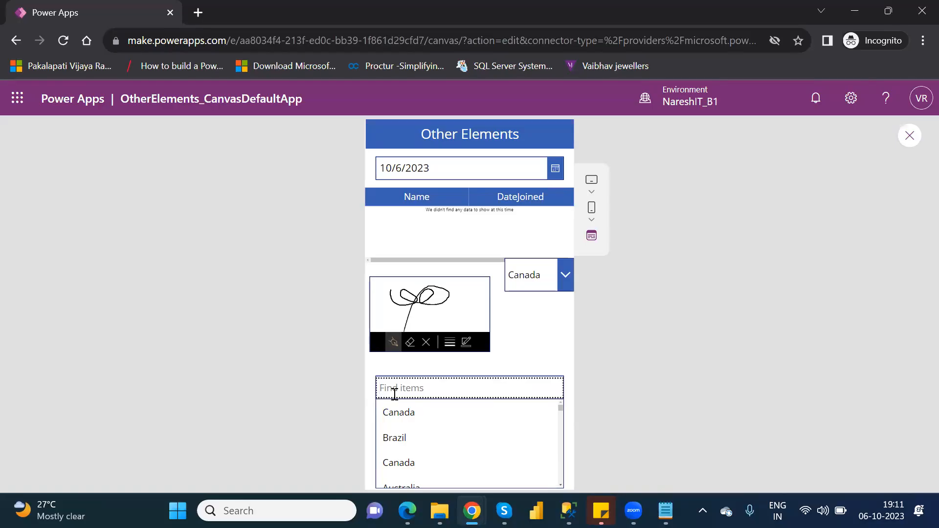
text(c)
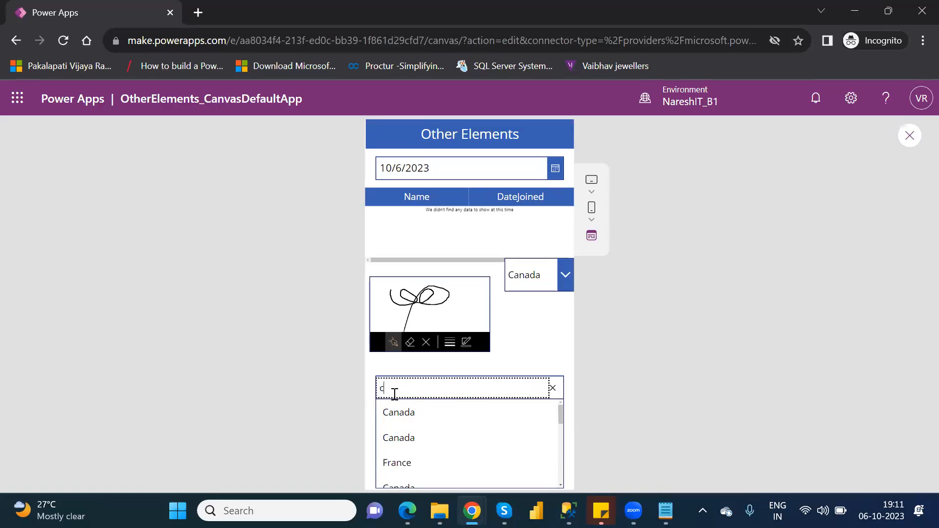
text(anad)
click(417, 411)
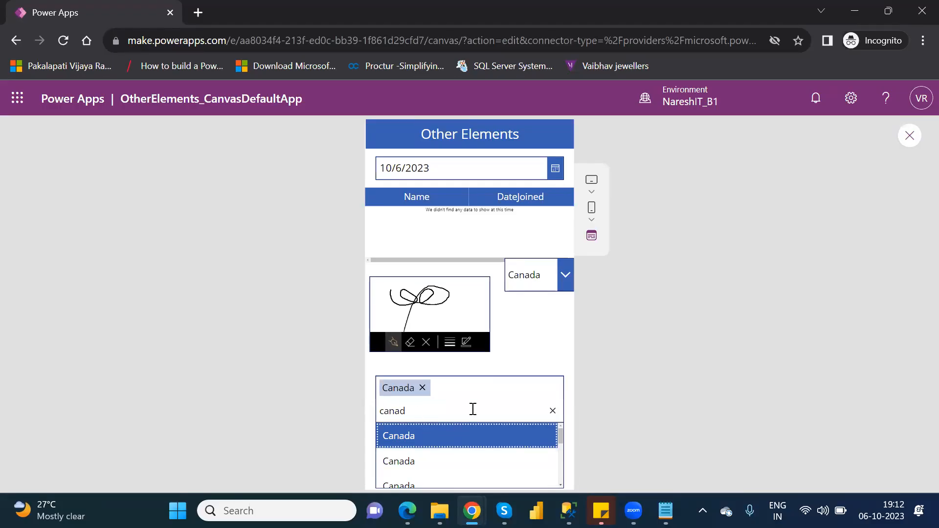
click(553, 413)
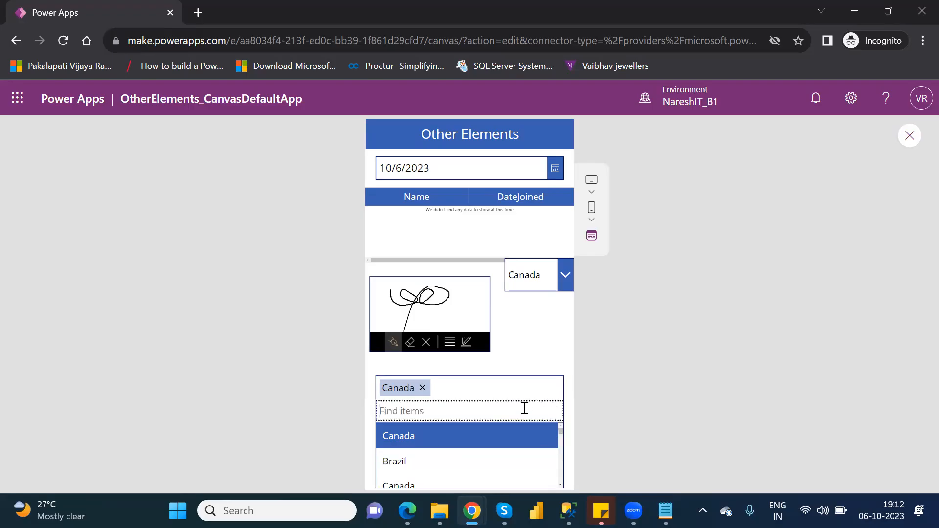
click(404, 460)
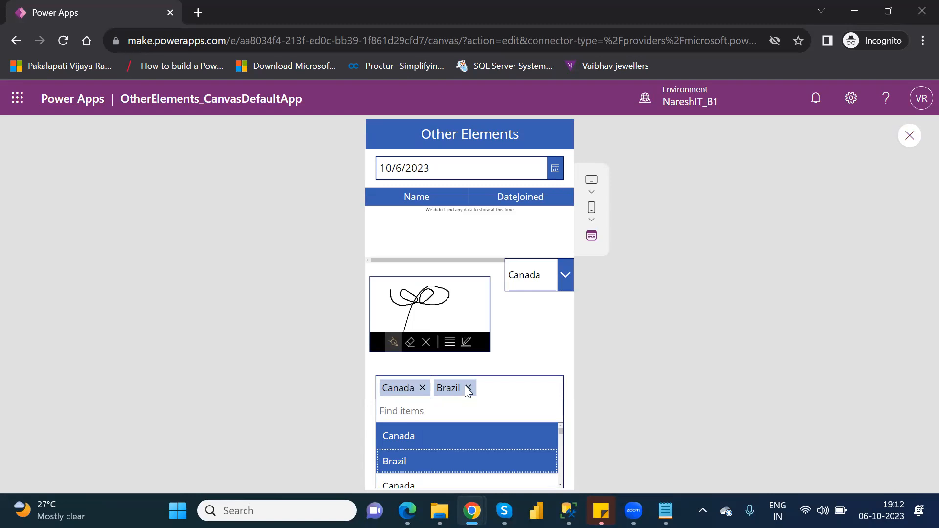
Test the drop down by choosing Secunderabad, VSKP and a Hyderabad entry in turn, checking the combo box list between picks
click(566, 272)
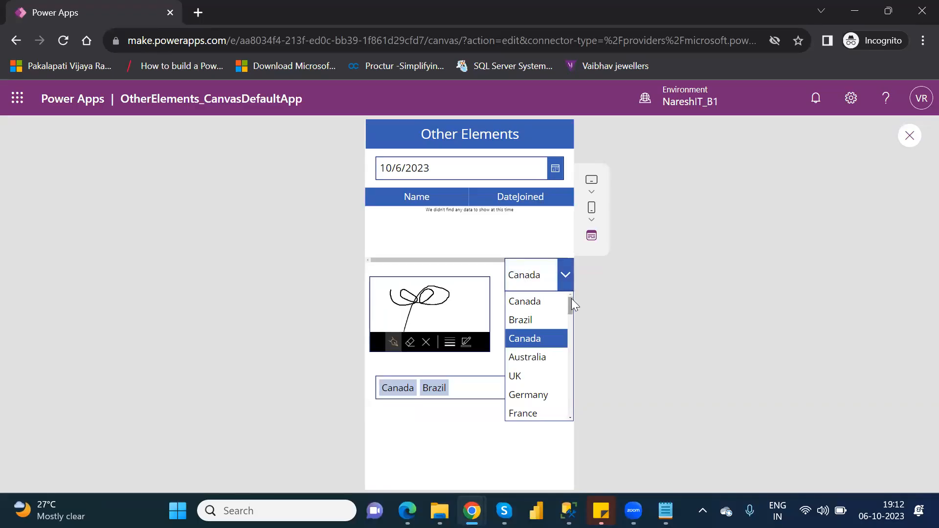
drag(572, 299, 580, 393)
click(535, 393)
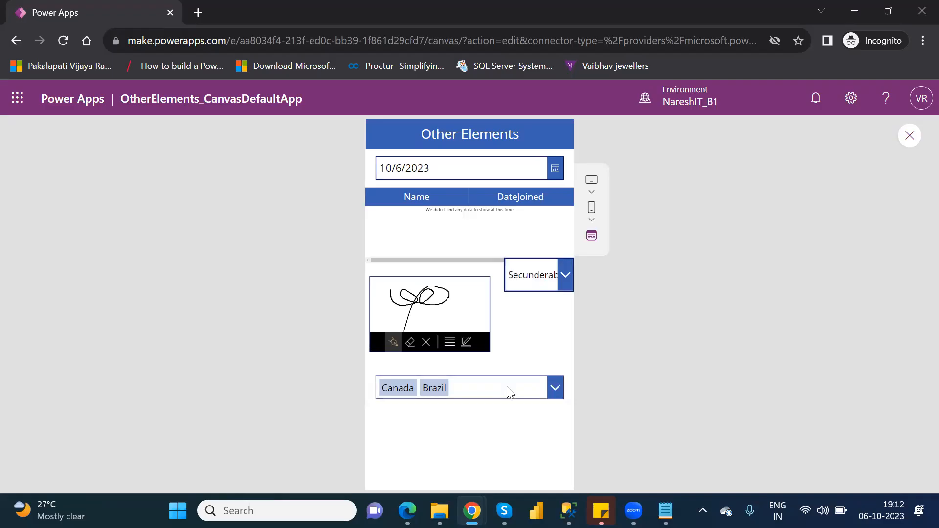
click(554, 391)
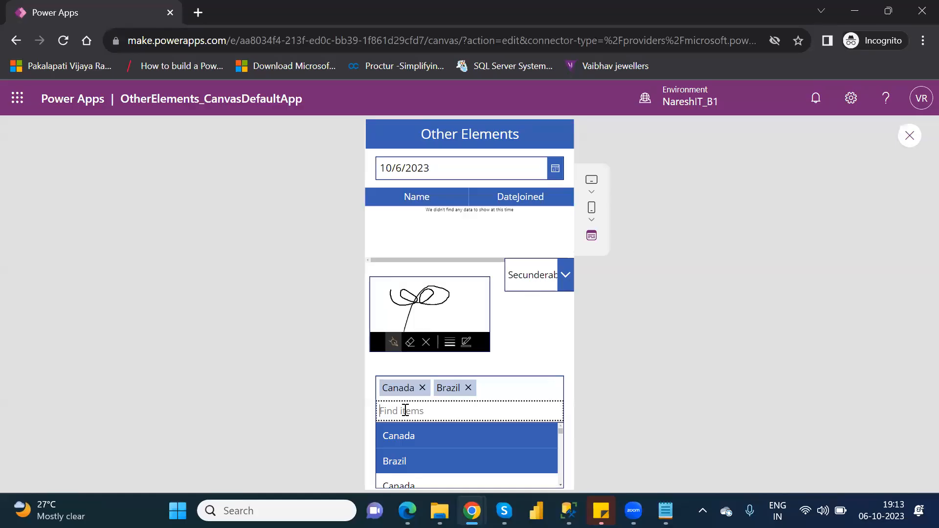
click(566, 276)
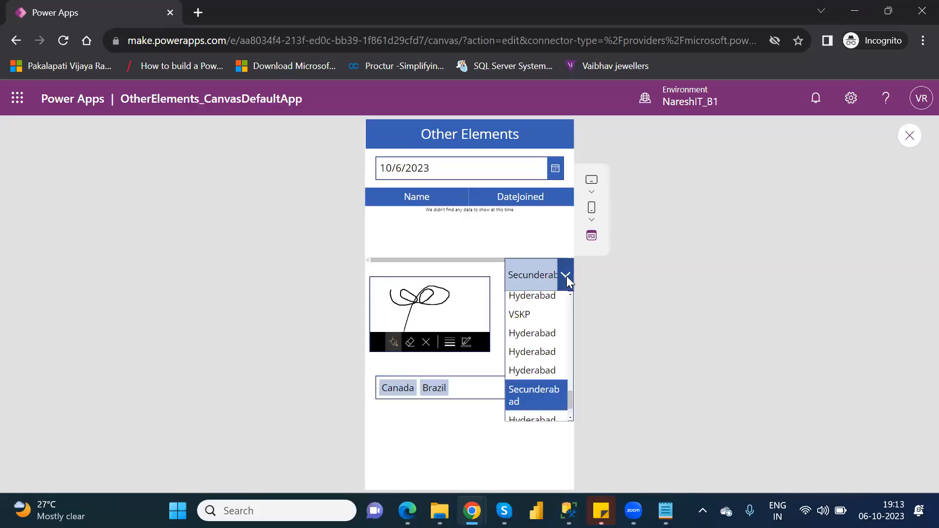
click(535, 316)
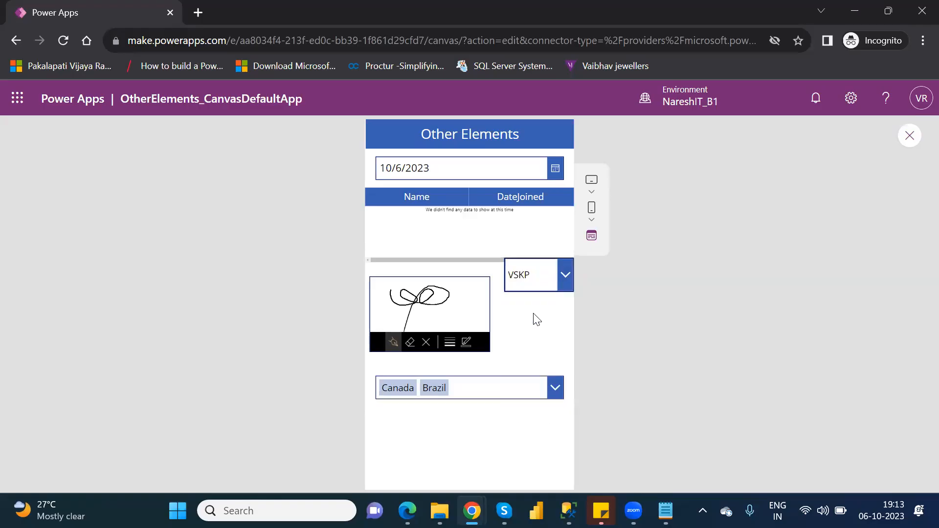
click(565, 294)
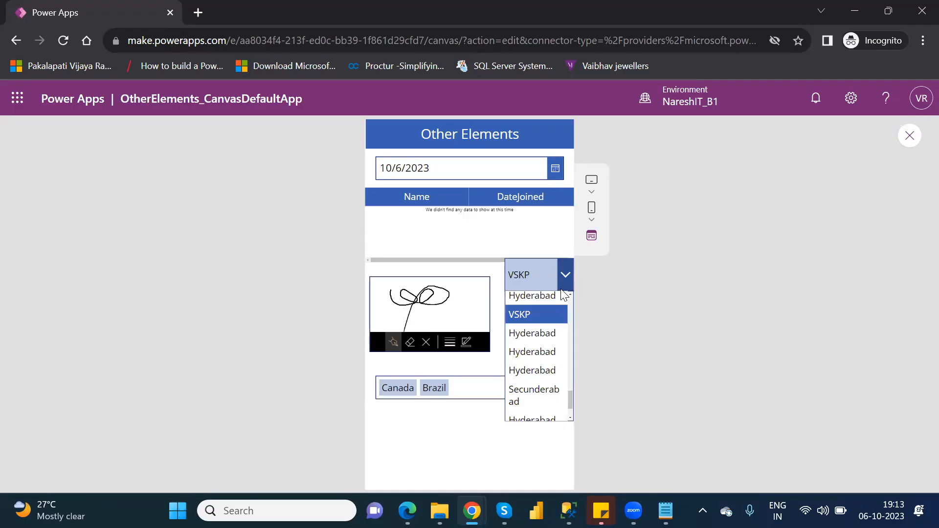
click(529, 332)
Expand the combo box's choices once more, return from the preview to editing and dismiss the tip
click(556, 390)
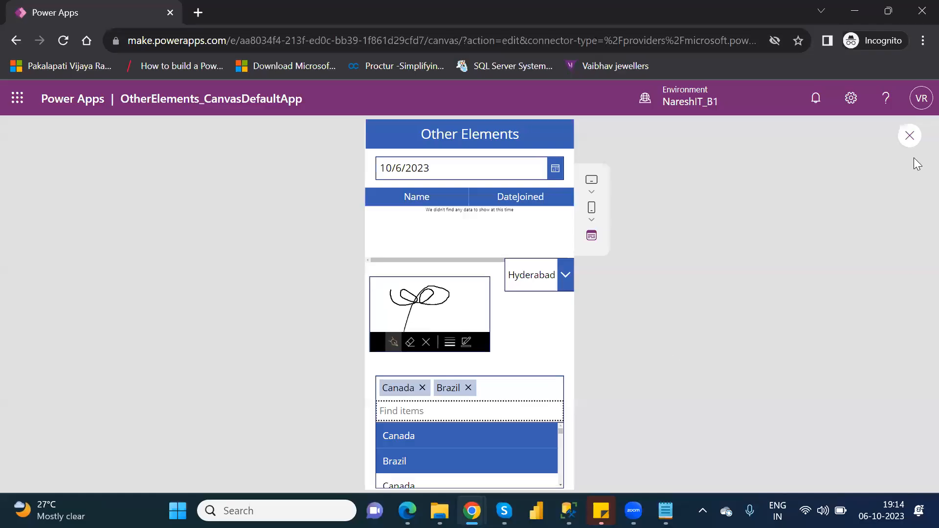
click(911, 138)
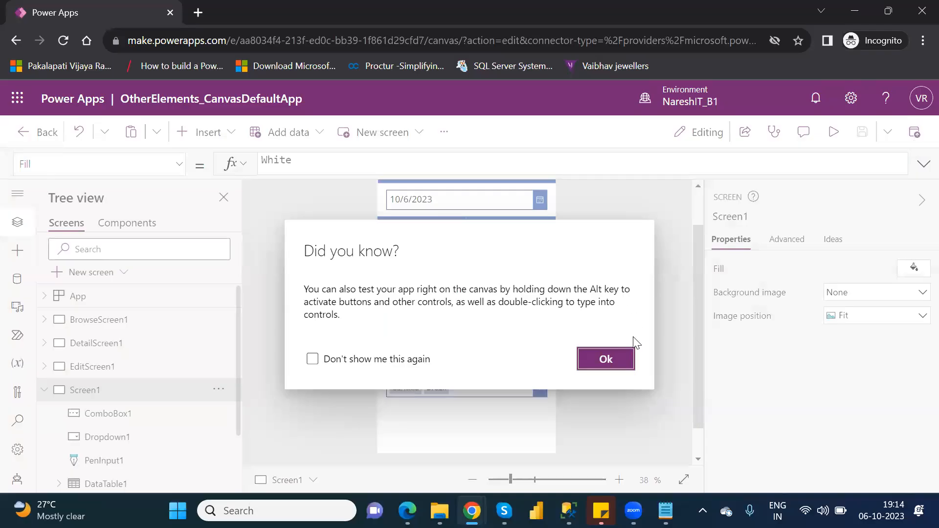
click(606, 359)
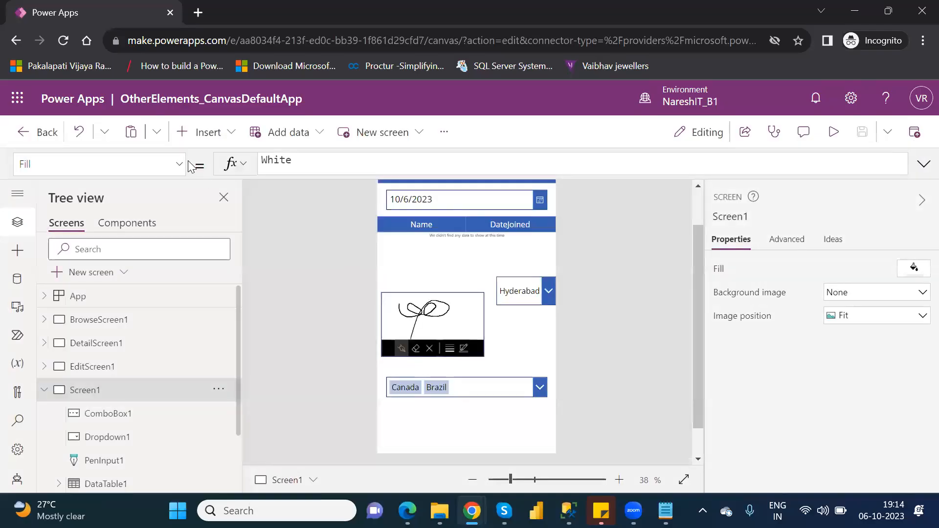
Insert a list box on Screen1, move it to about X 14, Y 240, and narrow it to nearly the pen input's width
click(222, 137)
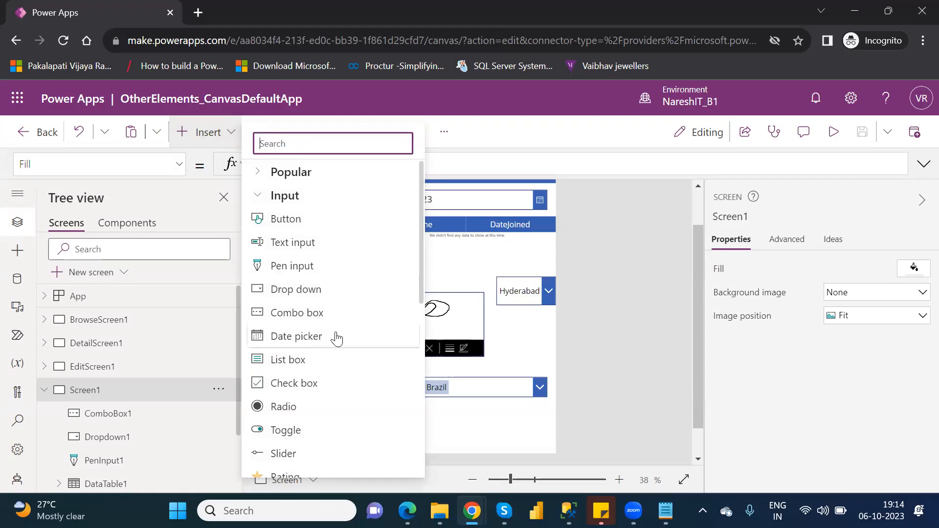
click(321, 364)
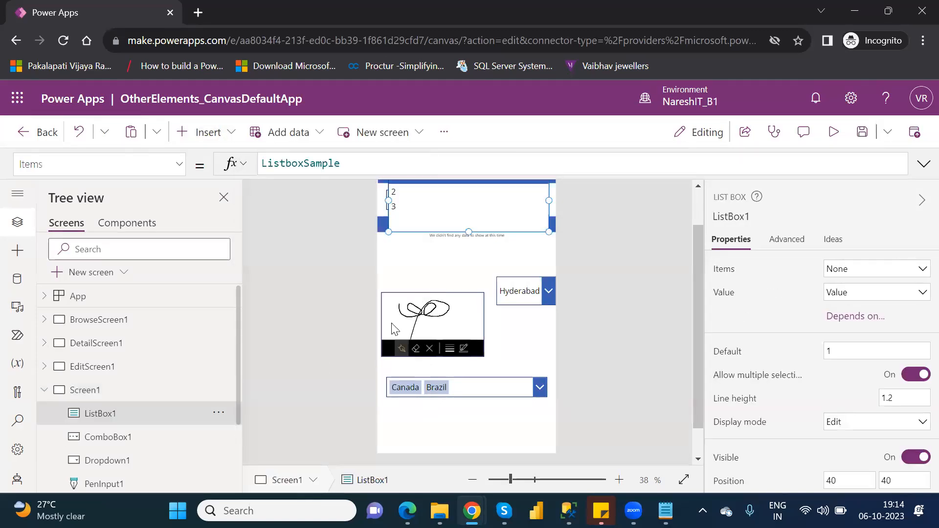
drag(459, 229, 455, 264)
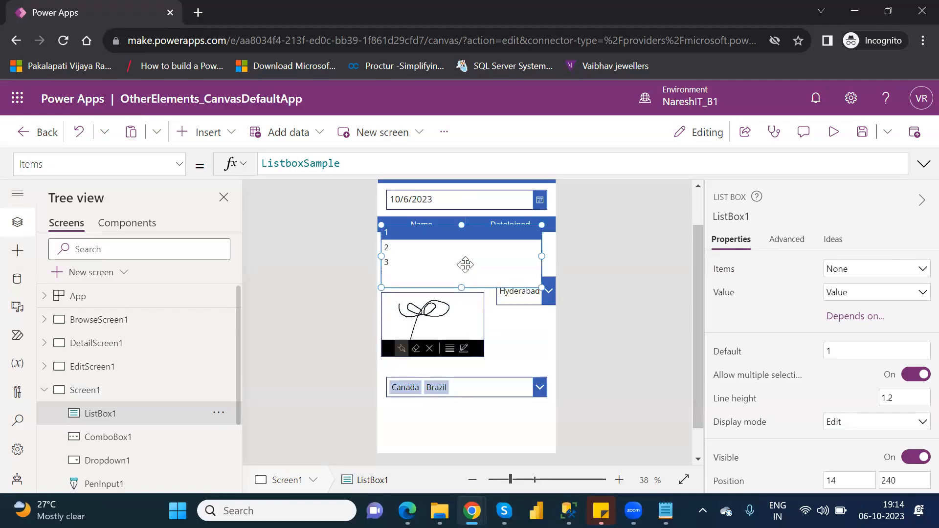
drag(541, 287, 476, 285)
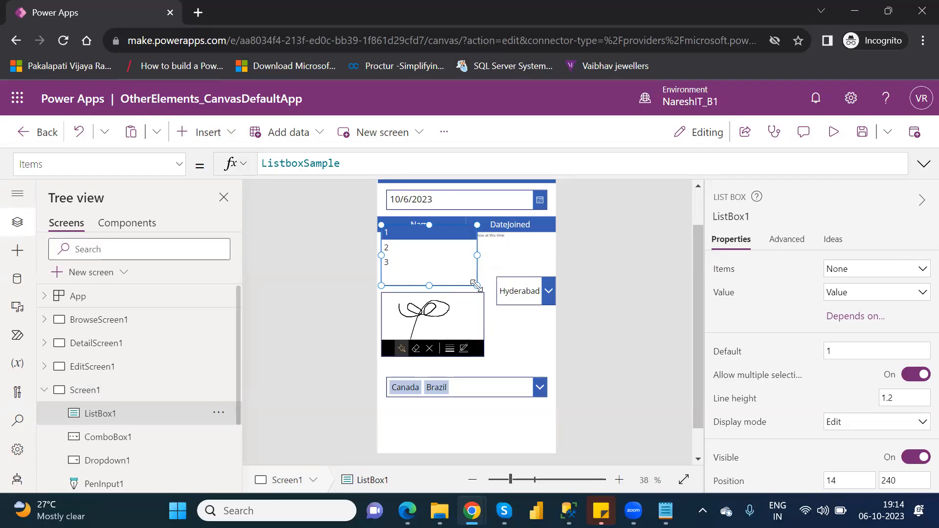
Set the list box's data source to Table1 and its displayed value to Location
click(898, 271)
mouse_move(687, 390)
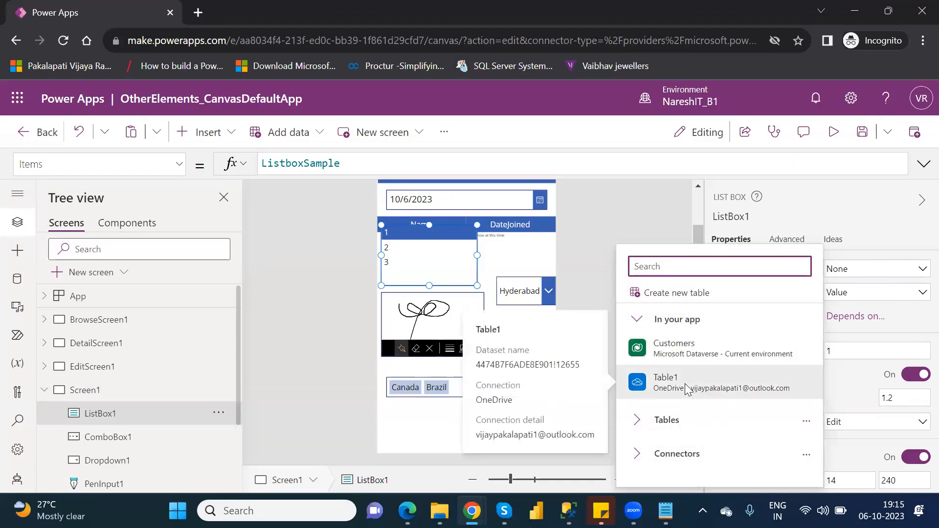
click(686, 389)
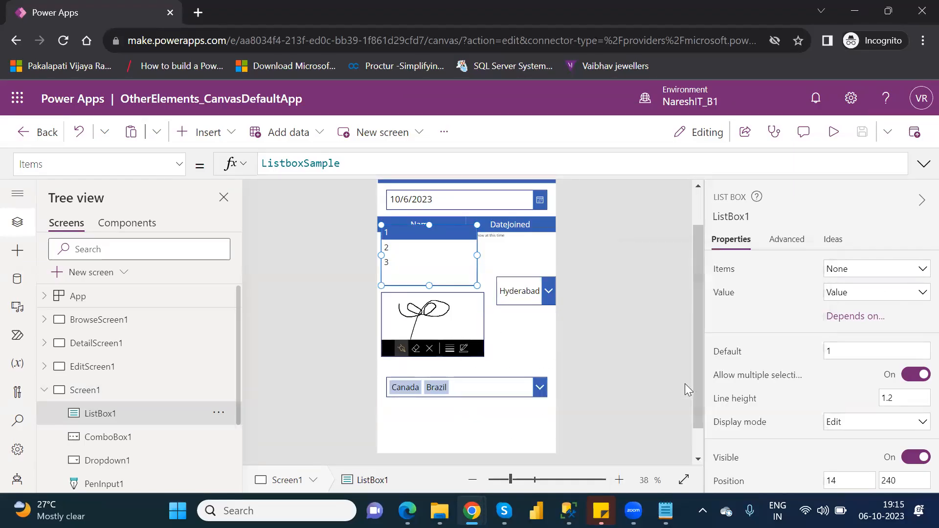
click(878, 295)
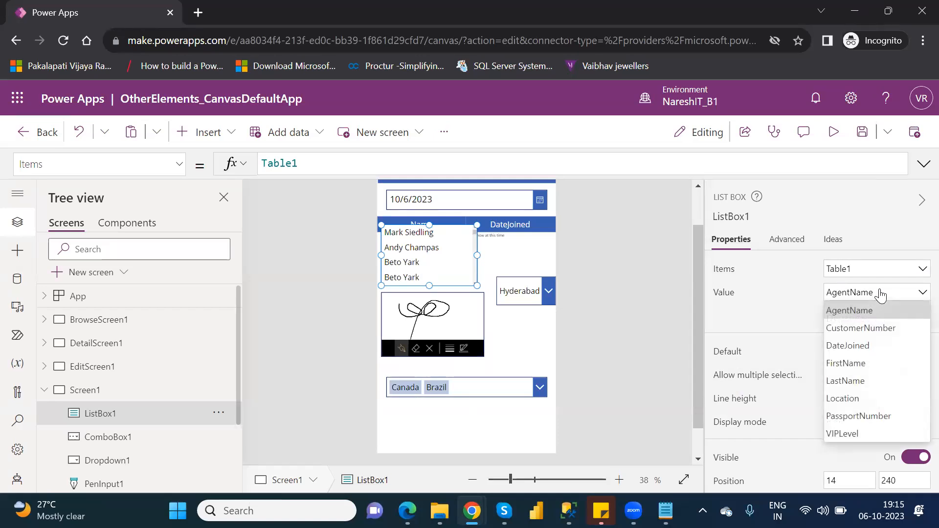
click(859, 401)
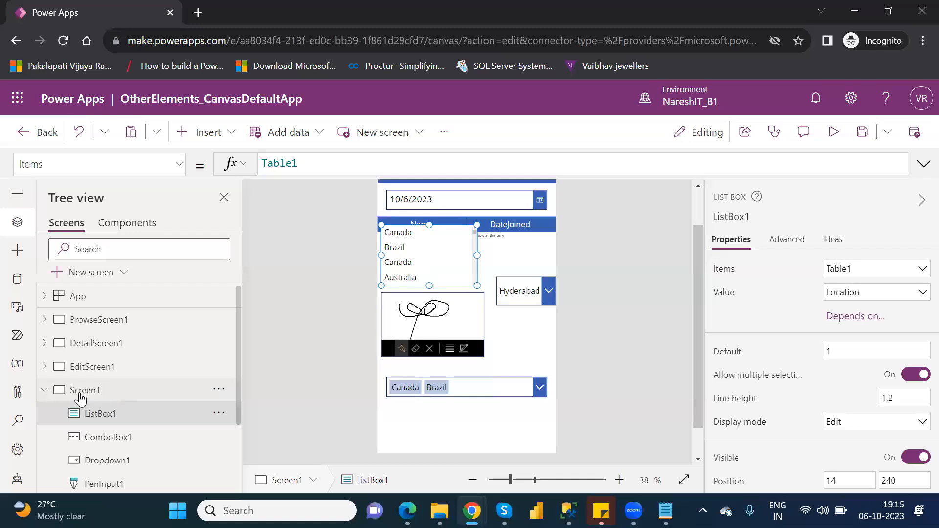
Add a blank screen and delete it from the app
click(91, 271)
click(110, 398)
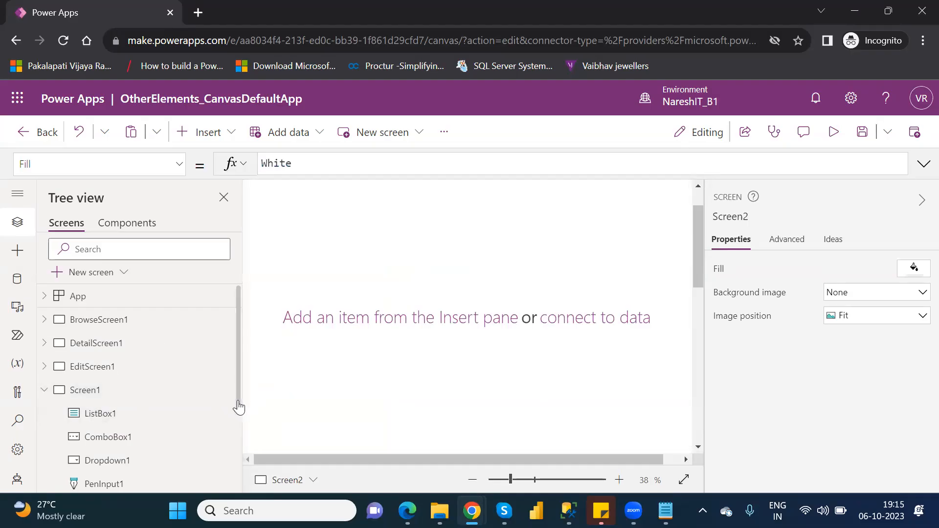
drag(238, 409, 236, 489)
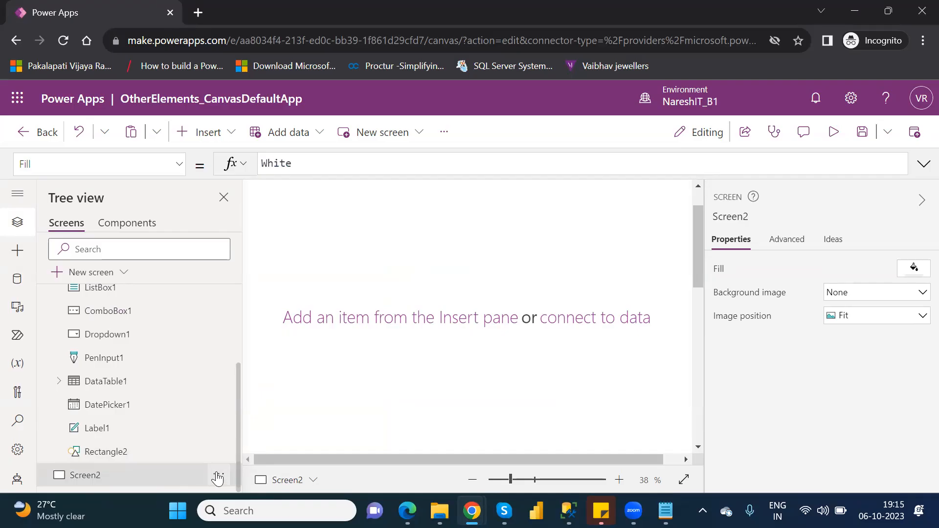
click(218, 477)
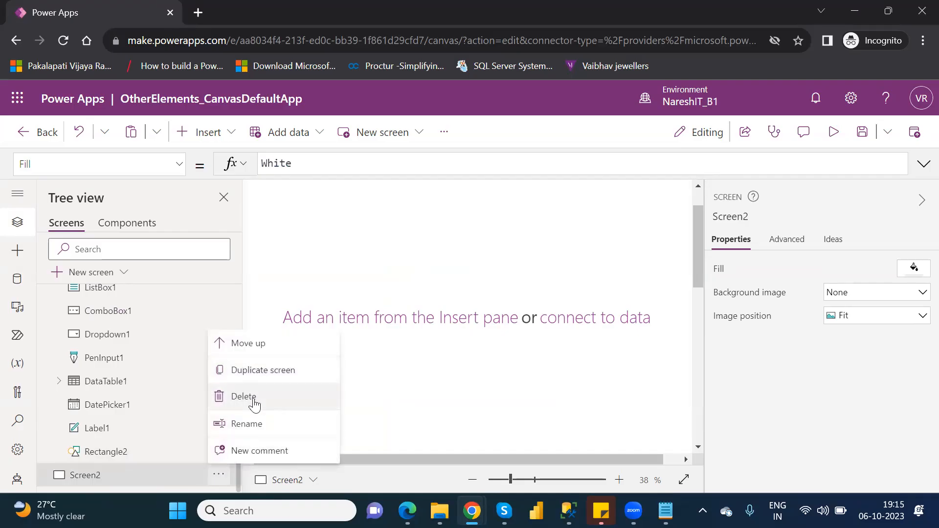
click(254, 402)
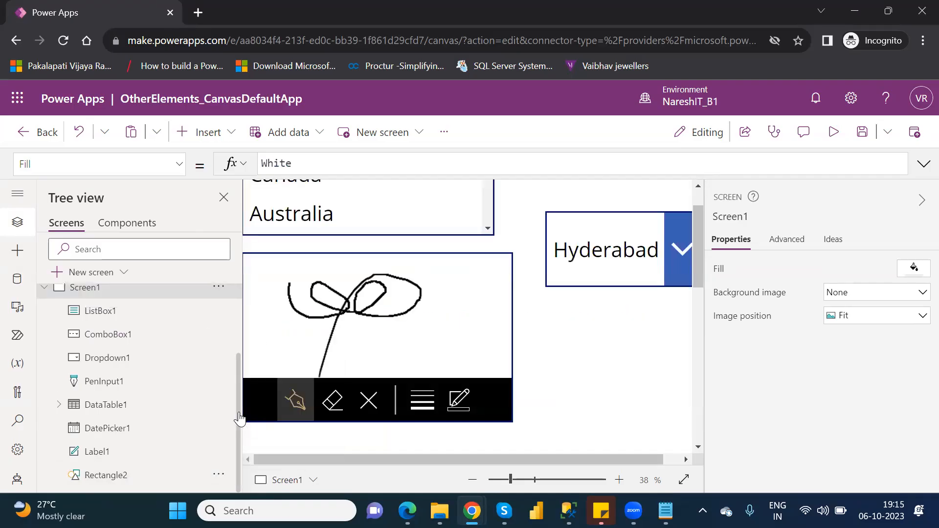
Duplicate Screen1, collapse the original's controls in the screen tree and open the copy, Screen1_1
scroll(241, 385, up, 2)
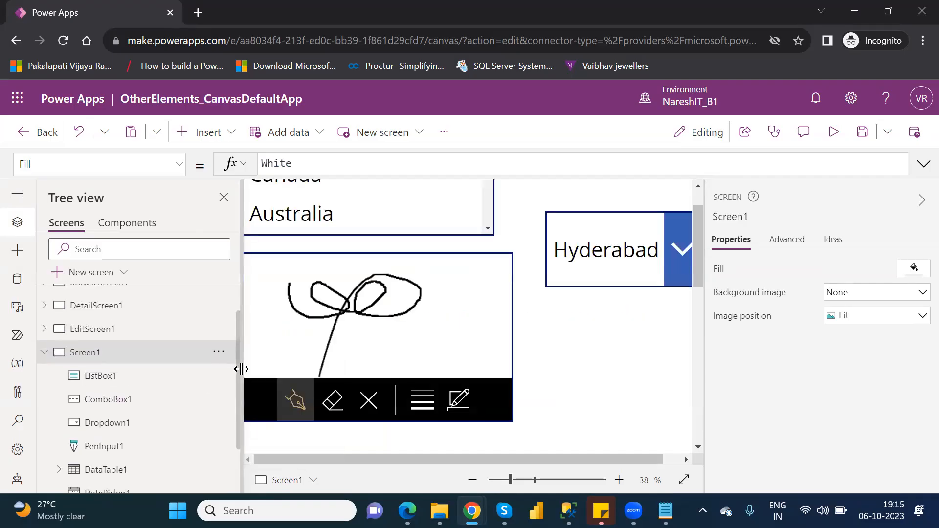
right_click(172, 357)
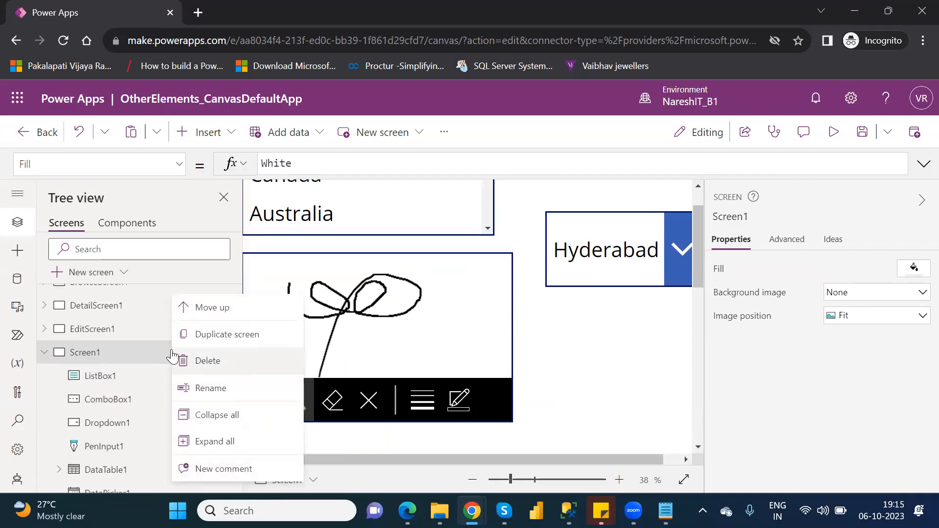
click(221, 330)
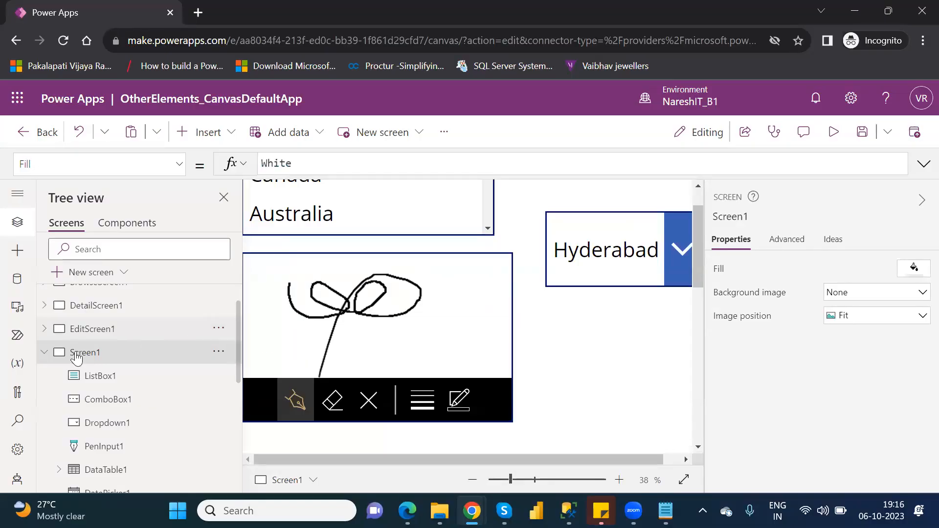
click(45, 353)
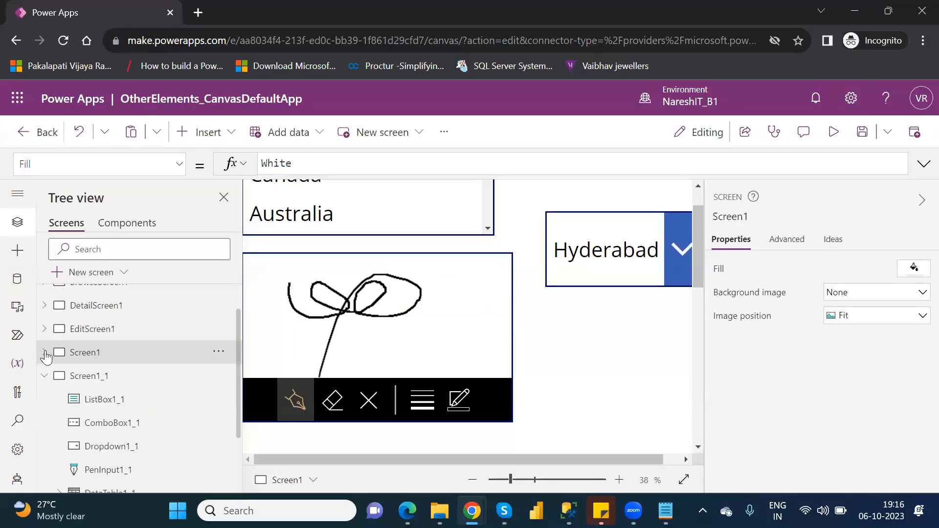
click(116, 382)
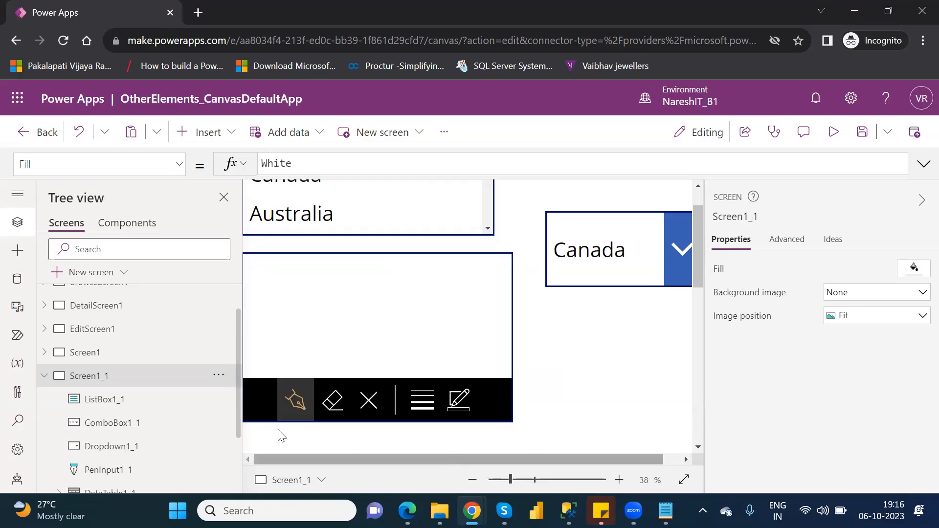
Delete the list box, drop down, pen input, combo box and date picker from Screen1_1
click(181, 405)
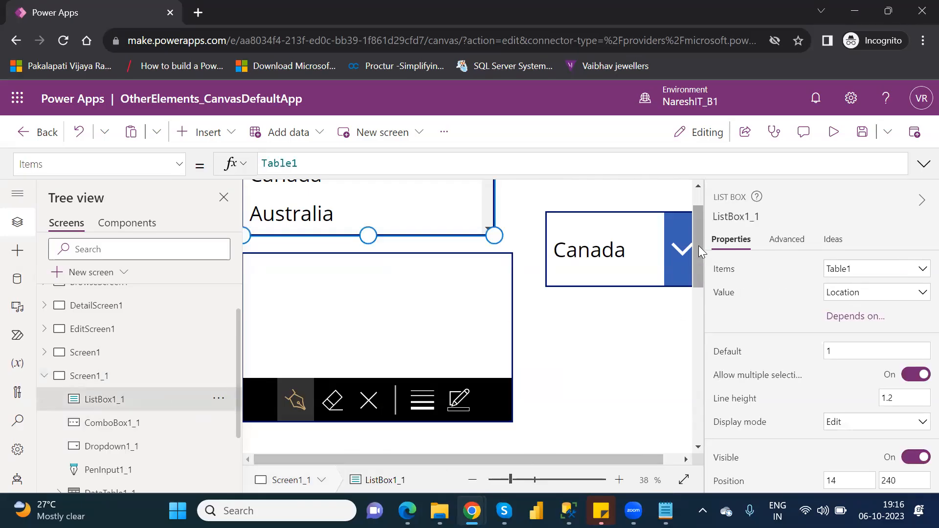
drag(699, 245, 705, 216)
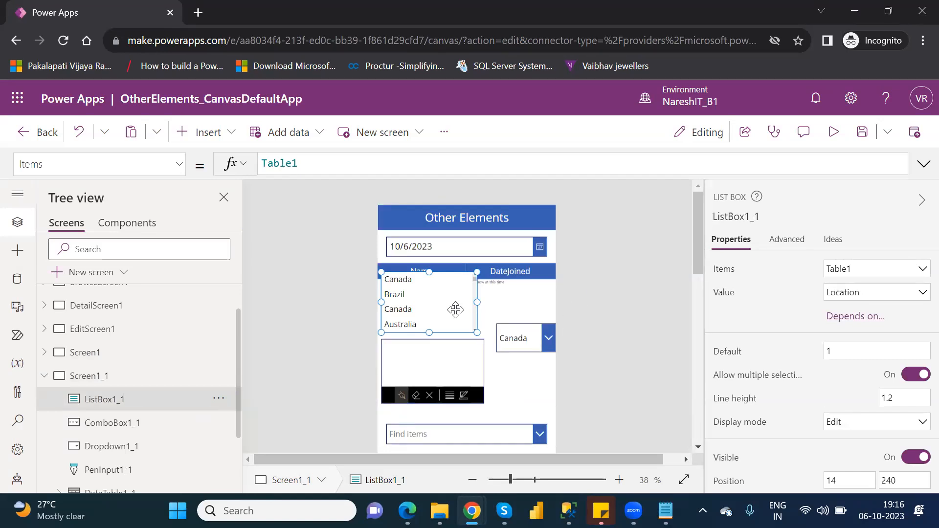
key(Delete)
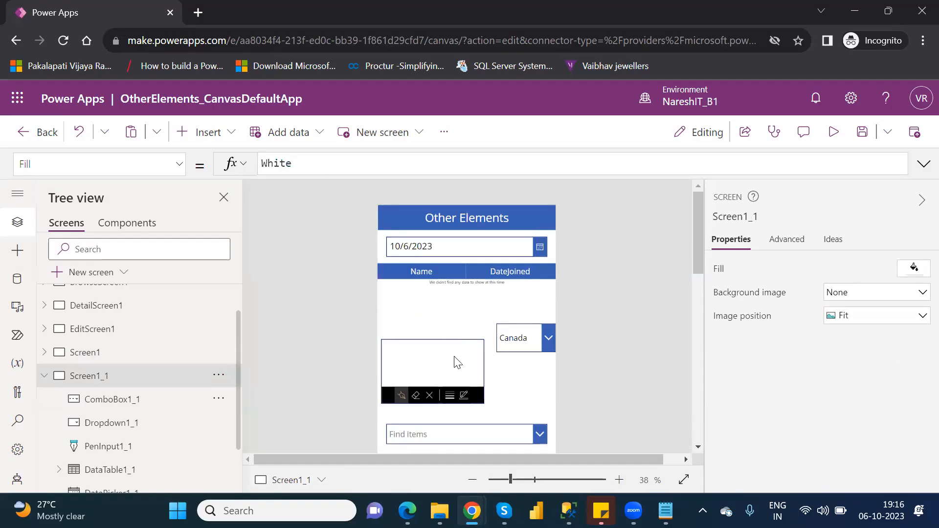
click(471, 350)
click(529, 335)
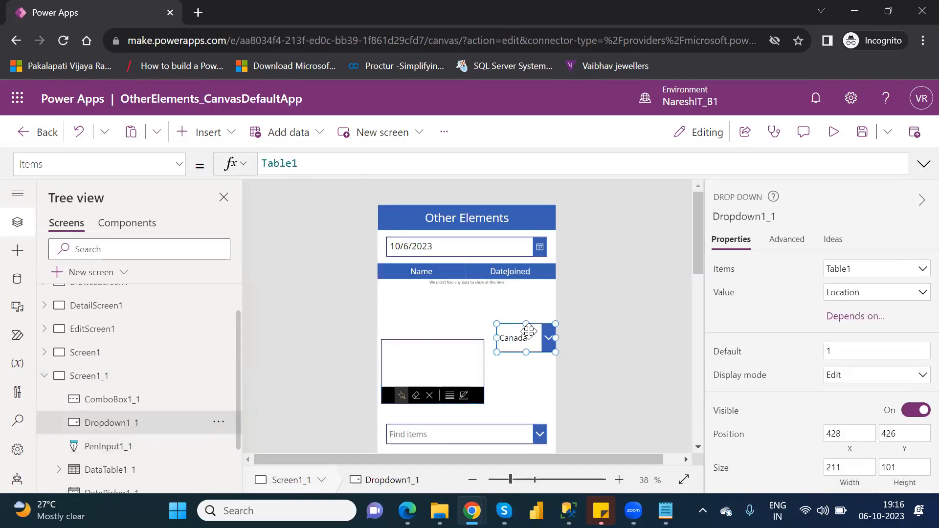
key(Delete)
click(474, 362)
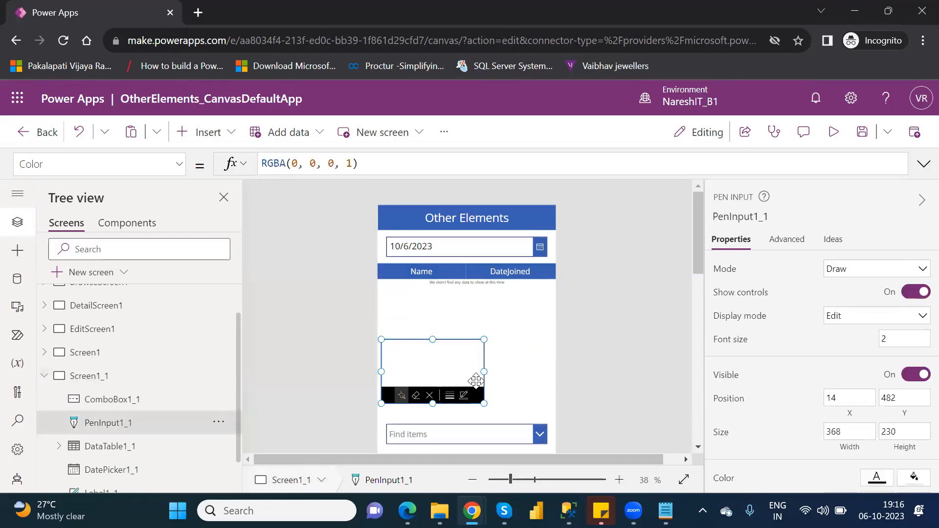
key(Delete)
click(501, 435)
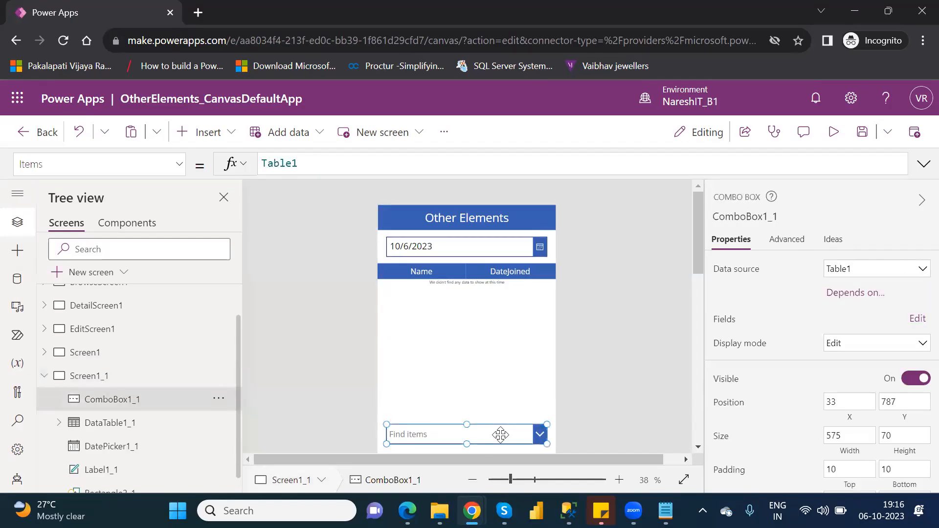
key(Delete)
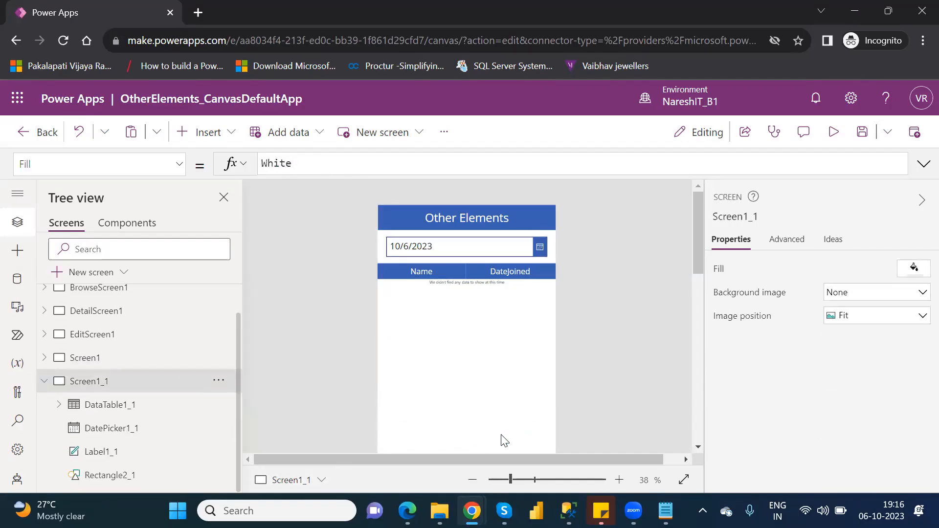
click(473, 252)
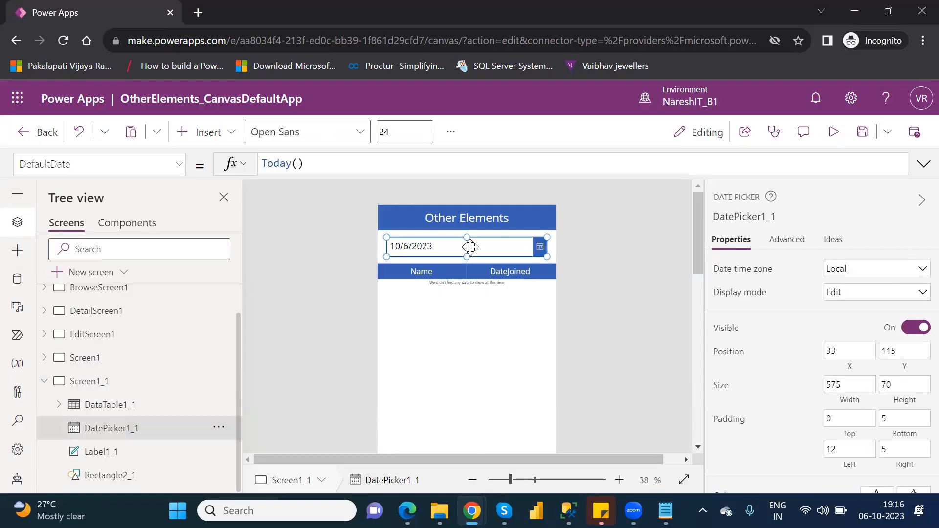
key(Delete)
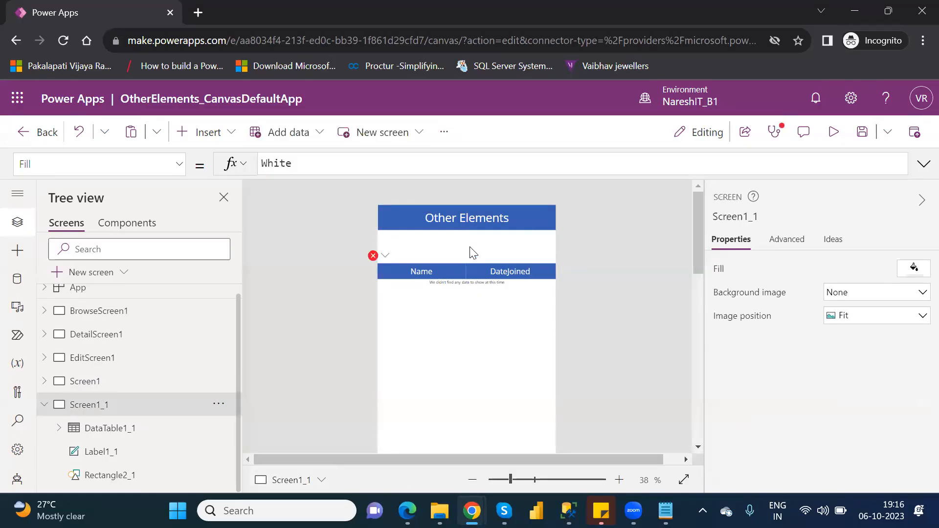
Remove the date filter from the Screen1_1 data table's Items formula, leaving only Customers
click(384, 259)
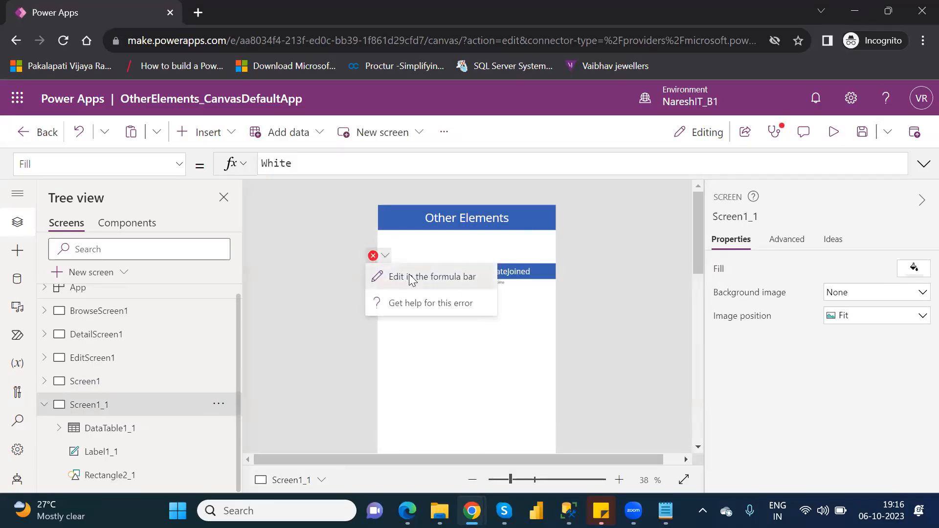
click(411, 276)
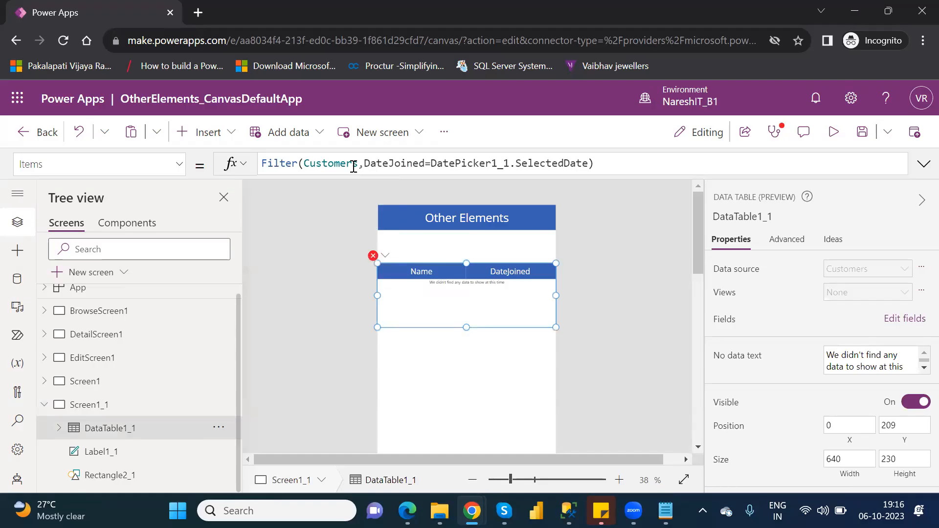
mouse_move(360, 164)
mouse_down()
mouse_move(589, 153)
mouse_move(605, 162)
mouse_up()
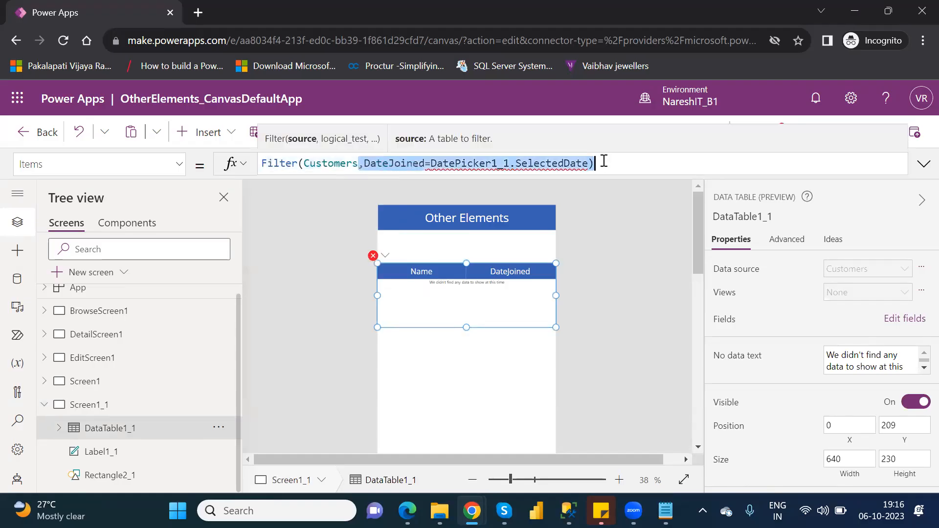
key(BackSpace)
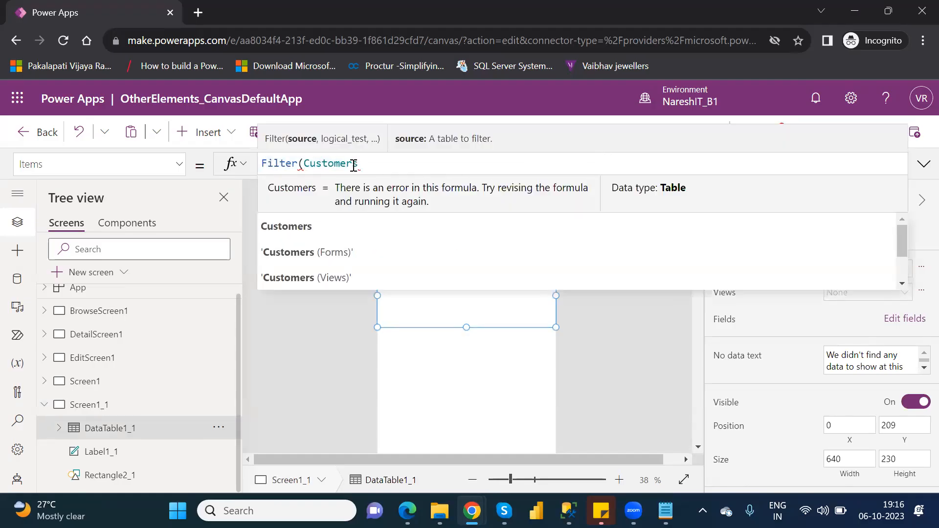
drag(305, 164, 265, 163)
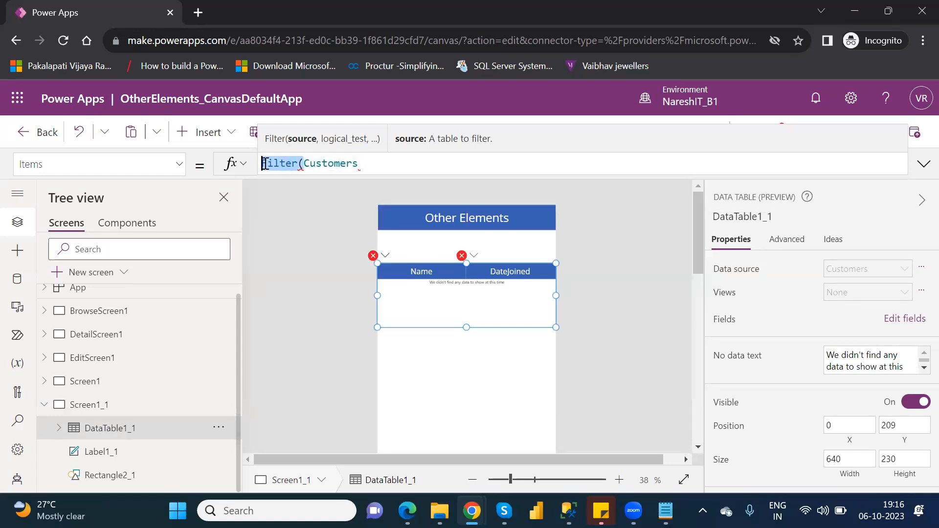
key(BackSpace)
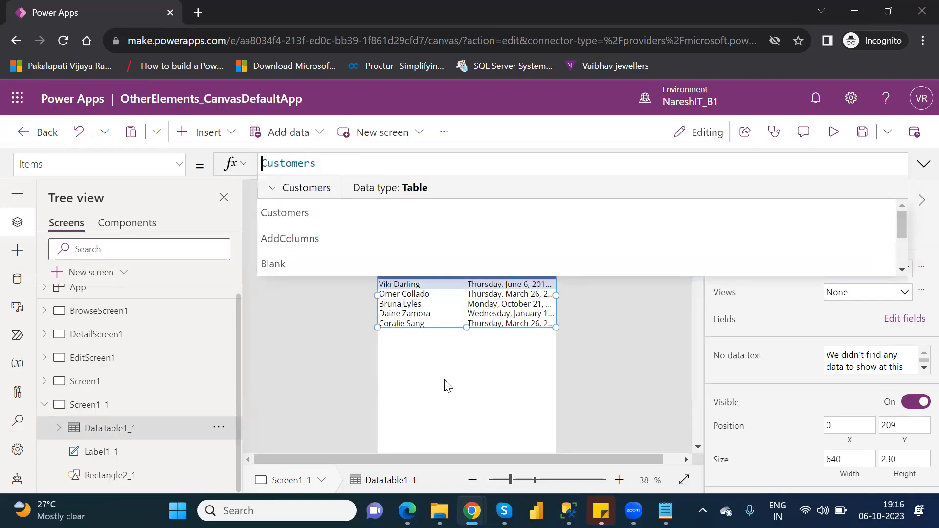
click(478, 413)
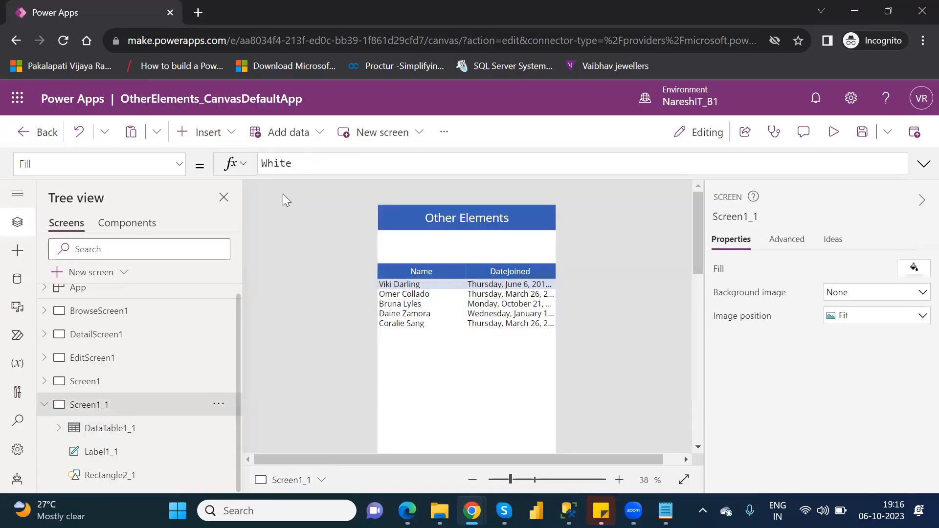
click(224, 139)
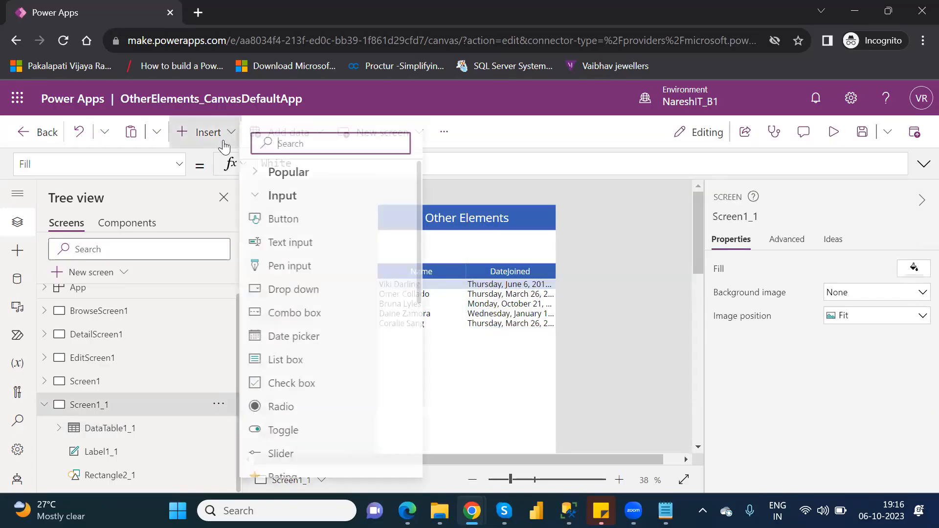
click(313, 293)
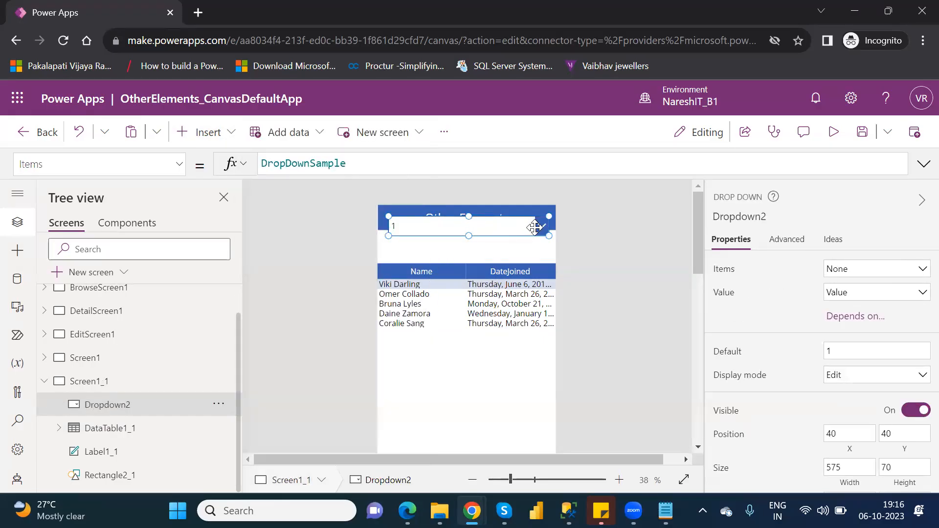
key(Delete)
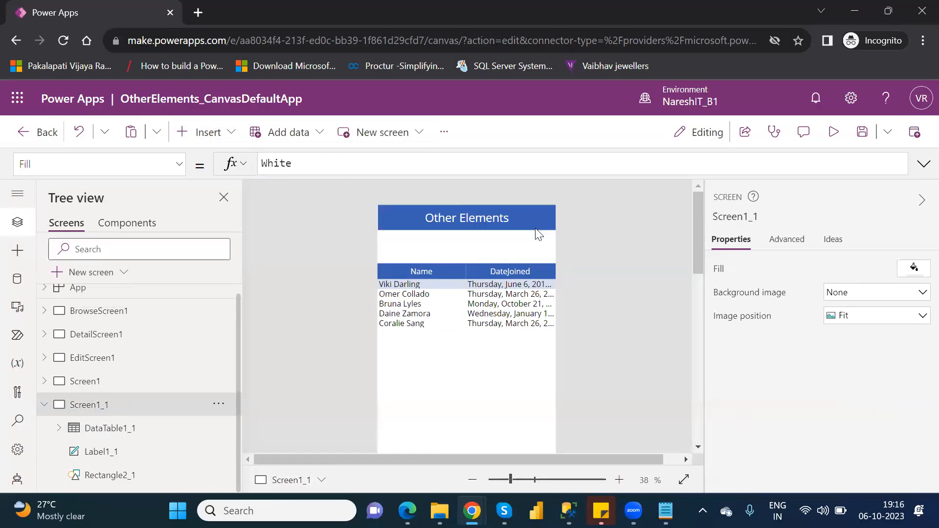
Insert a combo box on Screen1_1 with Table1 as its data source
click(210, 131)
click(292, 306)
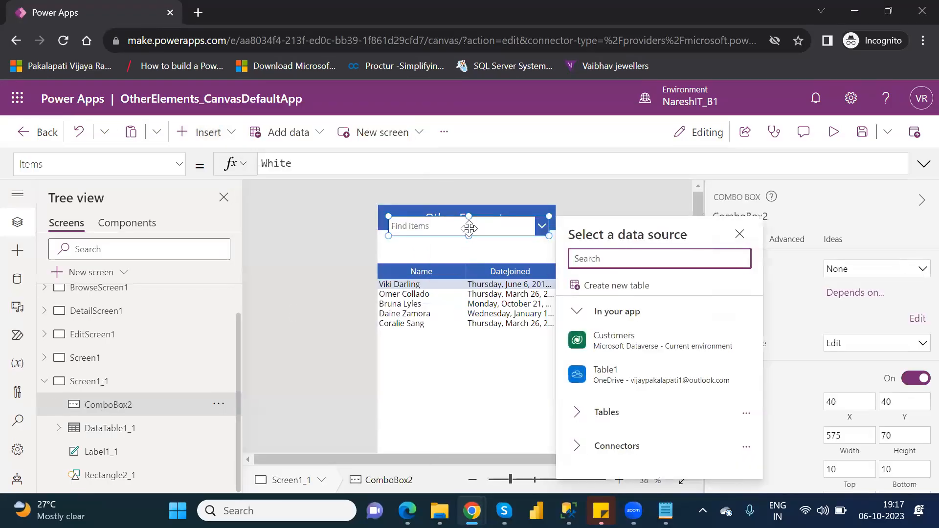
click(657, 384)
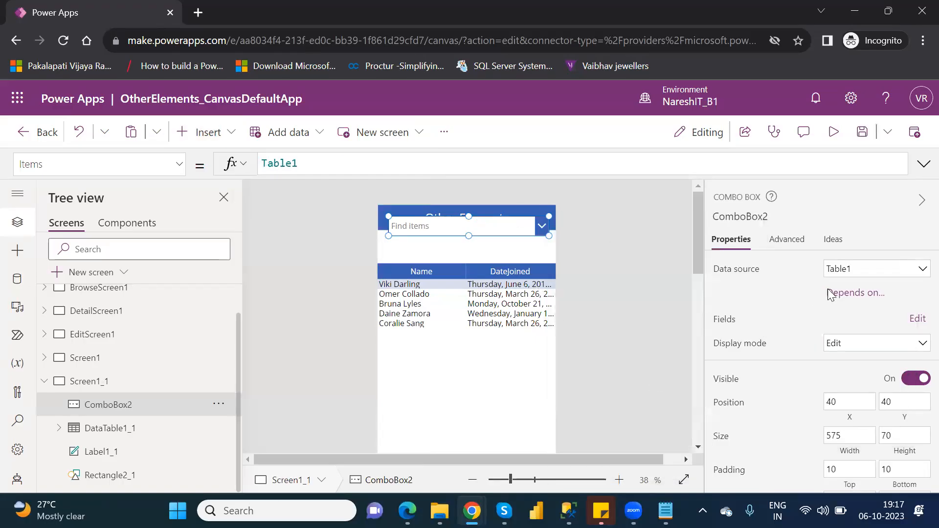
Set both the primary text and the search field of the combo box to Location
click(913, 319)
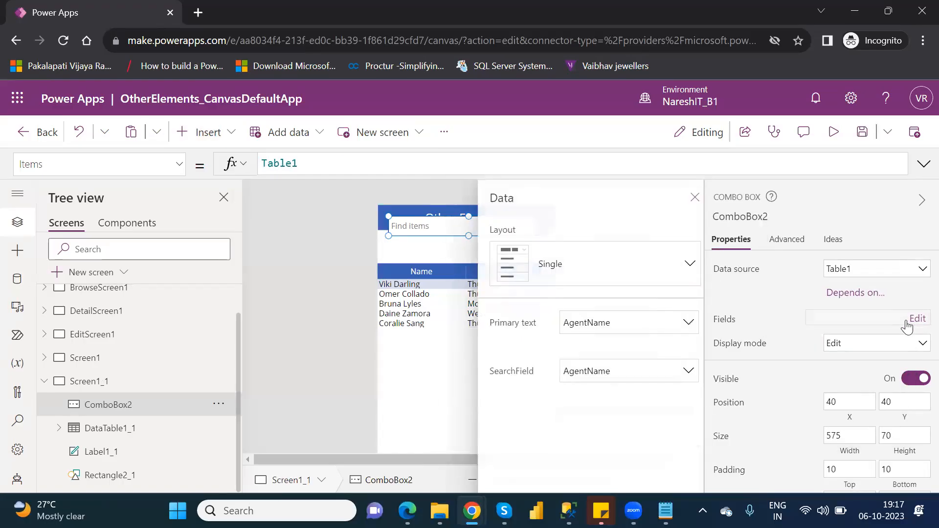
click(631, 331)
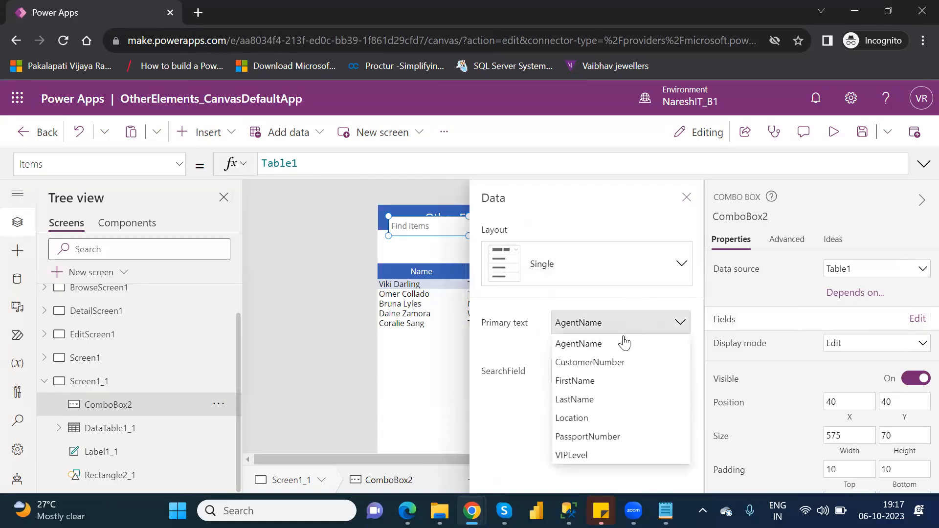
click(591, 419)
click(612, 374)
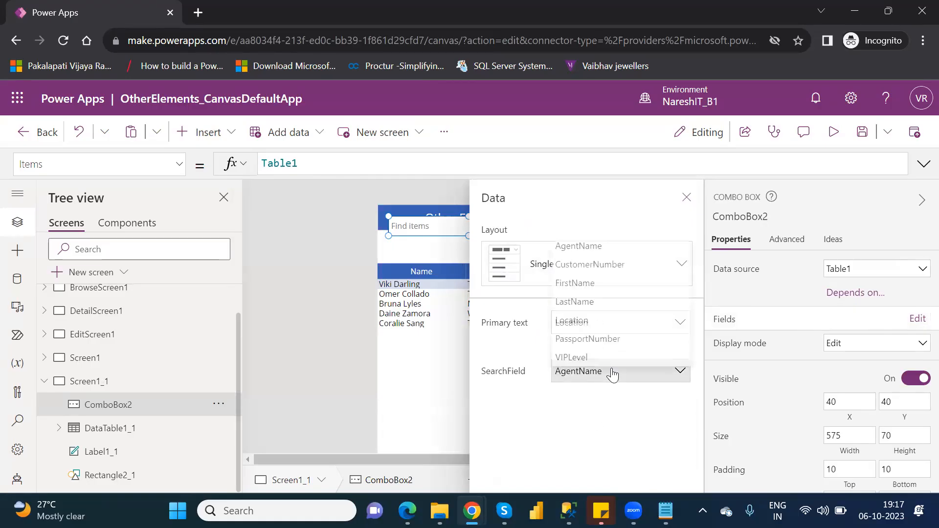
click(571, 313)
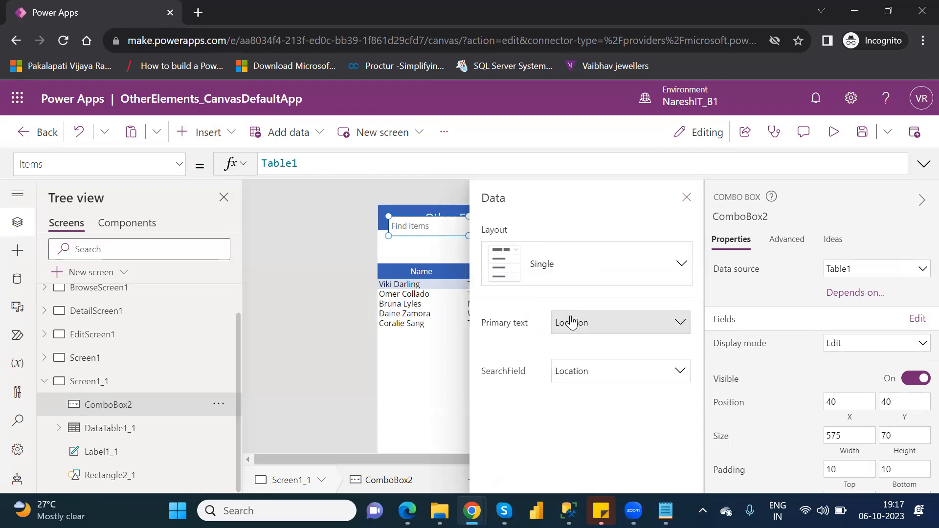
click(687, 198)
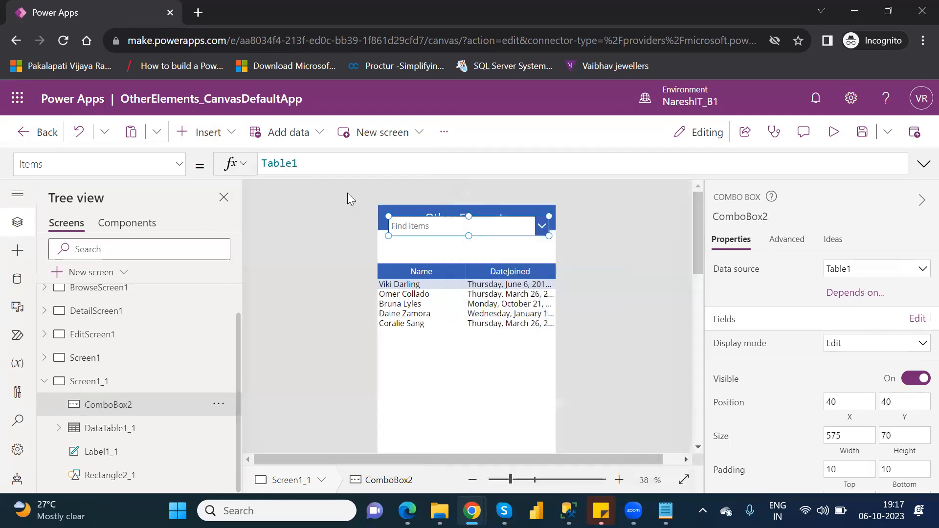
Set the combo box's Items formula to Distinct(Table1,Location) and move it between header and data table, at about X 18, Y 114
click(262, 163)
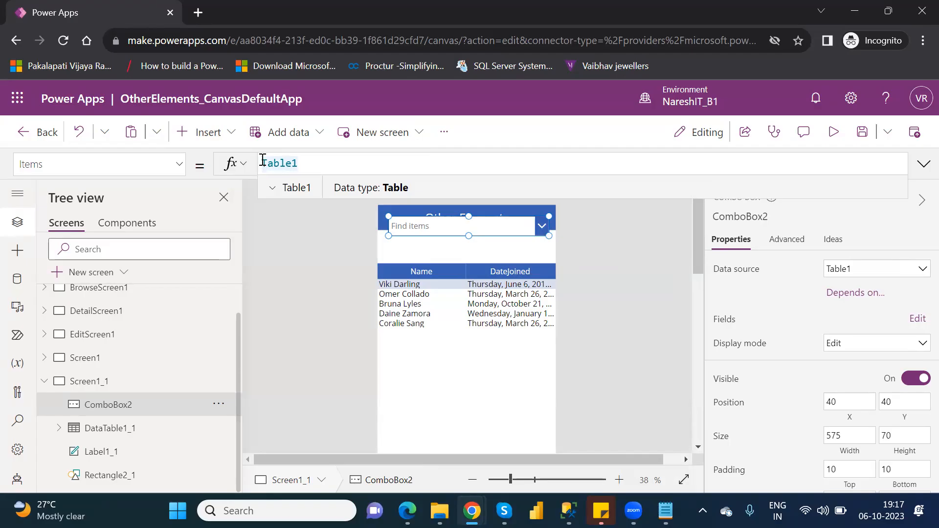
text(distinct)
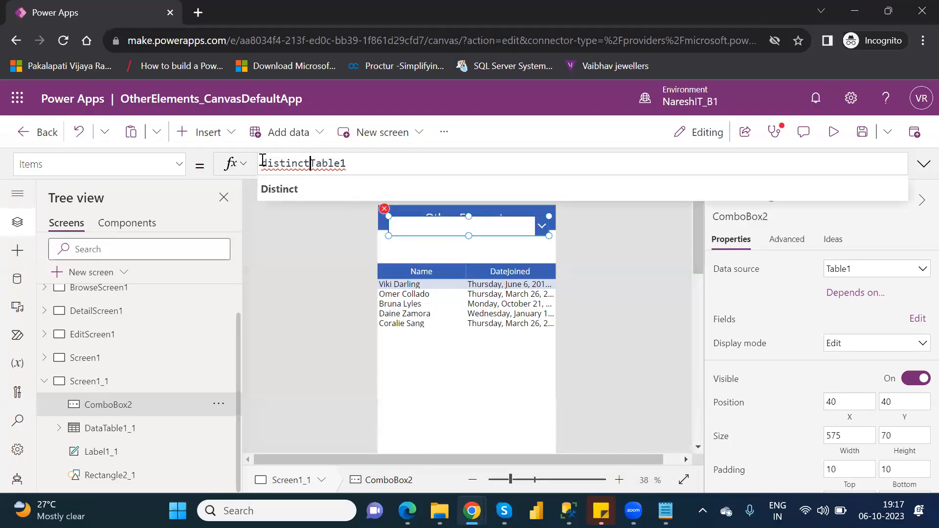
text(()
click(360, 160)
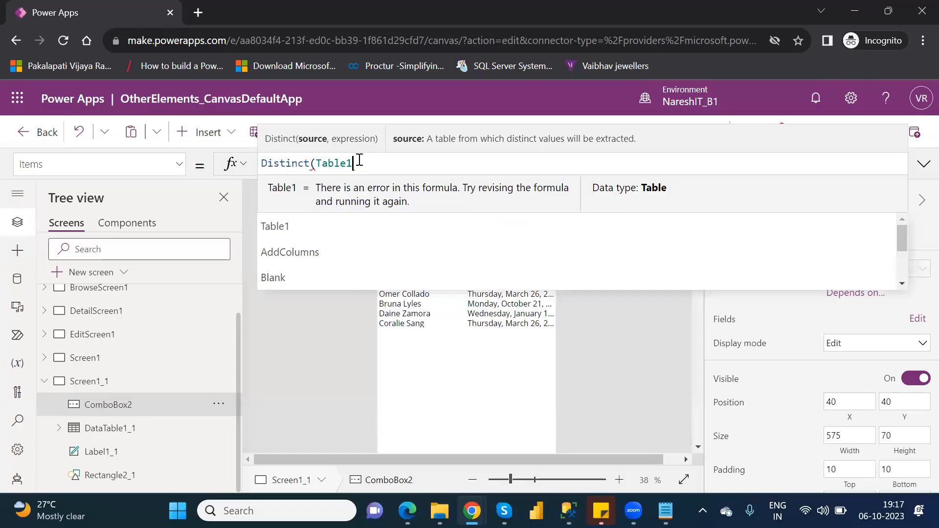
text(,)
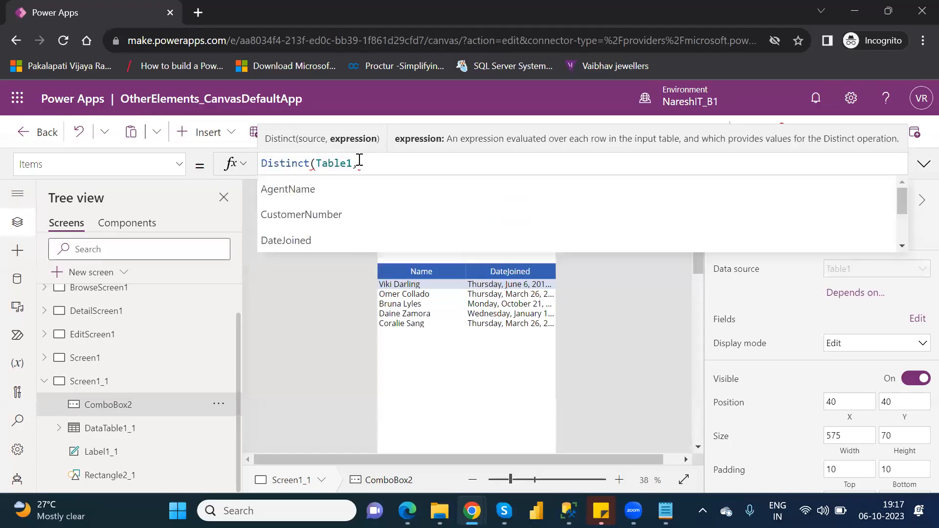
key(Down)
key(Down)
key(Down)
key(Down)
key(Down)
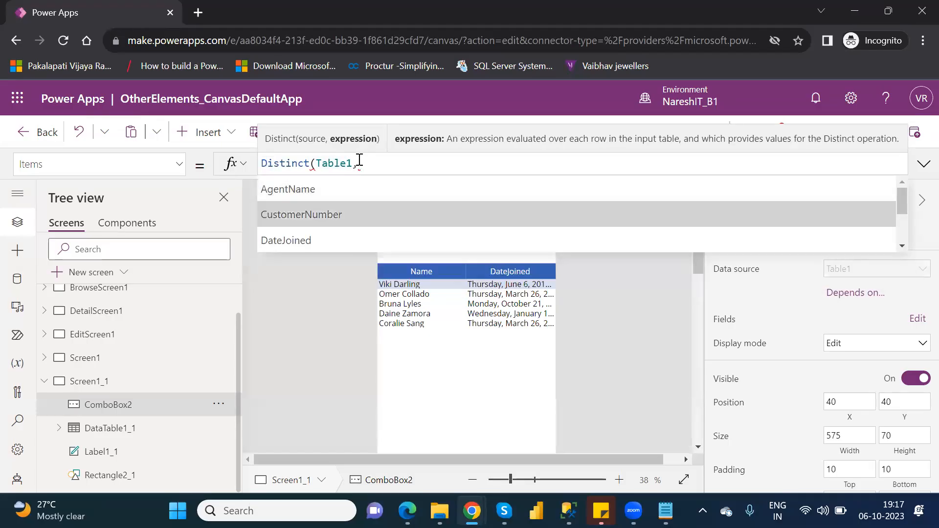
key(Down)
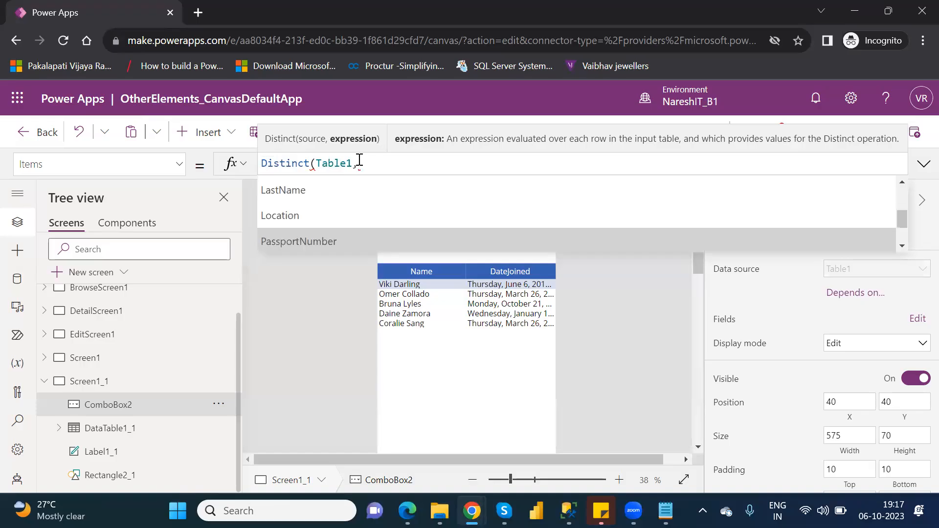
key(Up)
key(Tab)
text())
drag(520, 228, 511, 247)
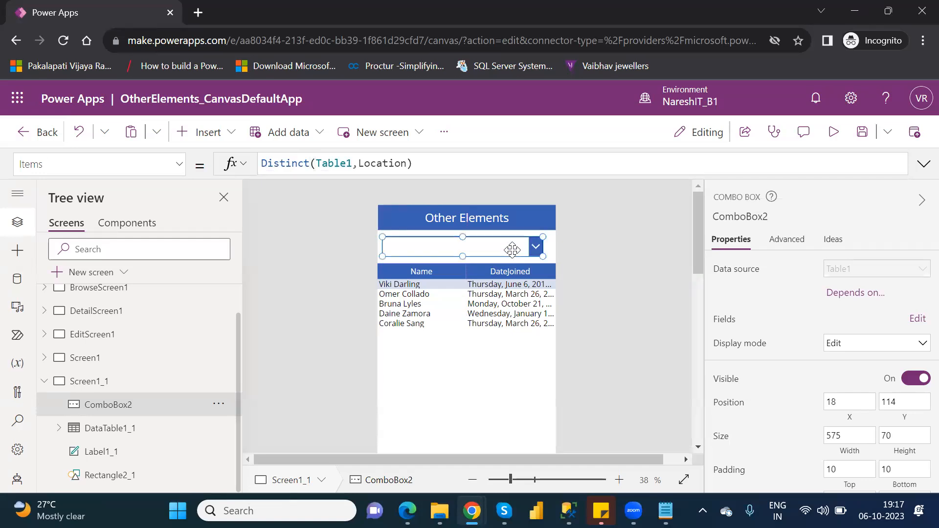
Preview the app, check the combo box's list of locations, and return to editing
click(837, 135)
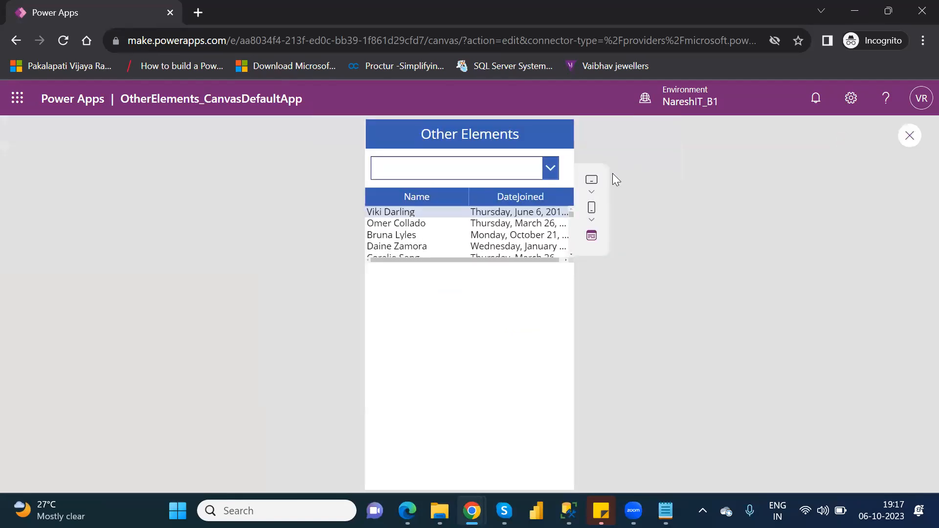
click(555, 169)
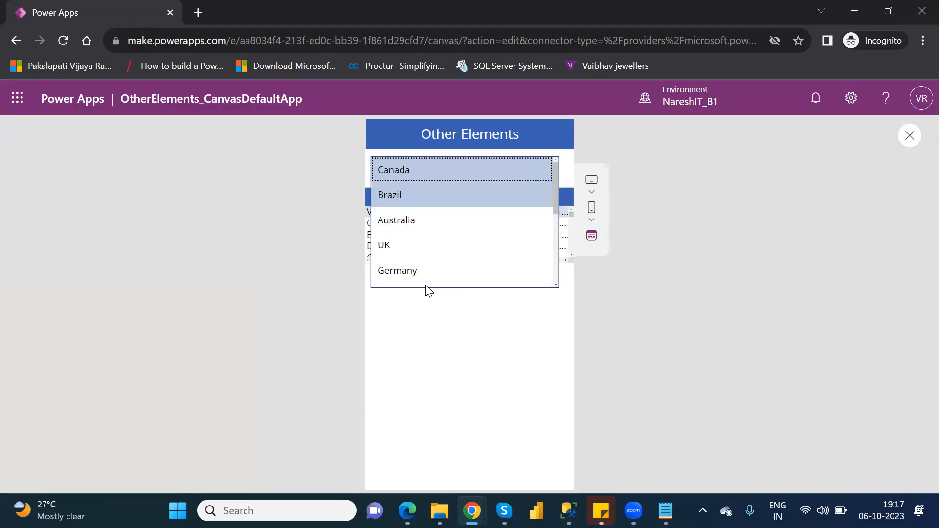
click(630, 281)
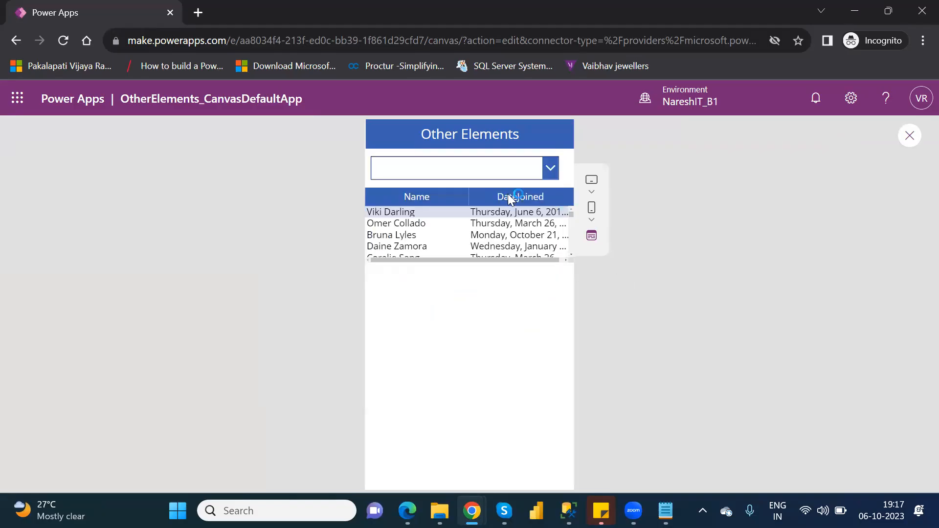
click(909, 137)
click(630, 359)
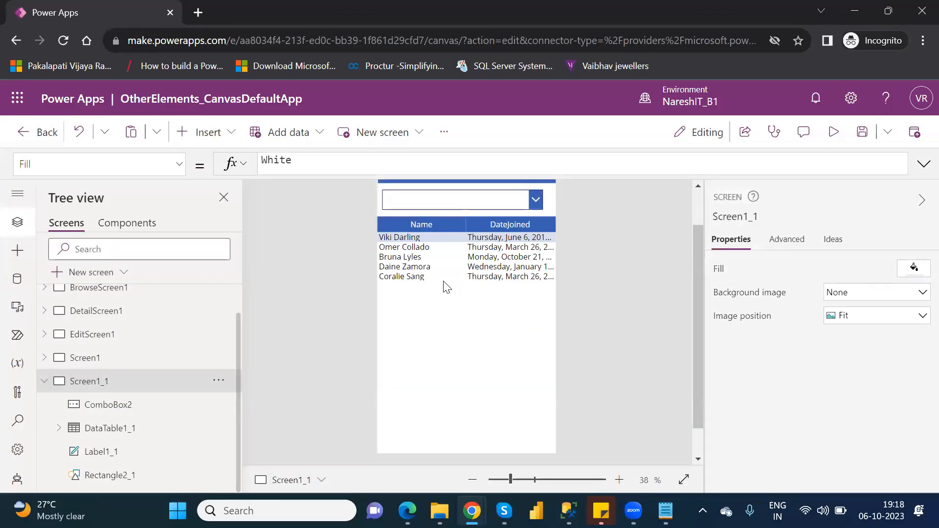
Add the Location field as a column to the Customers data table on Screen1_1
click(449, 219)
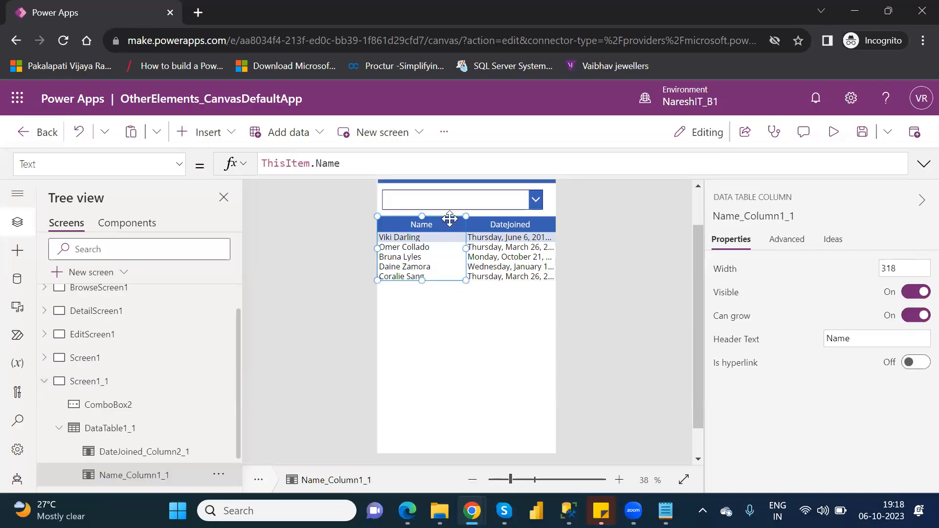
click(122, 433)
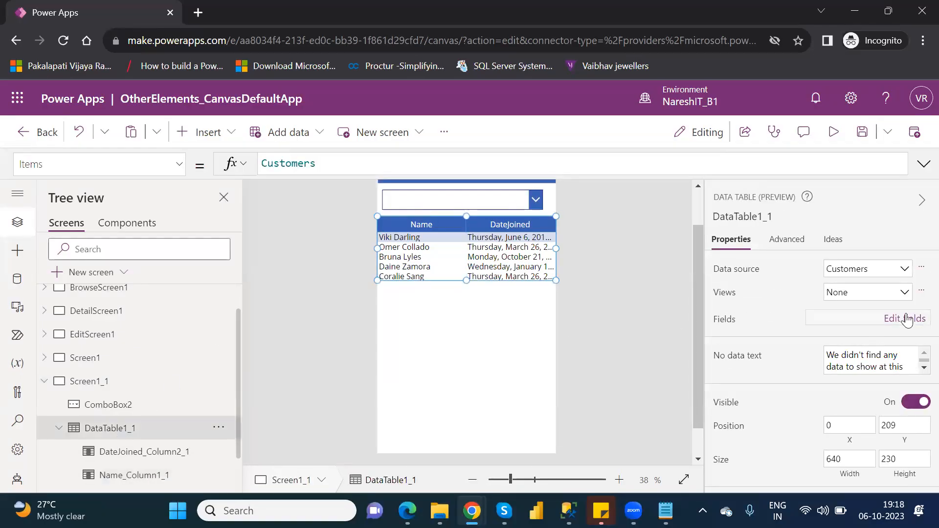
click(907, 321)
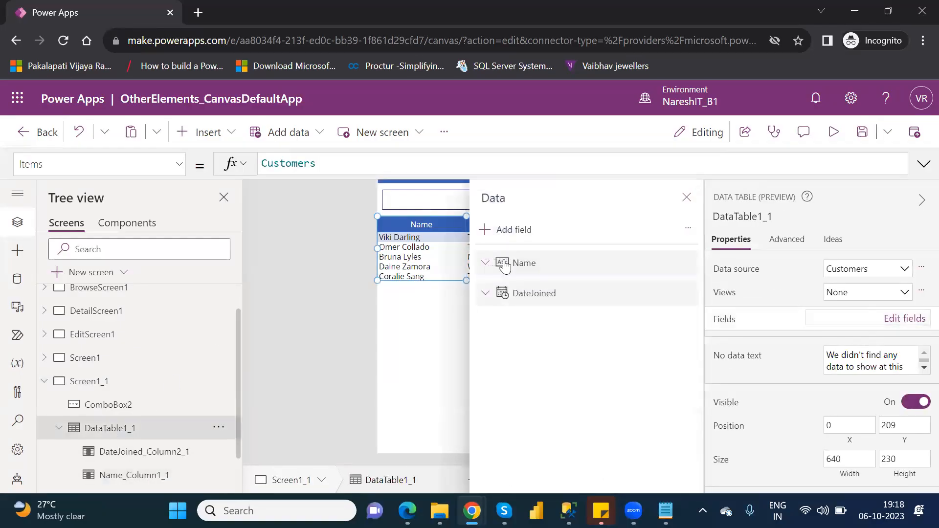
click(506, 236)
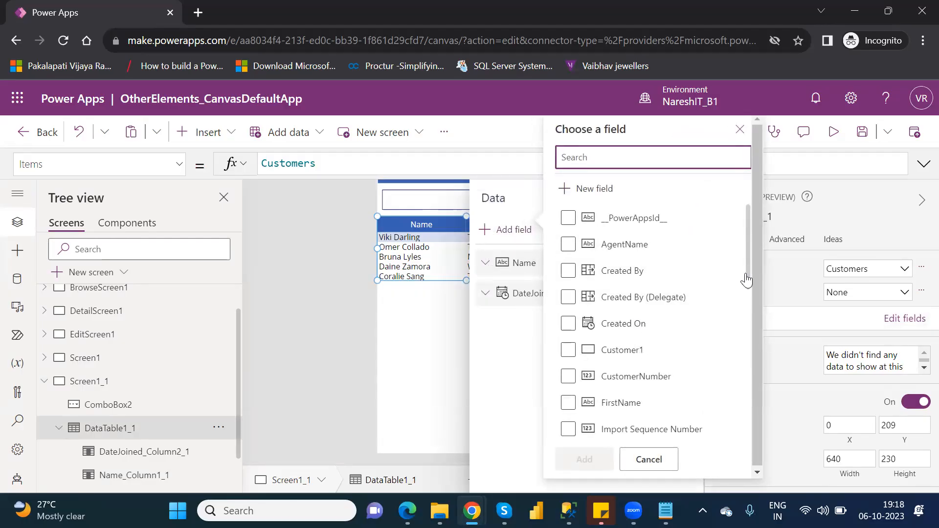
scroll(746, 280, down, 4)
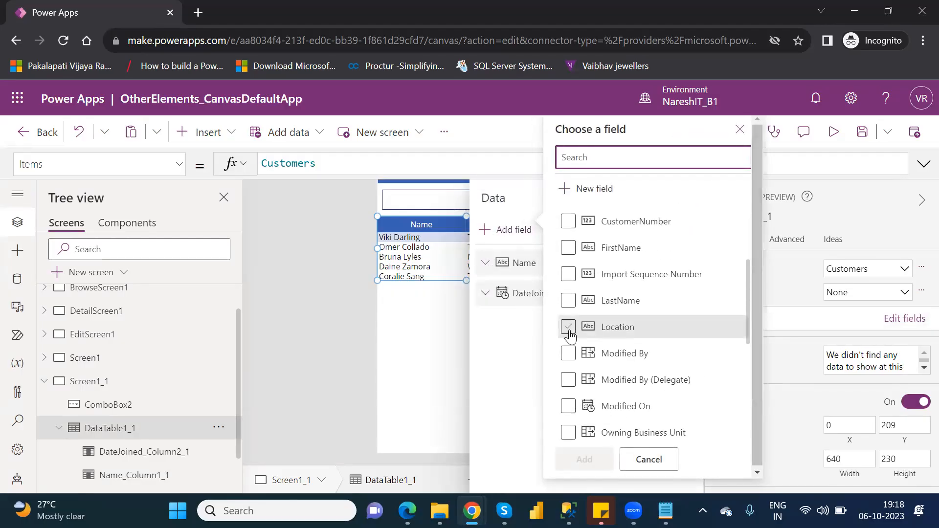
click(568, 328)
click(585, 459)
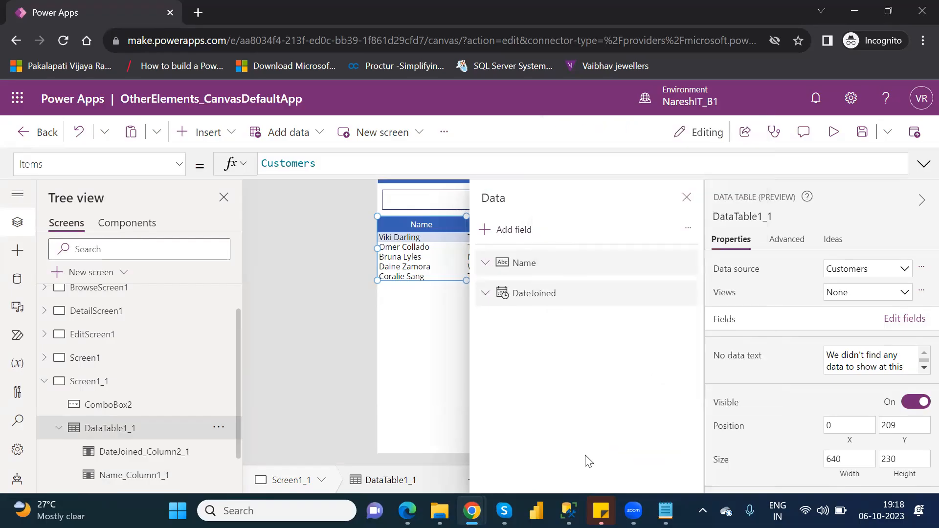
click(686, 197)
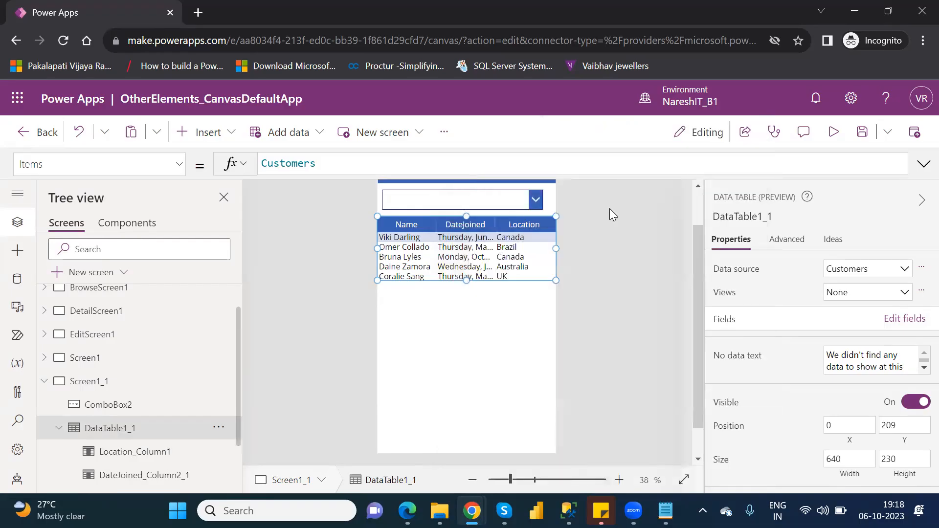
Wrap the data table's Items formula in a Filter function with a Location condition, giving Filter(Customers,Location=
click(509, 202)
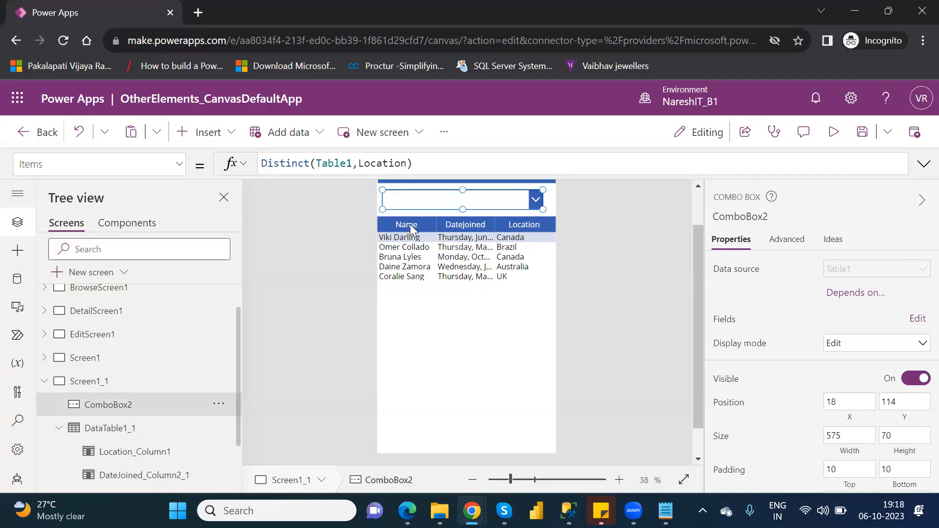
click(106, 429)
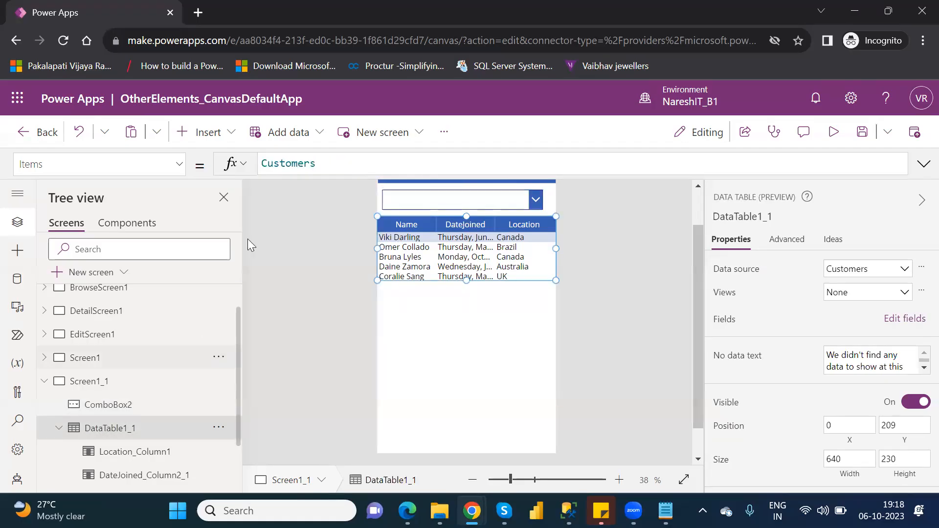
click(263, 163)
text(Filte)
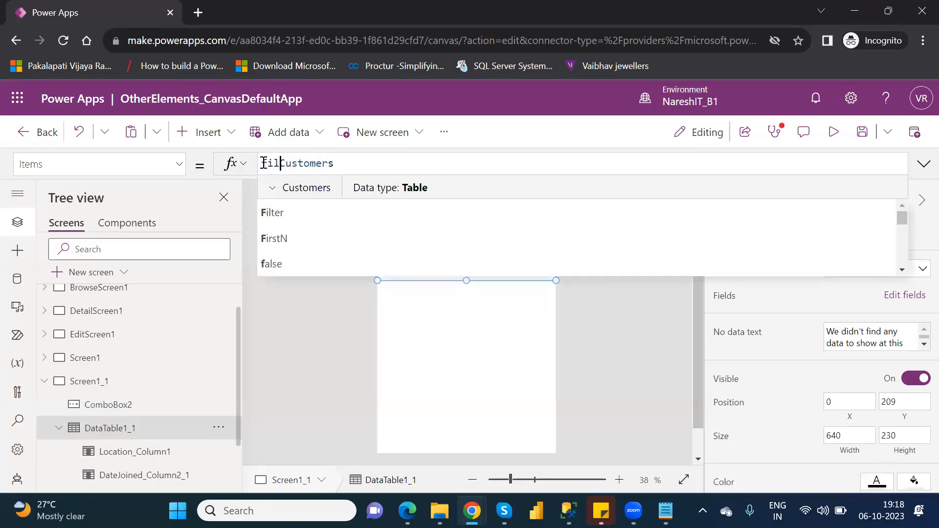
text(r()
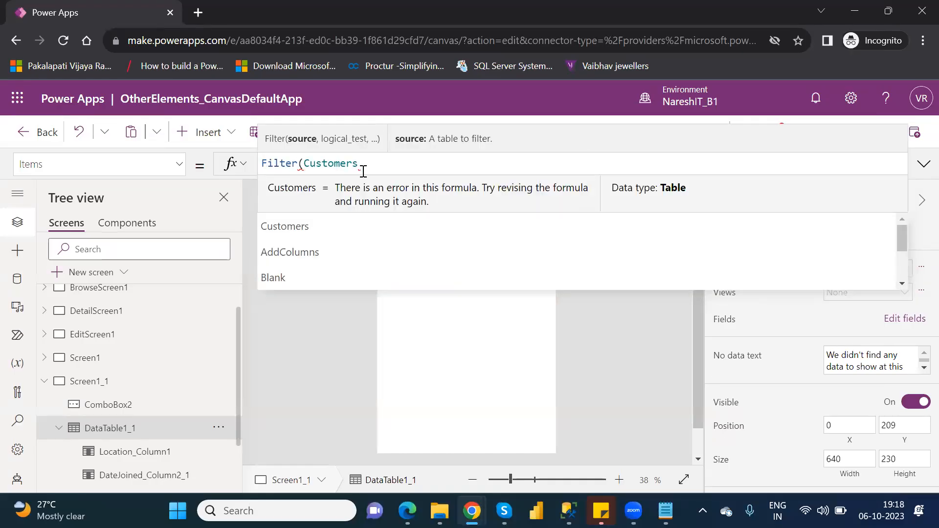
click(369, 169)
text(,)
key(Down)
key(Down)
key(Down)
key(Down)
key(Down)
key(Down)
key(Down)
key(Down)
key(Down)
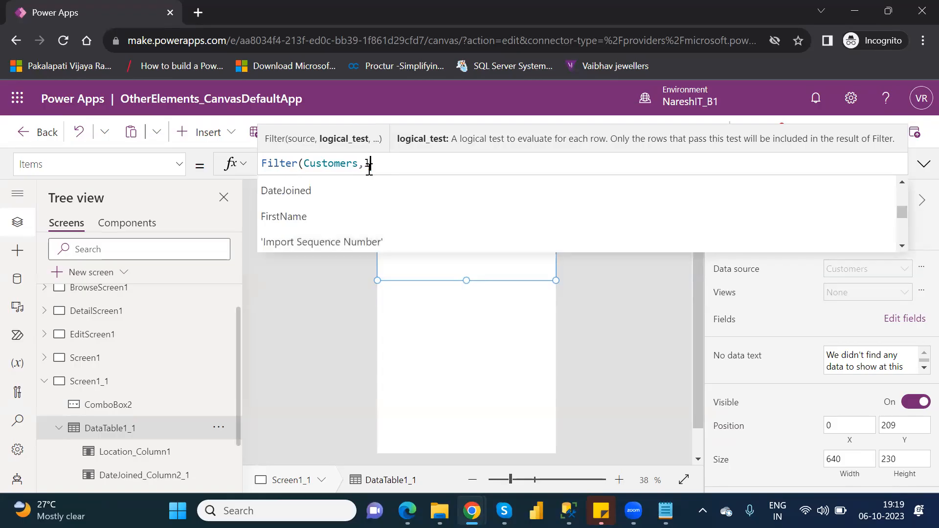
text(loca)
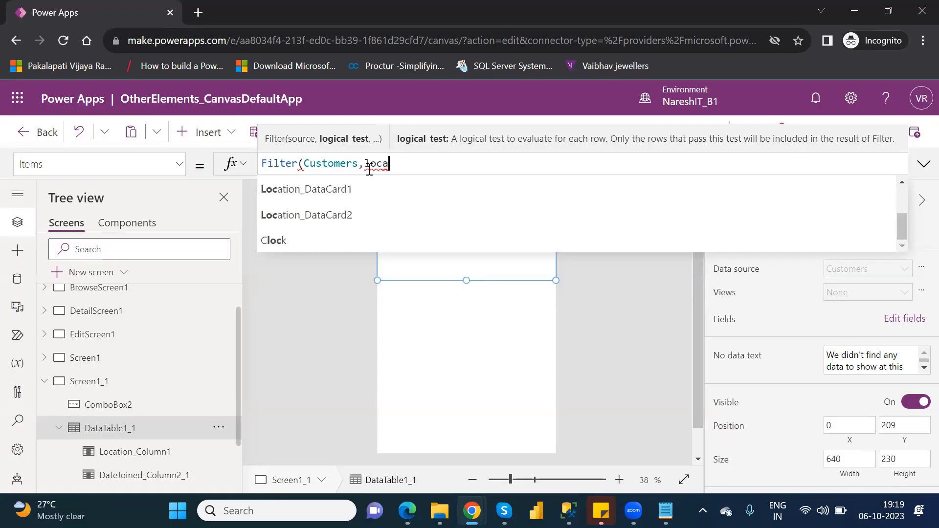
text(tion)
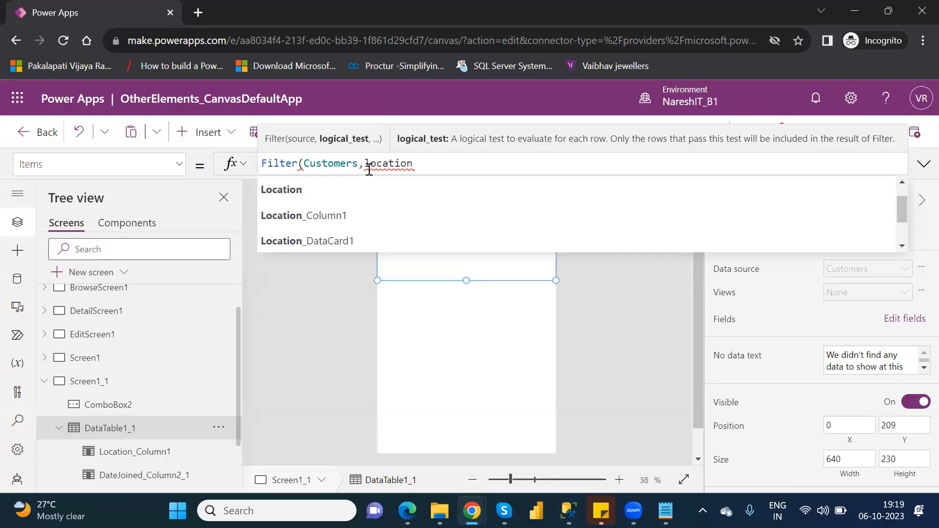
click(303, 190)
text(=)
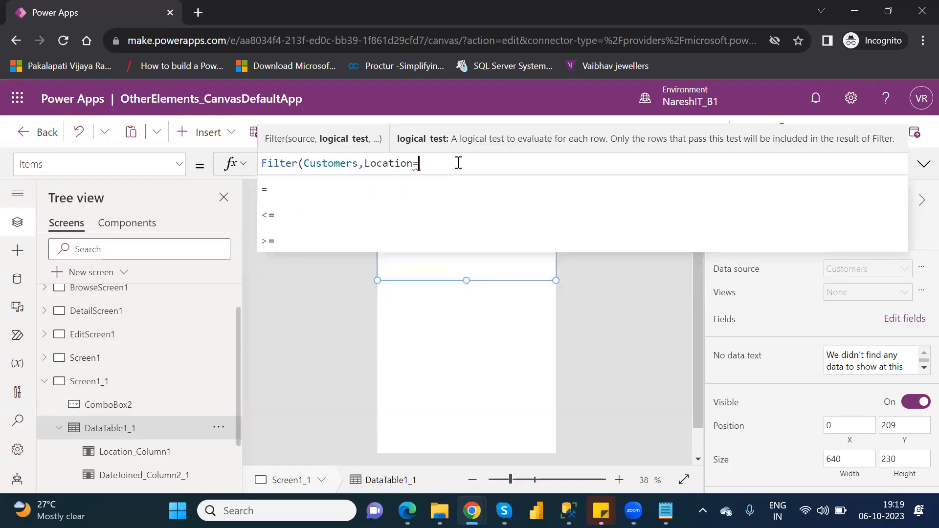
text(com)
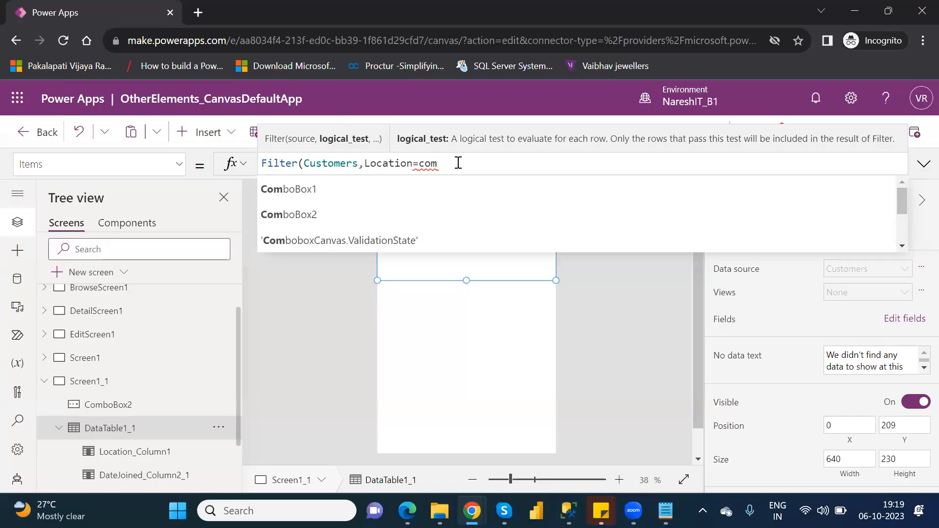
text(bo)
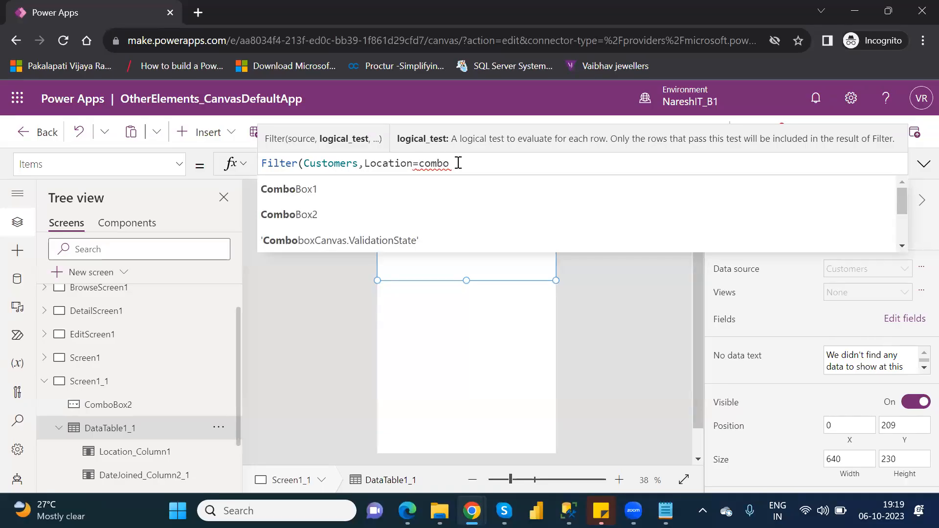
Try to complete the filter by comparing Location with ComboBox2.SelectedItems and close the parenthesis
key(Down)
key(Down)
key(Tab)
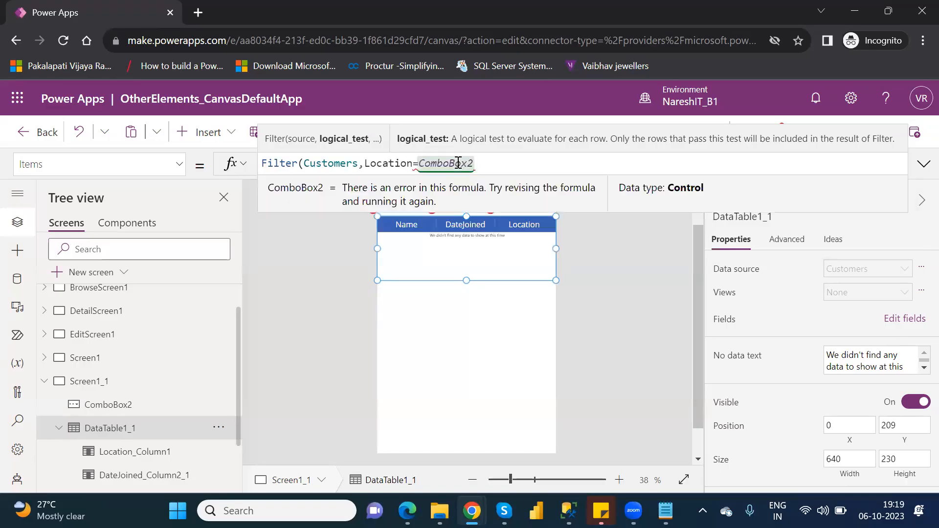
text(.)
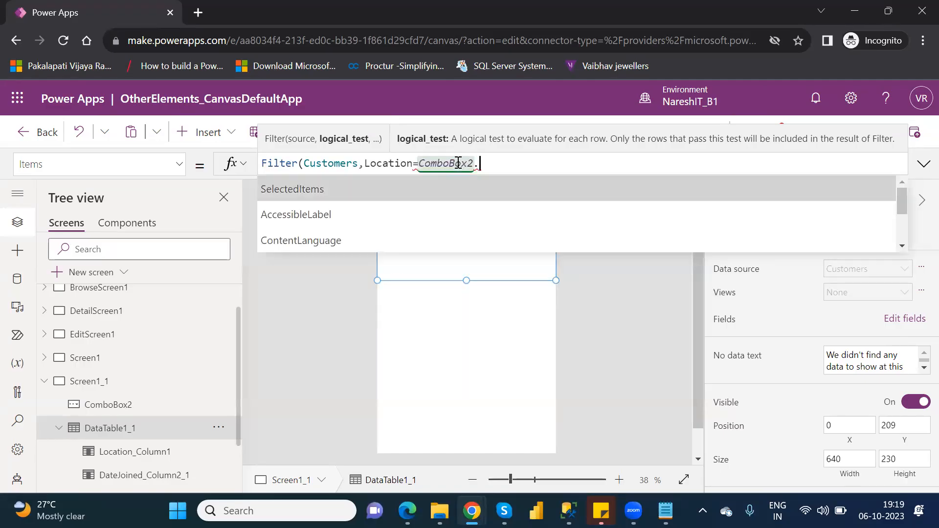
key(Tab)
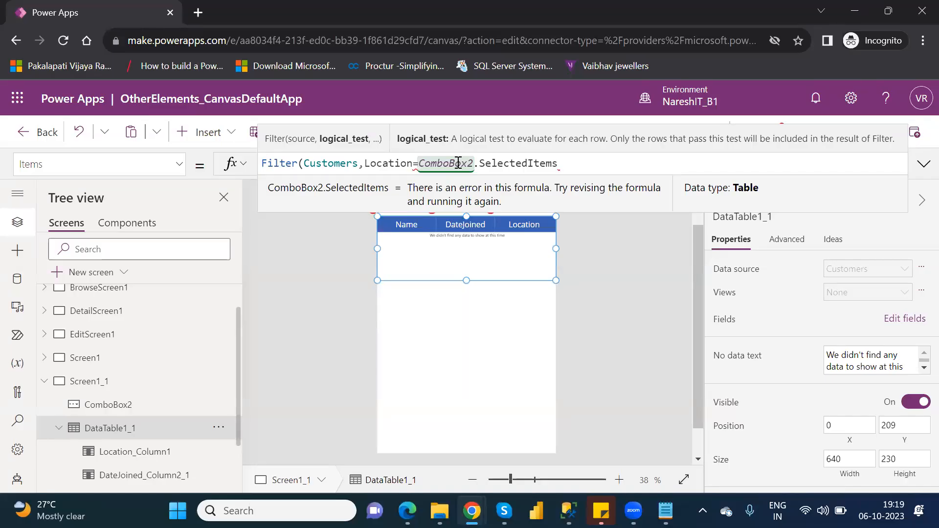
text())
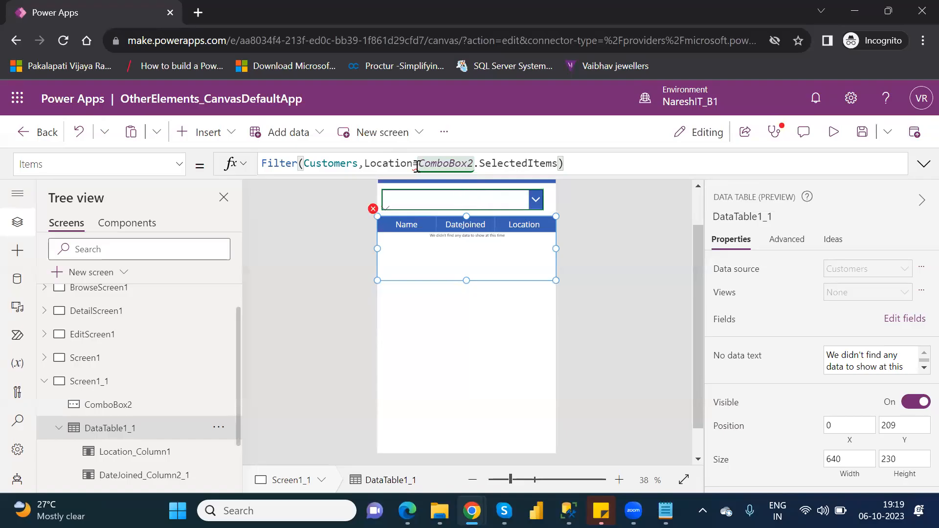
Re-enter the equals operator before ComboBox2.SelectedItems and go through the suggested comparison operators
click(417, 167)
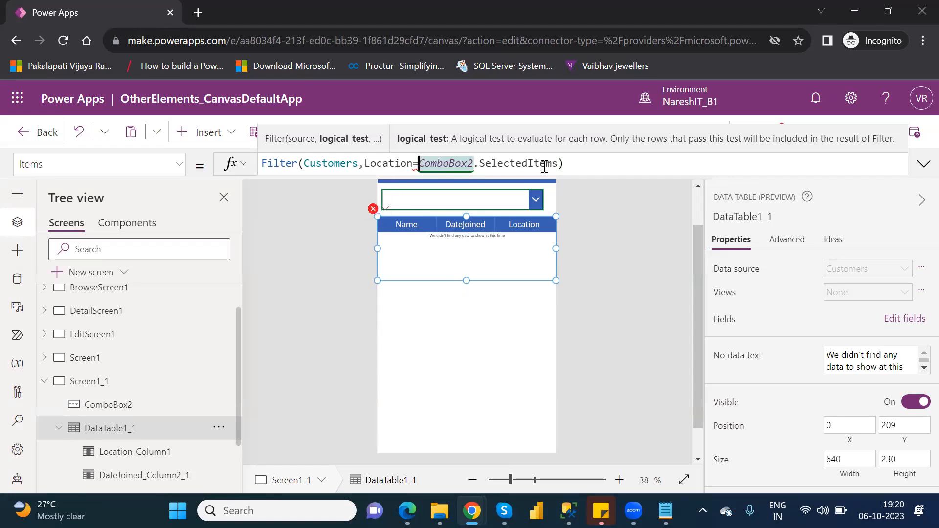
click(420, 165)
key(BackSpace)
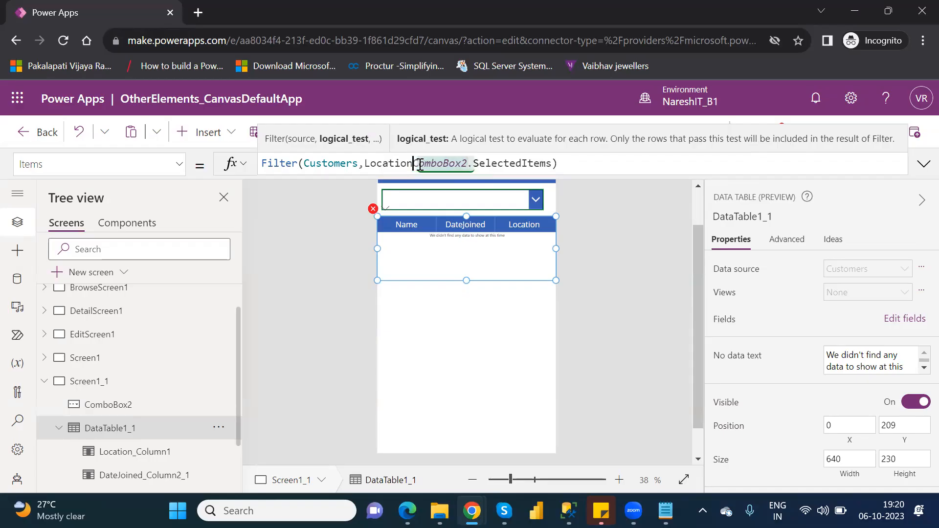
text(=)
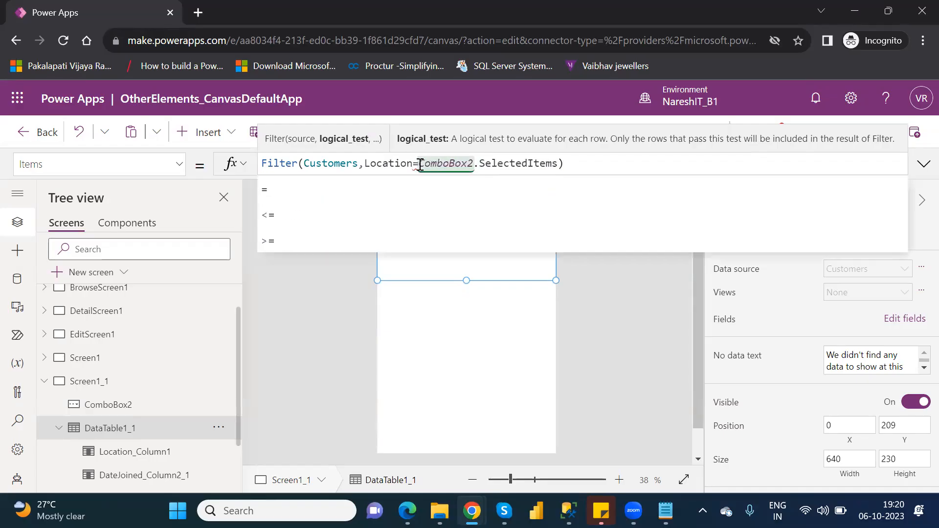
key(Down)
key(Down)
key(Down)
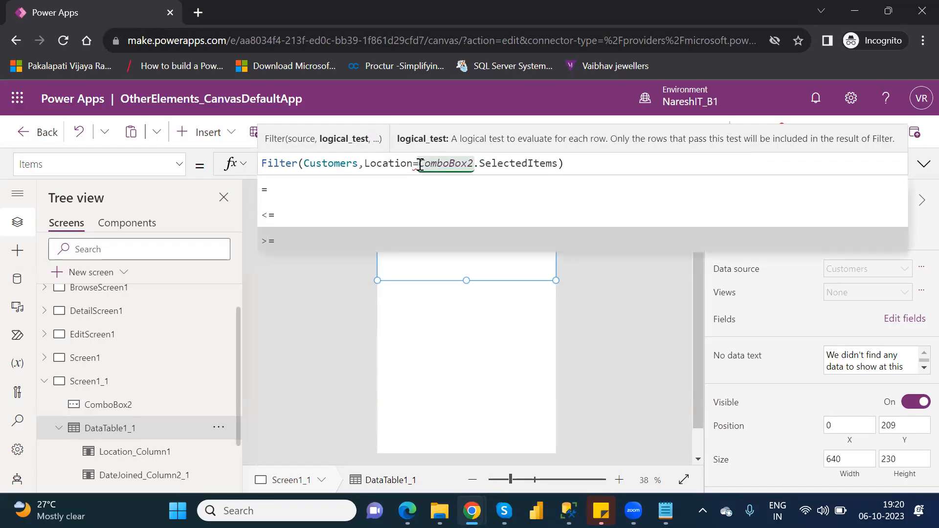
key(Up)
key(Up)
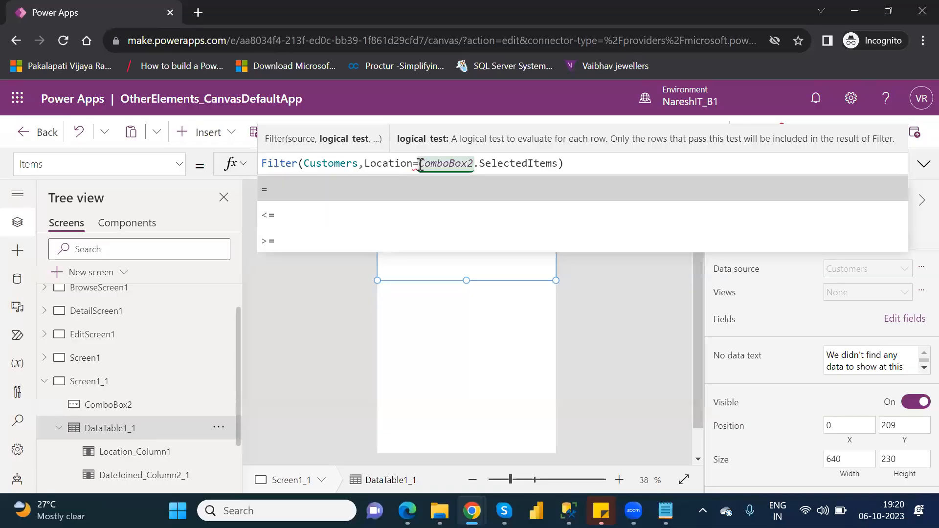
click(419, 163)
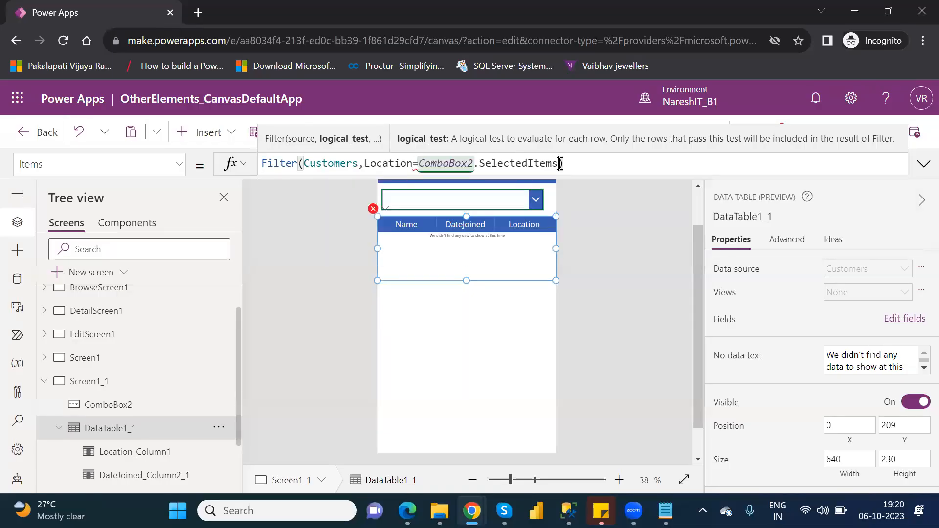
Replace ComboBox2.SelectedItems in the data table's filter with the text "Canada"
drag(560, 164, 419, 163)
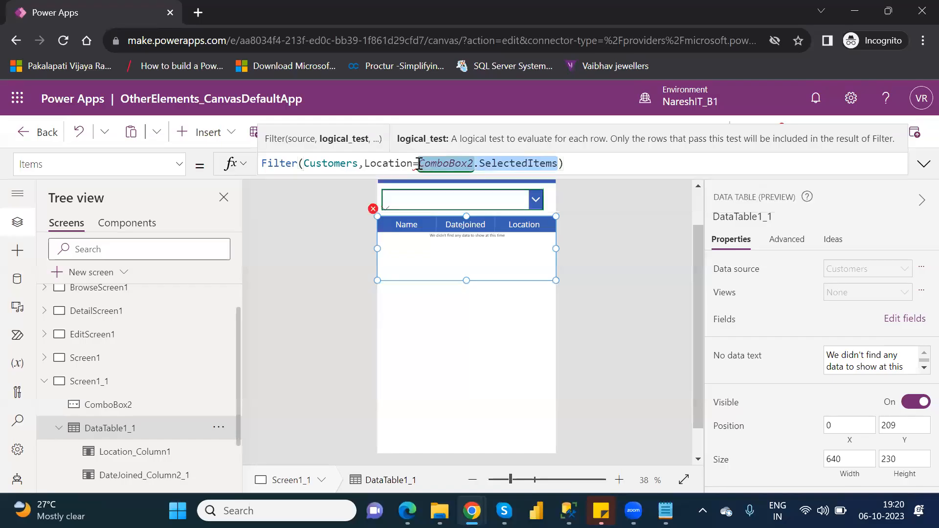
key(BackSpace)
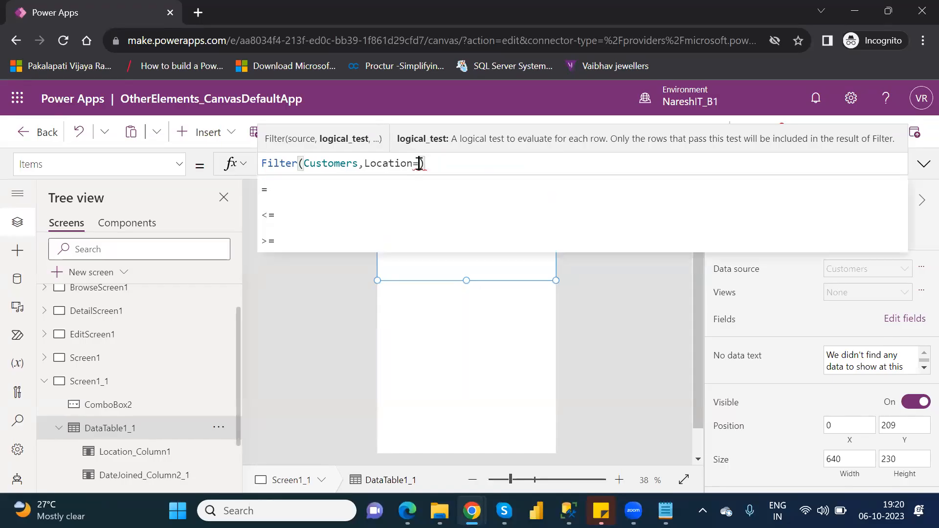
text(")
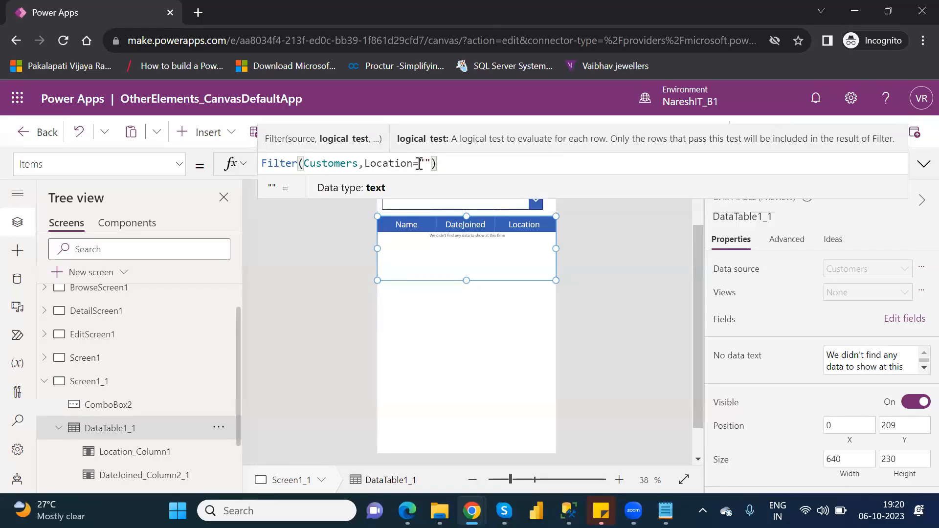
text(Canada)
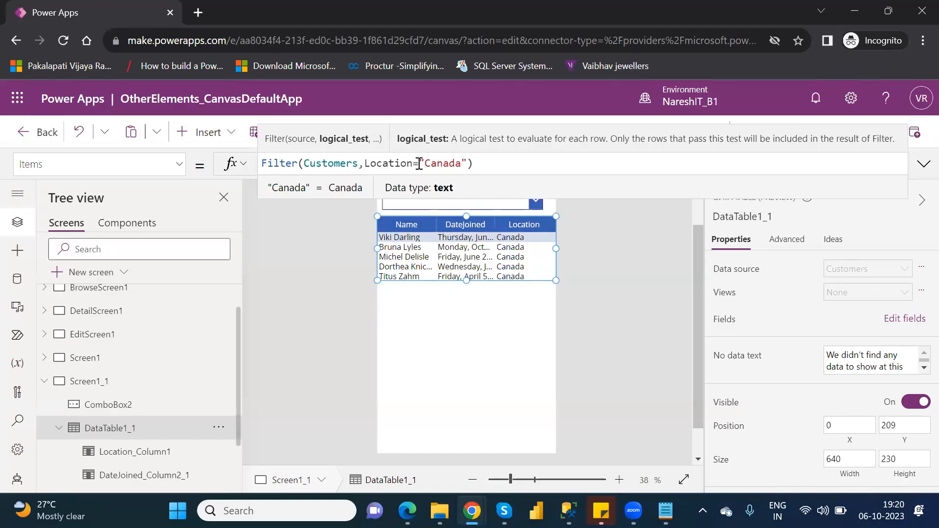
Replace the text "Canada" in the data table's Location filter with a reference to ComboBox2
key(Delete)
key(BackSpace)
key(BackSpace)
key(BackSpace)
key(BackSpace)
key(BackSpace)
key(BackSpace)
key(BackSpace)
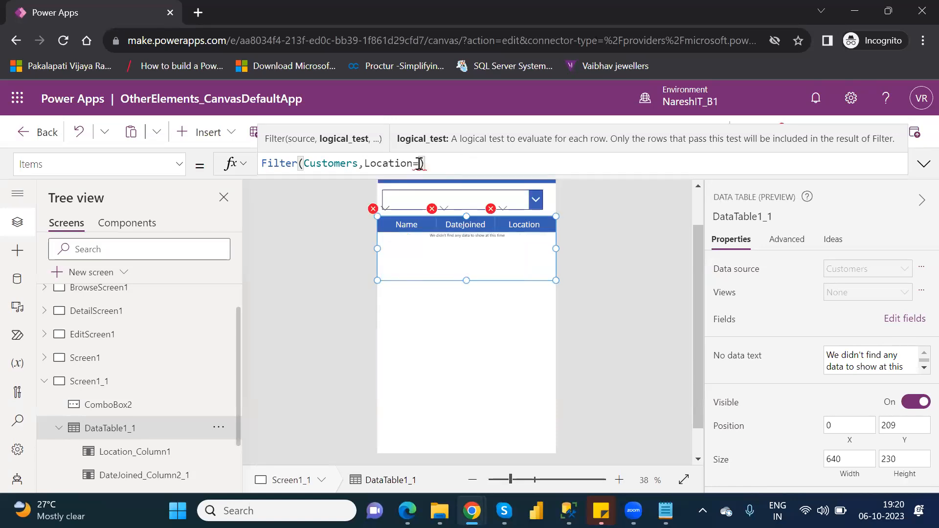
text(Com)
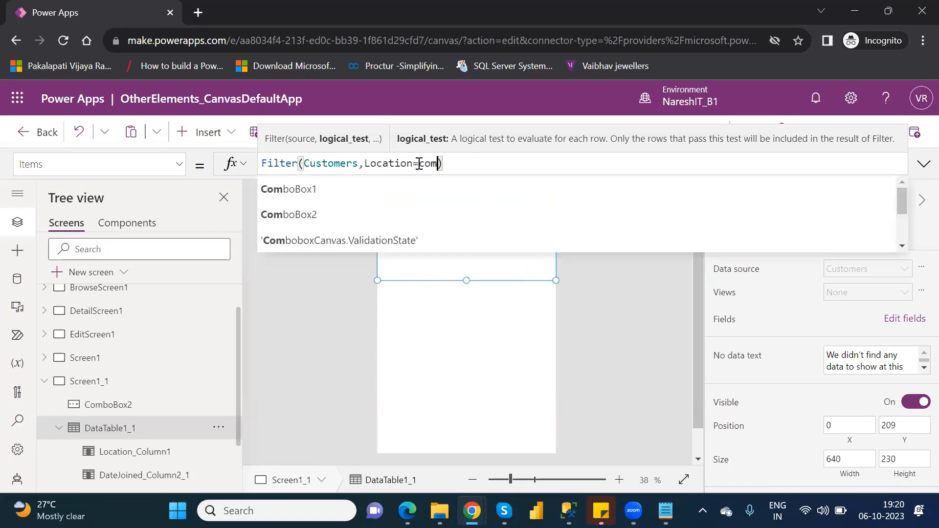
text(b)
key(Down)
key(Tab)
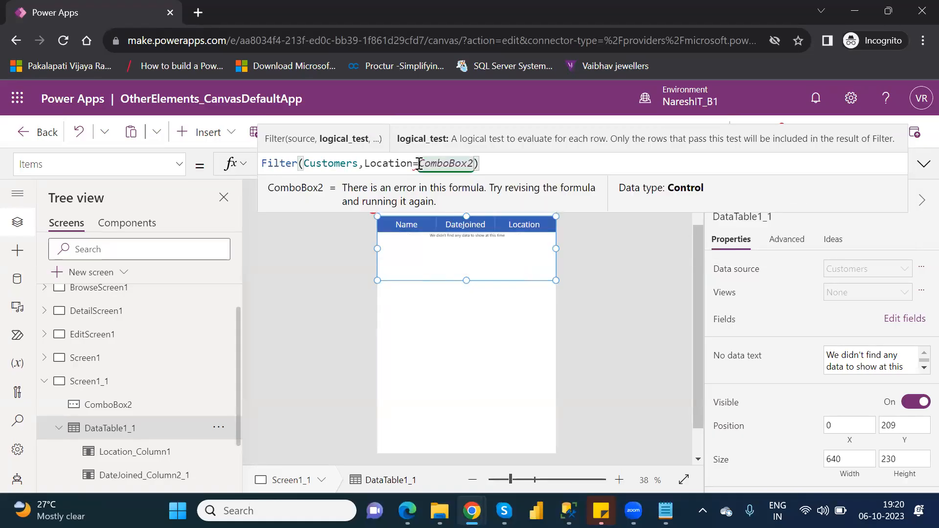
Try the SelectedItems property of ComboBox2 in the Location condition and remove the property again
text(.)
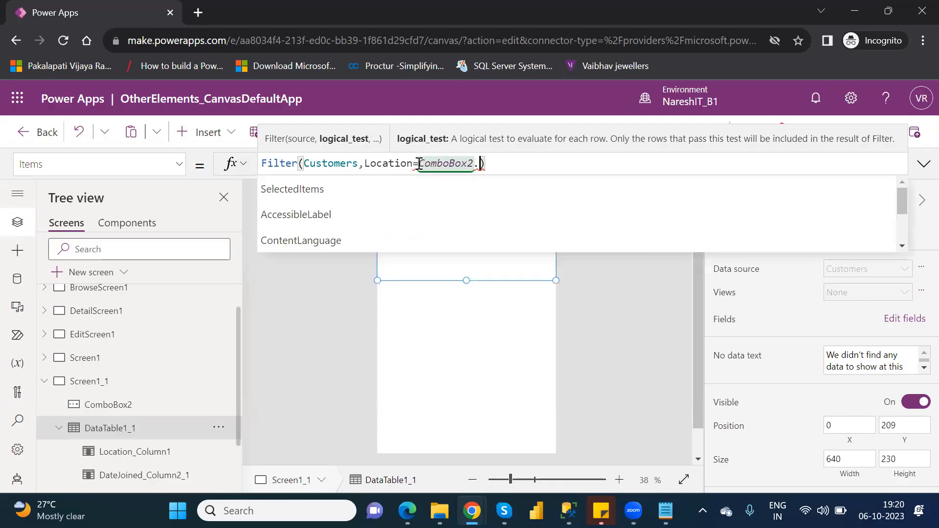
key(Down)
key(Down)
key(Up)
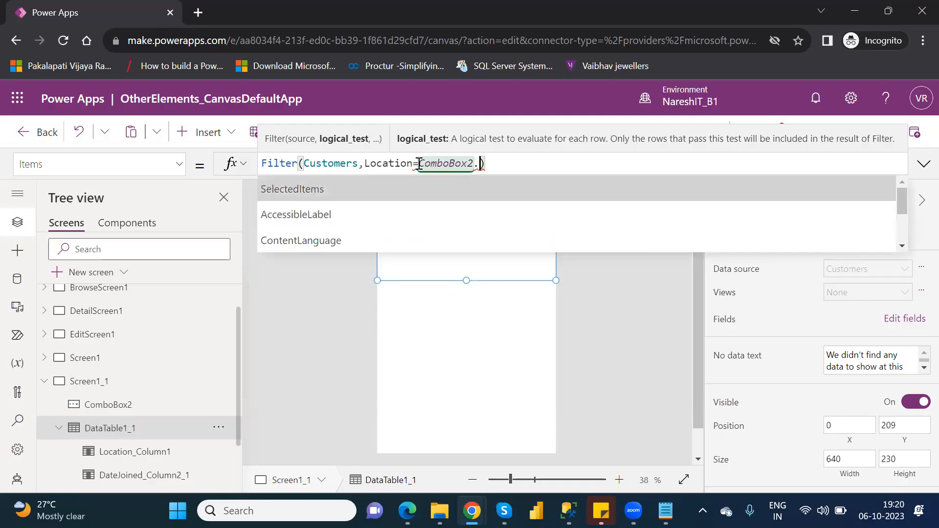
key(Tab)
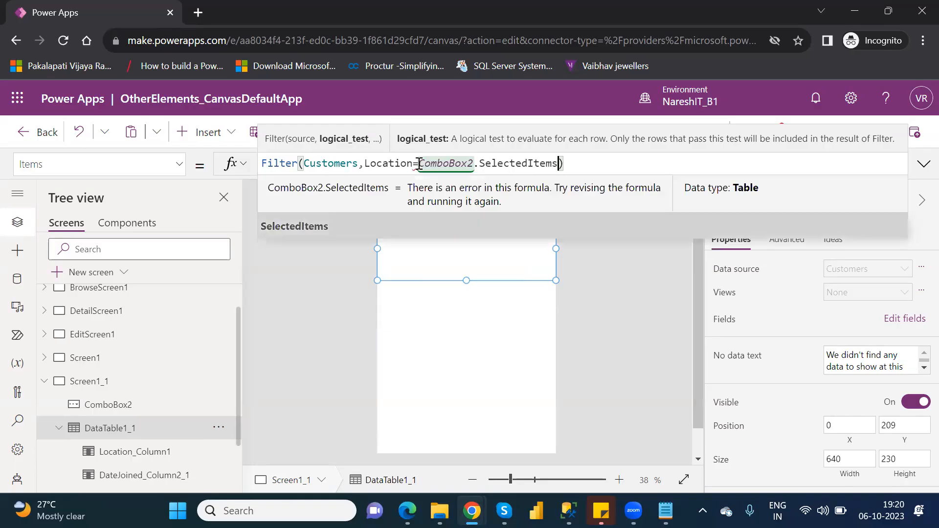
key(BackSpace)
key(BackSpace)
key(BackSpace)
key(BackSpace)
key(BackSpace)
key(BackSpace)
key(BackSpace)
key(BackSpace)
key(BackSpace)
key(BackSpace)
key(BackSpace)
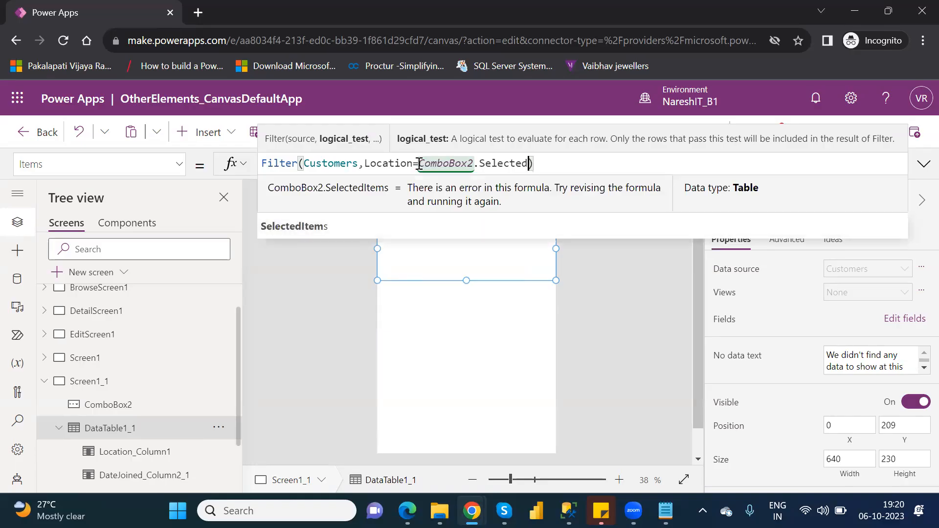
key(BackSpace)
key(BackSpace)
key(BackSpace)
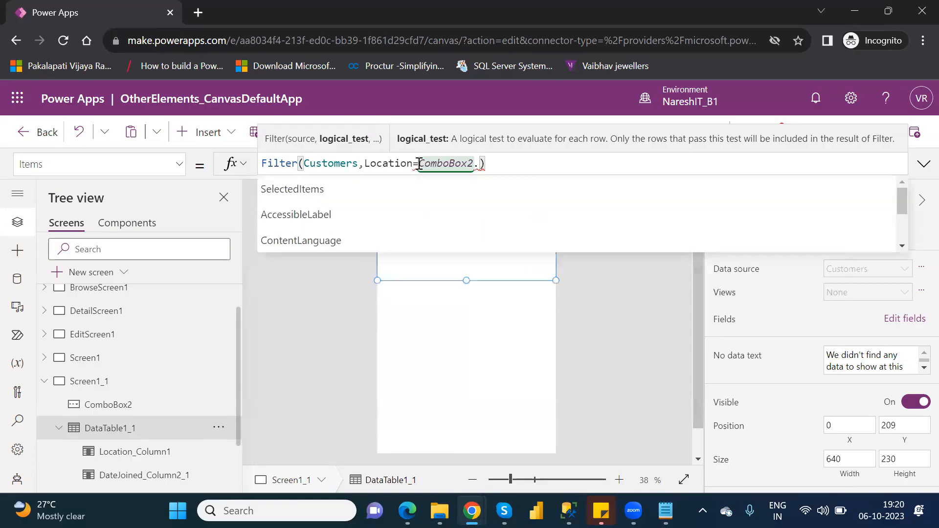
Go through ComboBox2's suggested properties and complete the formula as Filter(Customers,Location=ComboBox2.Selected)
text(.)
key(Down)
key(Down)
key(Down)
key(Down)
key(Down)
key(Down)
key(Down)
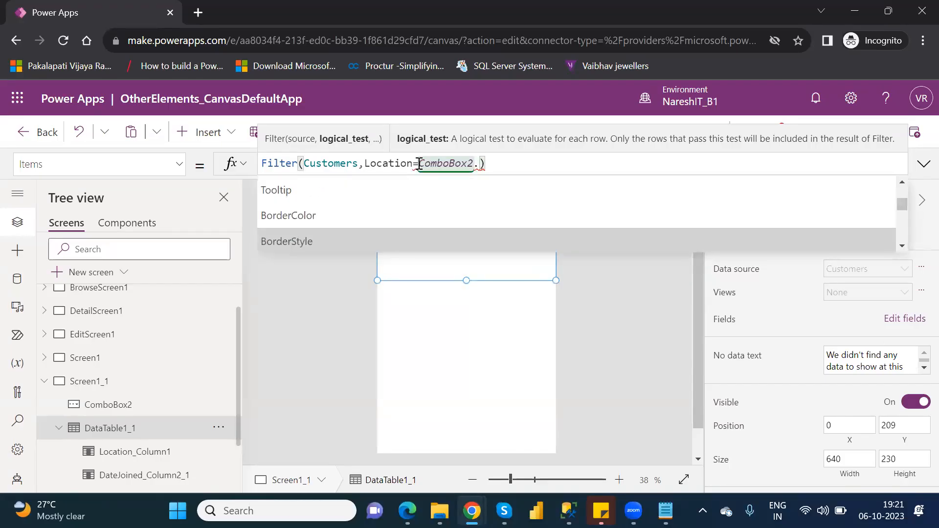
key(Up)
key(Up)
key(Up)
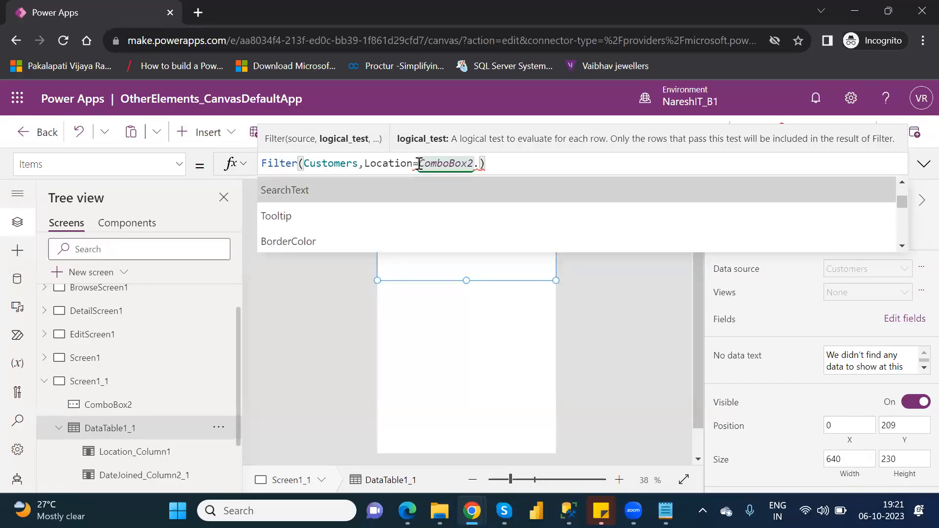
key(Down)
key(Down)
key(Down)
key(Down)
key(Down)
key(Down)
key(Down)
key(Down)
key(Down)
key(Down)
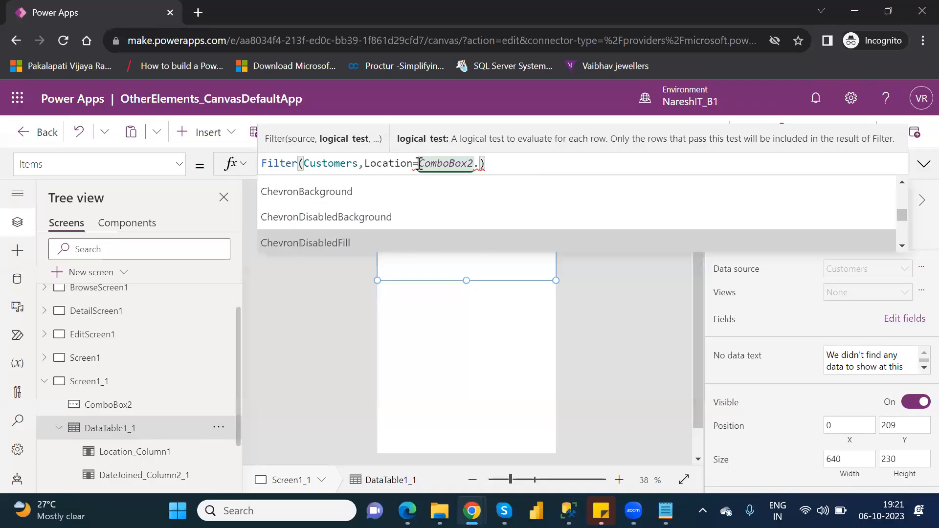
key(Down)
key(Down)
key(Down)
key(Down)
key(Down)
key(Down)
key(Down)
key(Down)
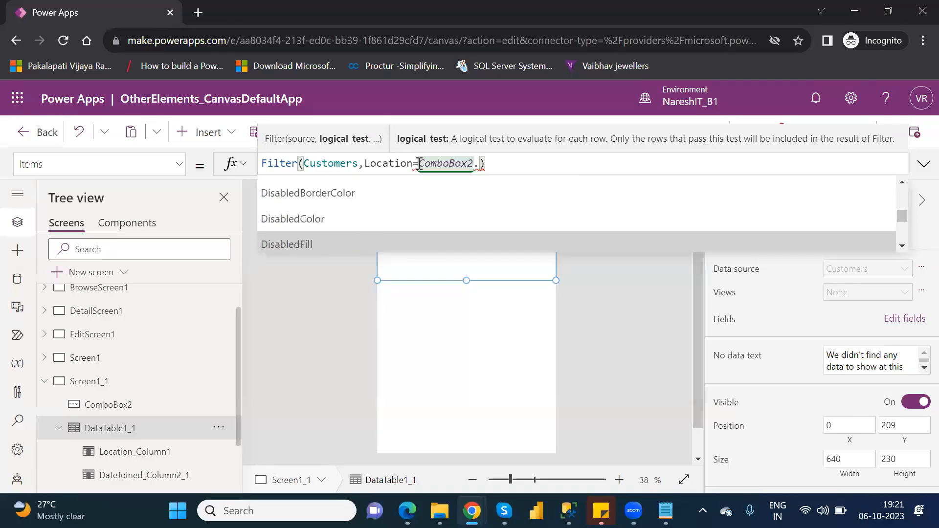
key(Down)
key(Down)
key(Down)
key(Down)
key(Down)
key(Down)
key(Down)
key(Down)
key(Down)
key(Down)
key(Down)
key(Down)
key(Down)
key(Down)
key(Down)
key(Down)
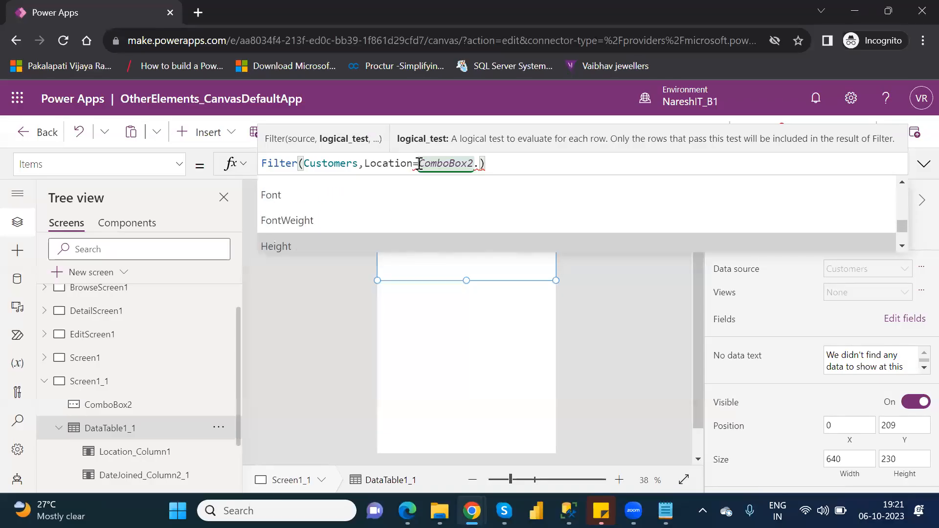
key(Down)
key(Down)
key(Down)
key(Down)
key(Down)
key(Down)
key(Down)
key(Down)
key(Down)
key(Down)
key(Down)
key(Down)
key(Down)
key(Down)
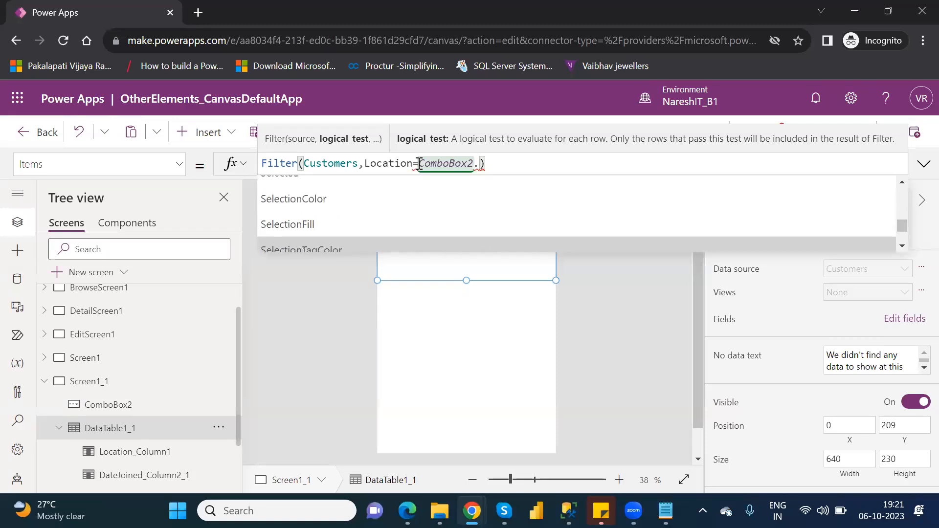
key(Up)
key(Up)
key(Up)
key(Up)
key(Up)
key(Up)
key(Up)
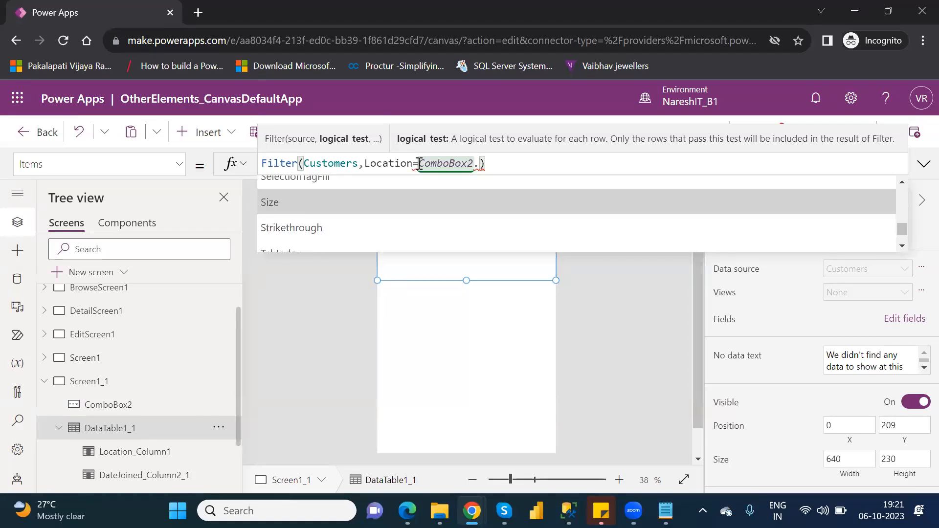
key(Up)
key(Up)
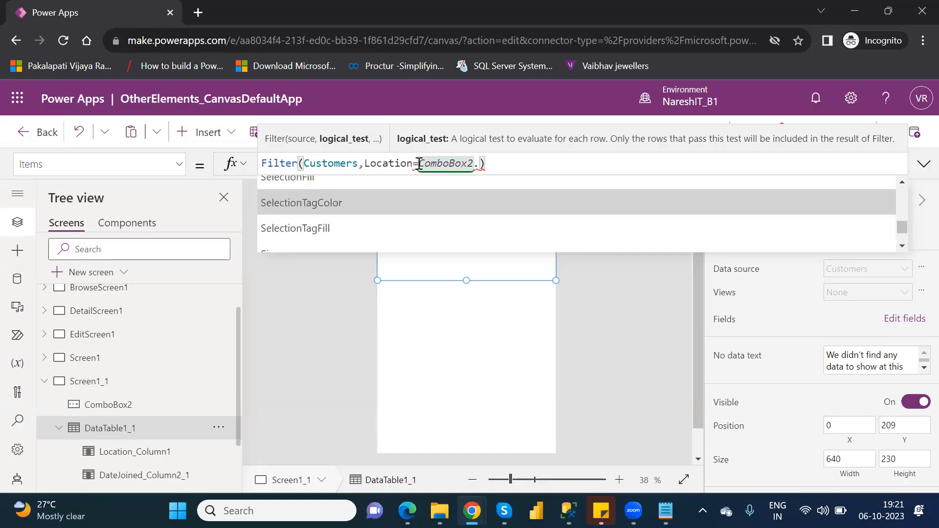
key(Up)
key(Up)
key(Up)
key(Tab)
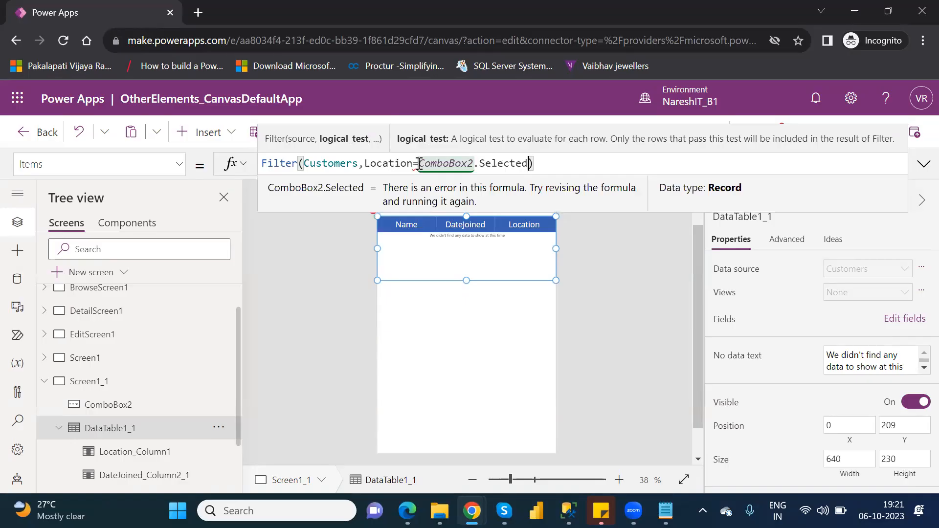
click(481, 340)
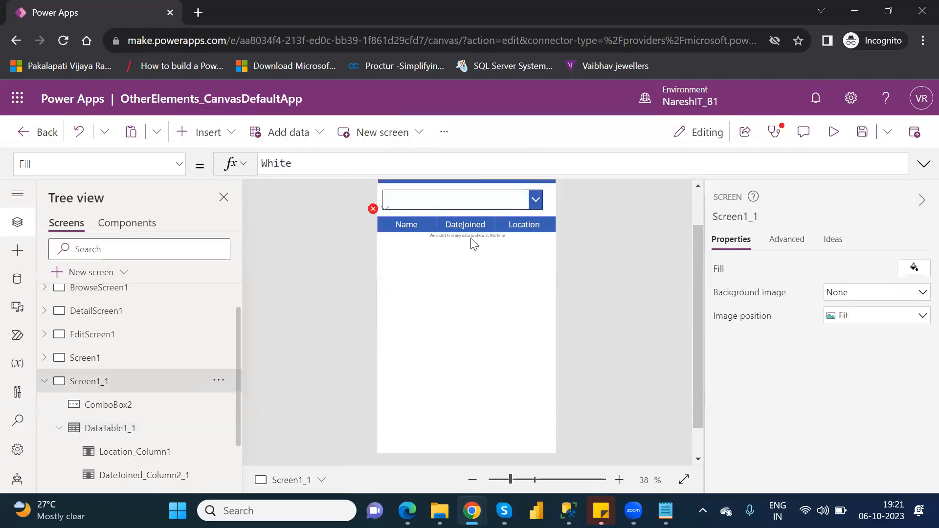
Delete the ComboBox2 control above the data table on Screen1_1
click(506, 198)
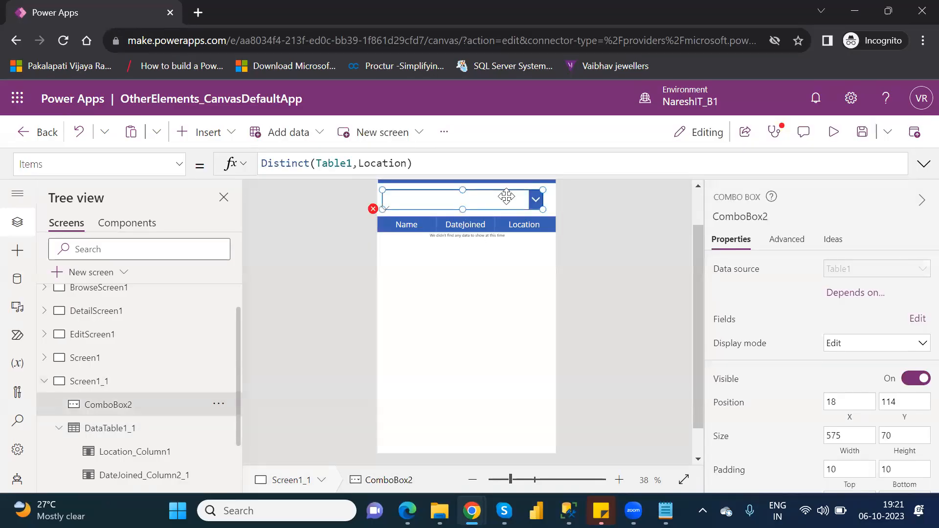
click(530, 204)
key(Delete)
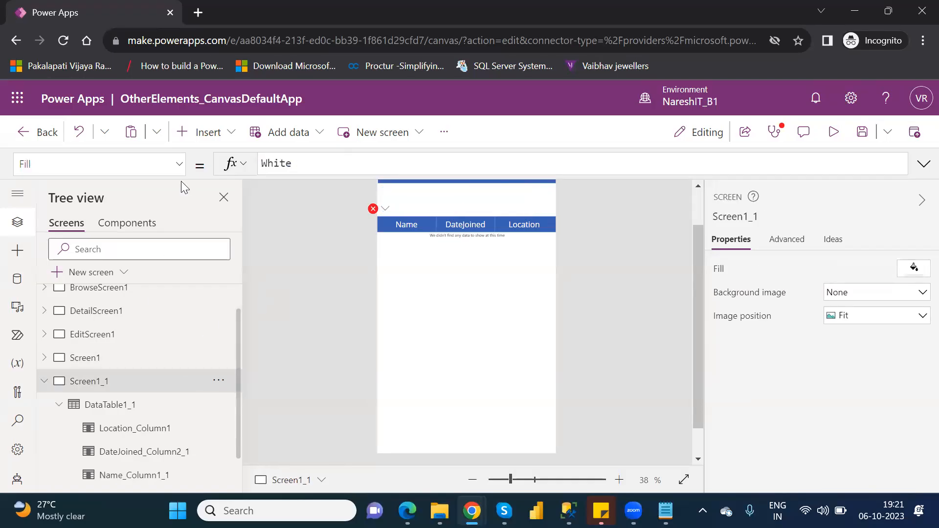
Insert a drop down control on Screen1_1 and place it just above the data table at X 2, Y 114
click(218, 131)
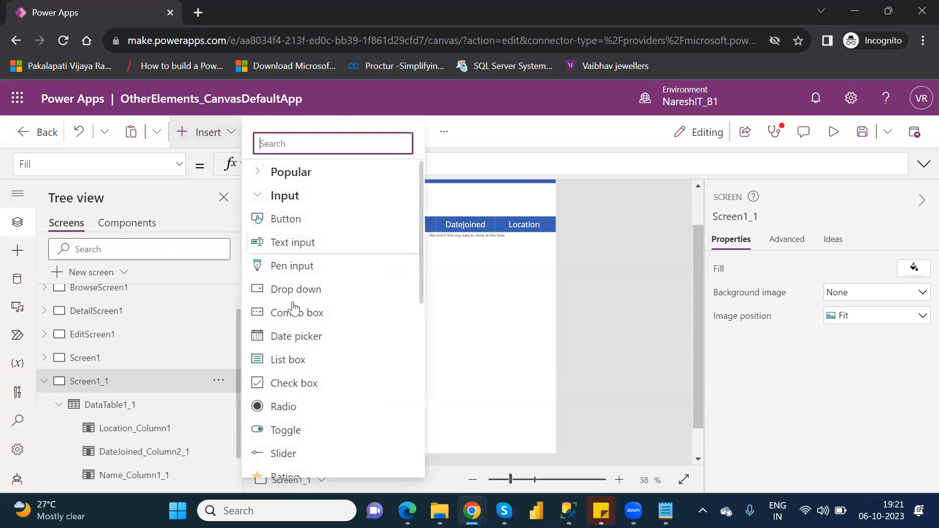
click(310, 293)
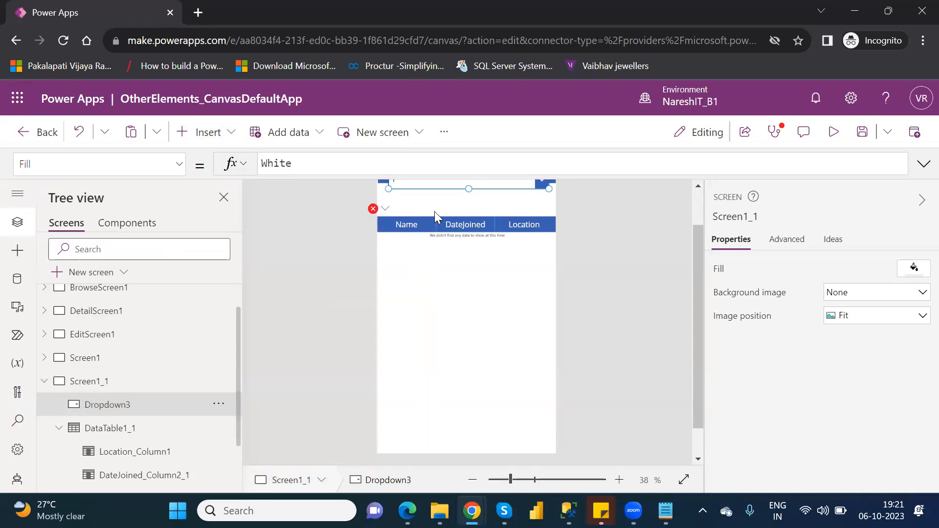
drag(475, 180, 467, 199)
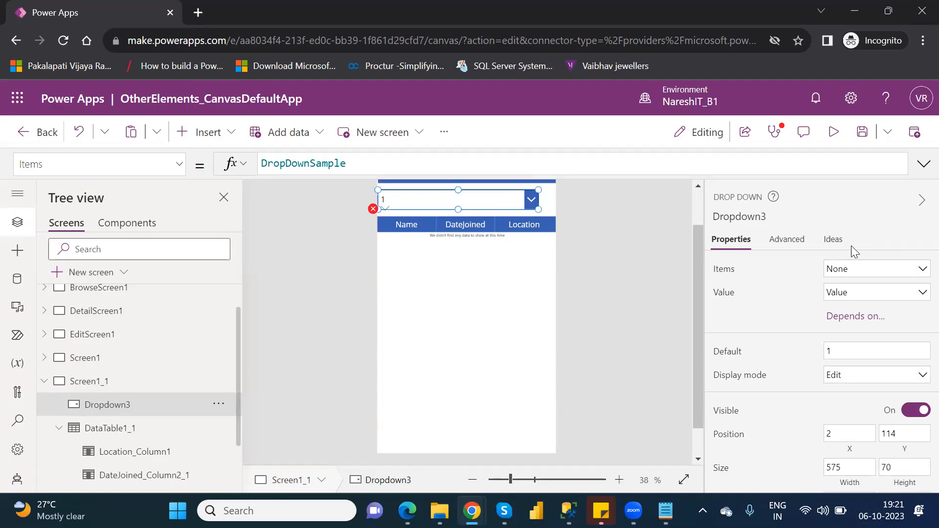
Set the new drop down's items source to Table1 and its displayed value to Location
click(879, 269)
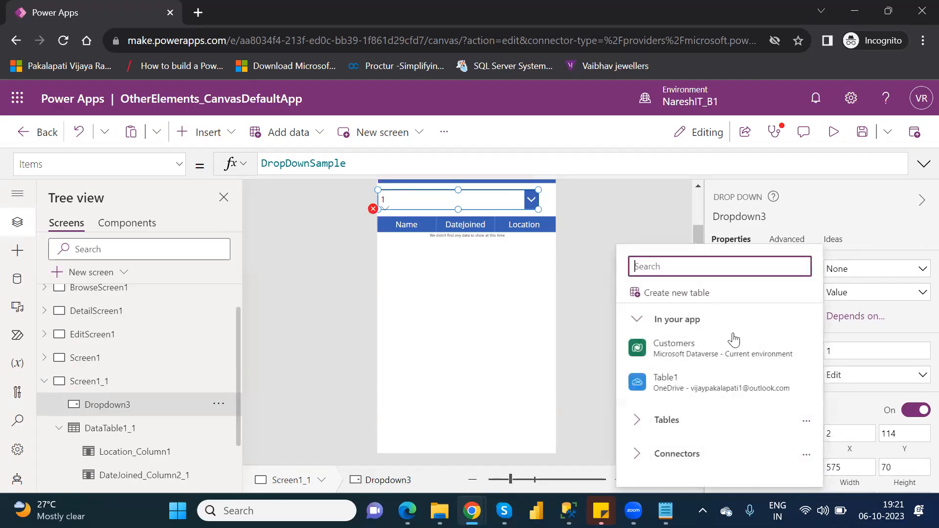
click(707, 384)
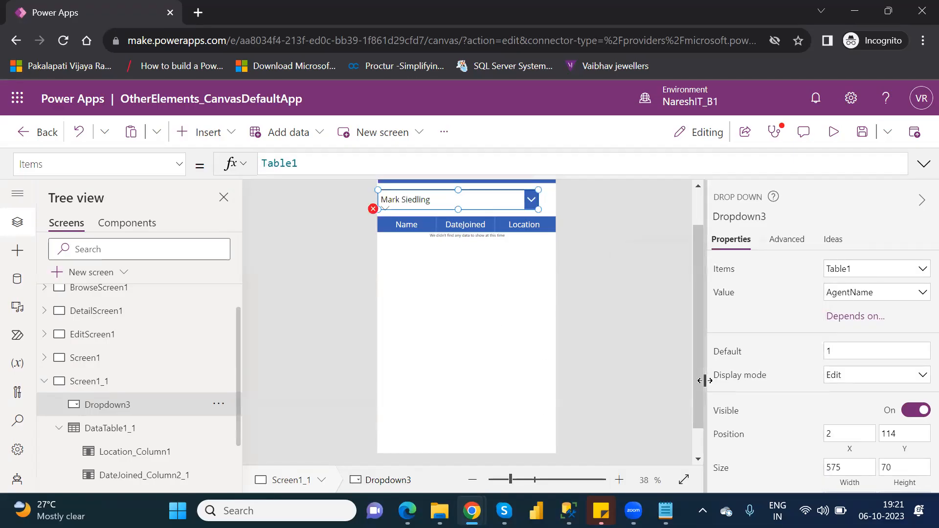
click(889, 301)
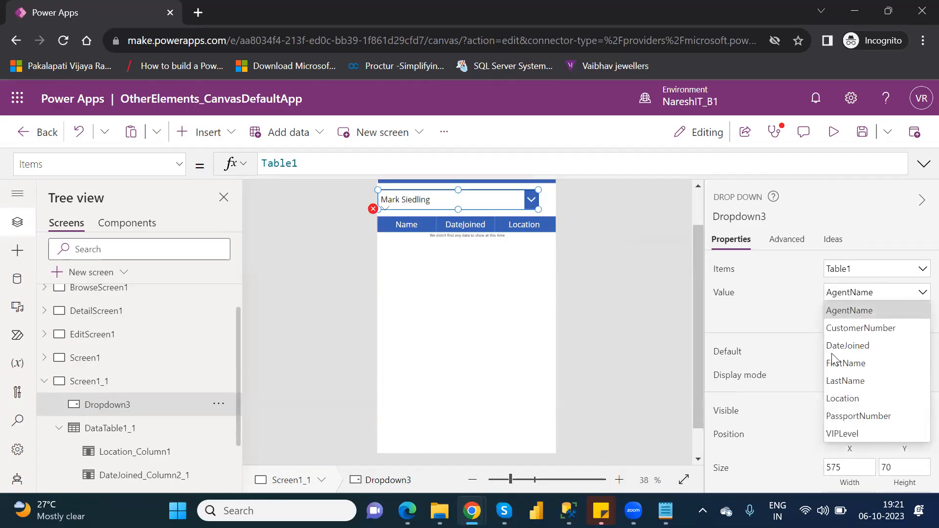
click(857, 395)
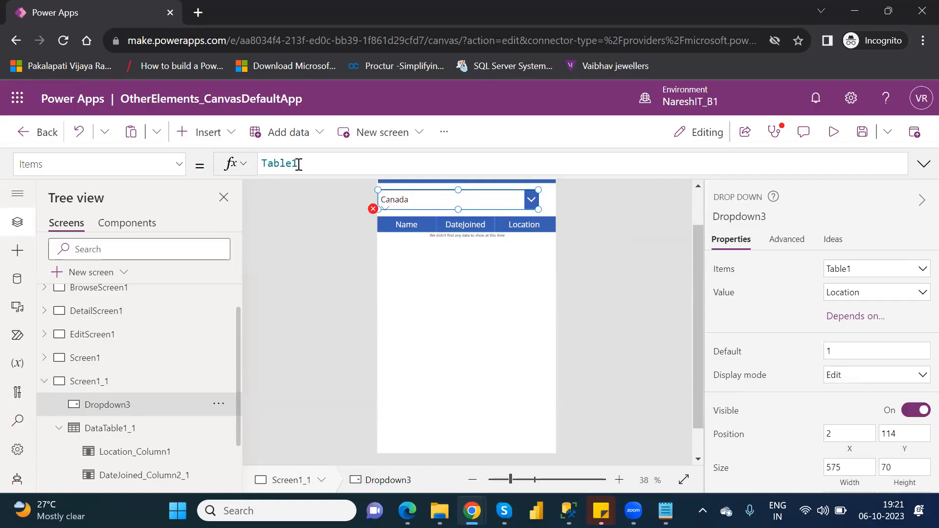
Wrap the drop down's Items formula in a Distinct function, giving Distinct(Table1,Location)
click(263, 164)
text(Distinc)
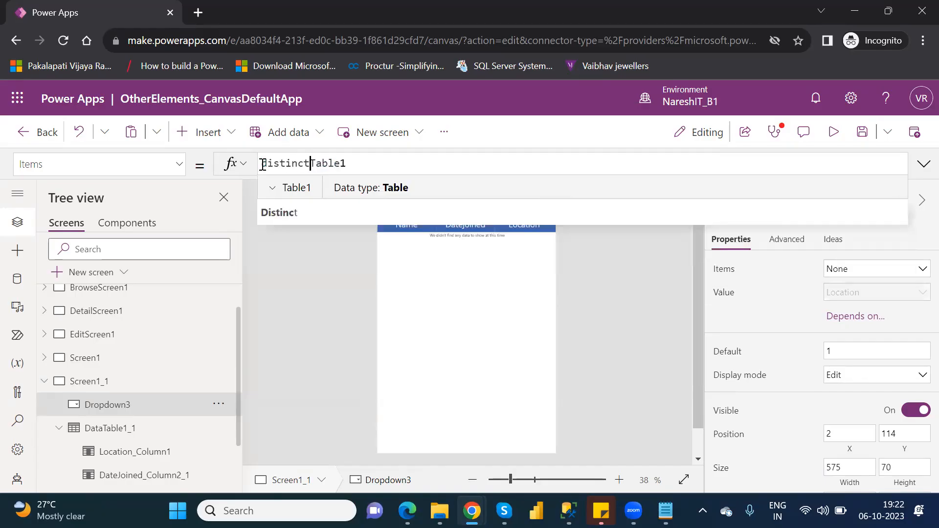
text(t()
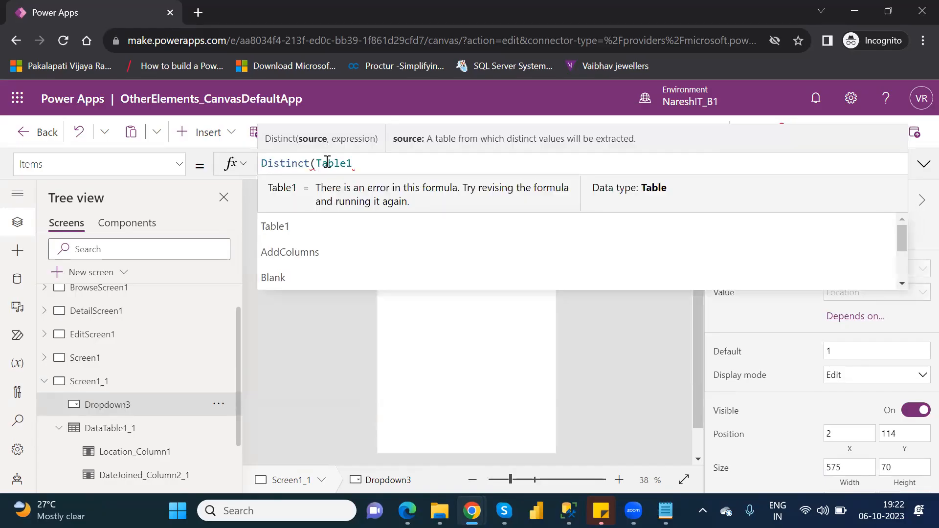
click(372, 162)
text(,)
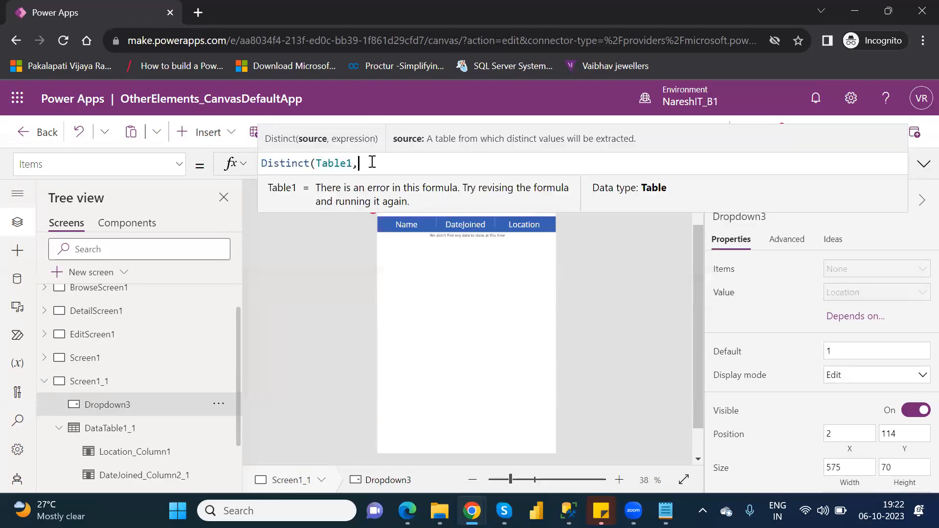
text(lo)
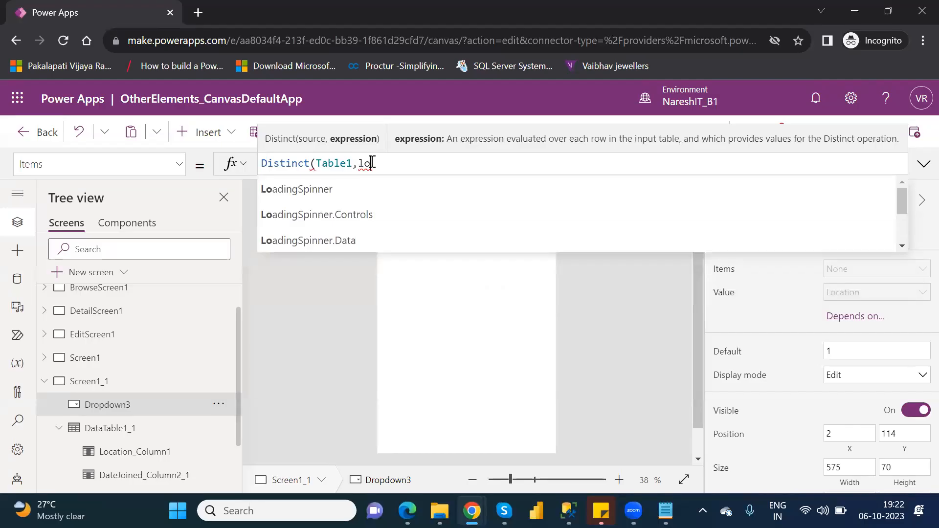
text(ca)
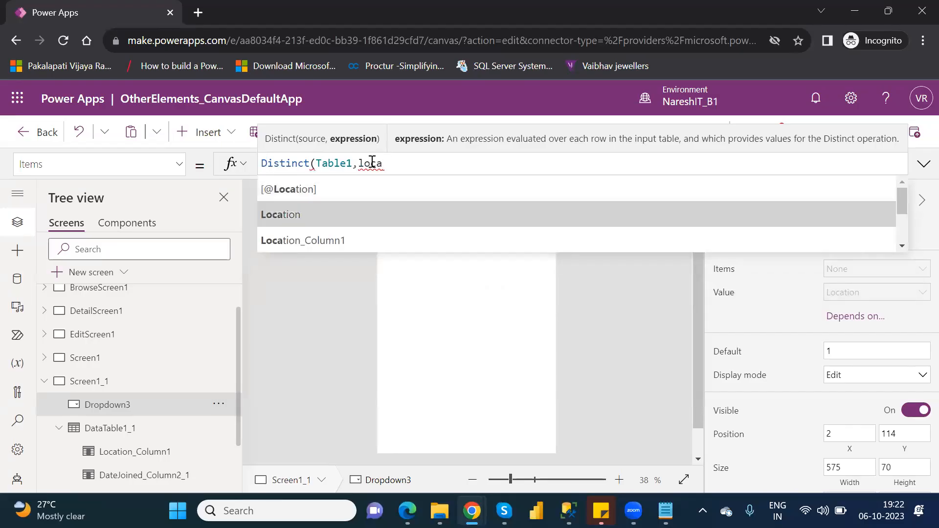
key(Tab)
text())
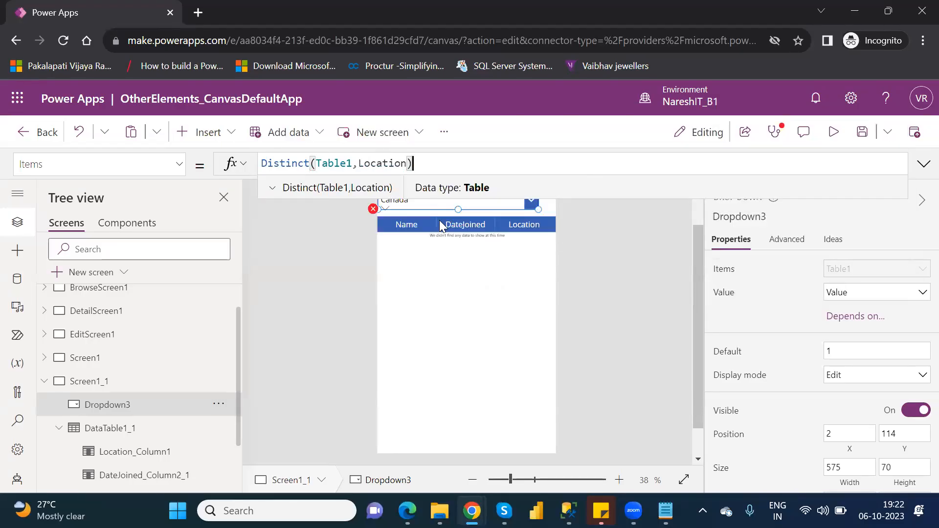
Change the data table's Items formula on Screen1_1 to Filter(Customers,Location=Dropdown3.SelectedText)
click(534, 253)
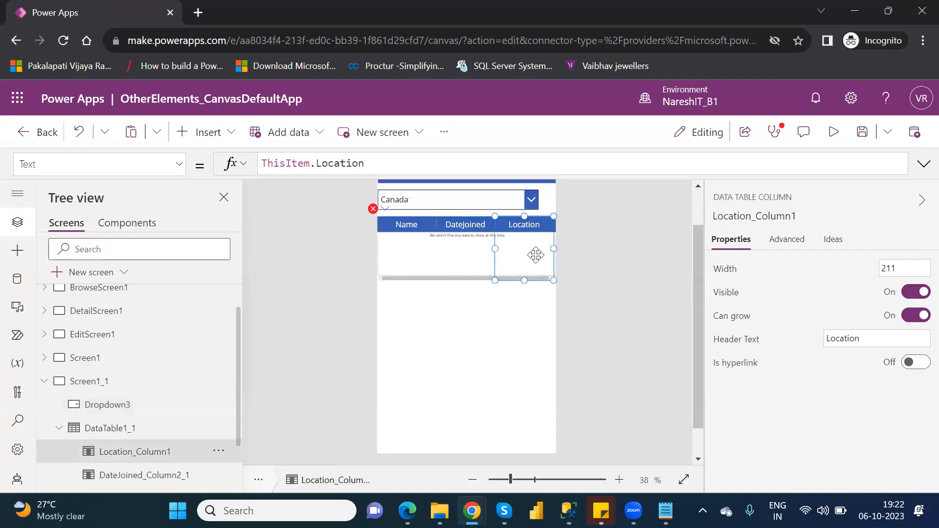
click(126, 428)
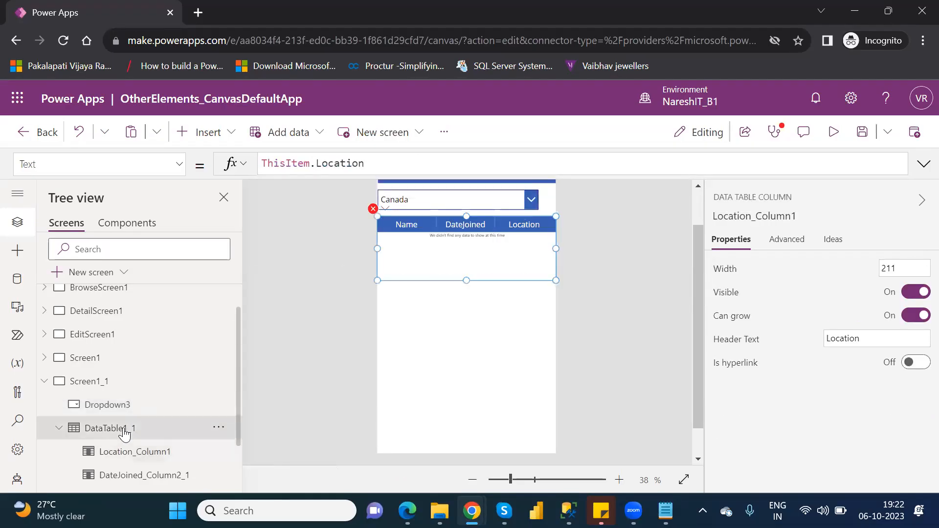
click(529, 163)
key(BackSpace)
key(BackSpace)
key(BackSpace)
key(BackSpace)
key(BackSpace)
key(BackSpace)
key(BackSpace)
key(BackSpace)
key(BackSpace)
key(BackSpace)
key(BackSpace)
key(BackSpace)
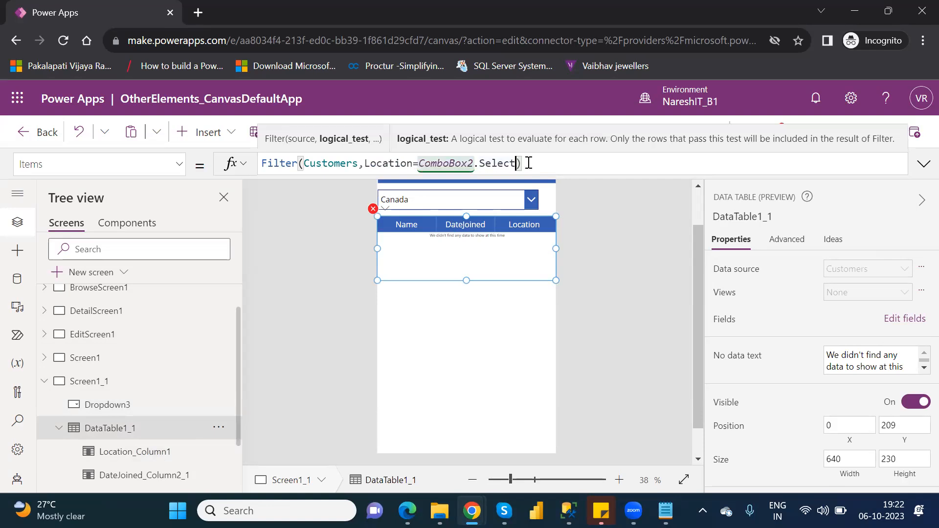
key(BackSpace)
key(BackSpace)
key(BackSpace)
key(BackSpace)
text(drop)
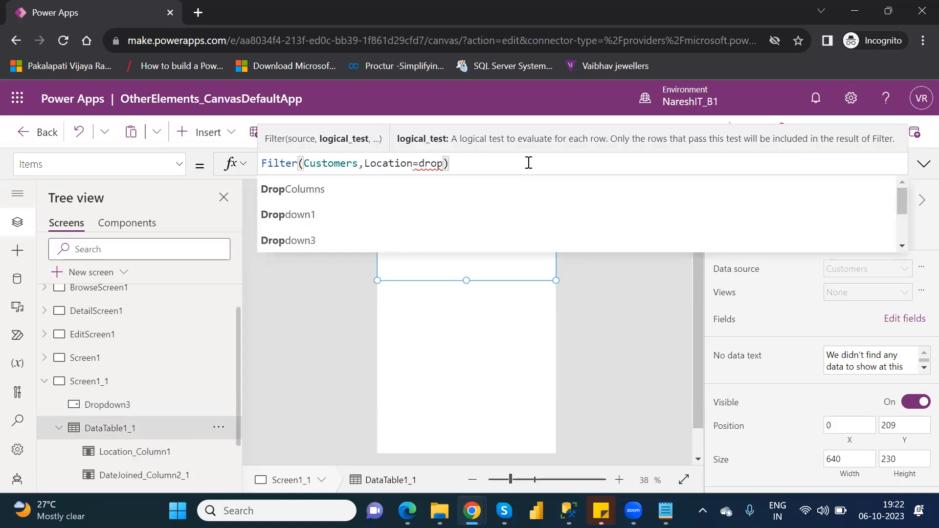
key(Down)
key(Down)
key(Down)
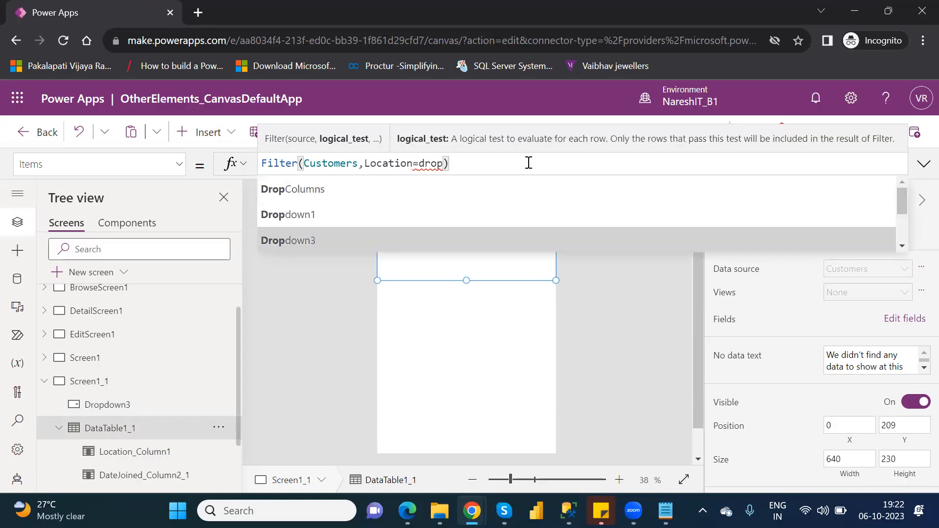
key(Tab)
text(.)
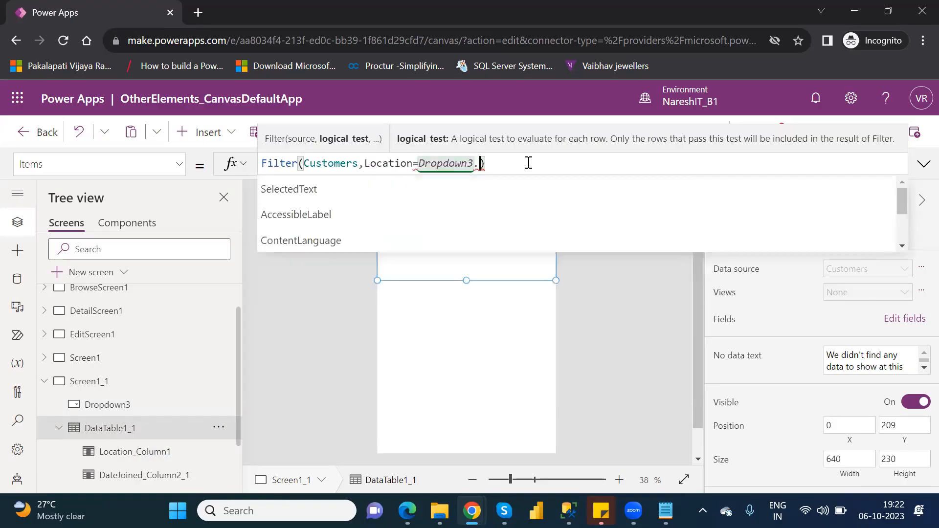
key(Tab)
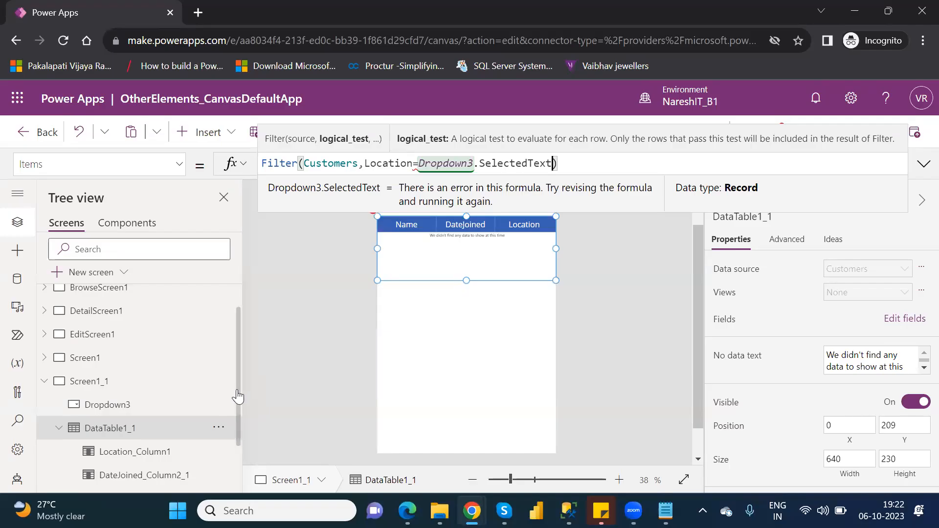
drag(238, 395, 246, 428)
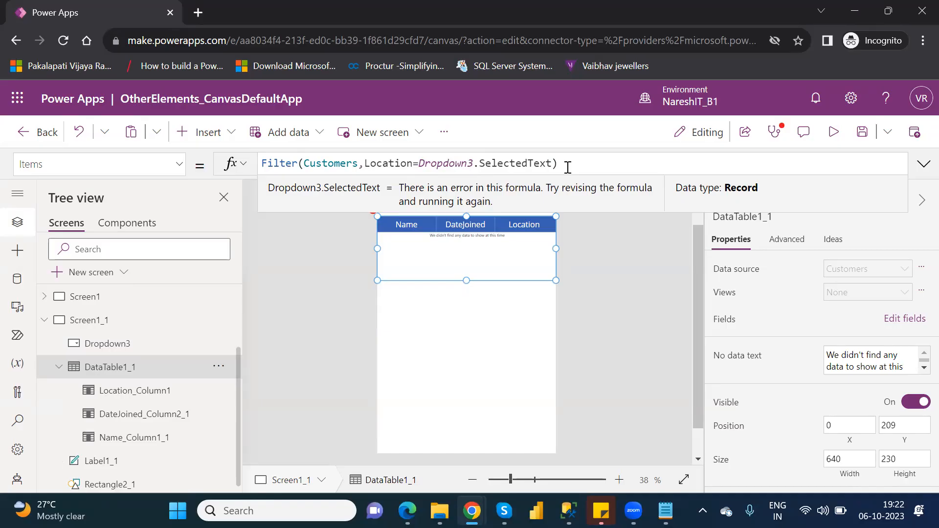
Try to replace the data table's Items formula with a Search function on the Customers table
drag(558, 167, 264, 164)
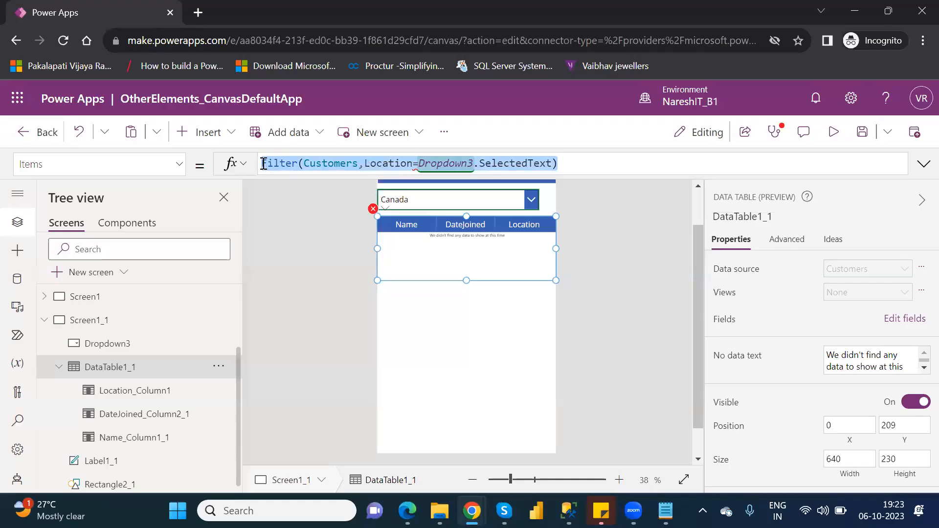
key(BackSpace)
text(Sear)
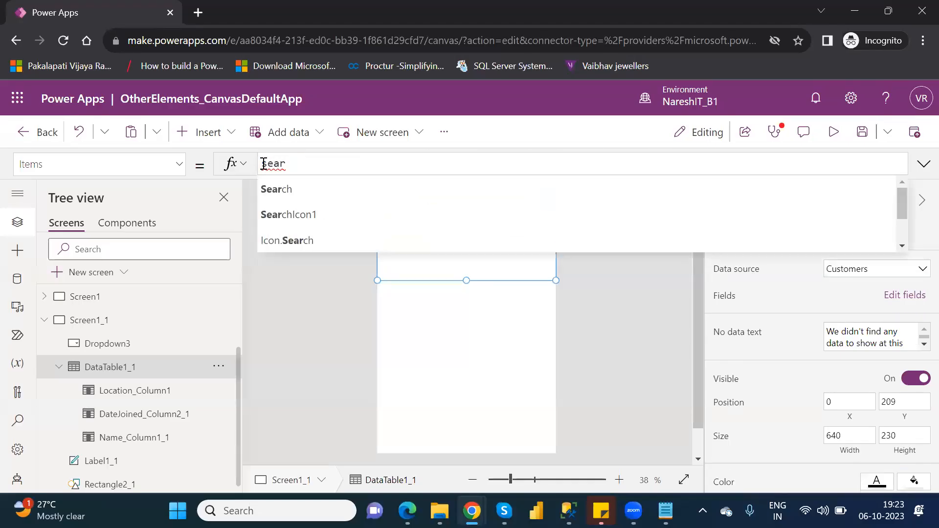
text(ch()
key(Down)
key(Down)
key(Tab)
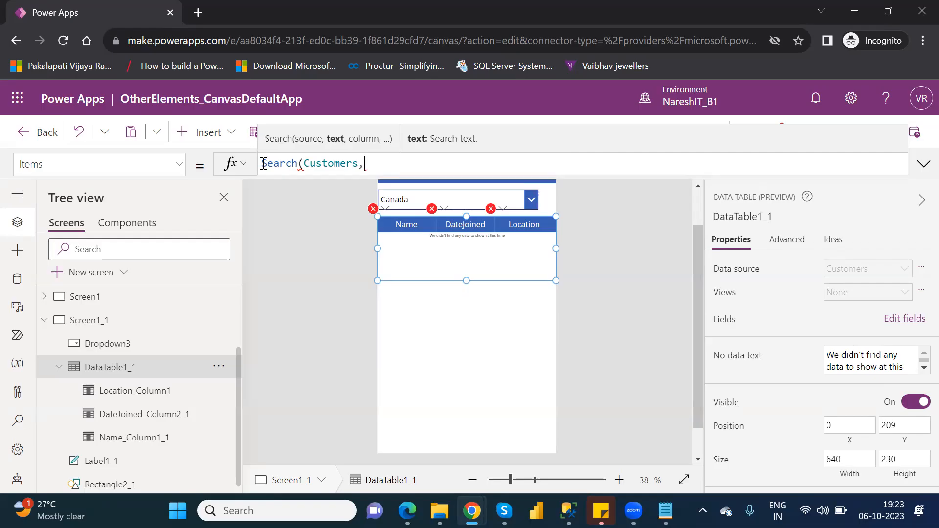
Clear the drop down's Items formula, then set its items source to Customers and its displayed value to Location
click(447, 196)
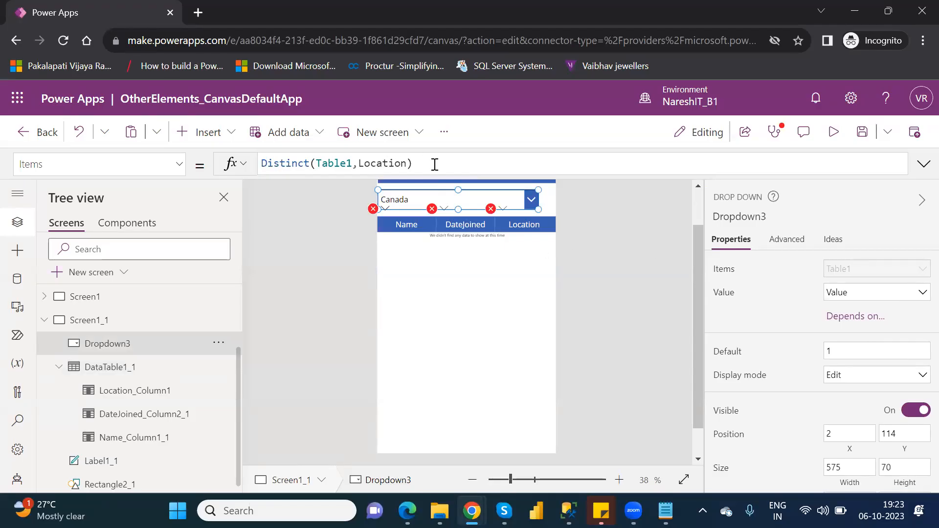
drag(413, 164, 263, 161)
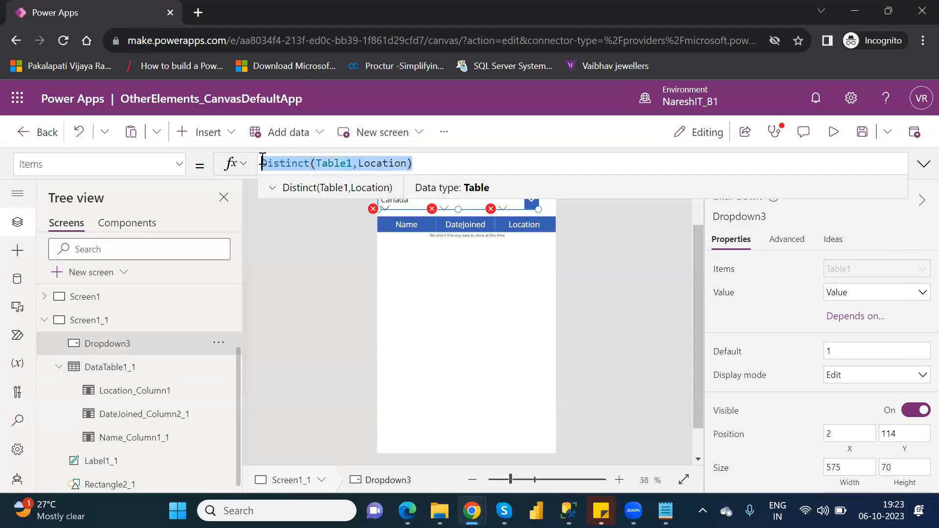
key(BackSpace)
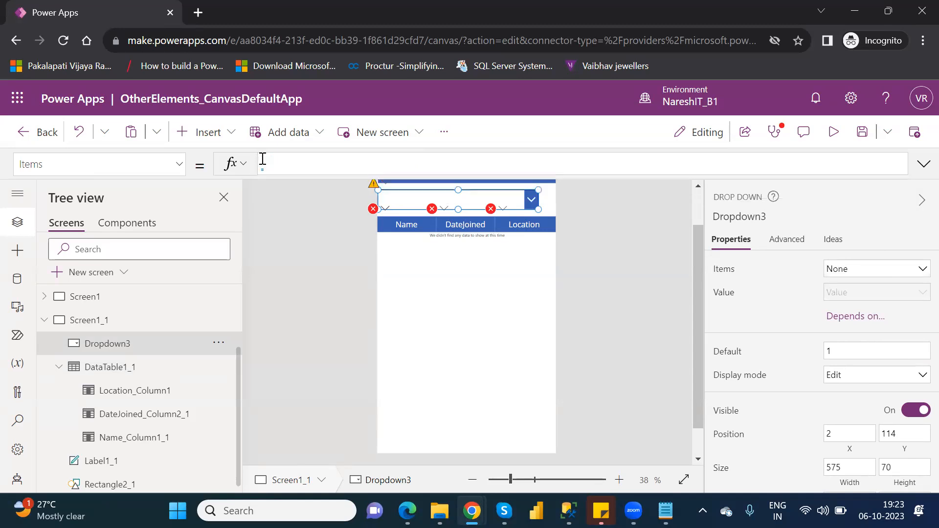
click(877, 272)
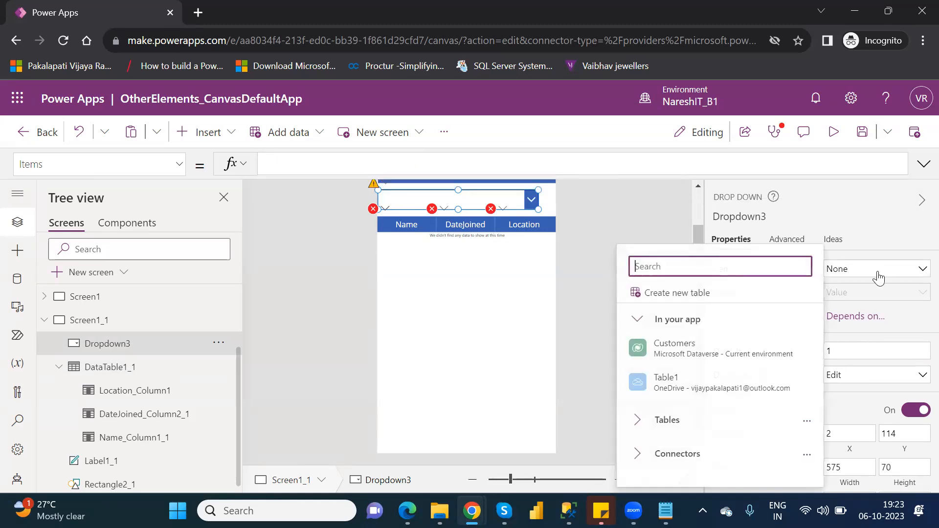
click(685, 341)
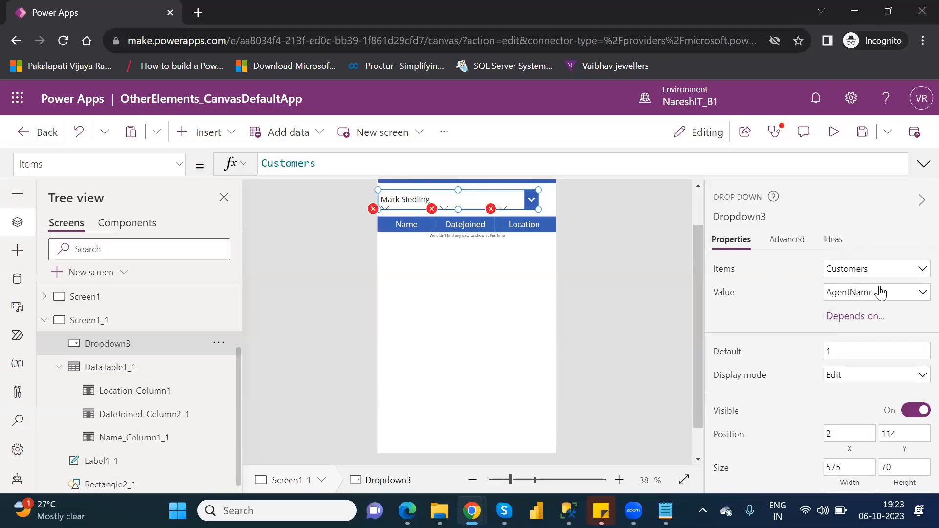
click(881, 293)
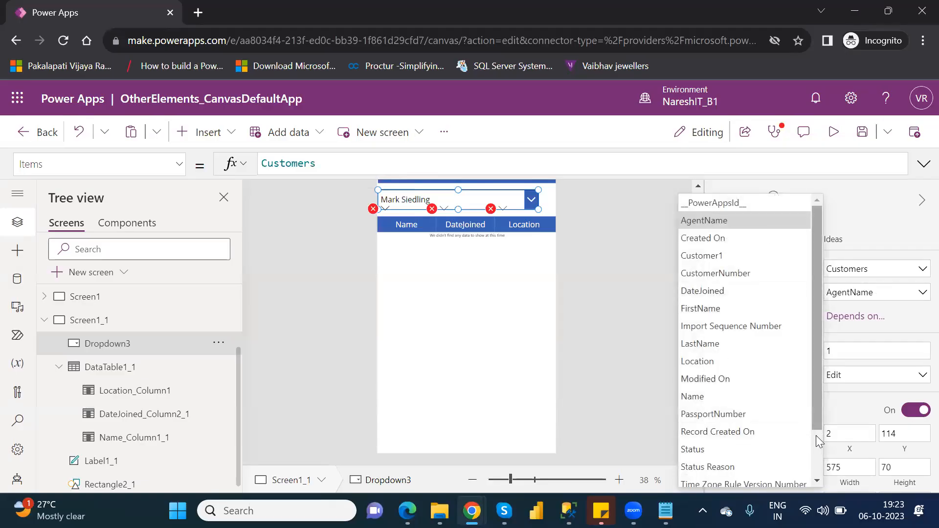
scroll(820, 442, down, 2)
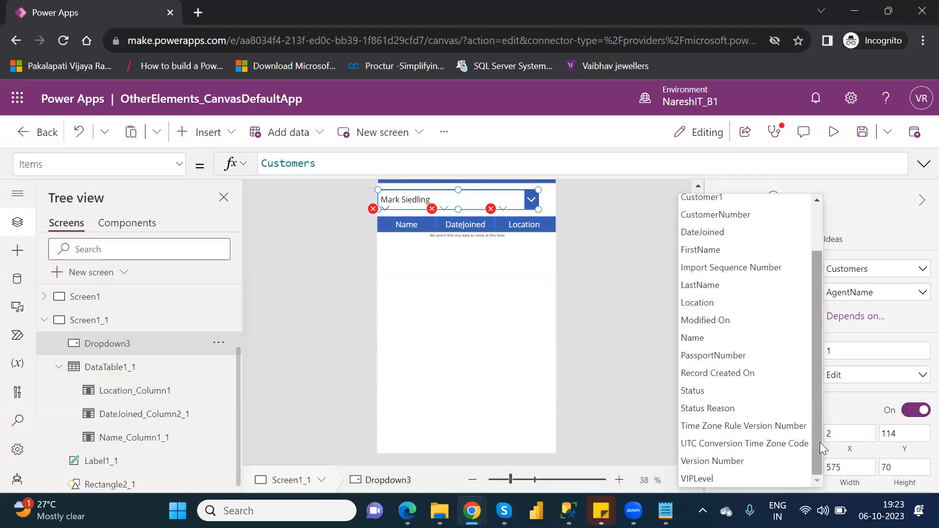
click(697, 303)
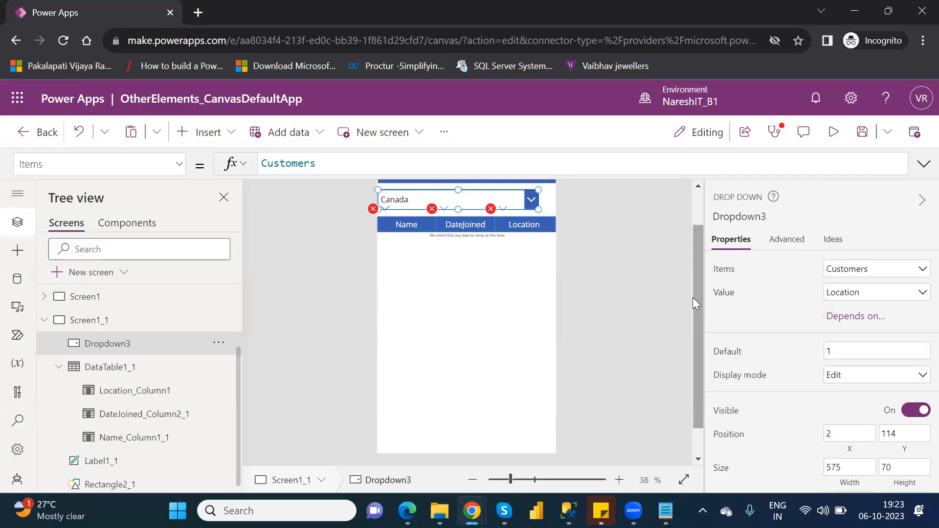
Wrap the drop down's Items formula in a Distinct function, giving Distinct(Customers,Location)
click(263, 164)
text(Distinct)
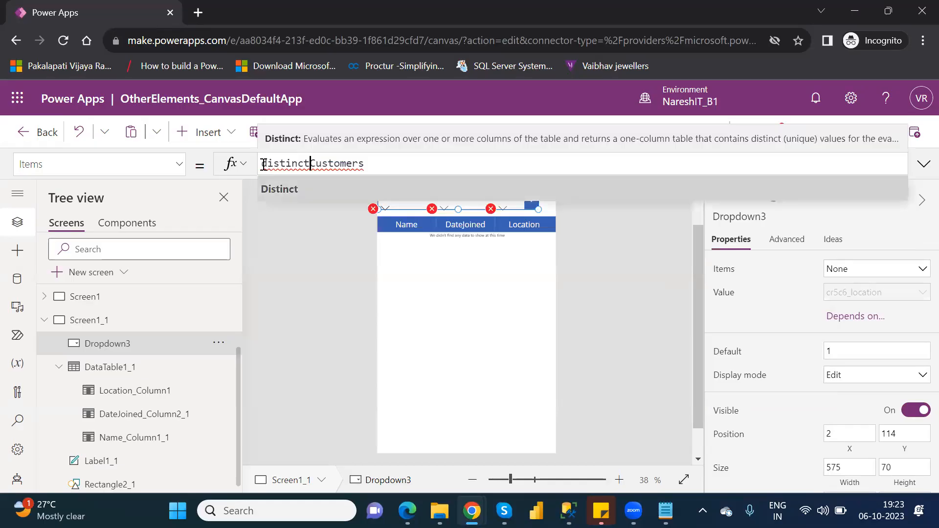
text(()
click(385, 166)
text(,lo)
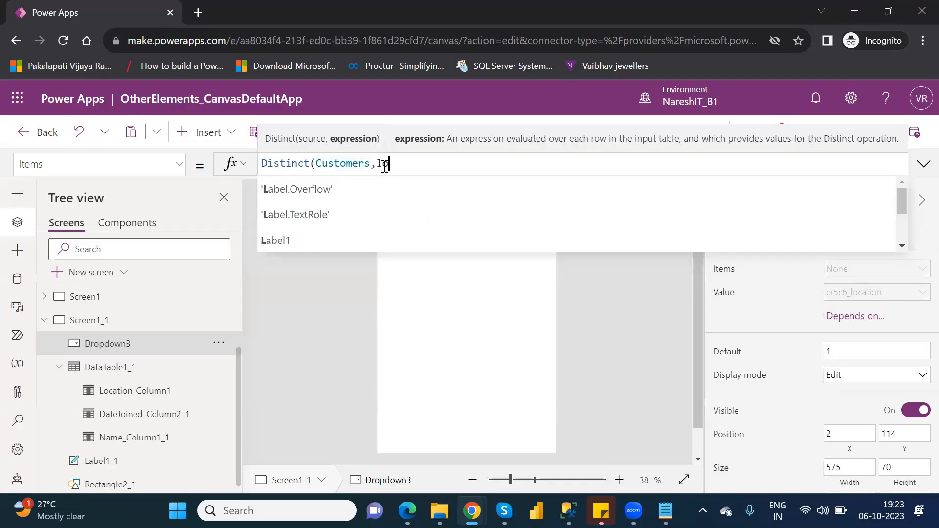
text(catio)
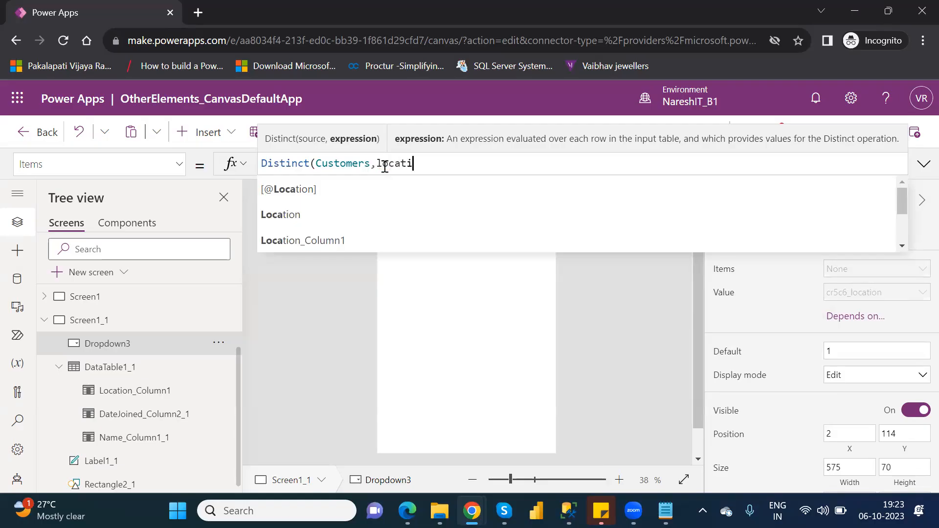
click(313, 215)
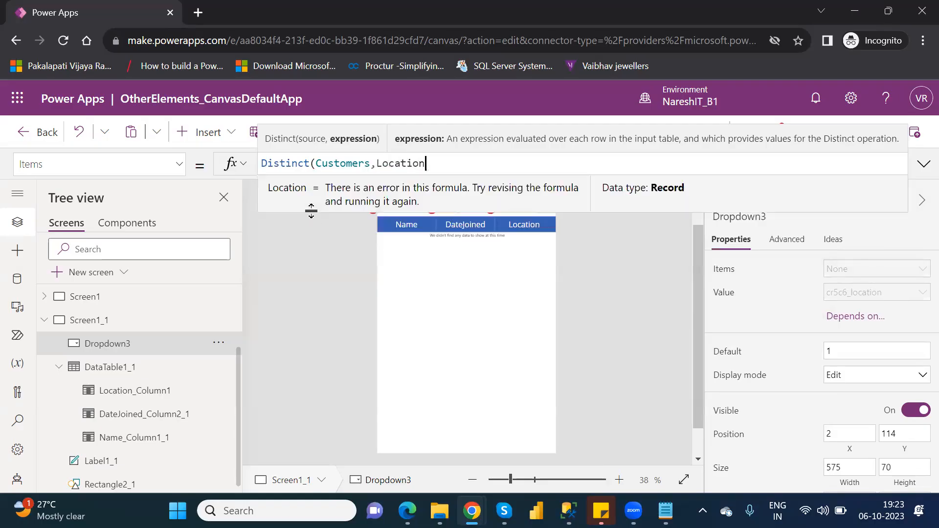
text())
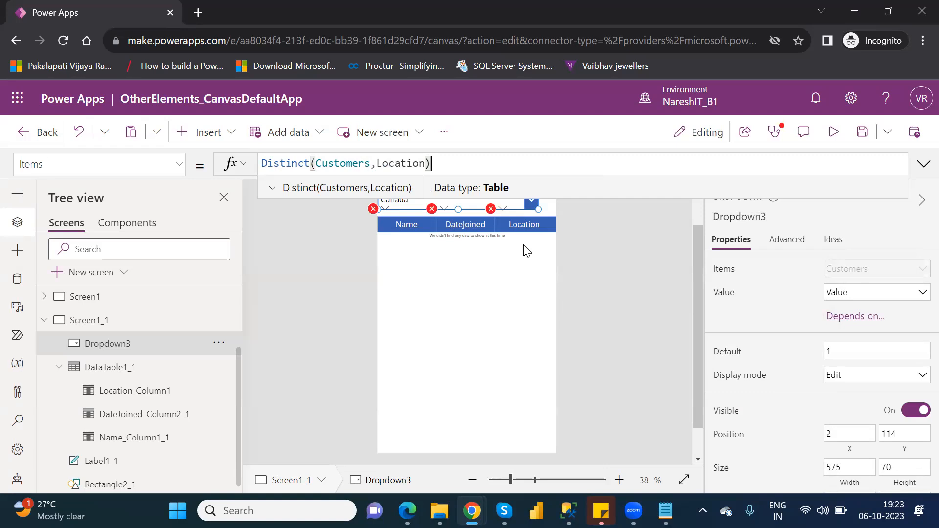
Clear the unfinished Search formula from DataTable1_1 and set its data source to Customers
click(133, 371)
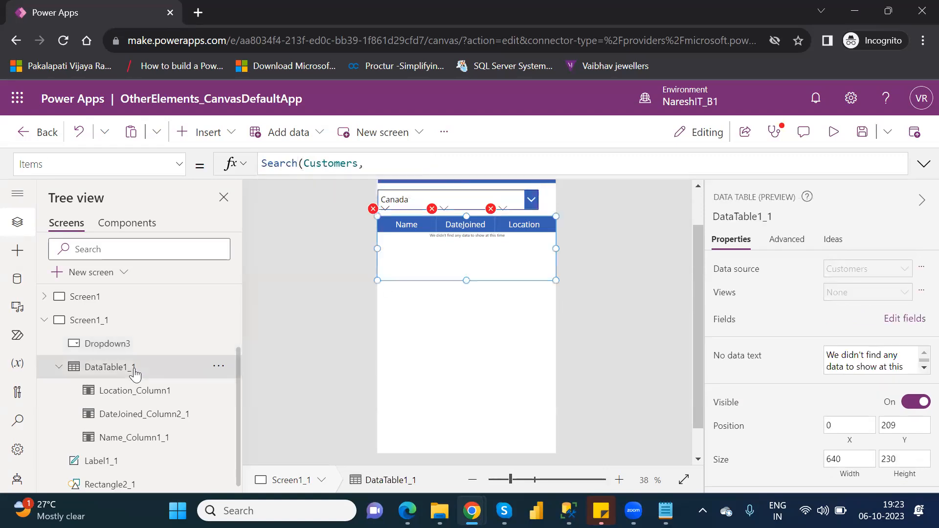
drag(377, 168, 263, 164)
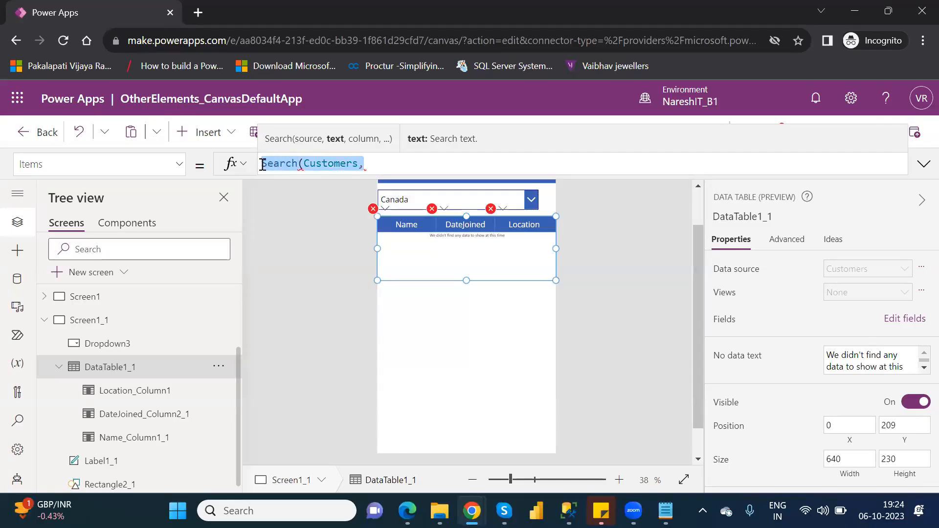
key(BackSpace)
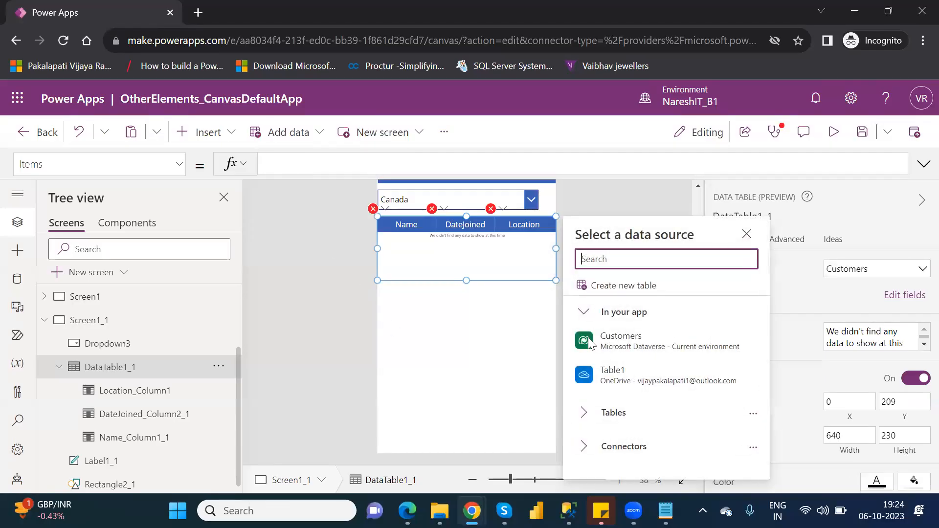
click(588, 338)
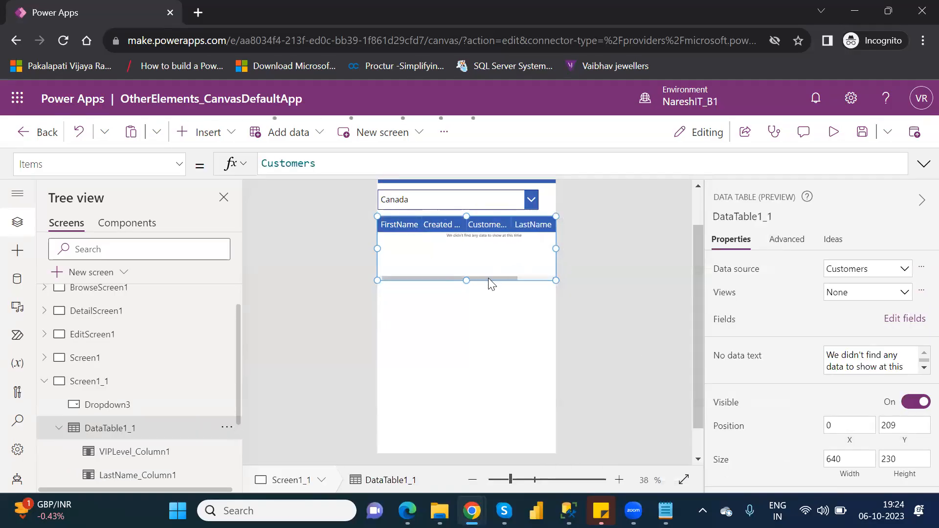
Remove the FirstName, Created On, CustomerNumber, LastName, VIPLevel and DateJoined fields from DataTable1_1
click(905, 319)
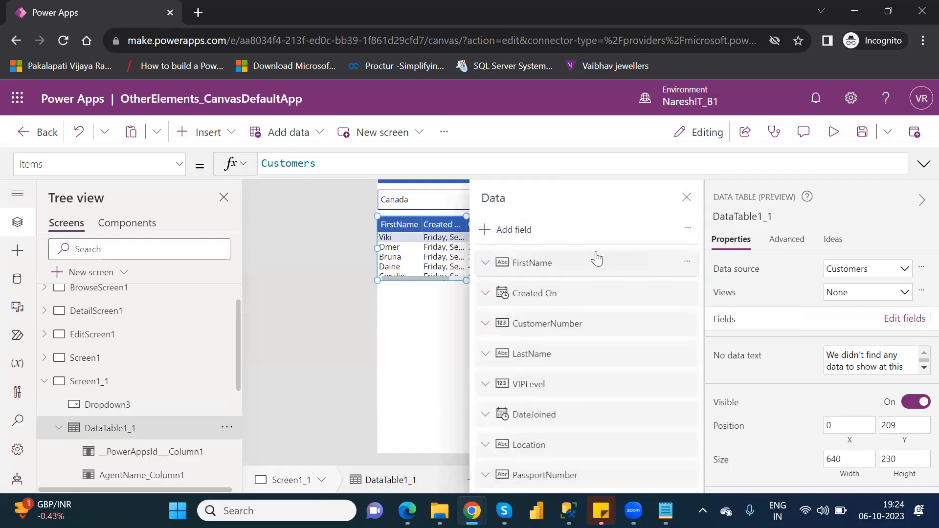
click(614, 269)
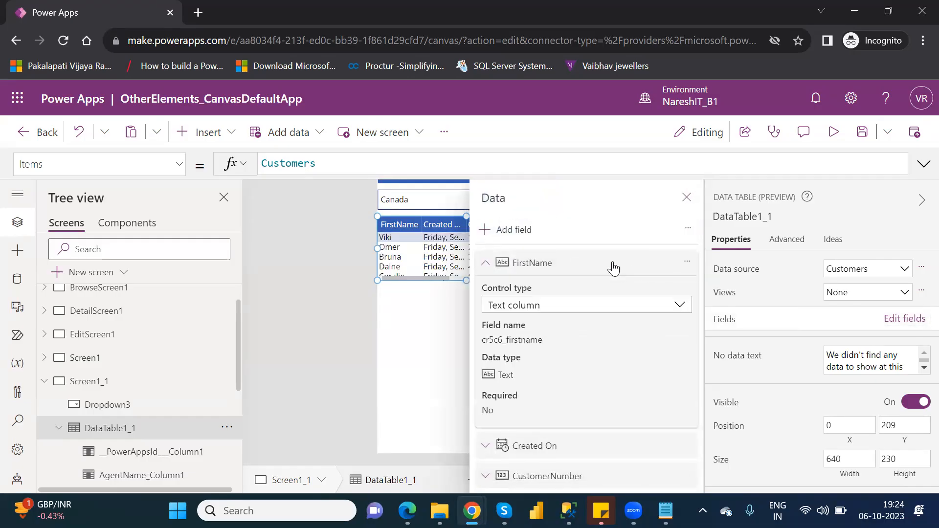
key(Delete)
key(Delete)
key(Delete)
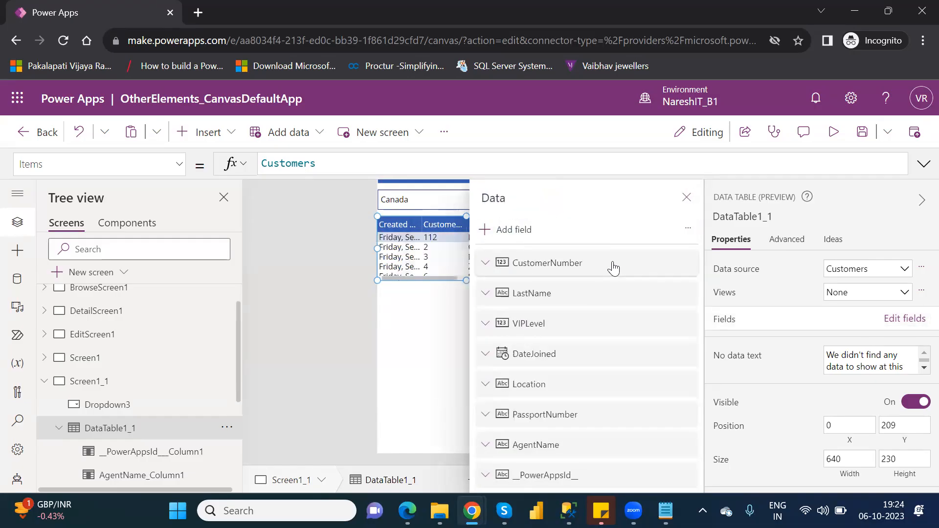
key(Delete)
key(Delete)
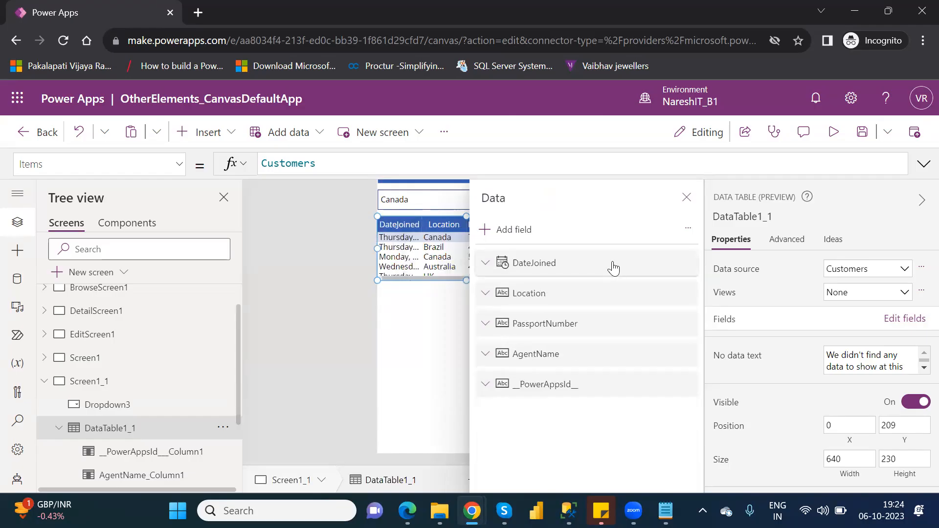
key(Delete)
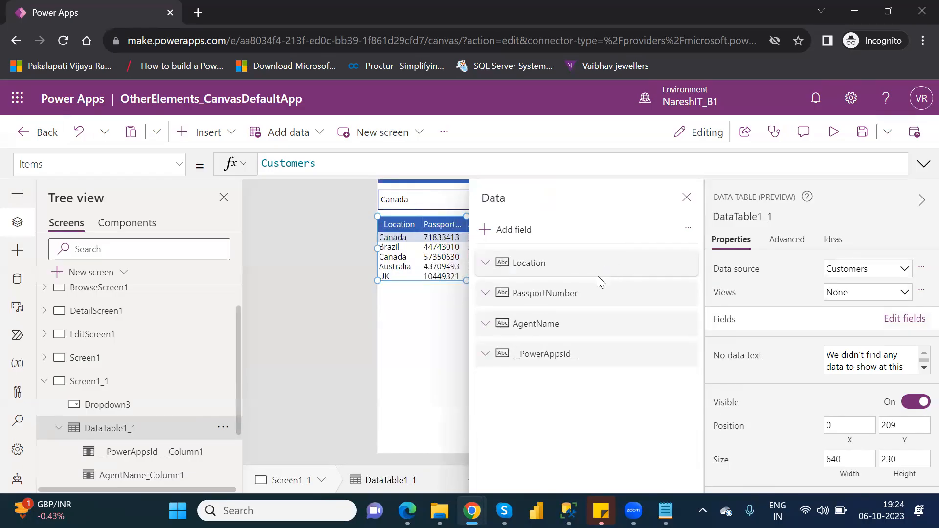
Remove the PassportNumber and __PowerAppsId__ fields as well, keeping only Location and AgentName in the data table
click(589, 296)
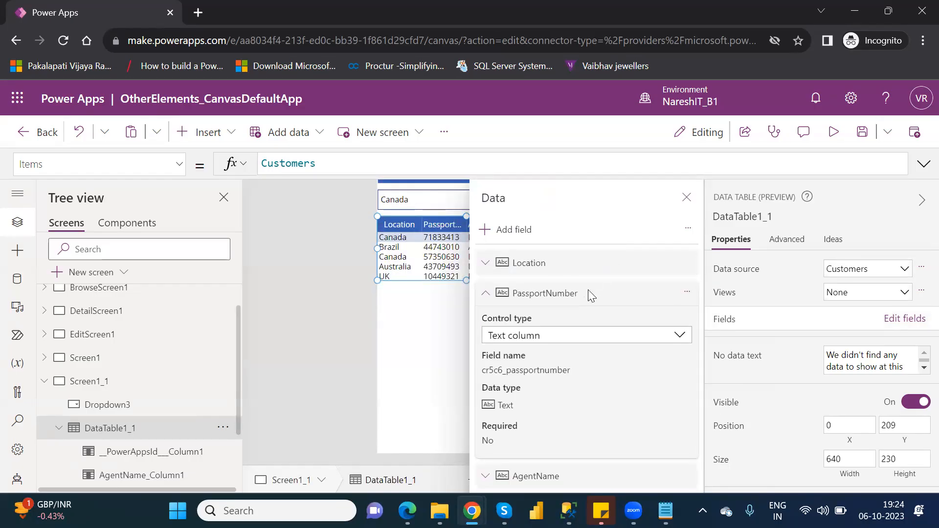
key(Delete)
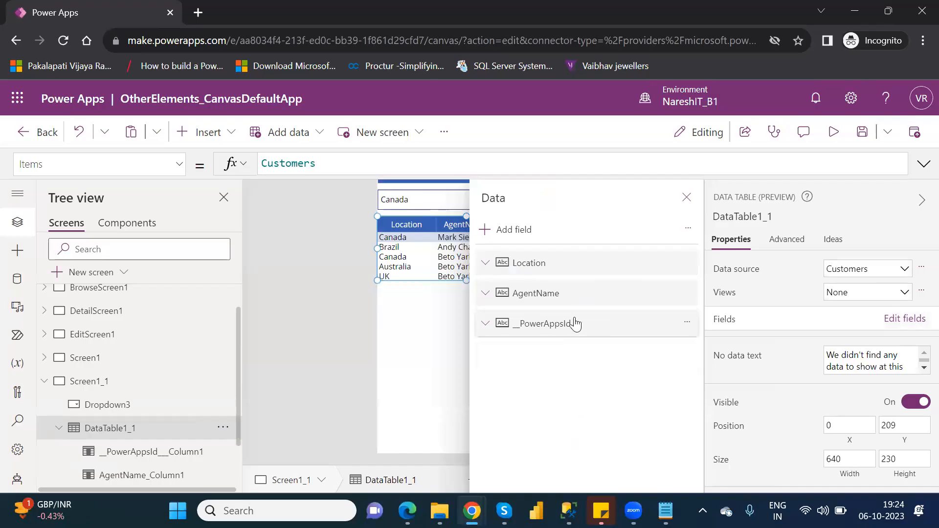
click(576, 324)
key(Delete)
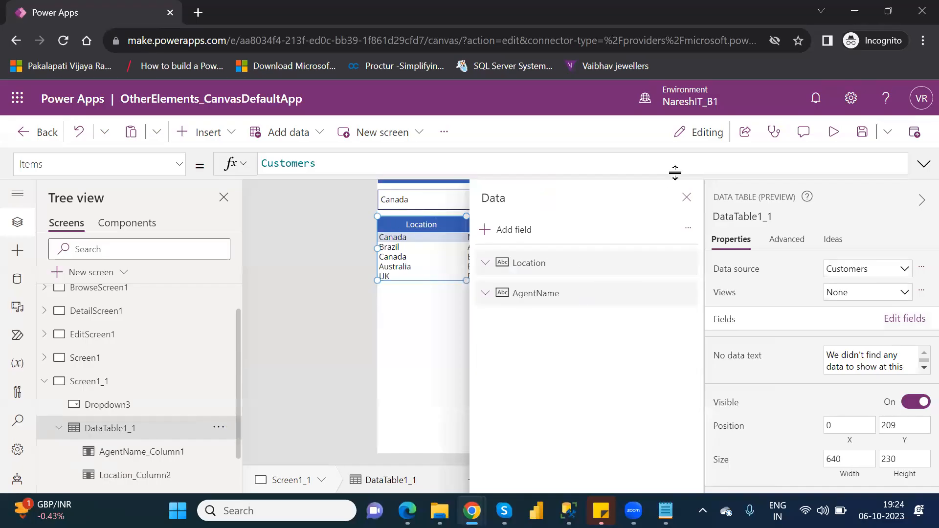
click(687, 197)
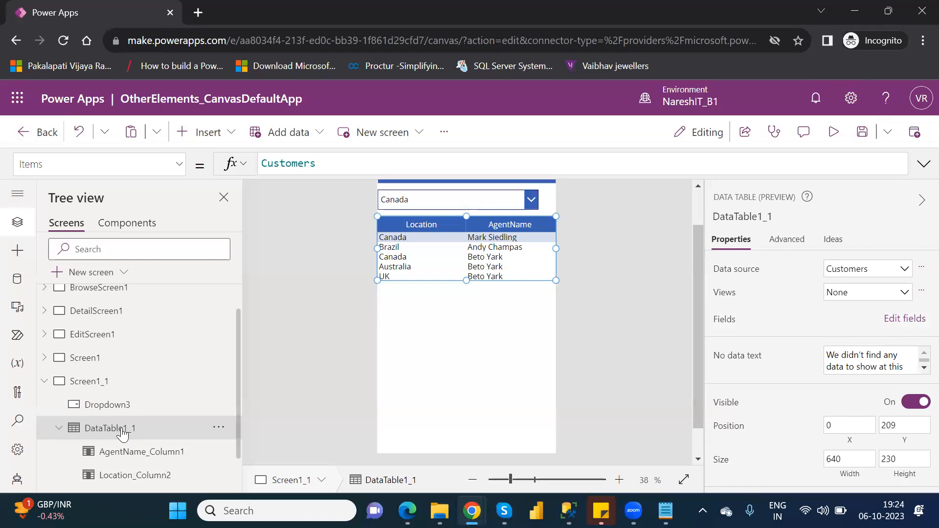
Try to wrap the data table's Items formula in a Filter function on Customers, starting the condition with Location
click(265, 163)
text(Filte)
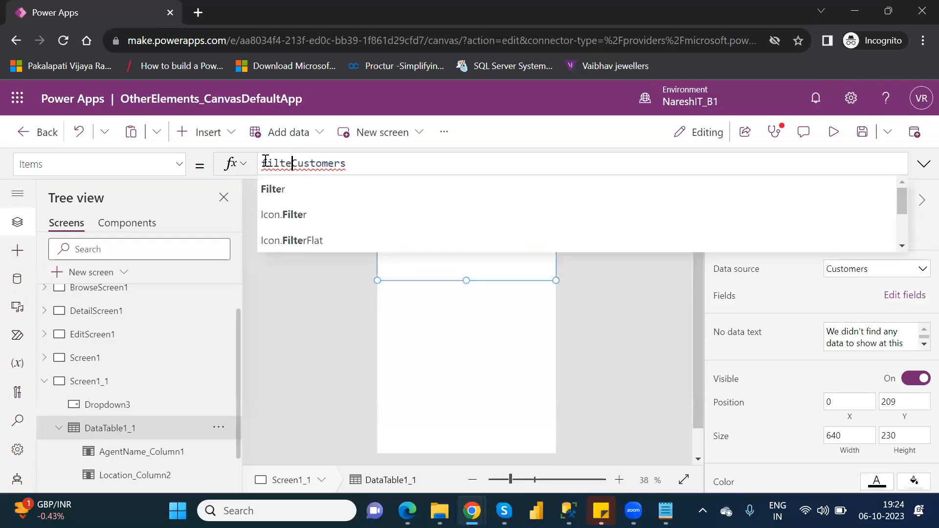
text(r()
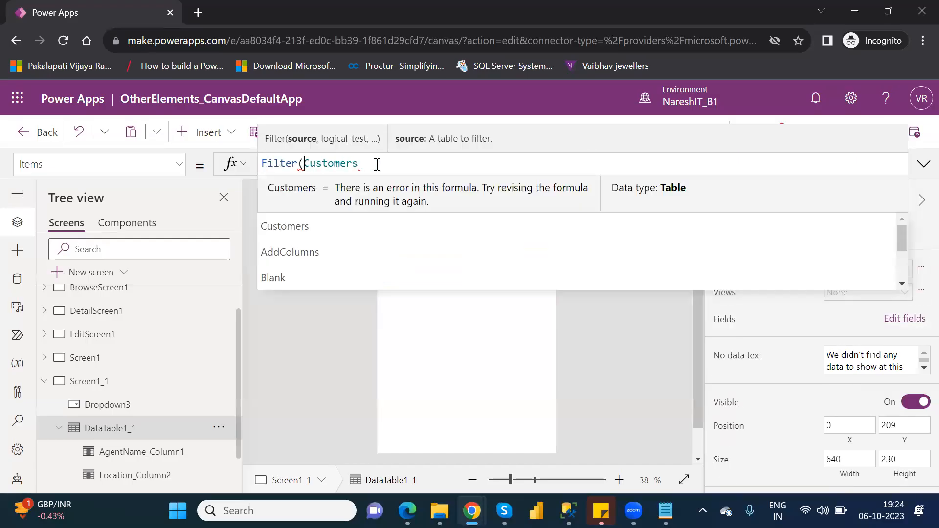
click(377, 164)
text(,locatio)
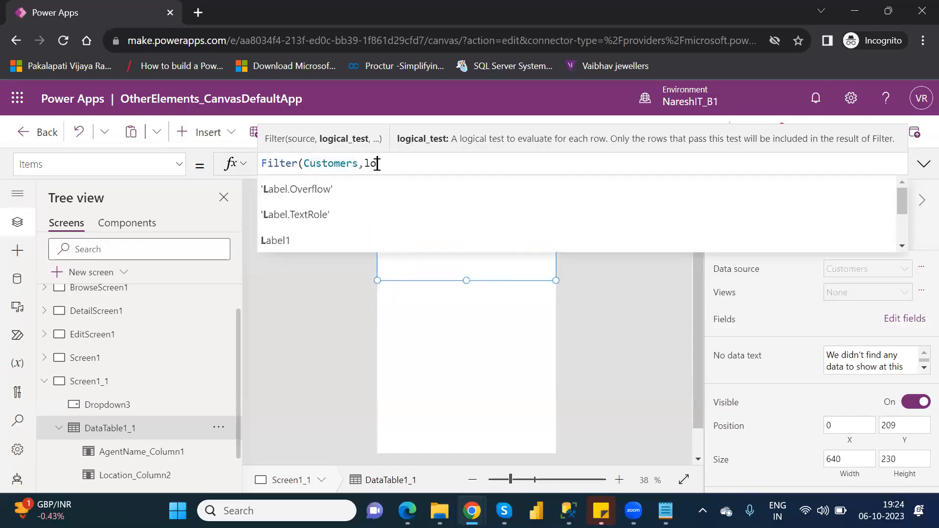
key(Down)
key(Down)
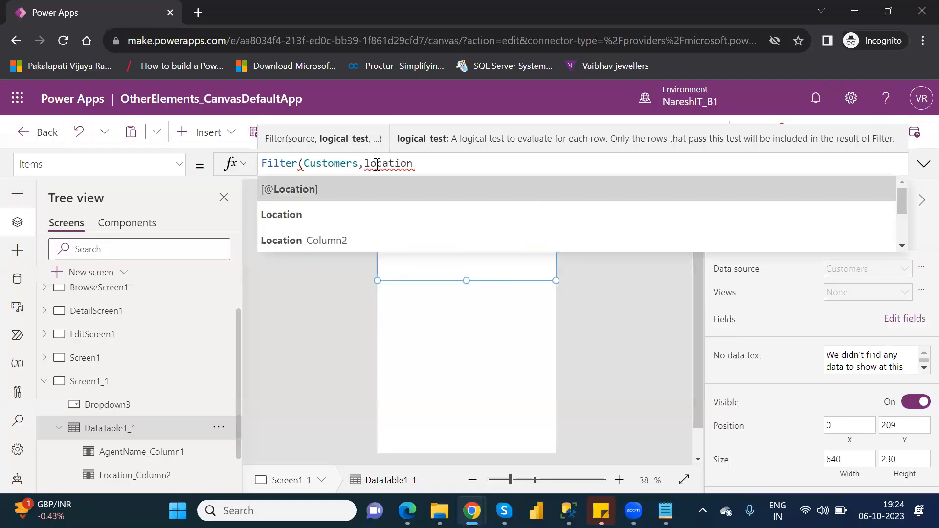
key(Tab)
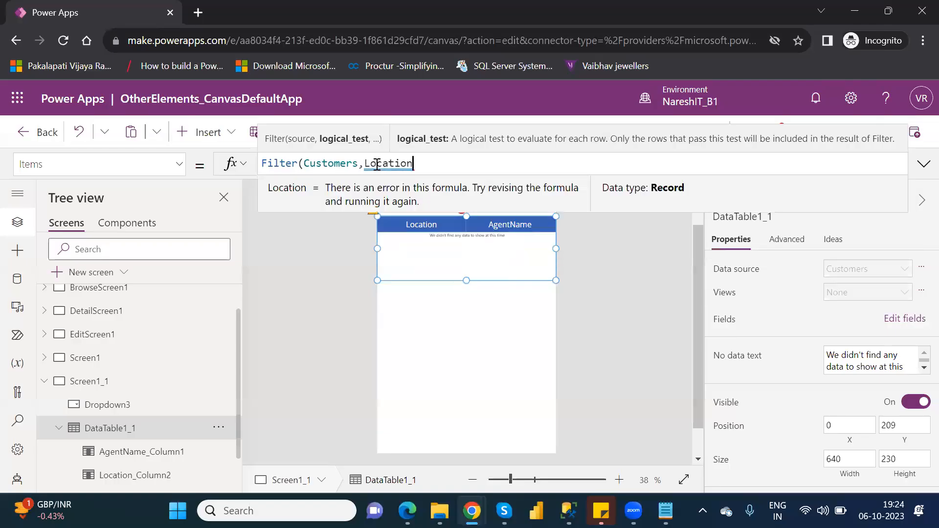
Try to complete the Filter condition by comparing with the drop down's selection, giving Filter(Customers,Location=Dropdown3.SelectedText)
text(=)
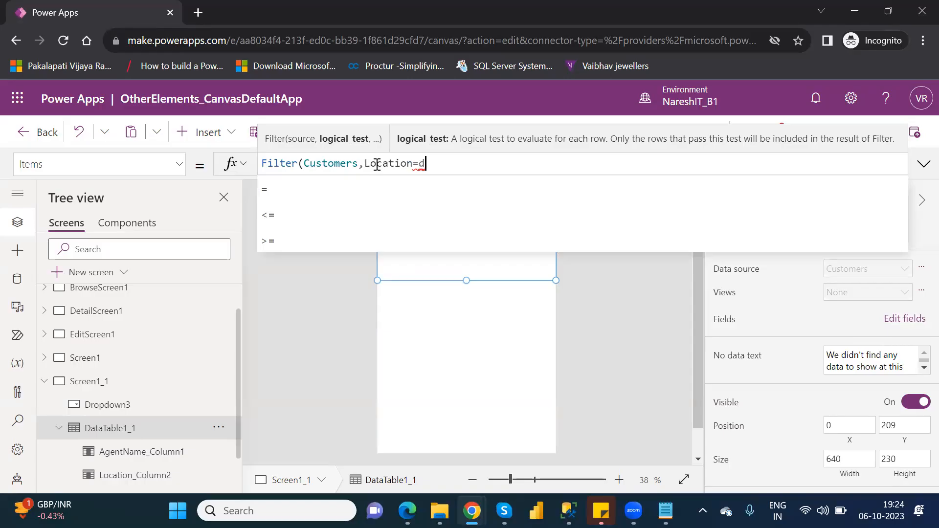
text(drop)
key(Down)
key(Down)
key(Down)
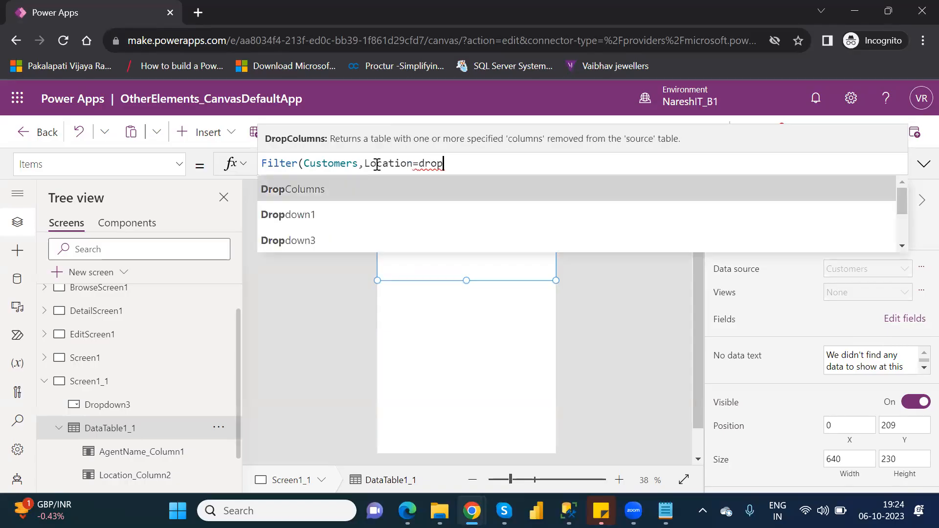
key(Tab)
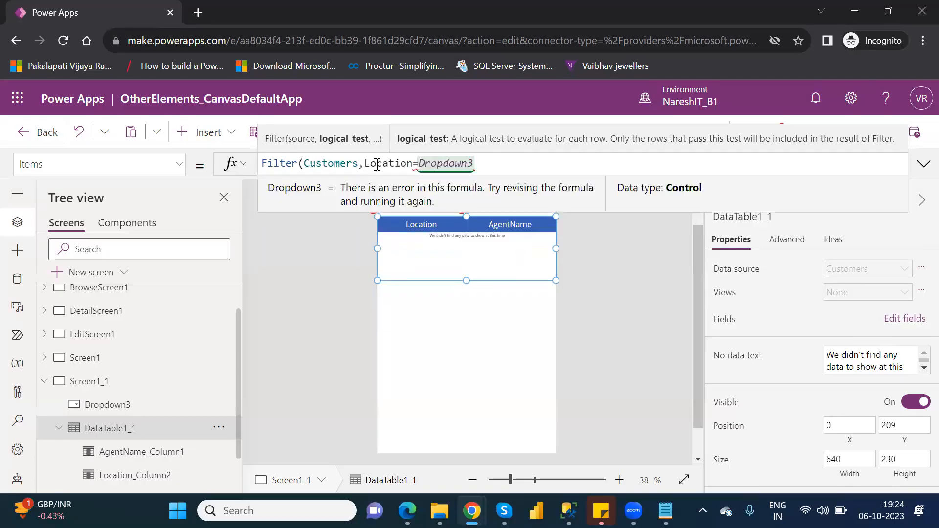
text(.)
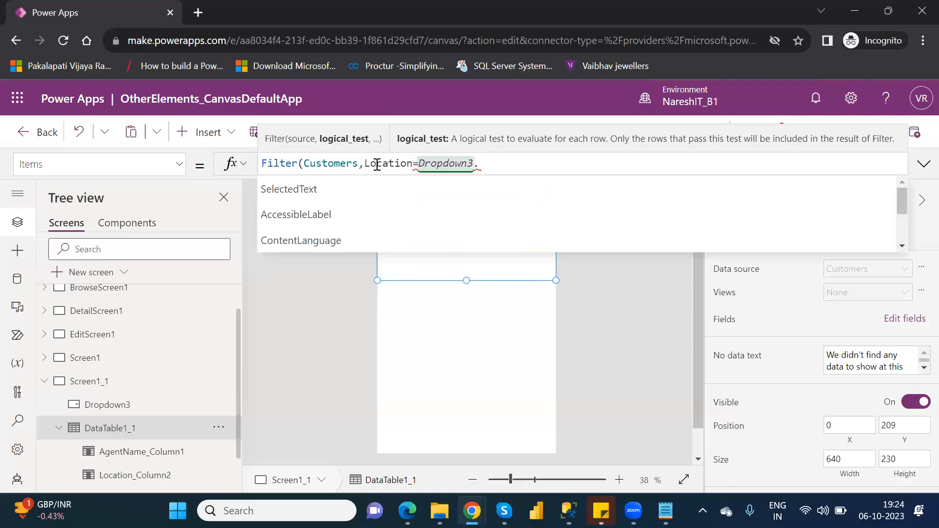
key(Tab)
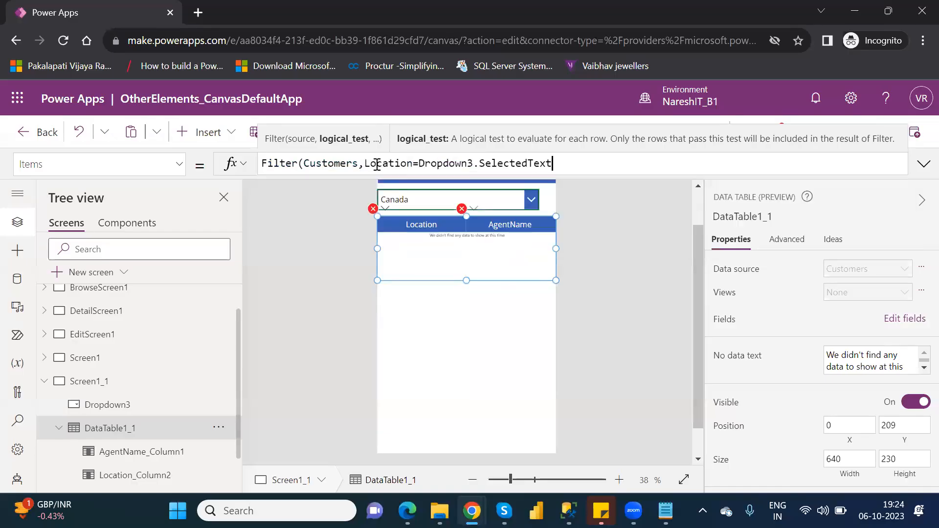
text())
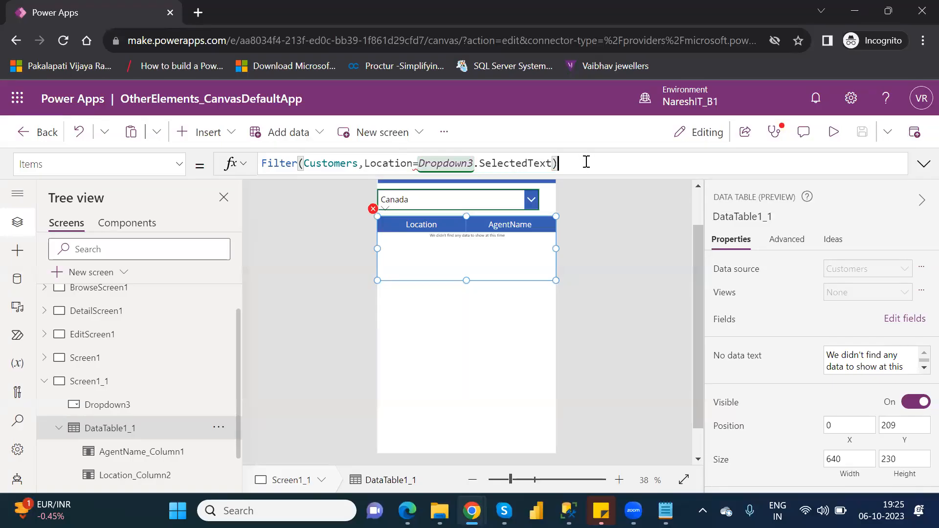
Replace the data table's Filter formula with a Search function that uses Customers as its source
drag(586, 161, 264, 163)
key(BackSpace)
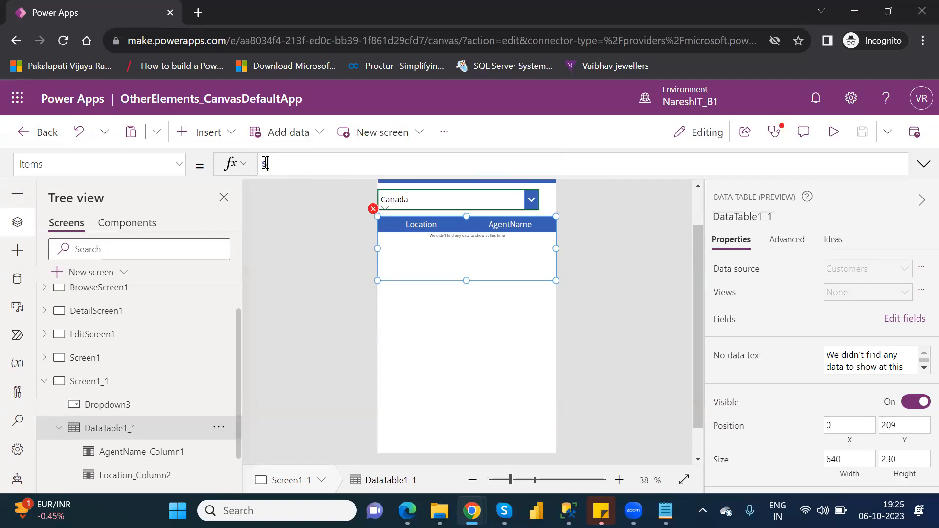
text(Search()
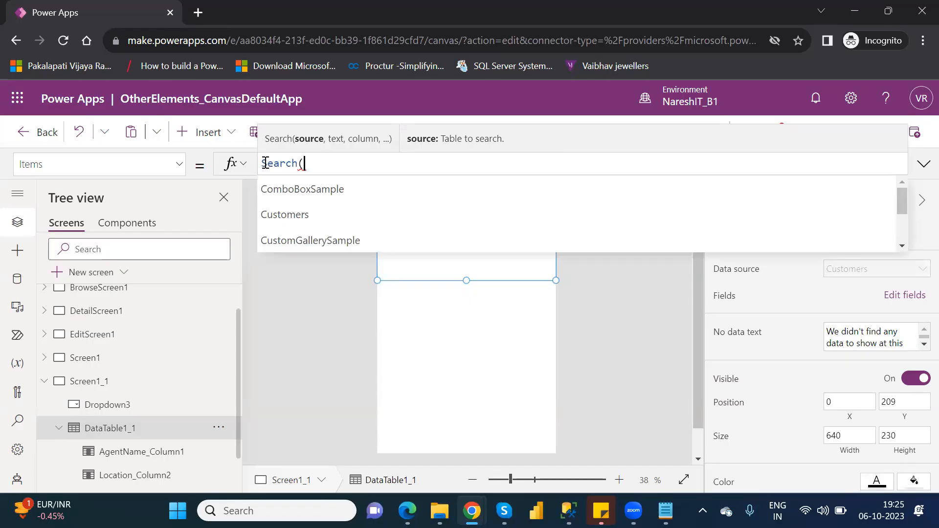
key(Down)
key(Down)
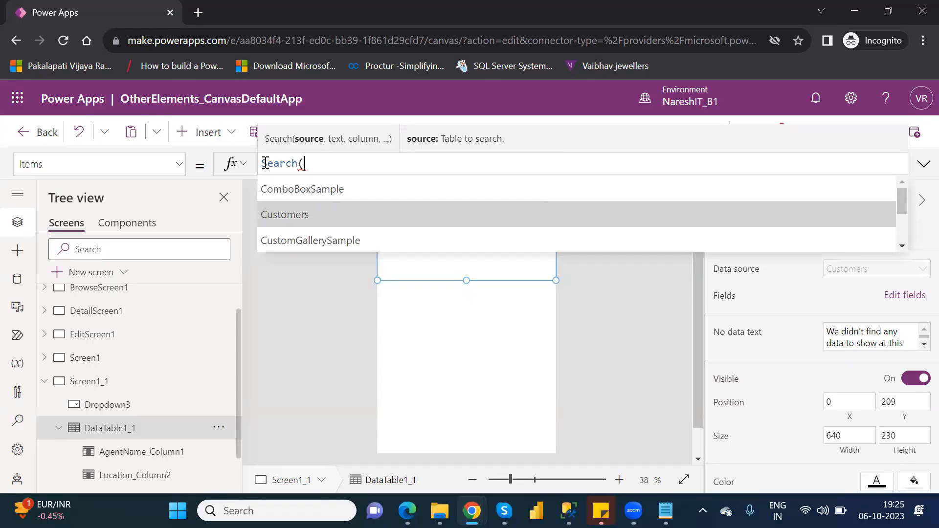
key(Tab)
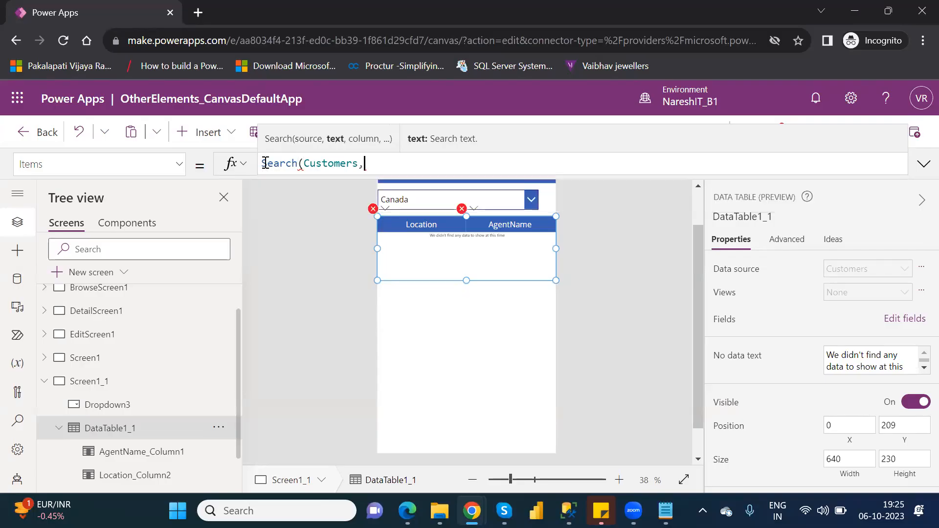
Add Dropdown3.SelectedText as the search text in the Search formula
text(drop)
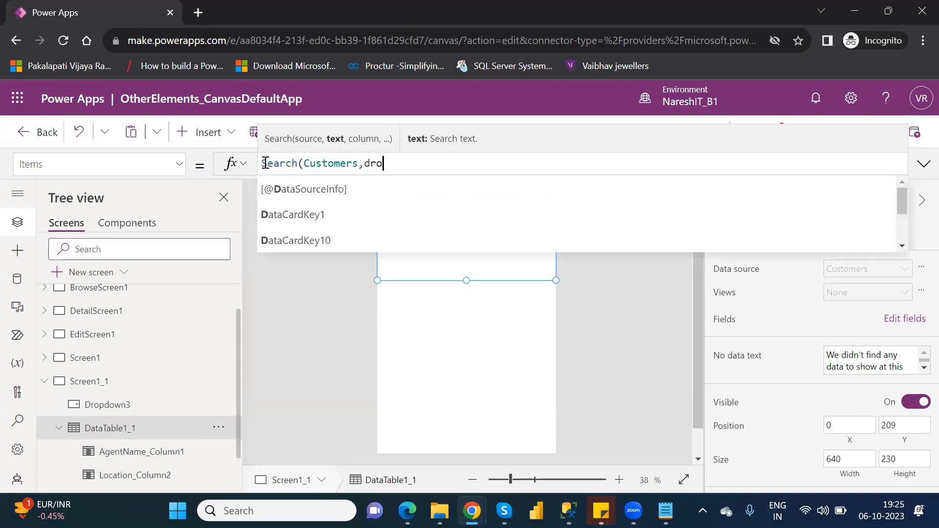
key(Down)
key(Down)
key(Down)
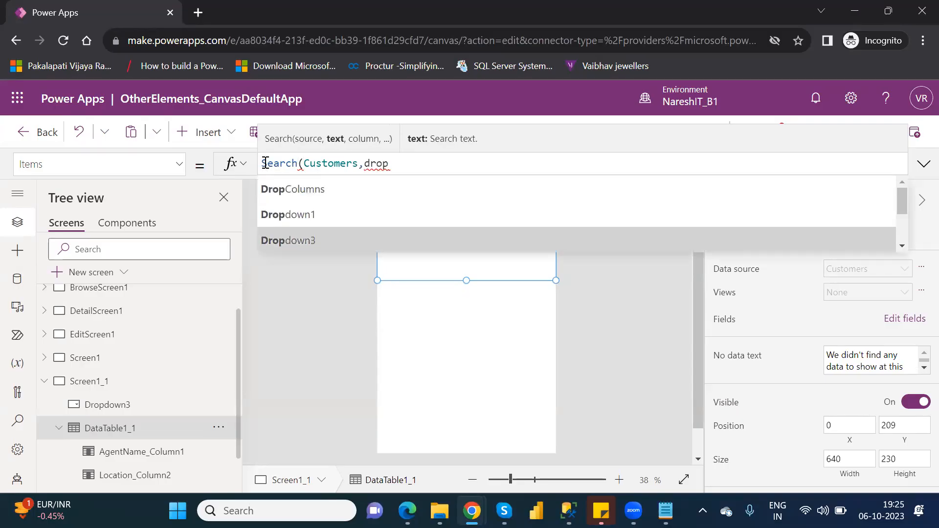
key(Tab)
text(.)
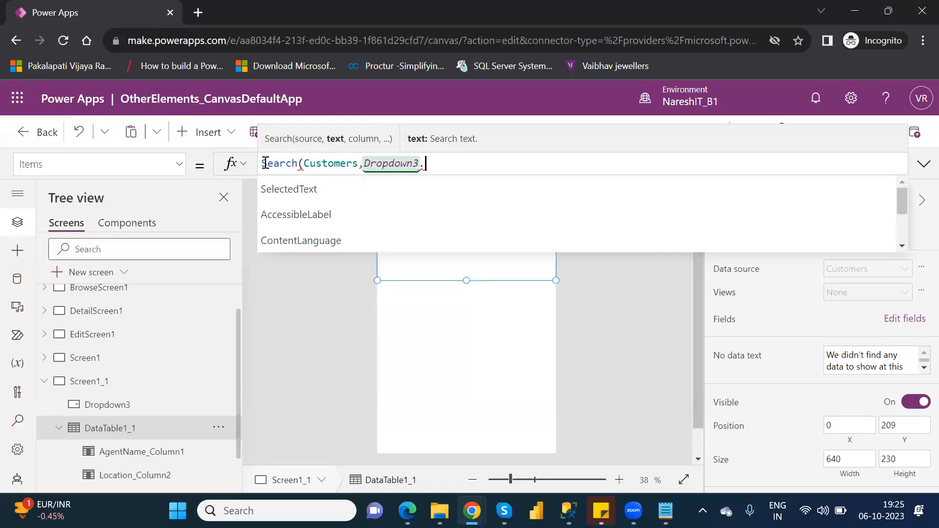
key(Down)
key(Tab)
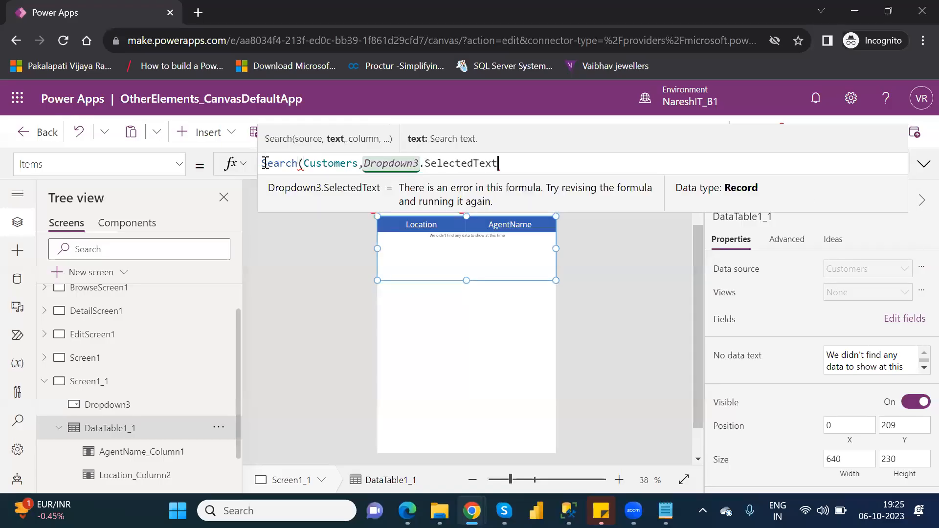
text(,)
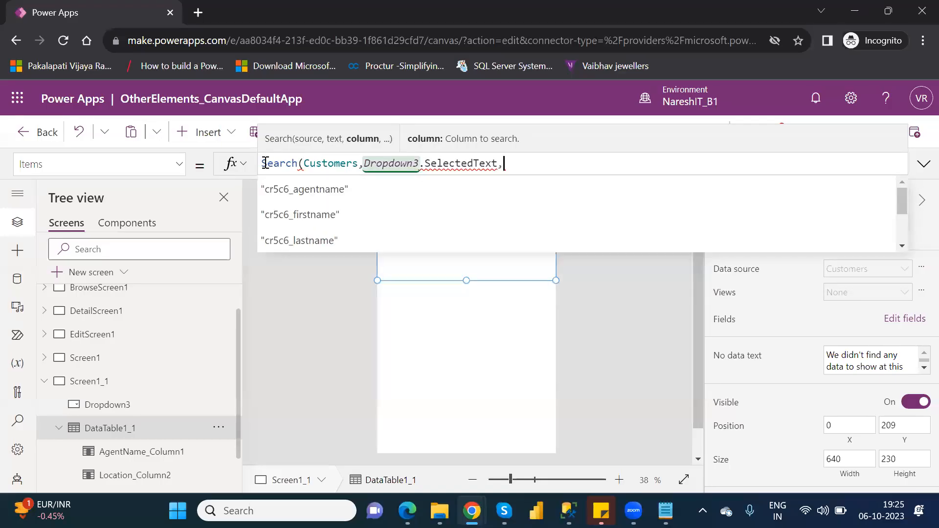
Complete the data table's Search formula with "cr5c6_location" as the column to search and close the parenthesis
key(Down)
key(Down)
key(Down)
key(Down)
key(Down)
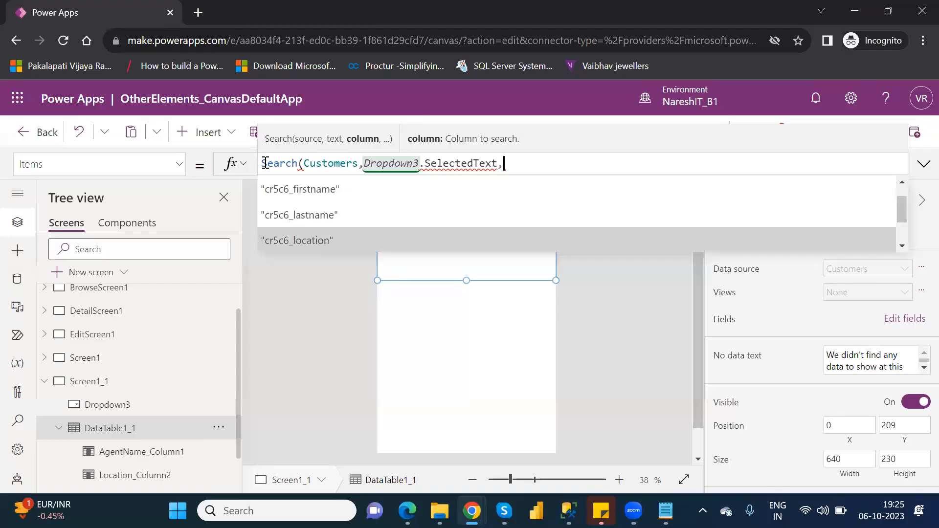
key(Down)
key(Down)
key(Down)
key(Down)
key(Down)
key(Down)
key(Down)
key(Down)
key(Down)
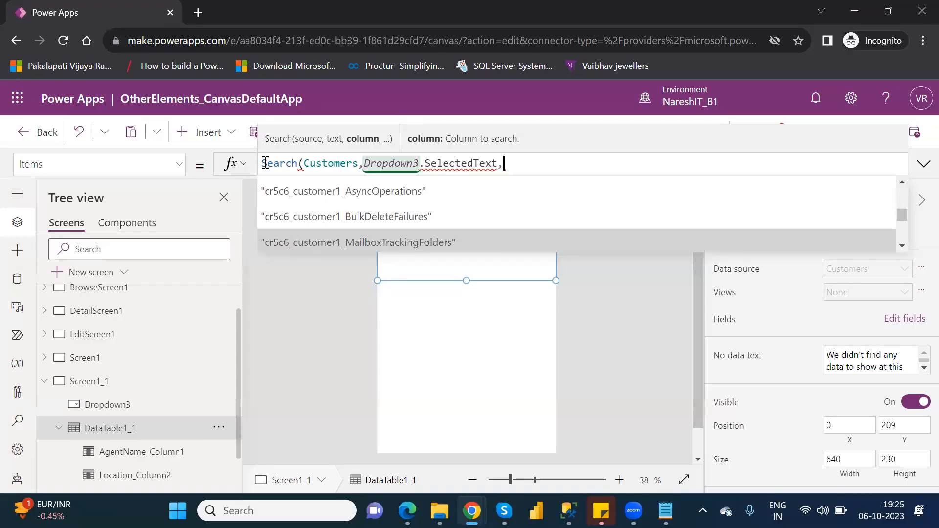
key(Down)
key(Down)
key(Down)
key(Down)
key(Down)
key(Down)
key(Down)
key(Down)
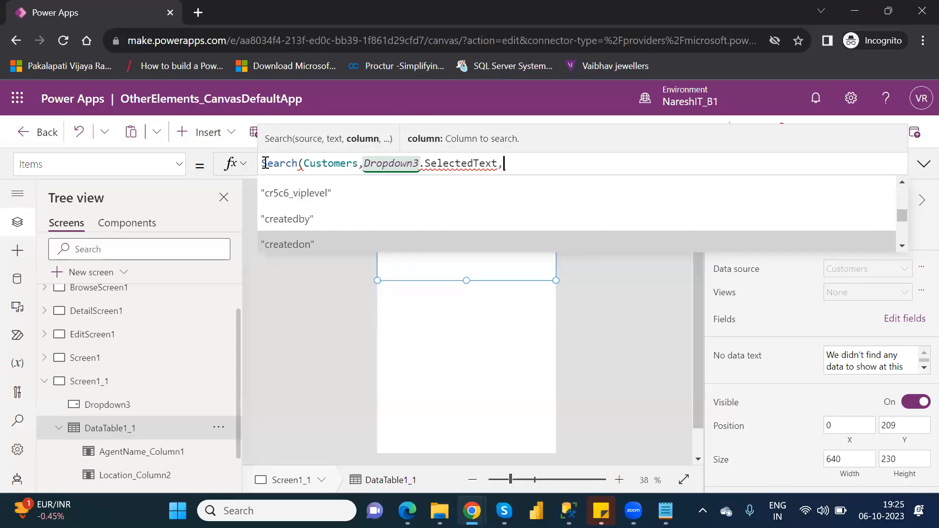
key(Down)
key(Down)
key(Down)
key(Down)
key(Down)
key(Down)
key(Down)
key(Down)
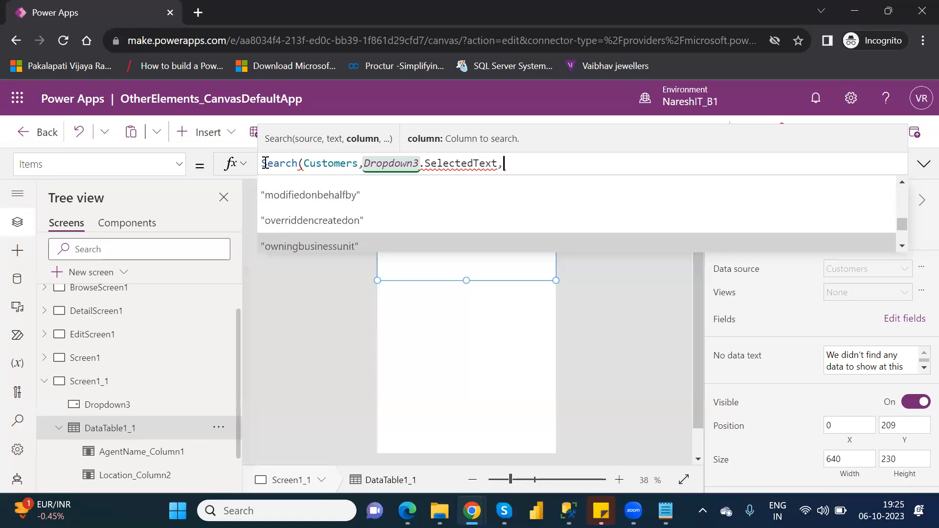
key(Down)
key(Down)
key(Down)
key(Down)
key(Down)
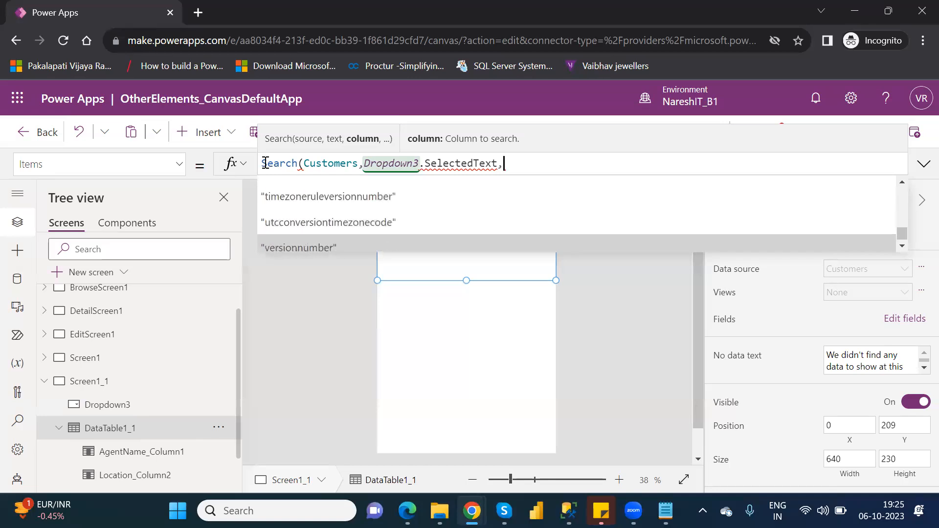
key(Up)
key(Up)
key(Up)
key(Up)
key(Up)
key(Up)
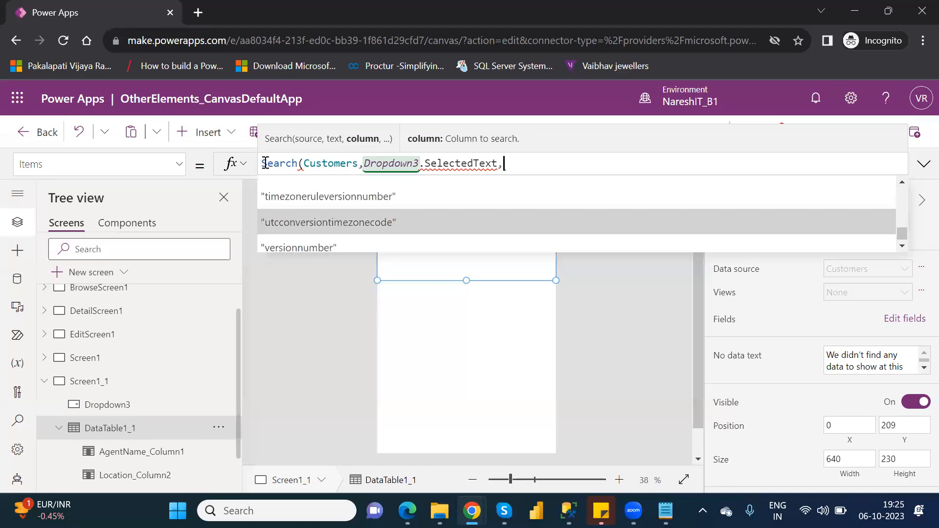
key(Up)
key(Up)
key(Up)
key(Up)
key(Up)
key(Up)
key(Up)
key(Up)
key(Up)
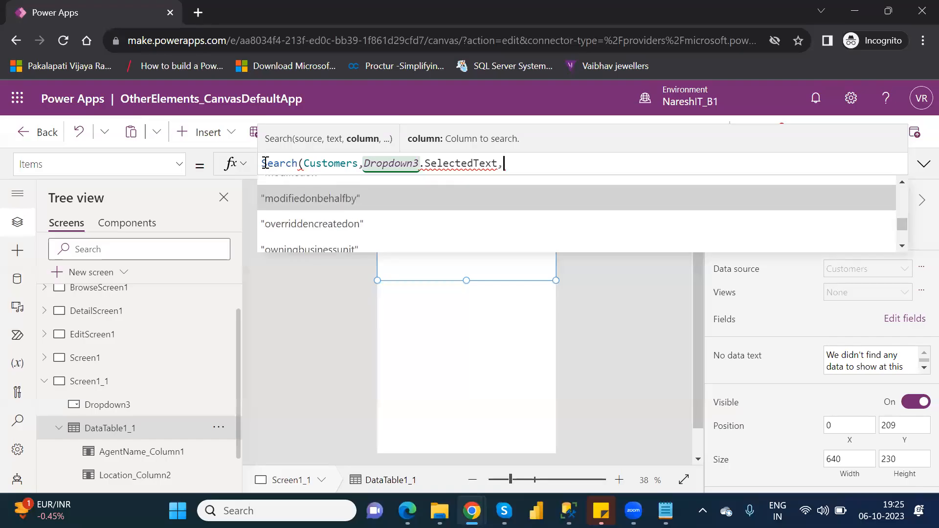
key(Up)
key(Up)
key(Up)
key(Up)
key(Up)
key(Up)
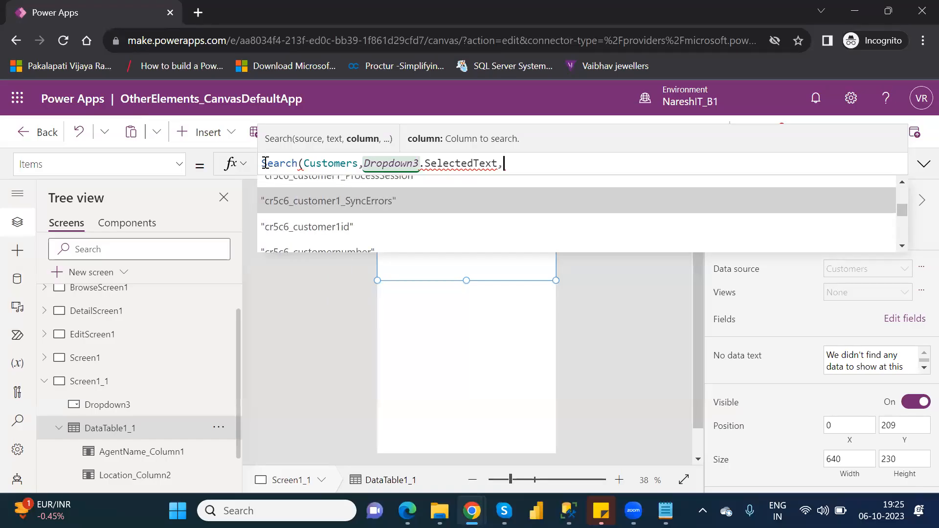
key(Up)
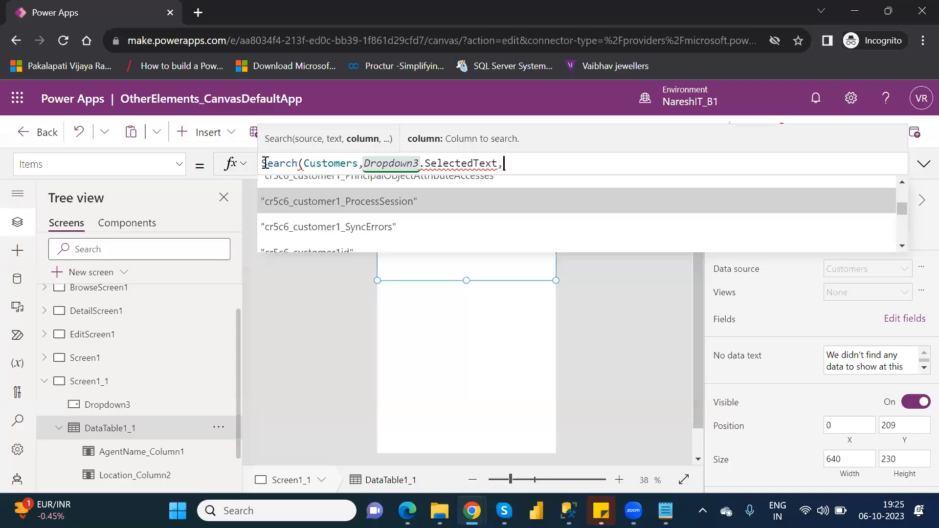
key(Up)
key(Up)
key(Up)
key(Up)
key(Up)
key(Up)
key(Up)
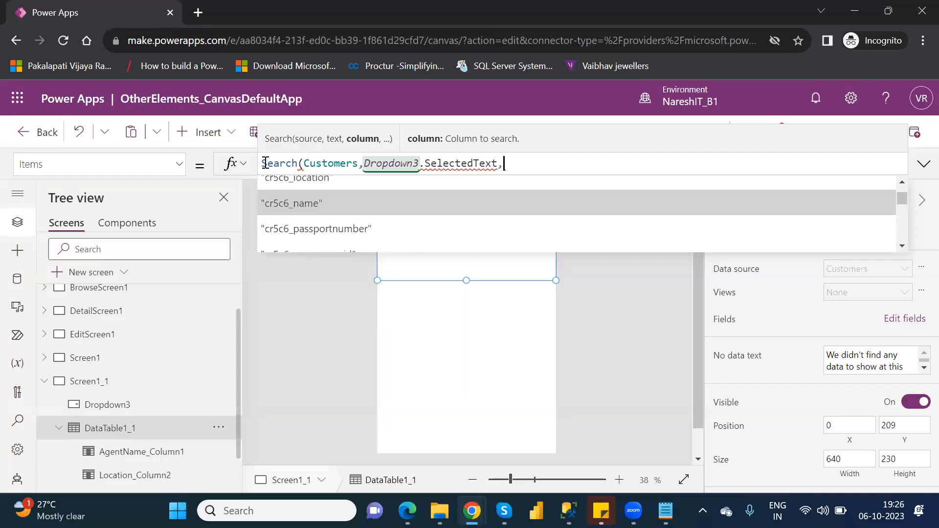
key(Up)
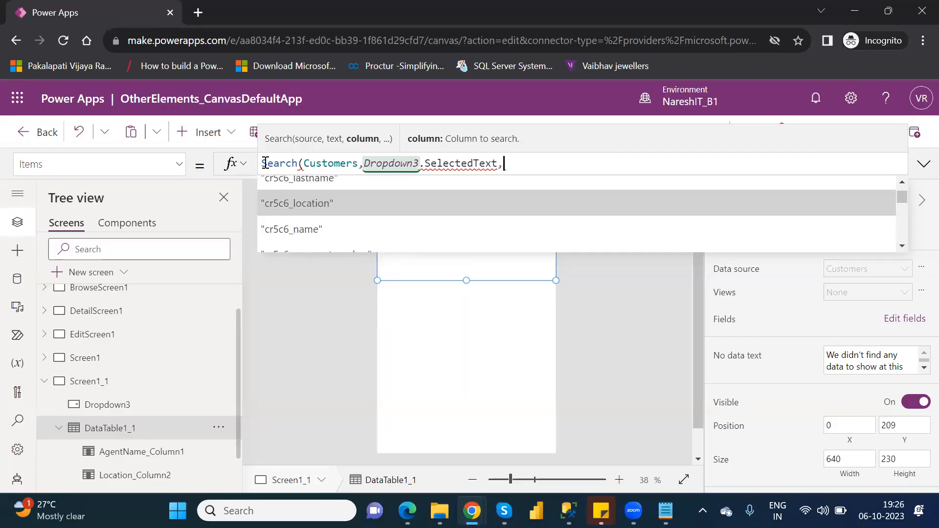
key(Tab)
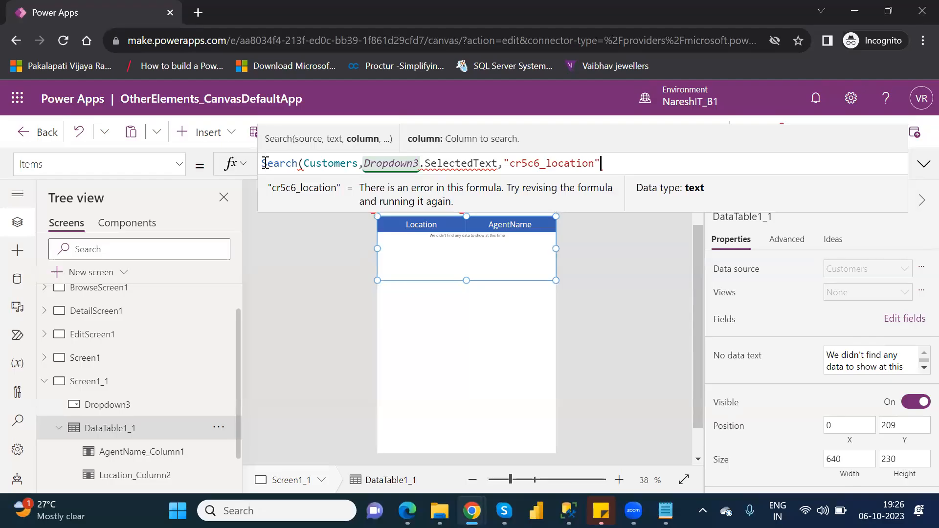
text())
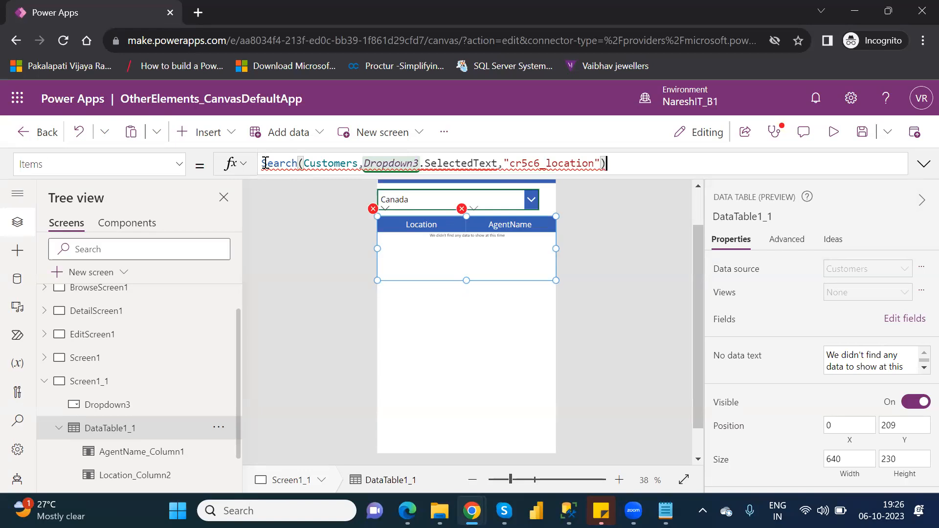
Examine the full Items formula of BrowseGallery1 on BrowseScreen1 to see how its Search function is written
click(106, 298)
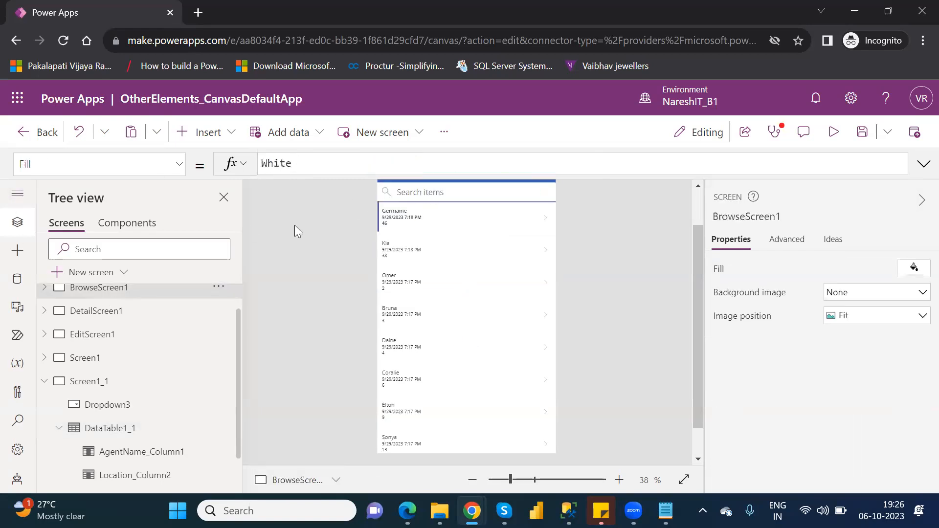
click(44, 289)
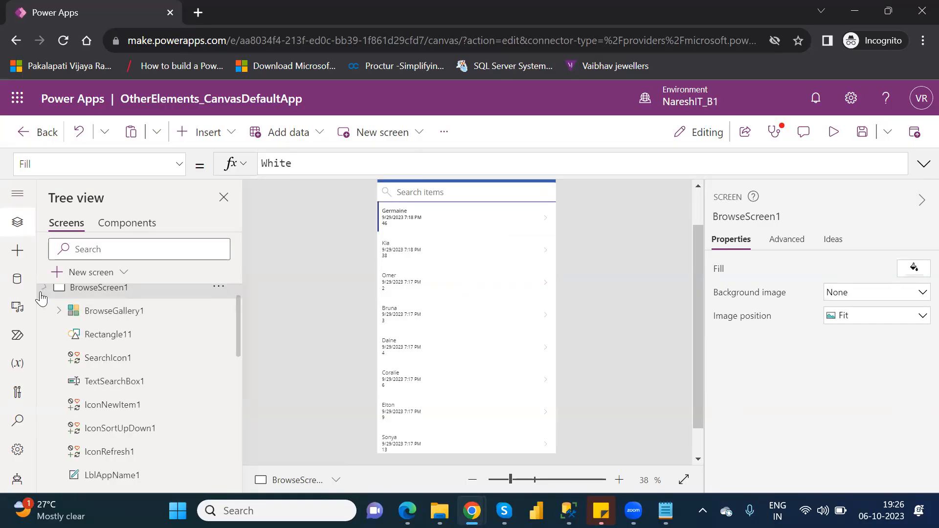
click(116, 313)
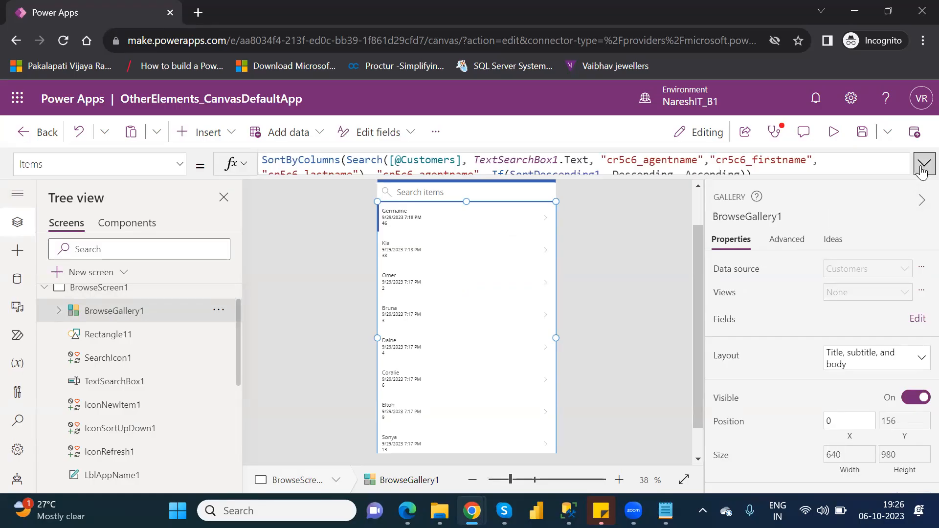
click(922, 166)
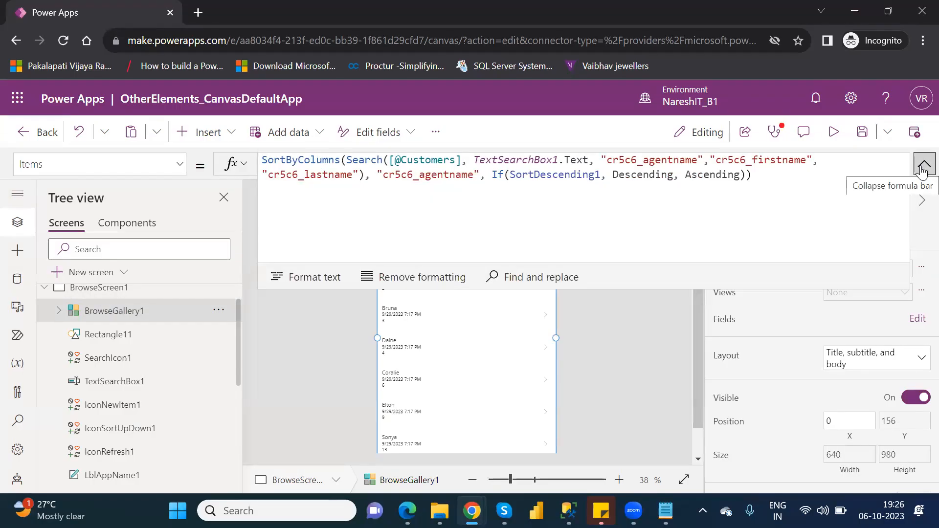
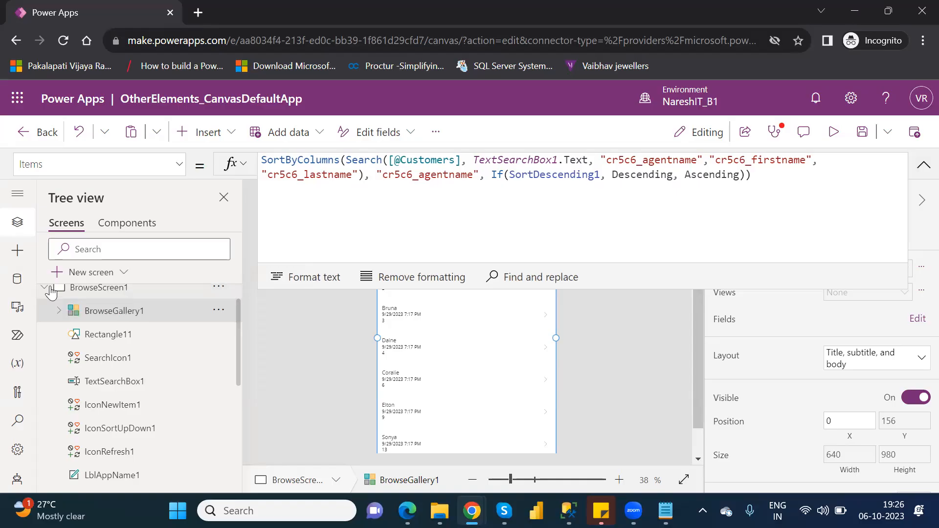
Return to the Items formula of DataTable1_1 on Screen1_1 and collapse the expanded formula view
click(51, 288)
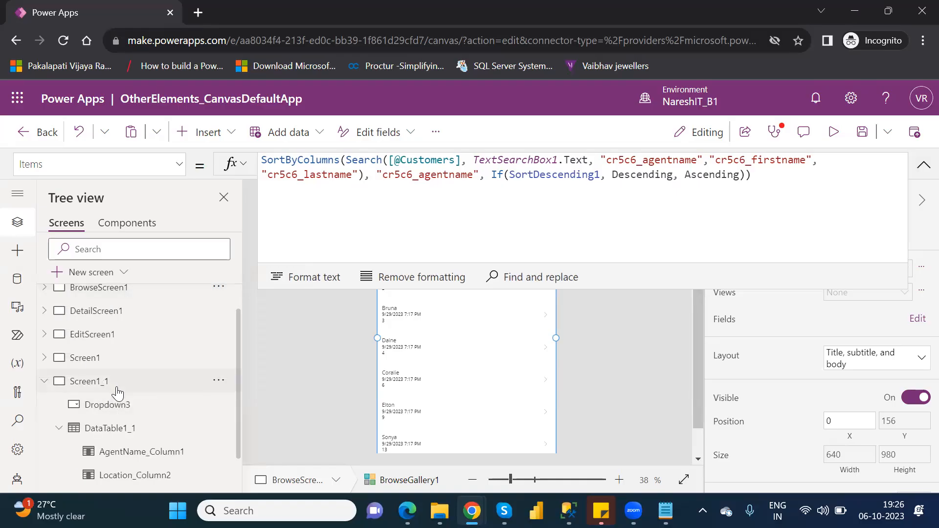
click(114, 386)
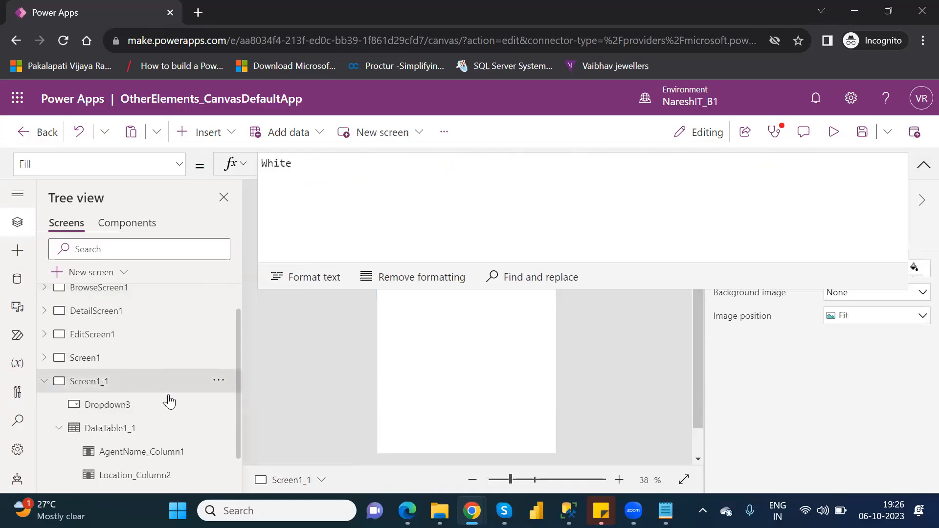
click(135, 430)
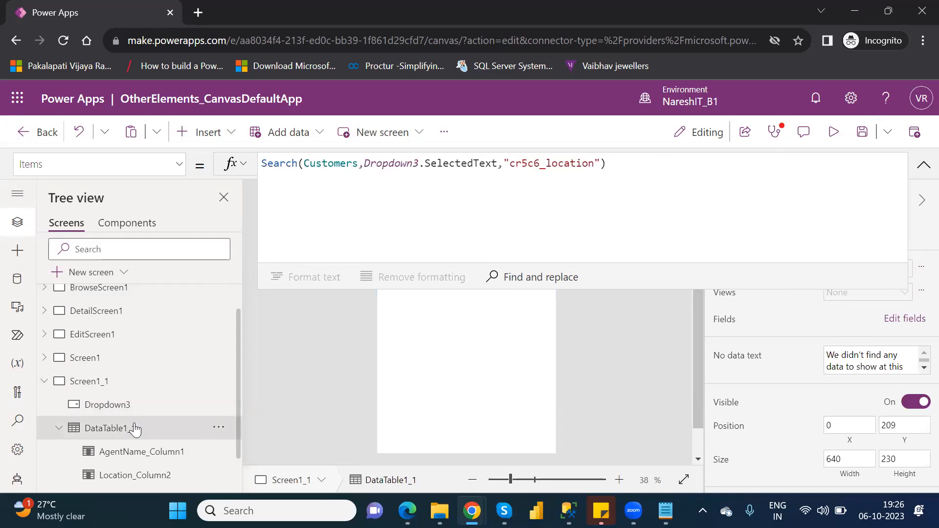
click(923, 169)
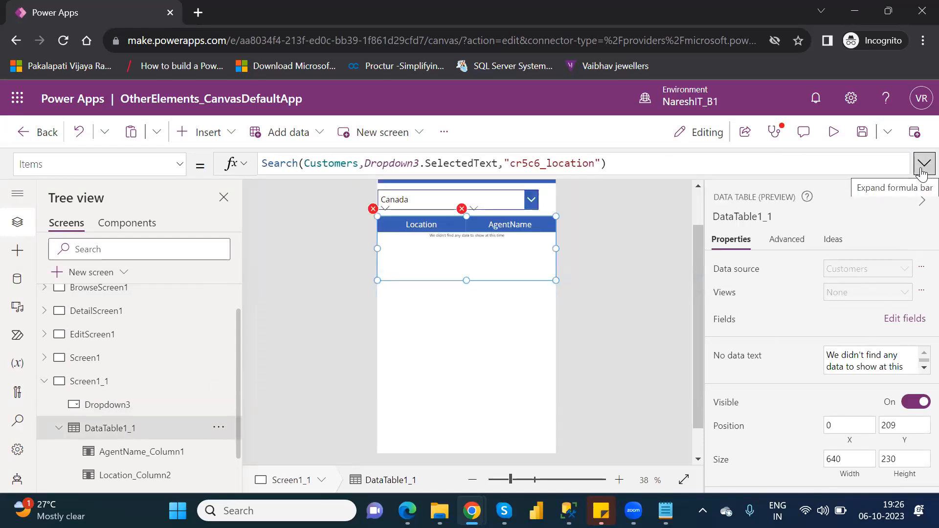
Remove the "cr5c6_location" column argument from the data table's Search formula
click(603, 163)
drag(603, 163, 510, 161)
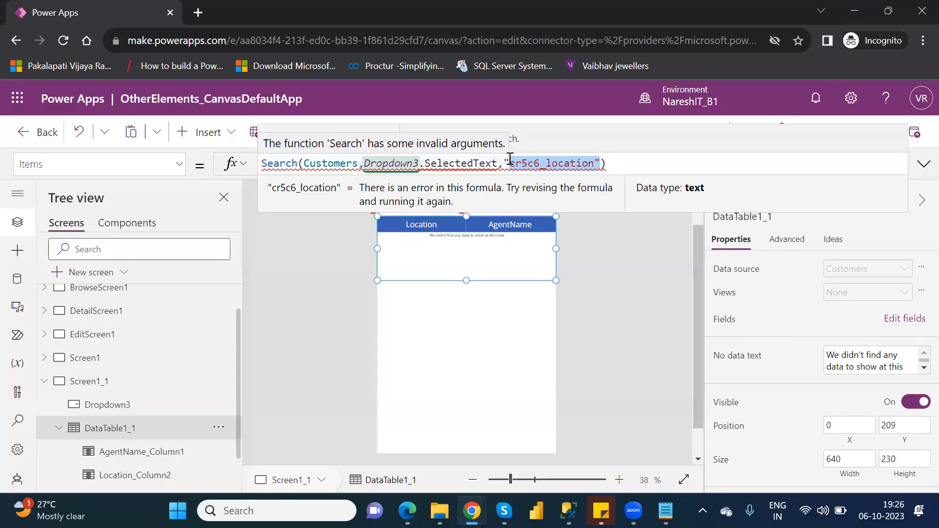
key(BackSpace)
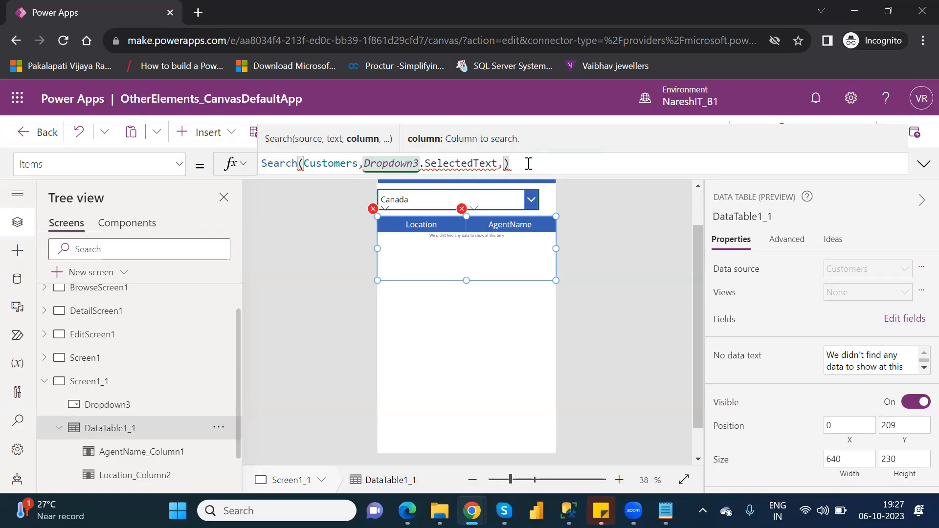
Replace the data table's whole Search formula with a Filter function that uses Customers as its source
drag(511, 164, 261, 165)
drag(524, 163, 262, 163)
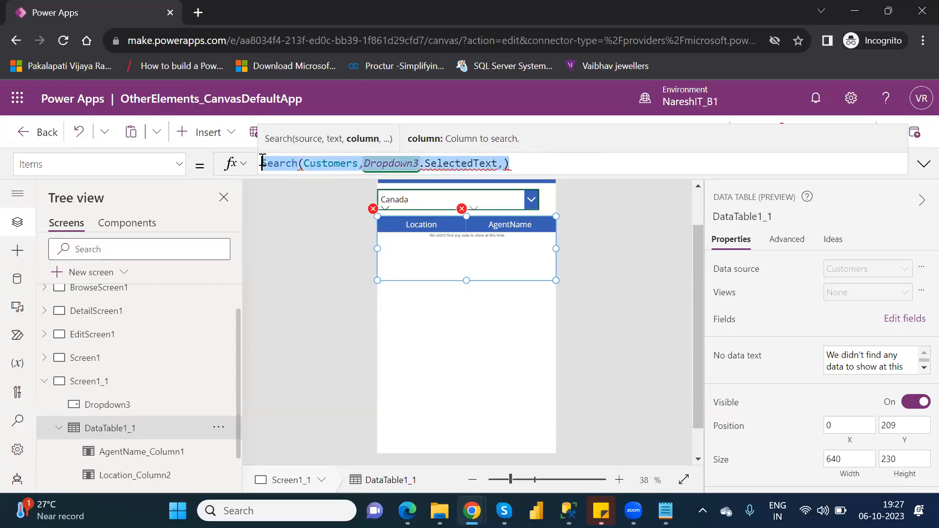
text(Filte)
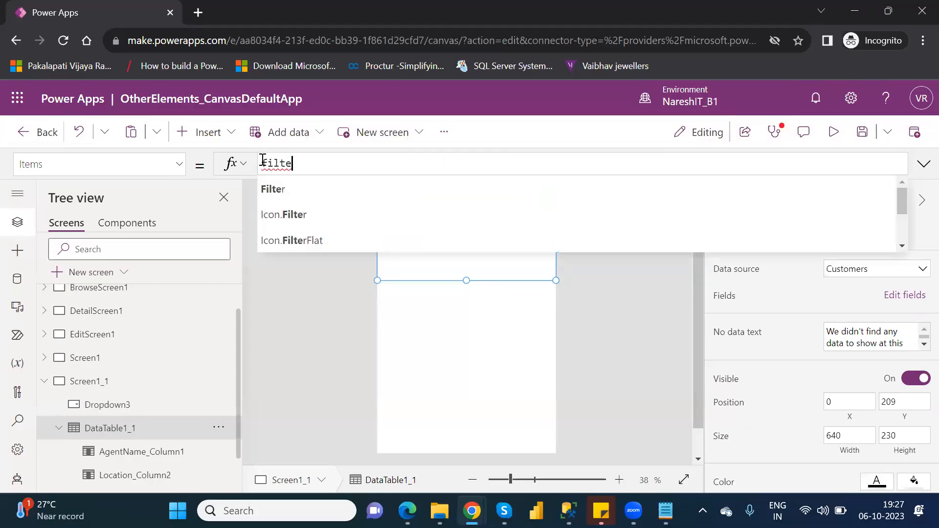
text(r()
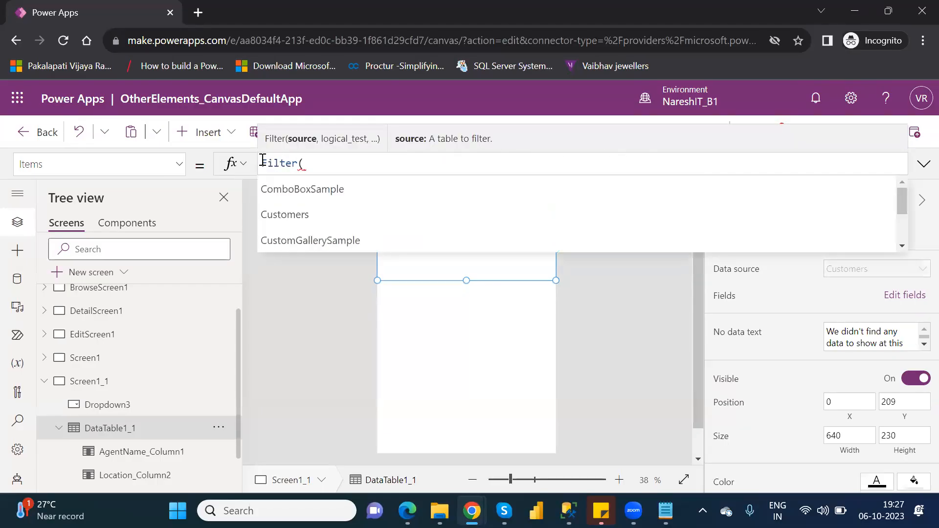
text(Customers)
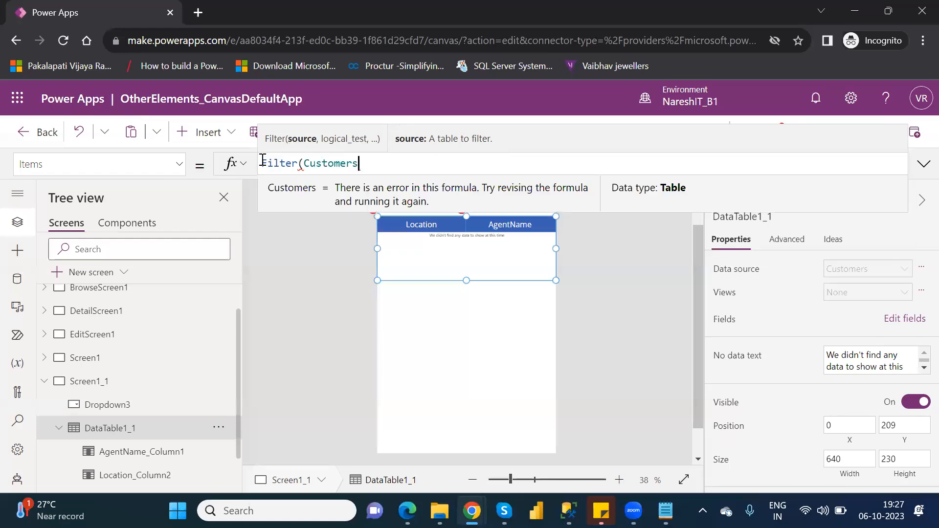
text(,)
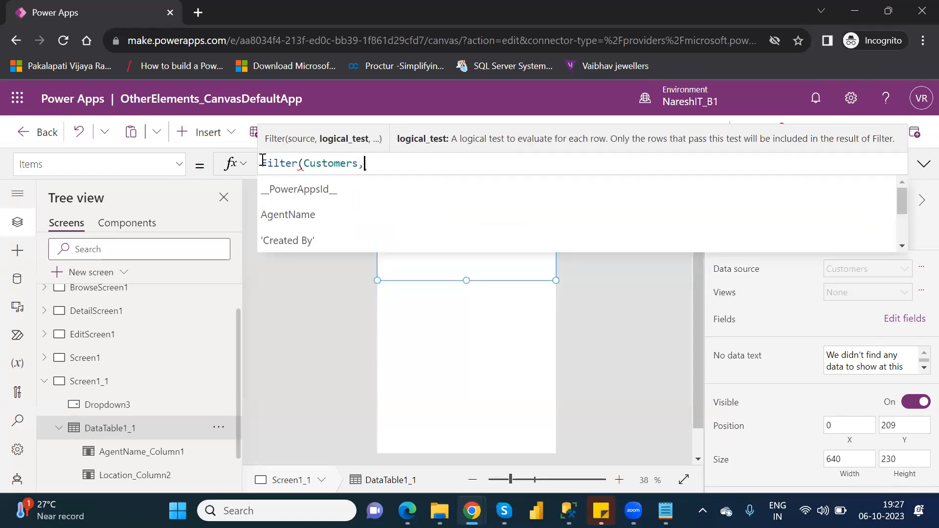
text(loca)
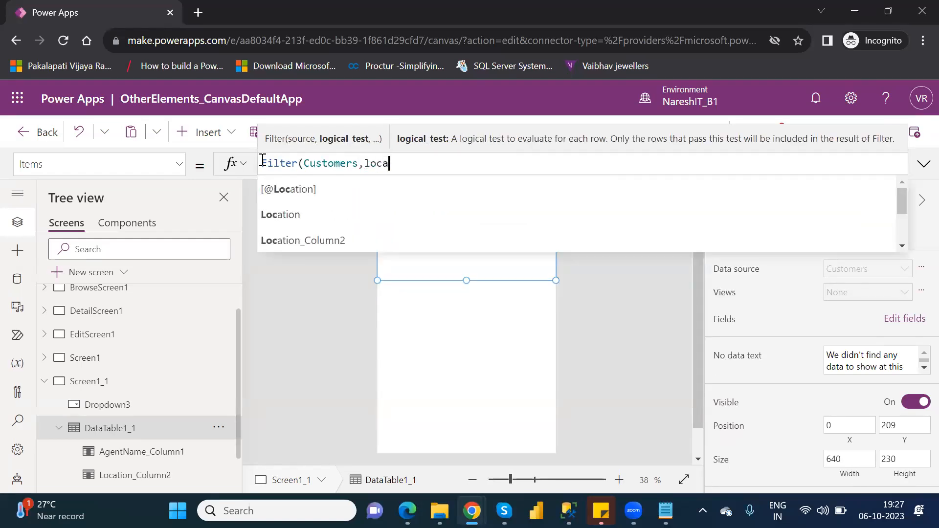
key(BackSpace)
key(BackSpace)
key(BackSpace)
key(BackSpace)
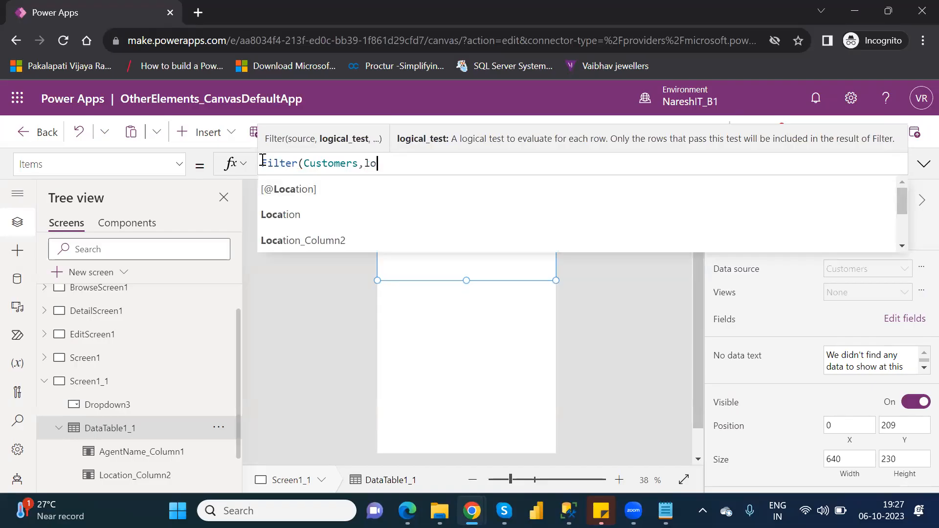
key(BackSpace)
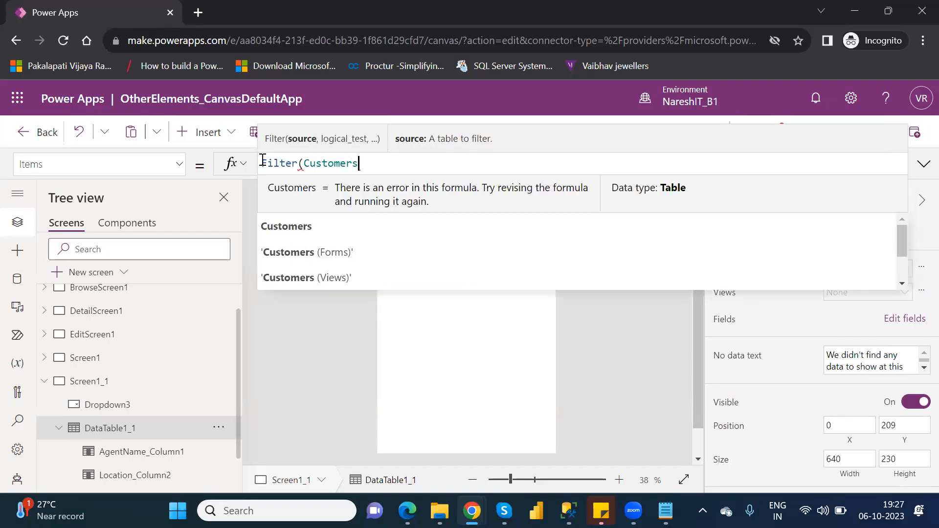
text(,)
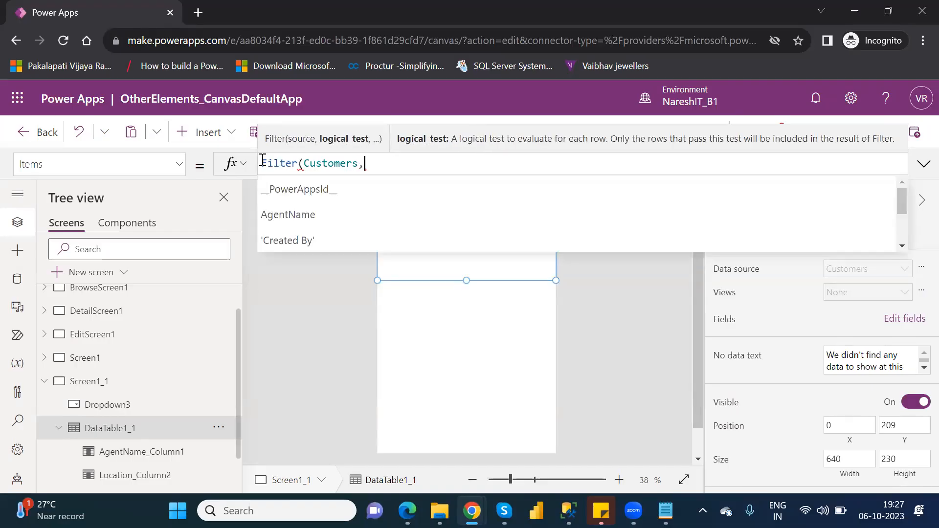
Start the Filter's logical test with the Location column of Customers followed by an equals sign
key(Down)
key(Down)
key(Down)
key(Down)
key(Down)
key(Down)
key(Down)
key(Down)
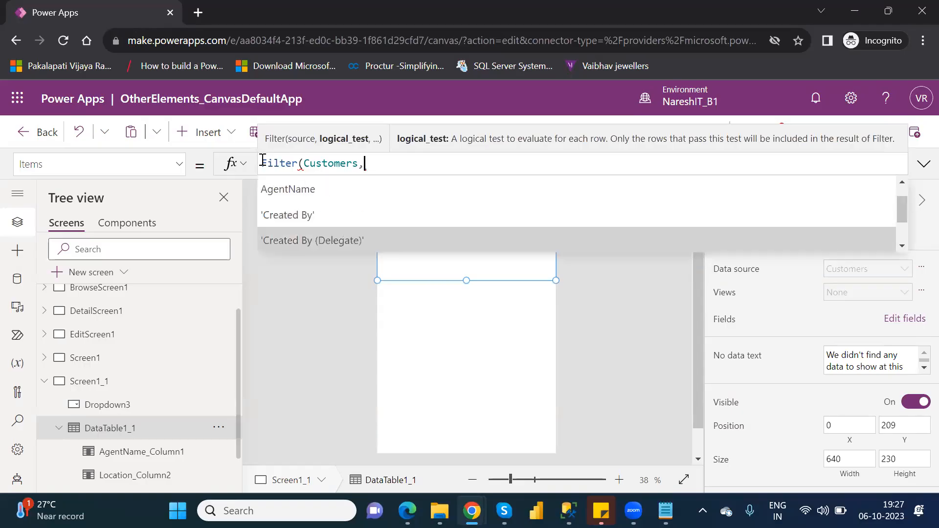
key(Down)
key(Down)
key(Down)
key(Down)
key(Down)
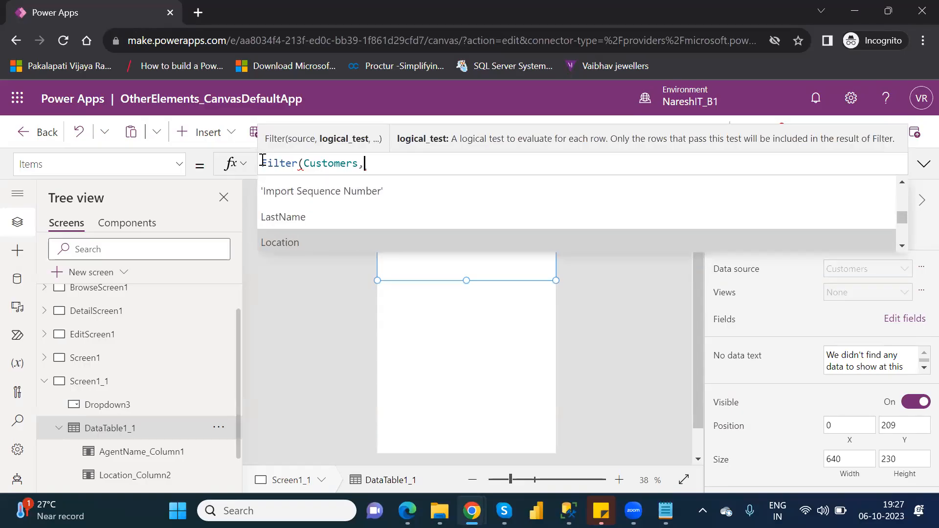
key(Up)
key(Tab)
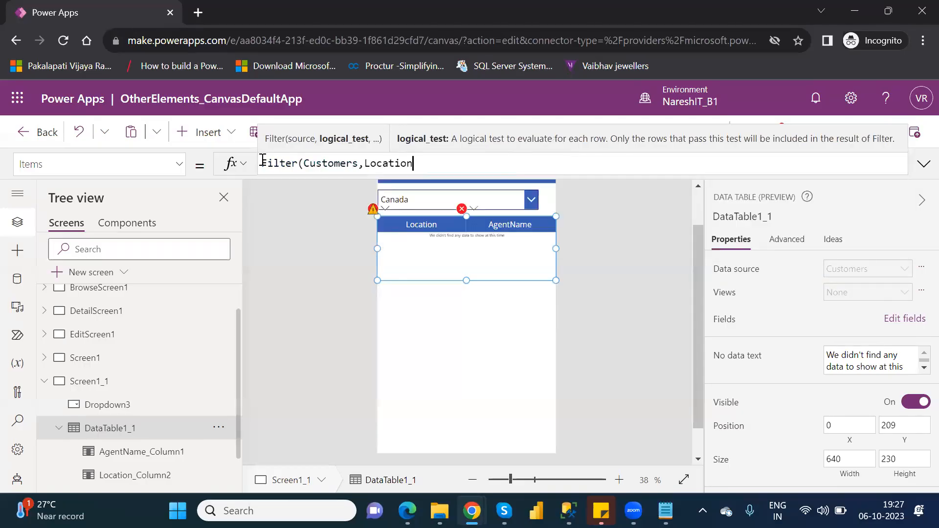
text(=)
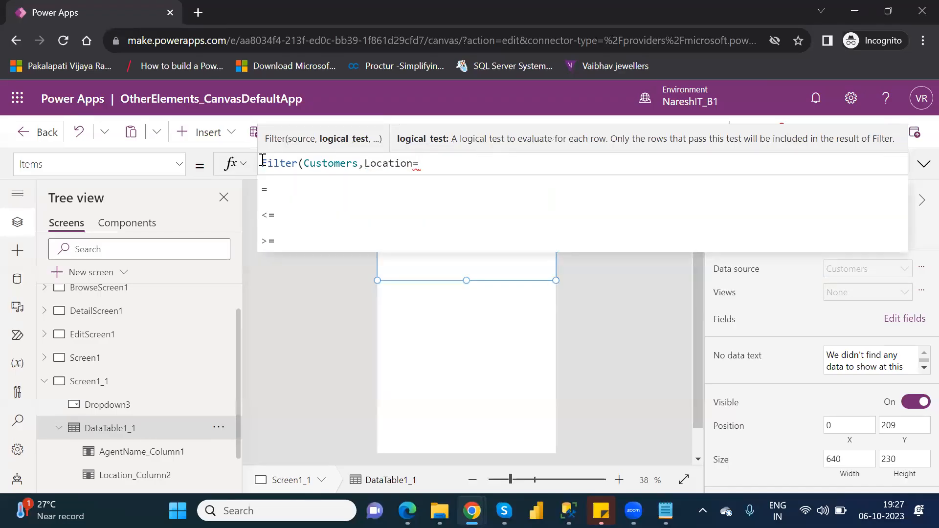
text(drop)
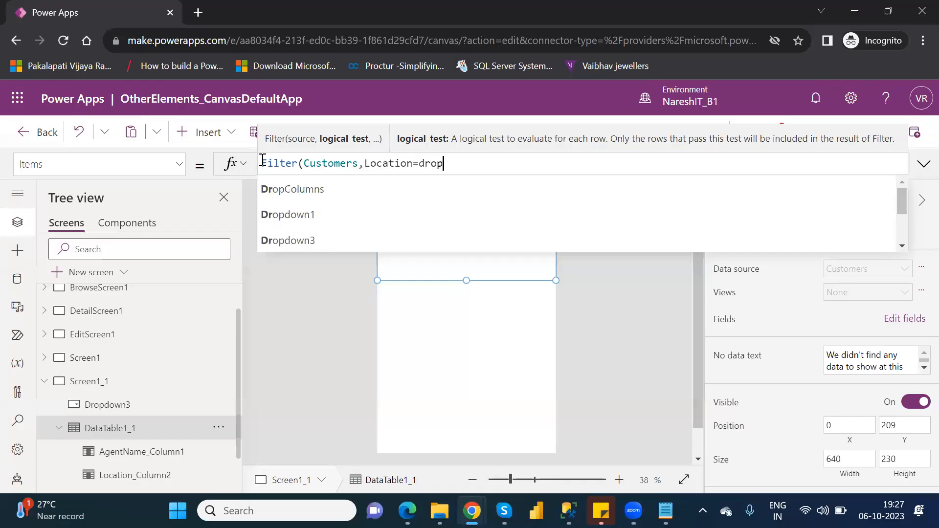
Reference the Dropdown3 control as the item compared with Location in the Filter formula
key(Down)
key(Down)
key(Down)
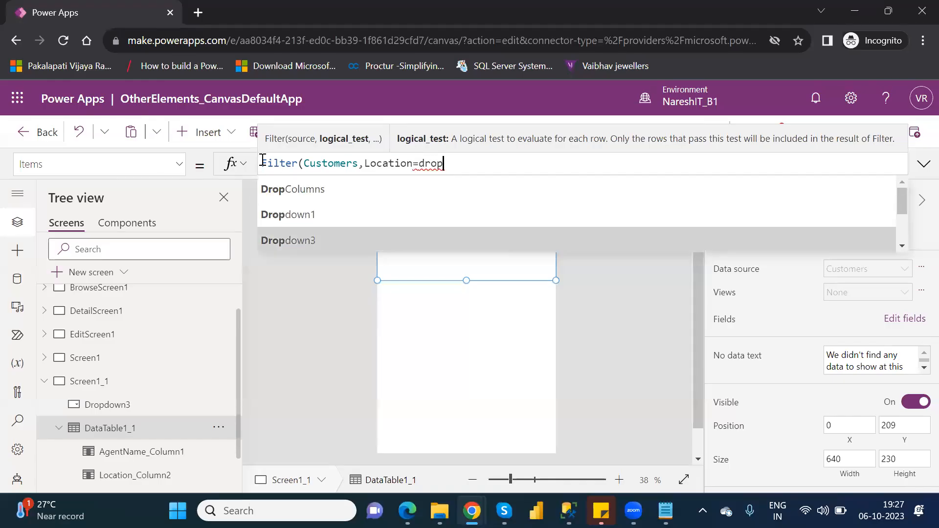
key(Tab)
text(.)
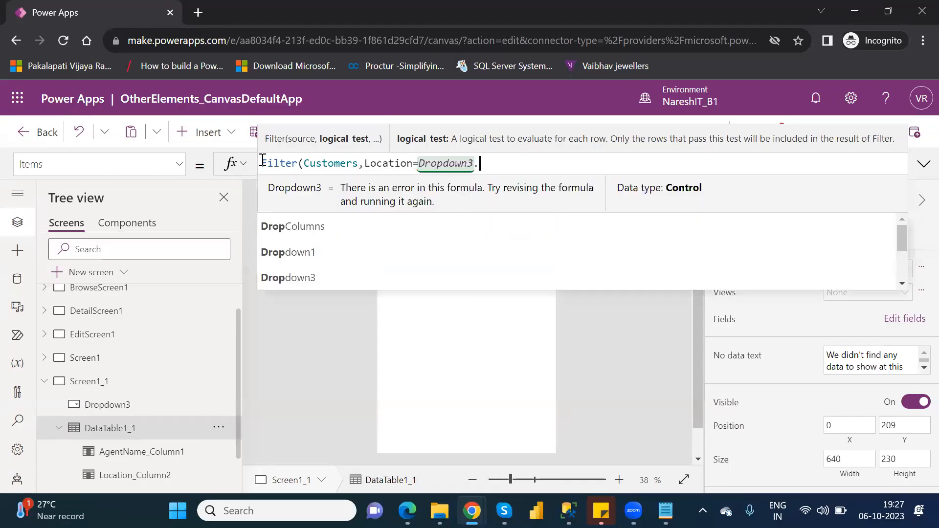
Complete the comparison with Dropdown3's Selected property and close the Filter formula's parenthesis
key(Down)
key(Down)
key(Down)
key(Down)
key(Down)
key(Down)
key(Down)
key(Down)
key(Down)
key(Down)
key(Down)
key(Down)
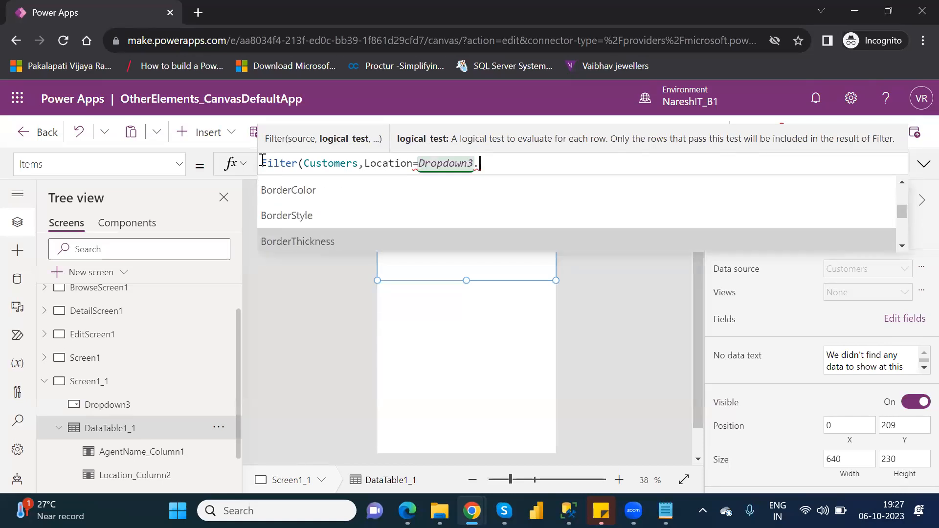
key(Down)
key(Down)
key(Down)
key(Down)
key(Down)
key(Down)
key(Down)
key(Down)
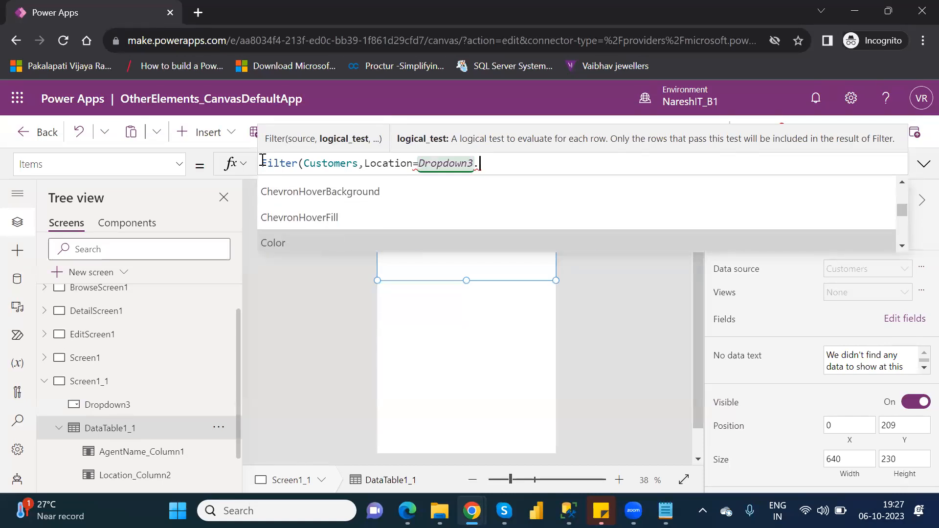
key(Down)
key(Down)
key(Down)
key(Down)
key(Down)
key(Down)
key(Down)
key(Down)
key(Down)
key(Down)
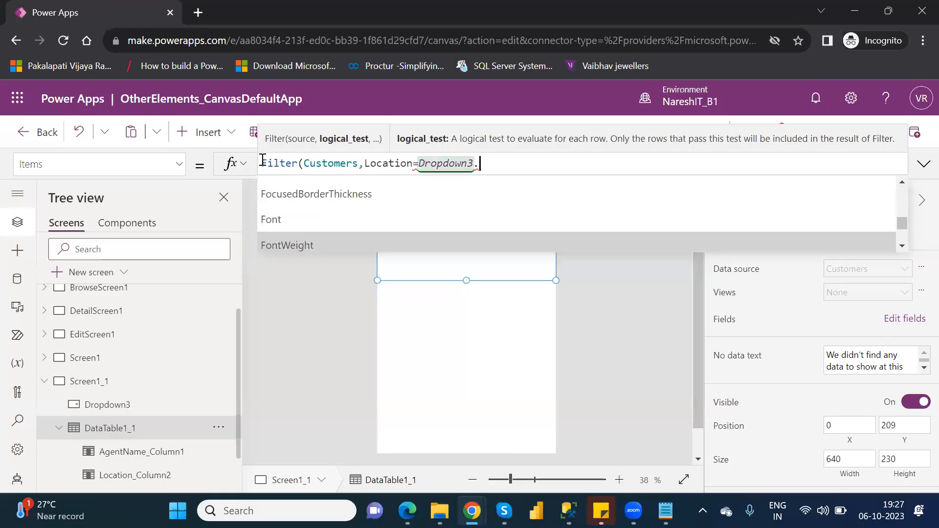
key(Down)
key(Down)
key(Down)
key(Down)
key(Down)
key(Down)
key(Down)
key(Down)
key(Down)
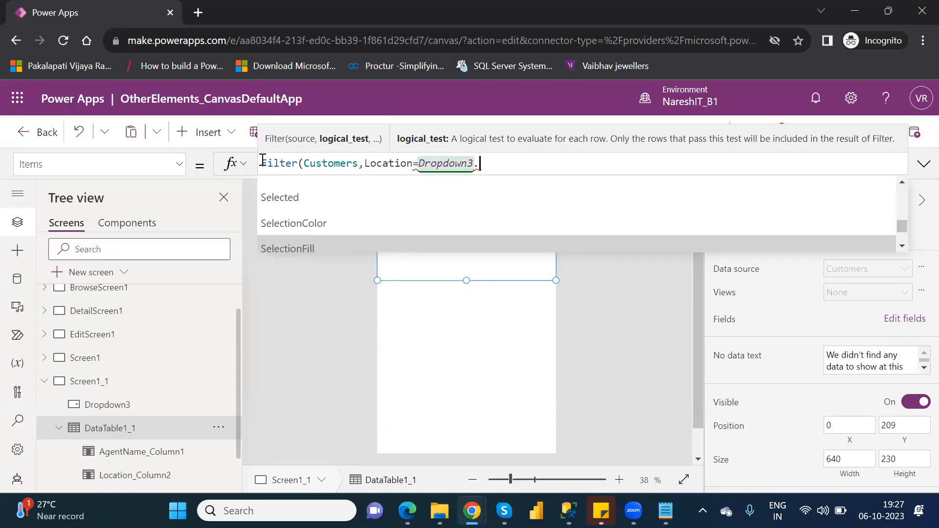
key(Up)
key(Up)
key(Return)
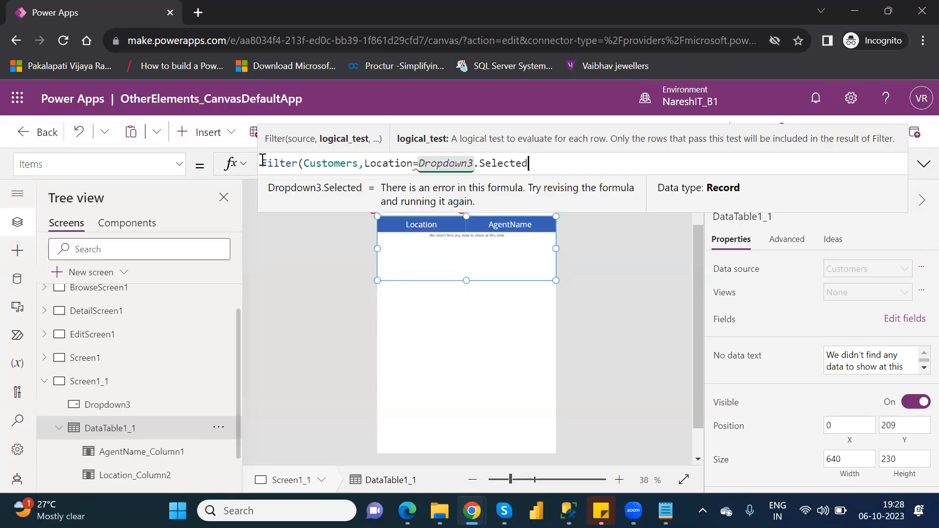
text())
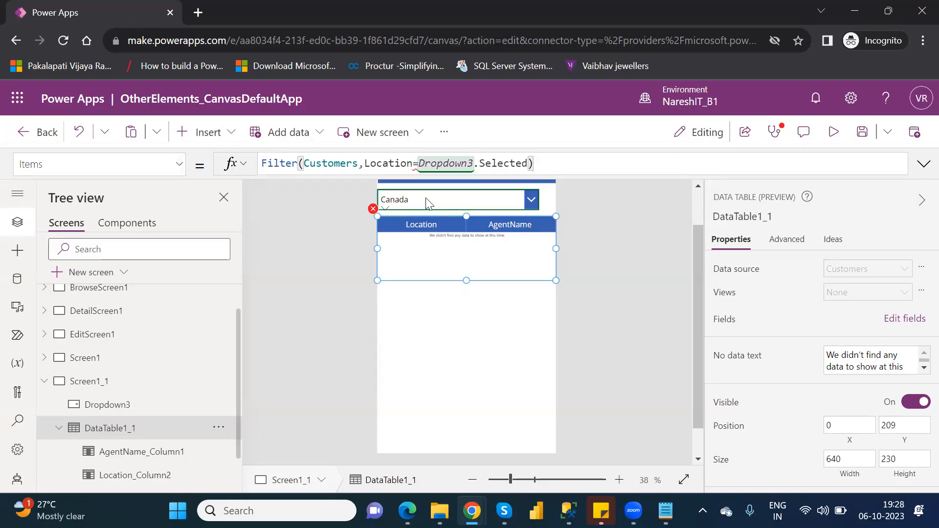
Inspect the data table's formula error and try adding another argument after Dropdown3.Selected in the Filter formula
click(373, 208)
click(417, 231)
click(528, 163)
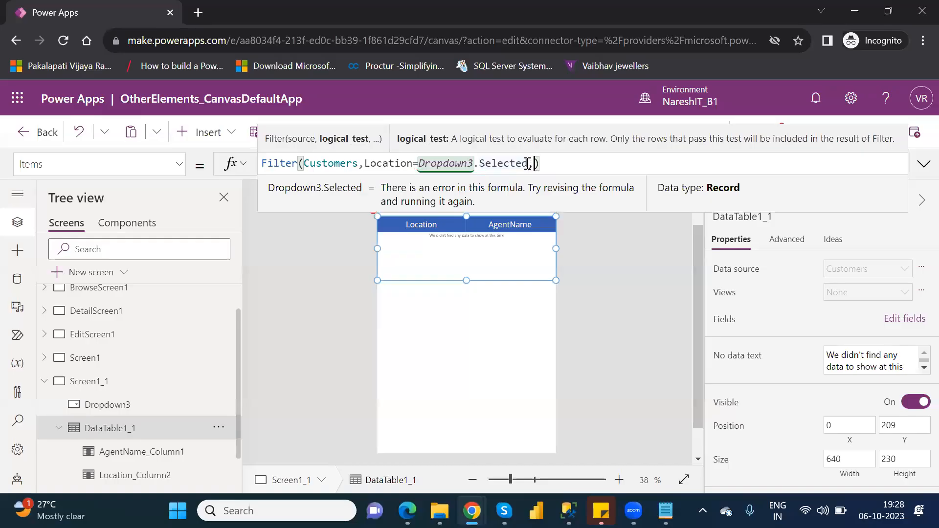
text(,)
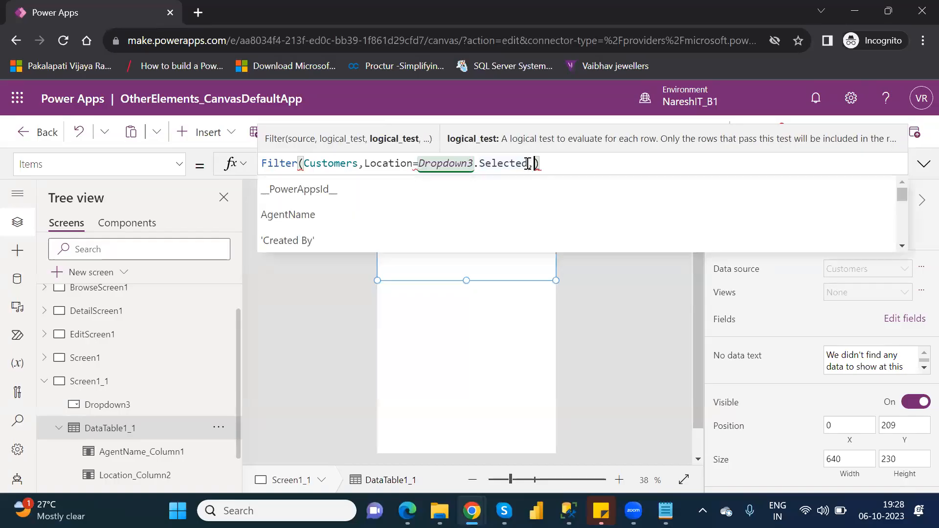
key(BackSpace)
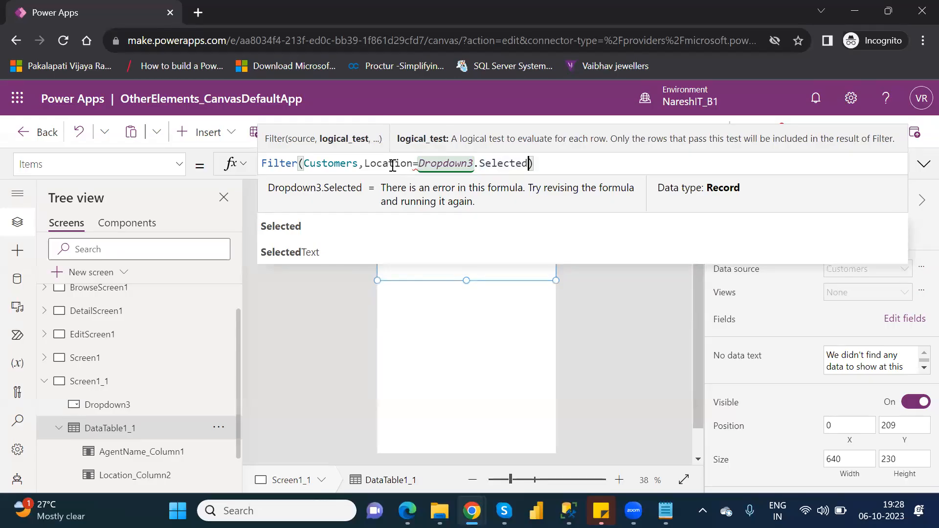
key(End)
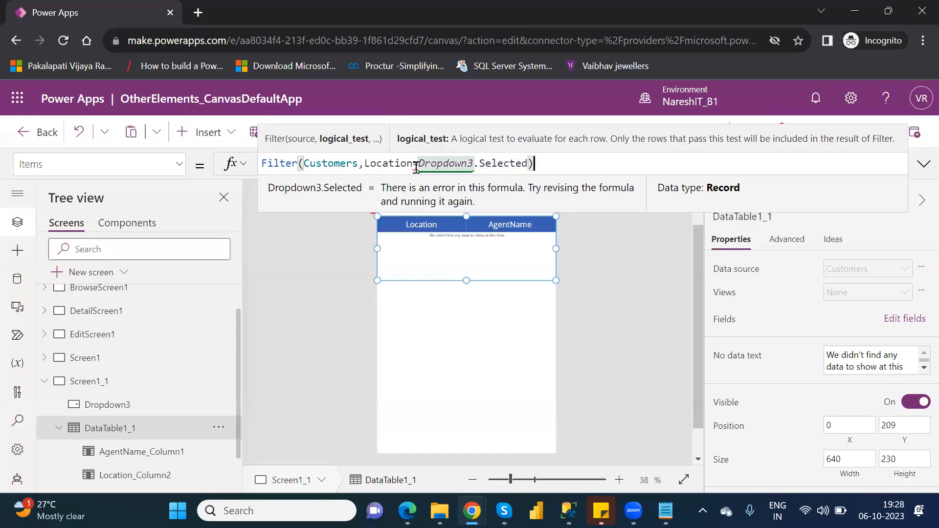
Try the <= operator in place of the equals sign between Location and Dropdown3 in the Filter formula
click(416, 165)
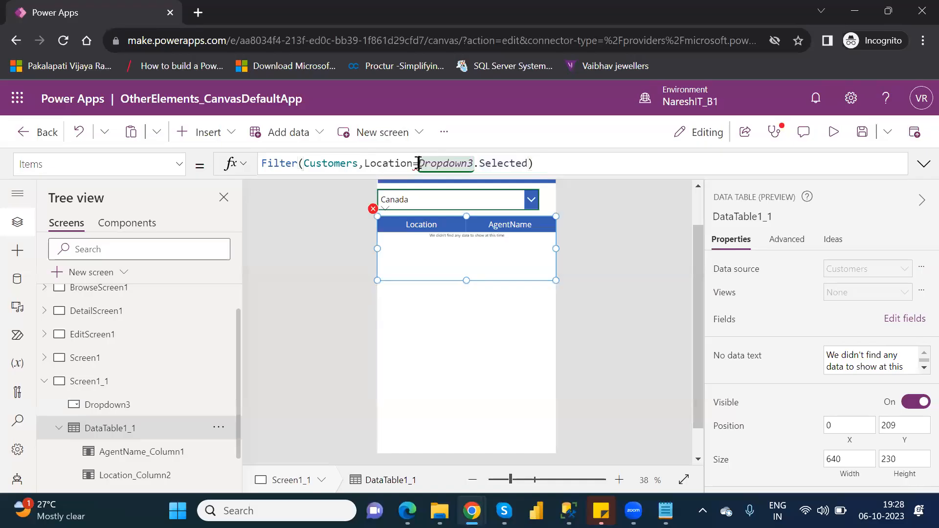
key(BackSpace)
text(<=)
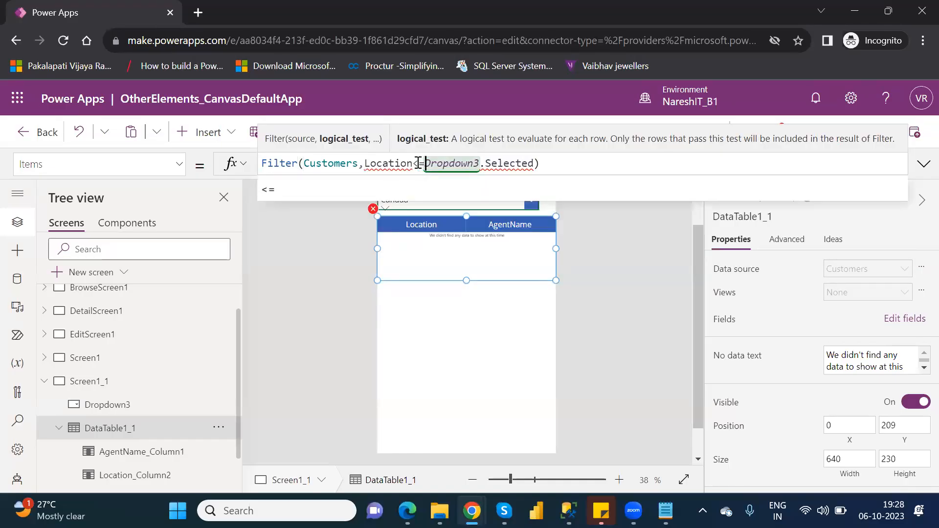
key(BackSpace)
key(BackSpace)
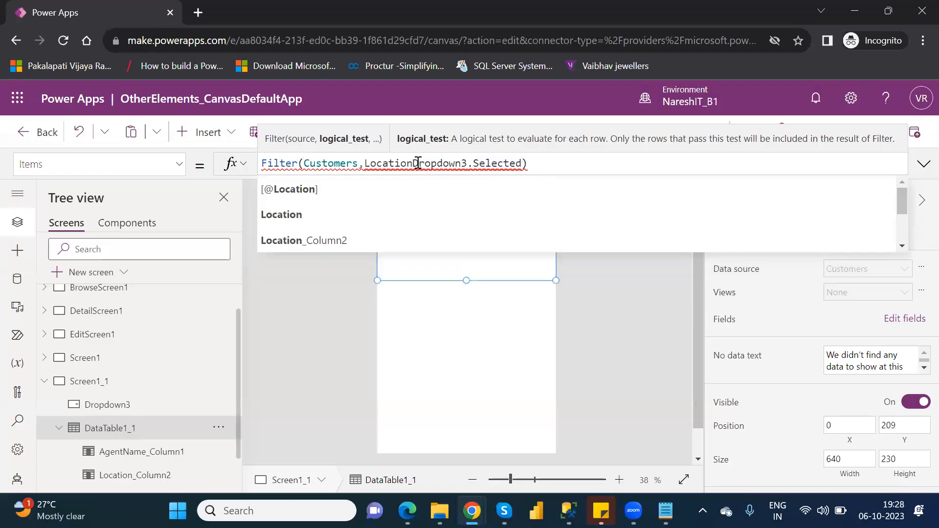
text(=)
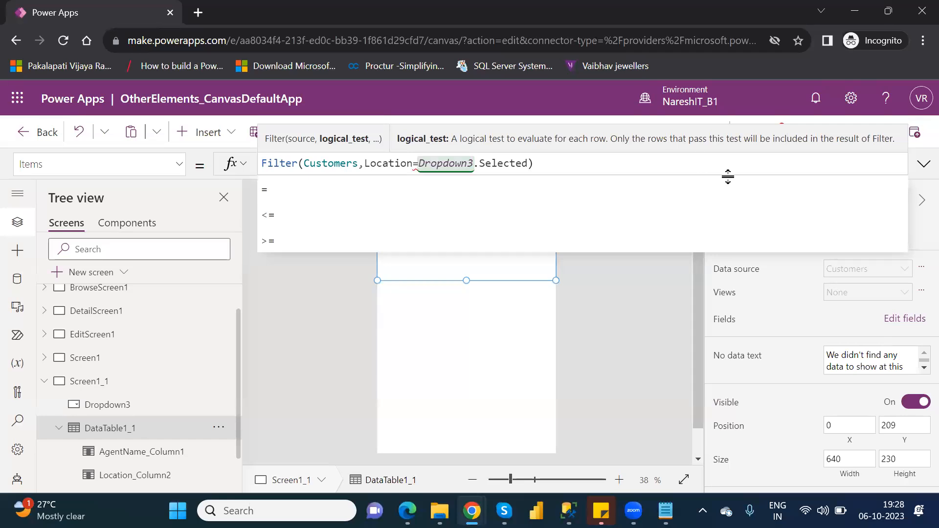
Examine the data table's formula error and compare its Filter formula with the Items formula of Dropdown3
click(627, 339)
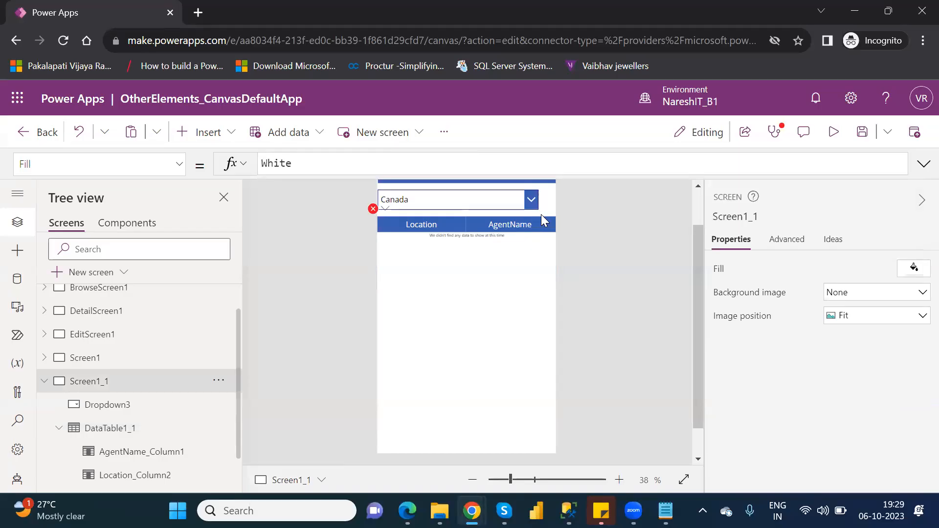
click(159, 429)
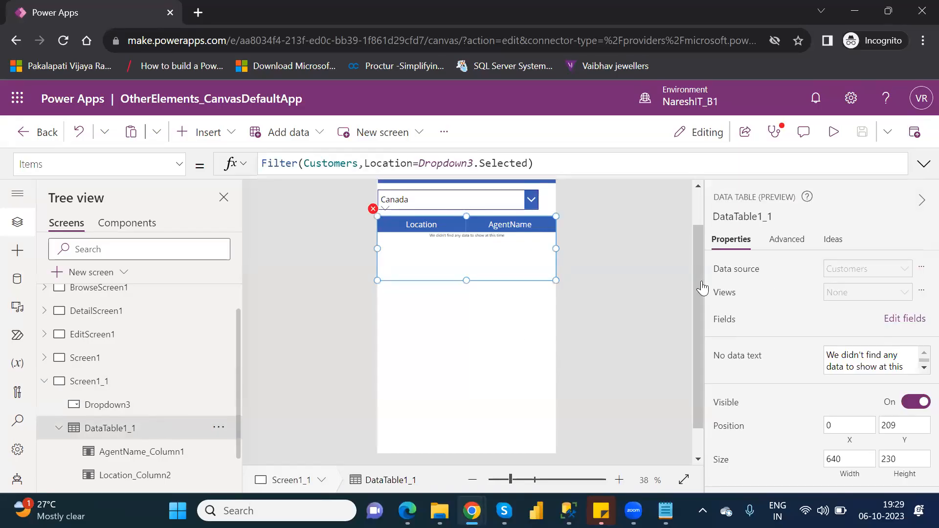
click(108, 406)
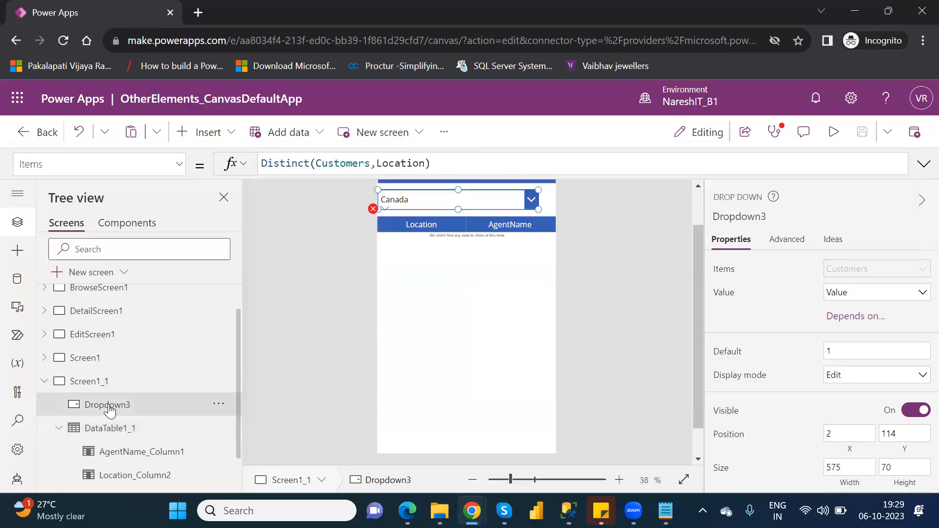
click(121, 437)
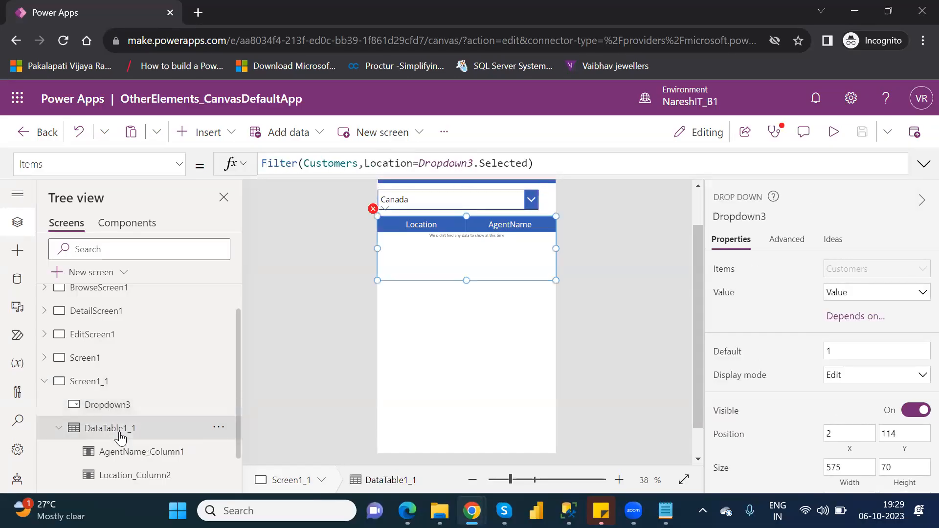
click(374, 209)
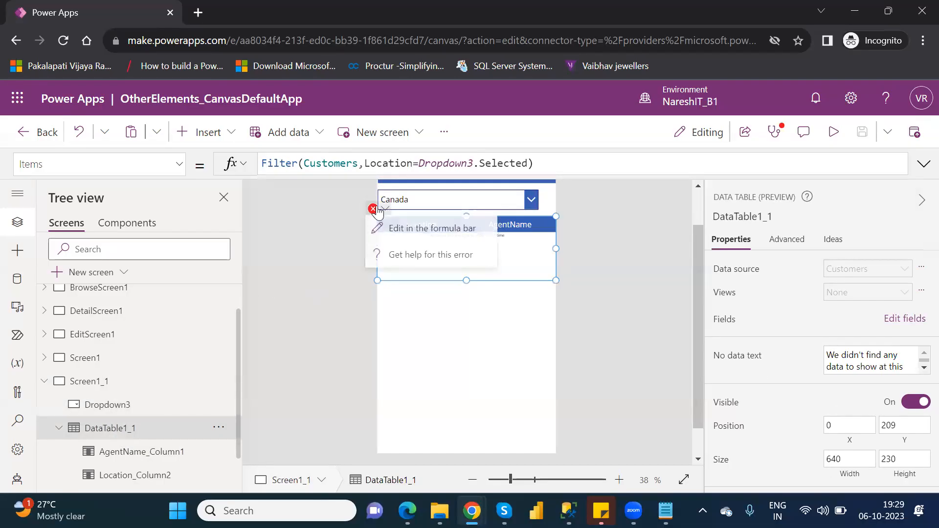
click(425, 243)
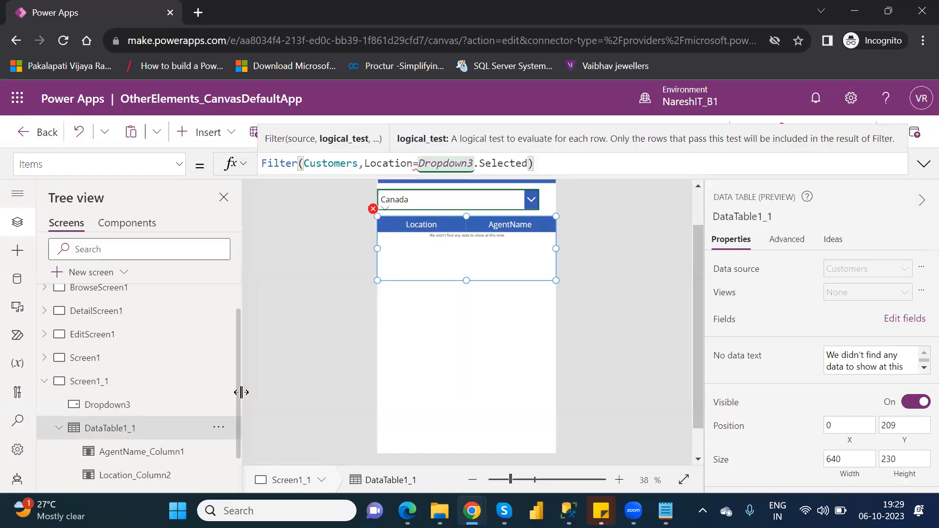
drag(240, 409, 245, 445)
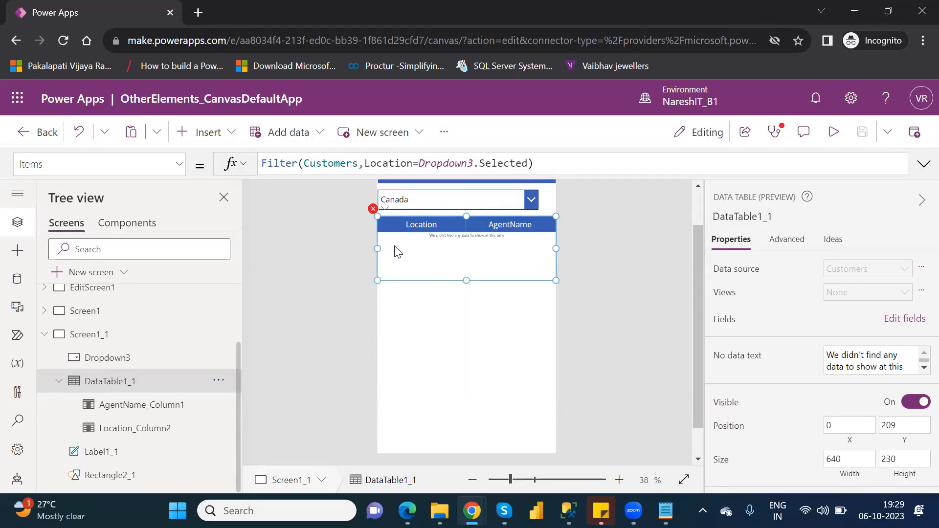
mouse_move(374, 211)
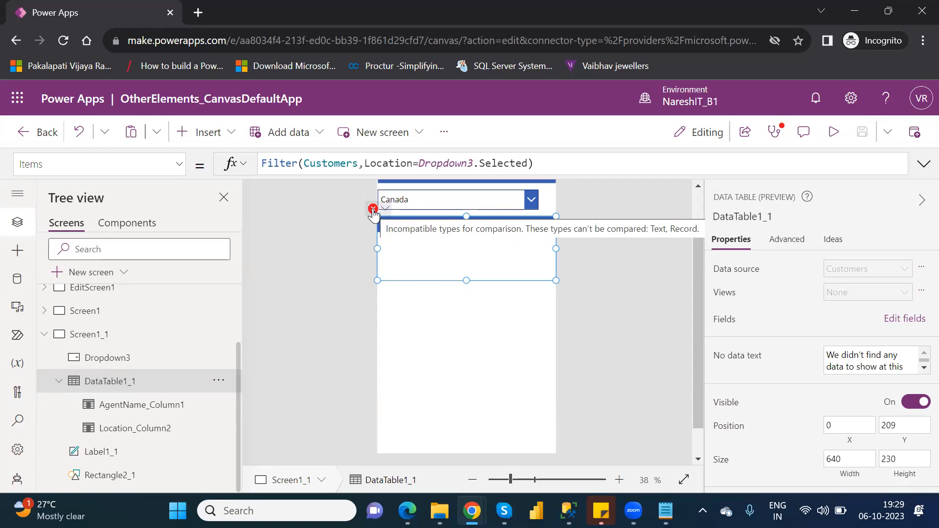
Remove the Selected property and closing parenthesis after Dropdown3 in the data table's Filter formula, keeping the dot
click(420, 164)
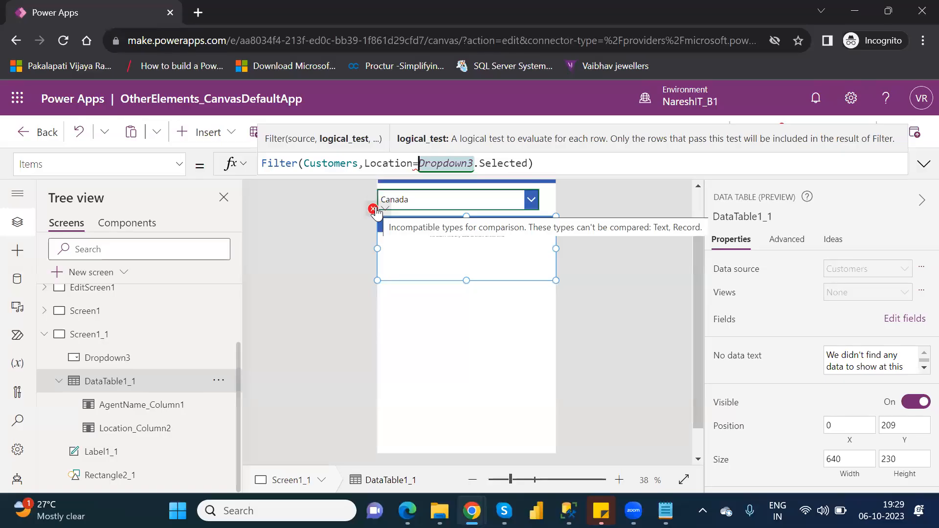
click(530, 165)
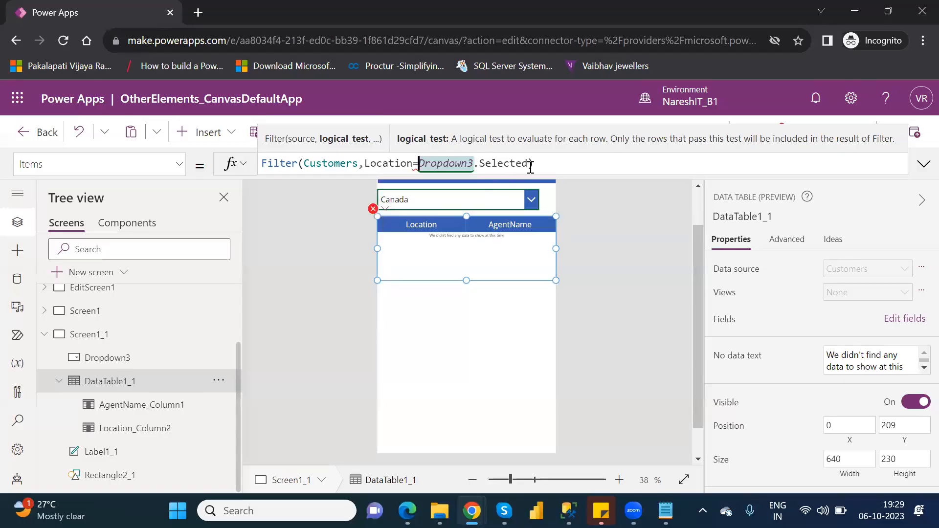
key(BackSpace)
key(BackSpace)
key(BackSpace)
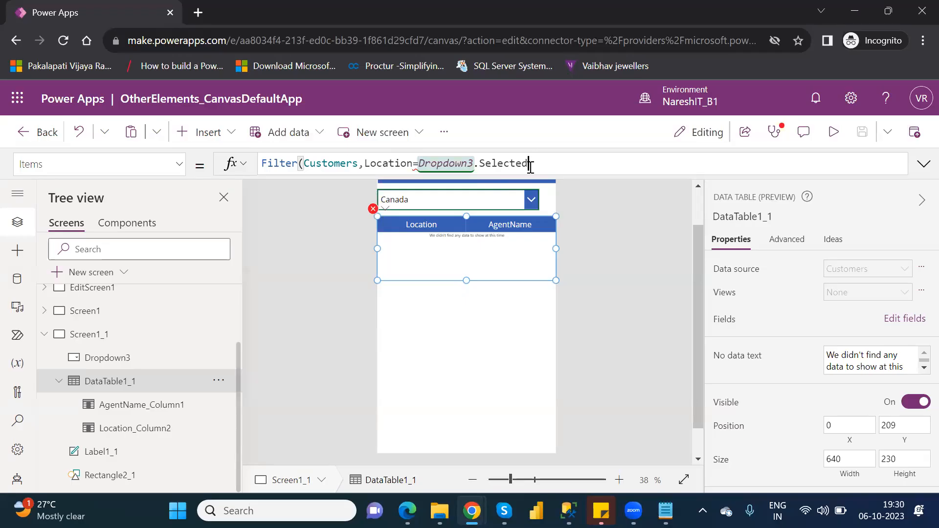
key(BackSpace)
key(BackSpace)
key(BackSpace)
key(BackSpace)
key(BackSpace)
key(BackSpace)
key(BackSpace)
text(.v)
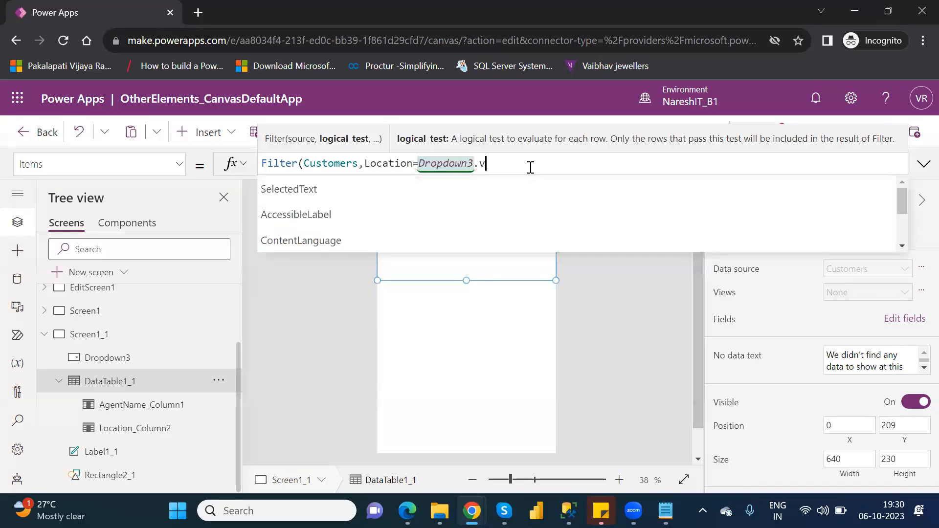
key(BackSpace)
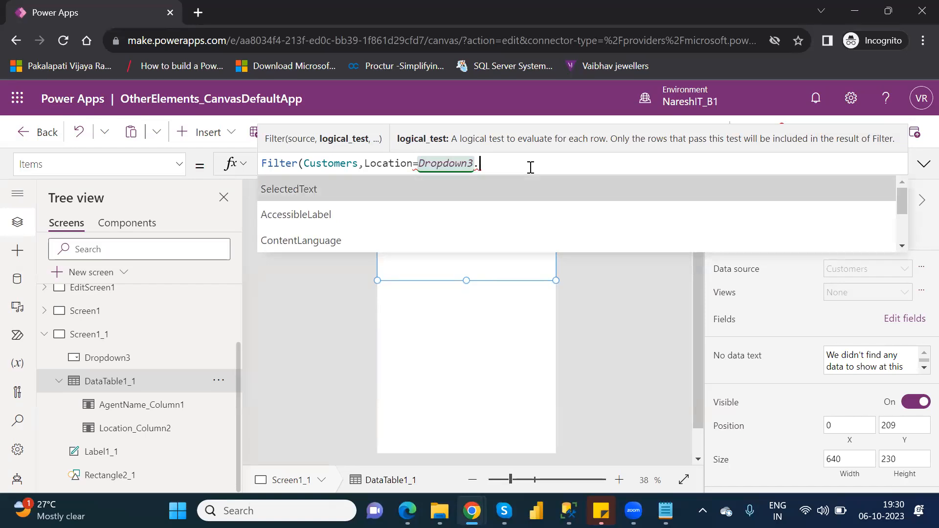
Browse the properties suggested for Dropdown3 and insert Selected into the Filter formula
key(Down)
key(Down)
key(Down)
key(Down)
key(Down)
key(Down)
key(Down)
key(Down)
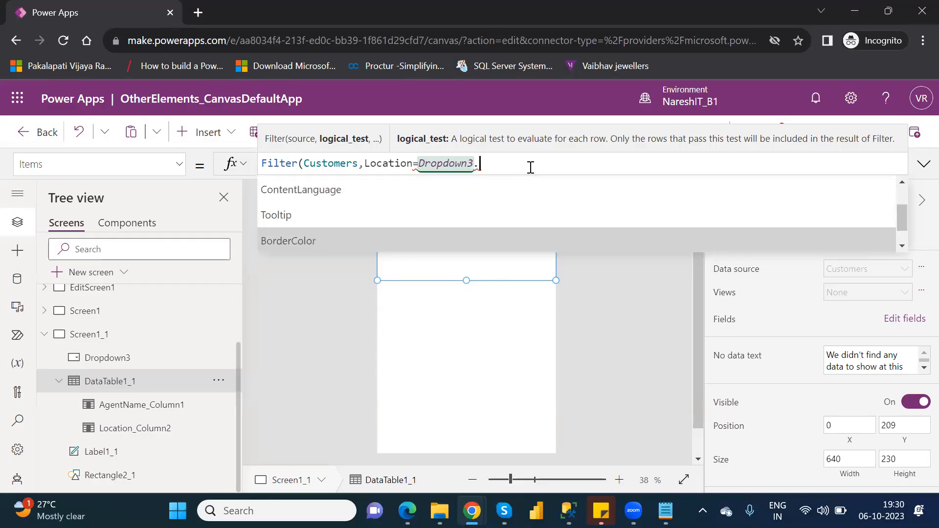
key(Down)
key(Down)
key(Down)
key(Down)
key(Down)
key(Down)
key(Down)
key(Down)
key(Down)
key(Down)
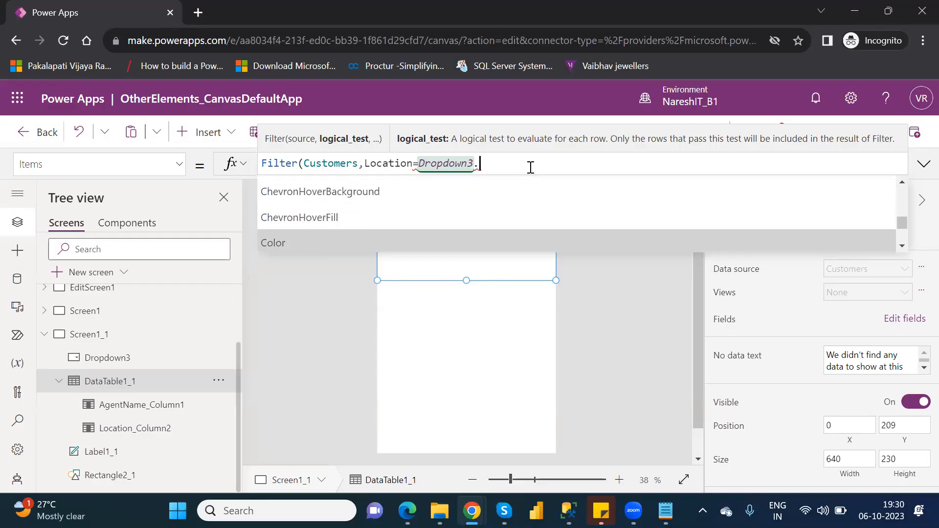
key(Down)
key(Down)
key(Down)
key(Down)
key(Down)
key(Down)
key(Down)
key(Down)
key(Down)
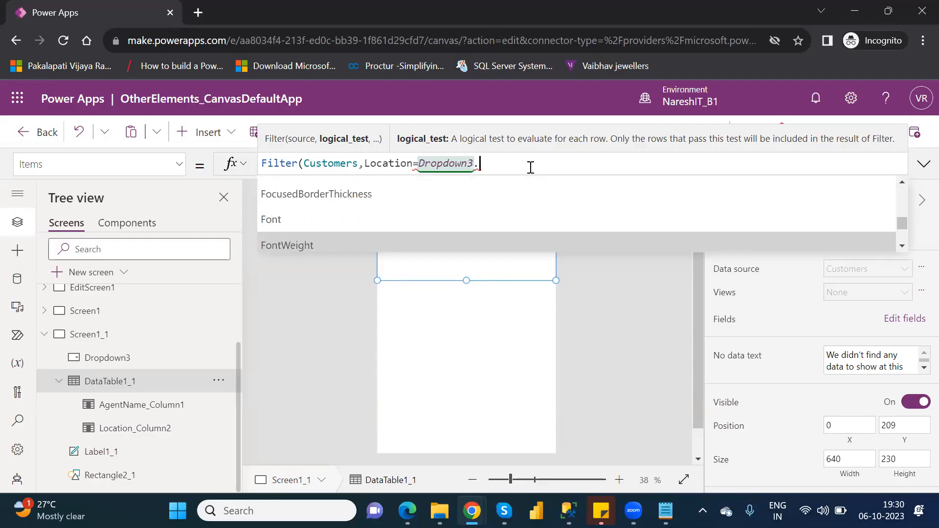
key(Down)
key(Down)
key(Down)
key(Down)
key(Down)
key(Down)
key(Down)
key(Down)
key(Down)
key(Down)
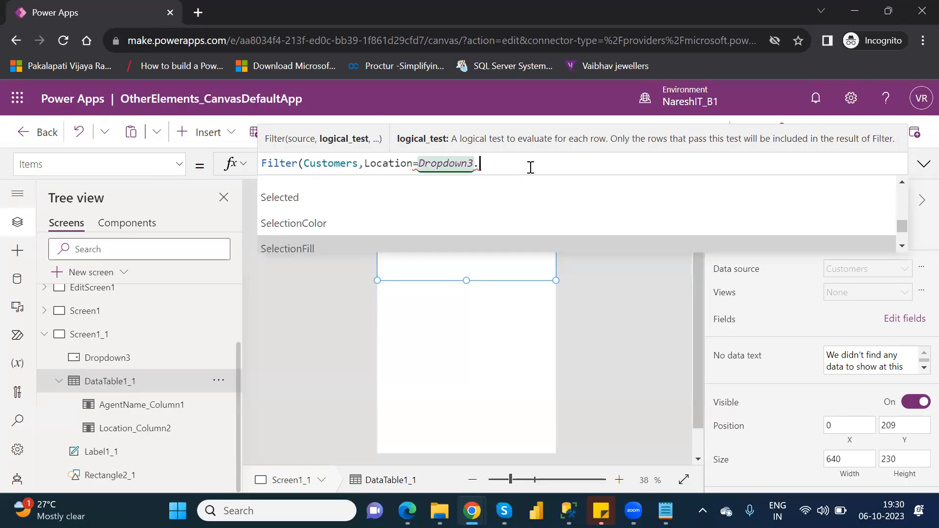
key(Up)
key(Up)
key(Tab)
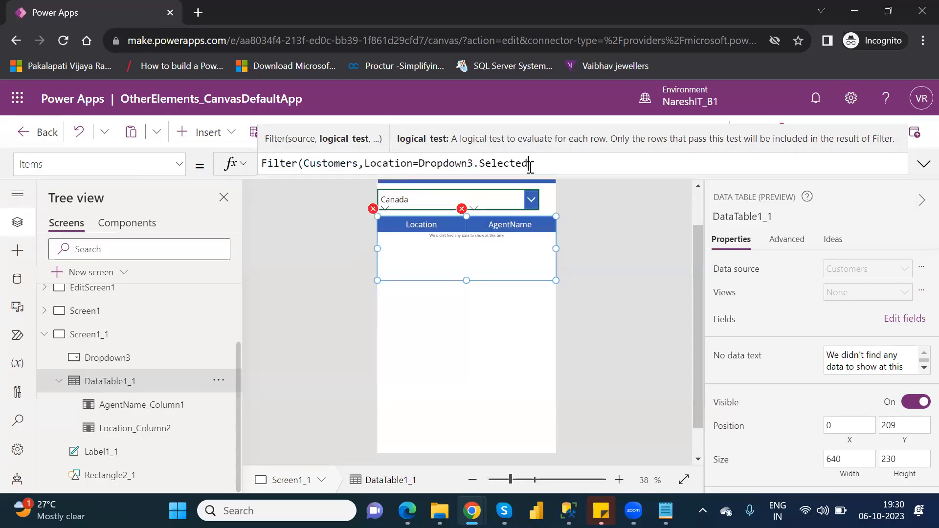
Append the Value property to Dropdown3.Selected and close the Filter formula's parenthesis
text(.)
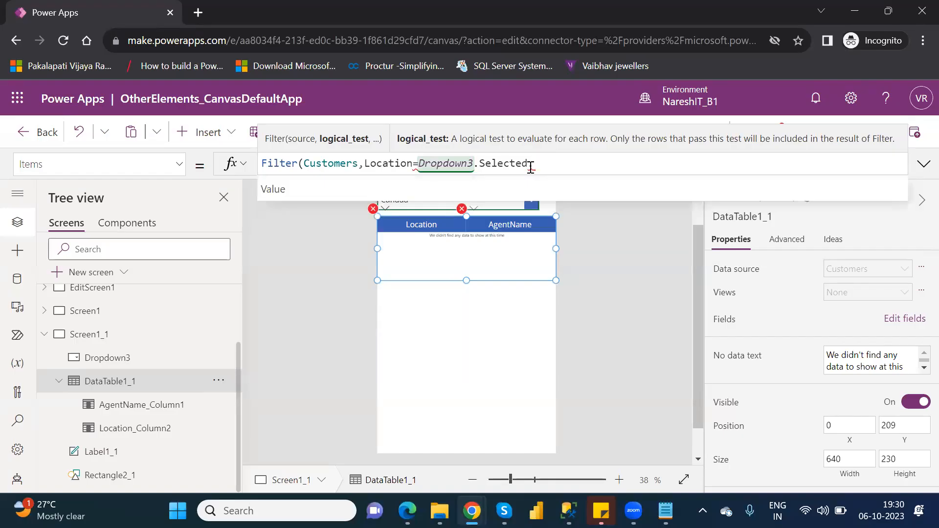
key(Tab)
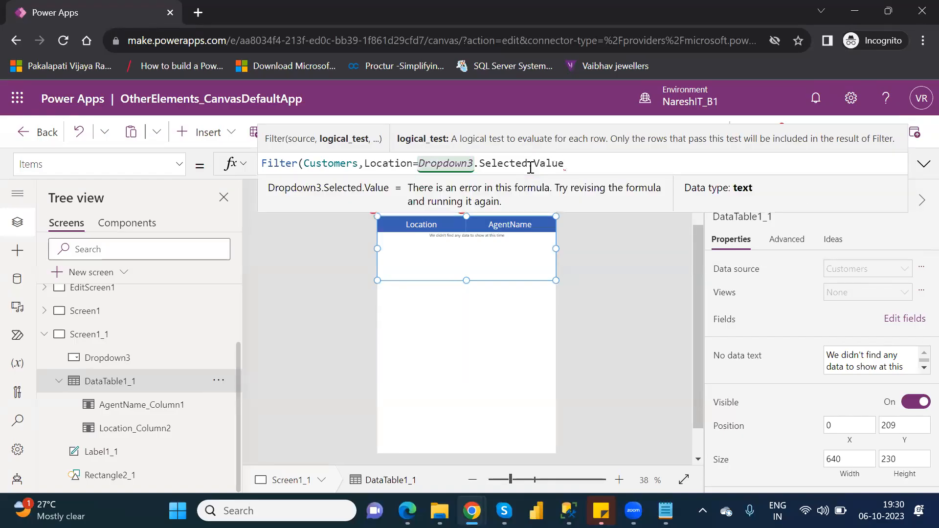
text())
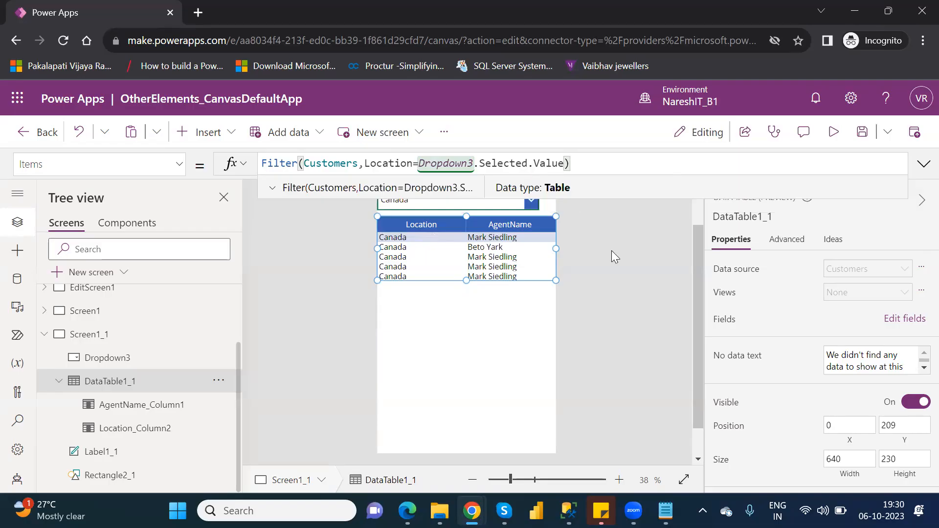
scroll(693, 213, up, 2)
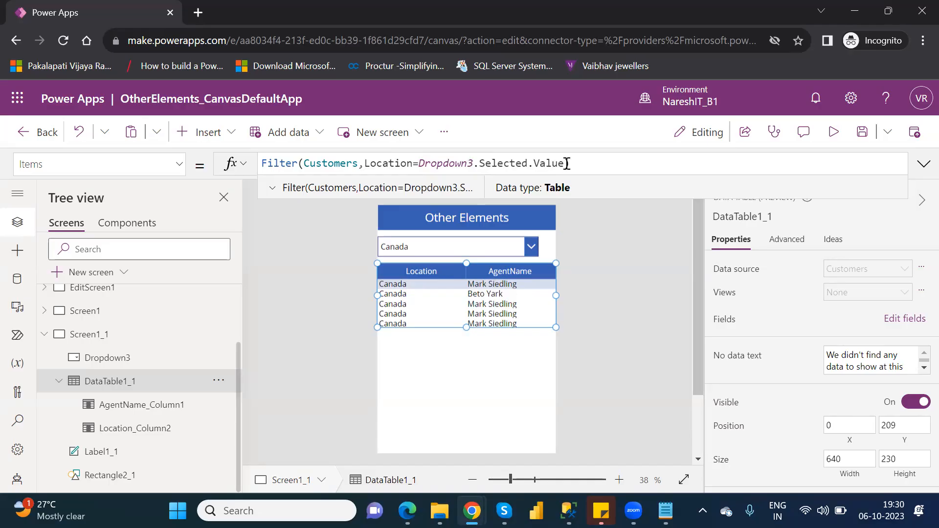
drag(565, 163, 475, 165)
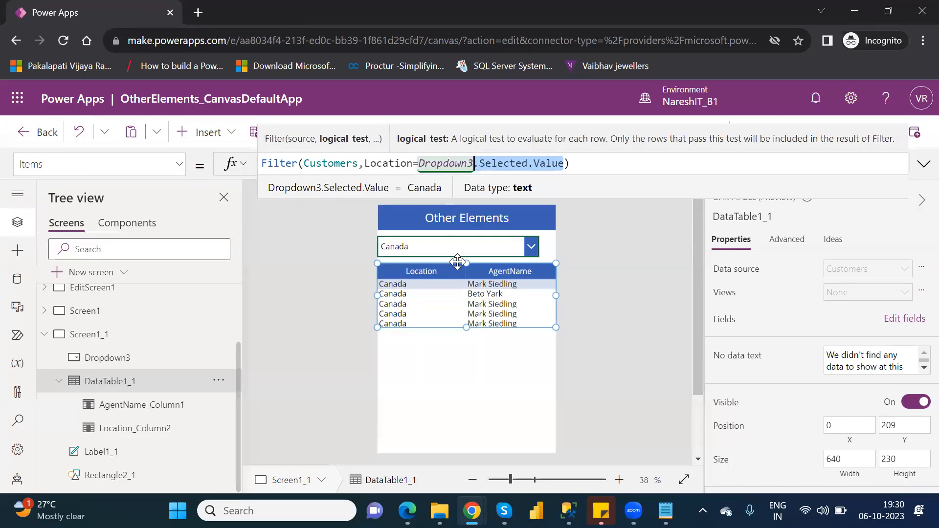
Replace the drop down on Screen1_1 with a combo box placed between the Other Elements header and the data table at X 32, Y 114
click(497, 251)
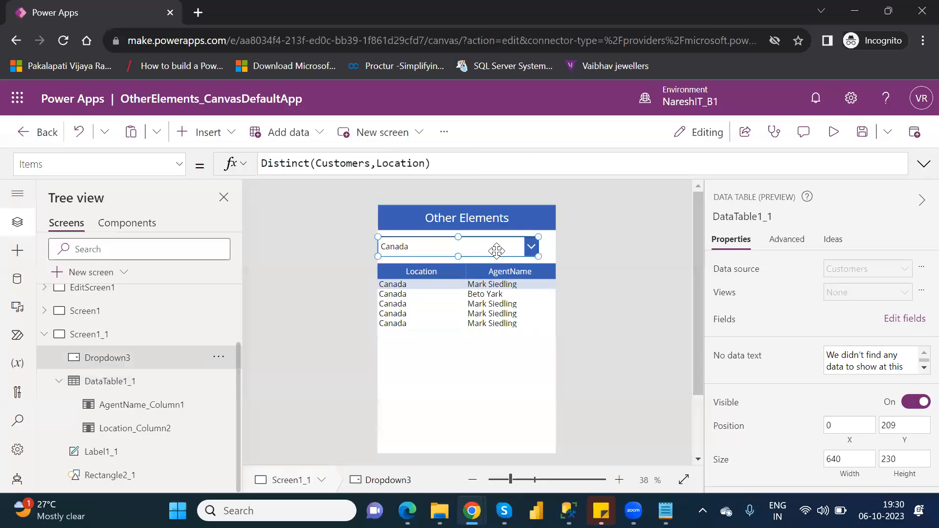
key(Delete)
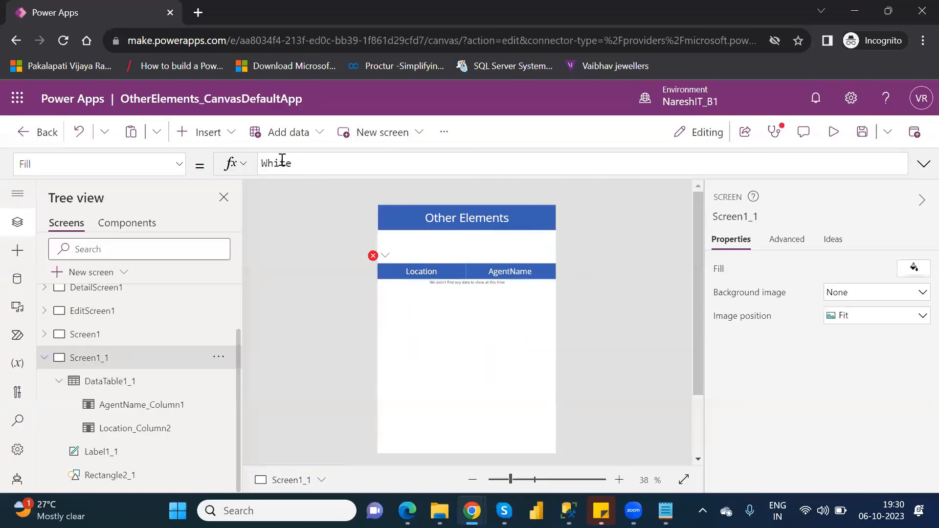
click(221, 144)
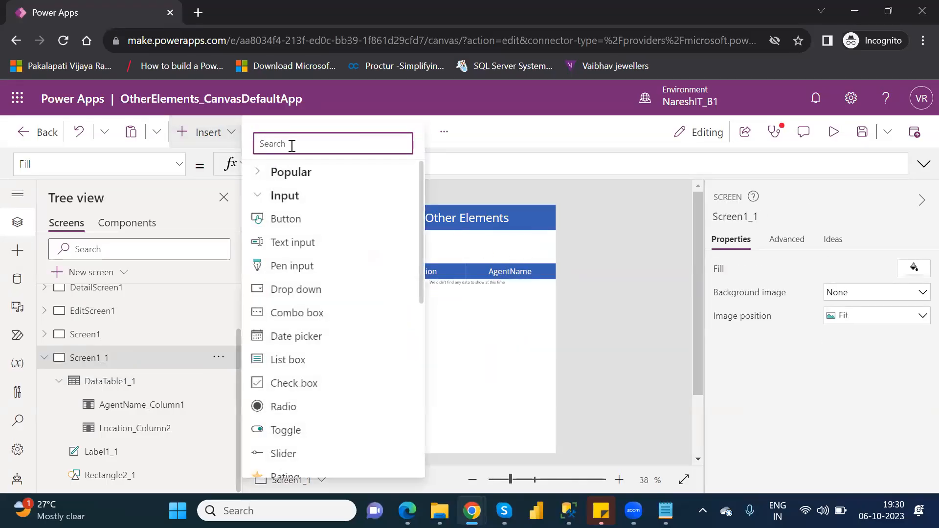
text(com)
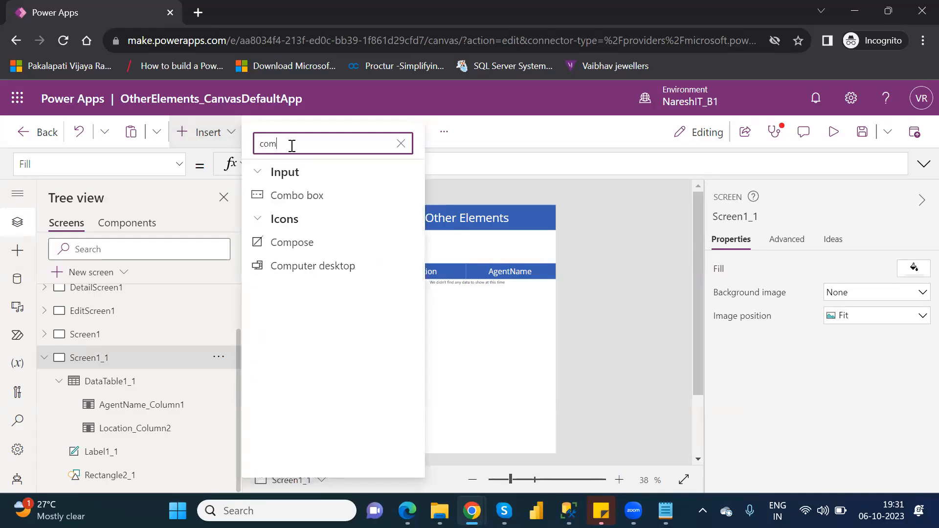
click(324, 194)
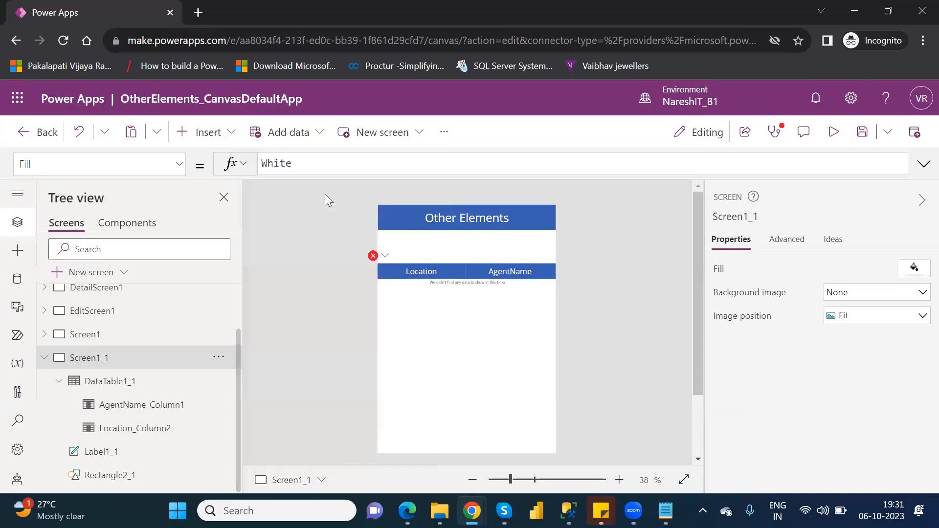
click(463, 244)
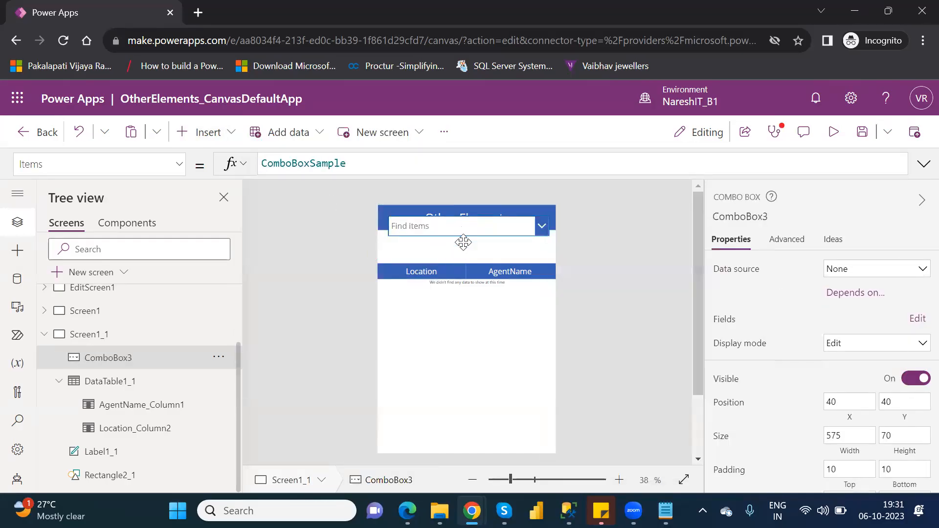
drag(463, 248, 462, 255)
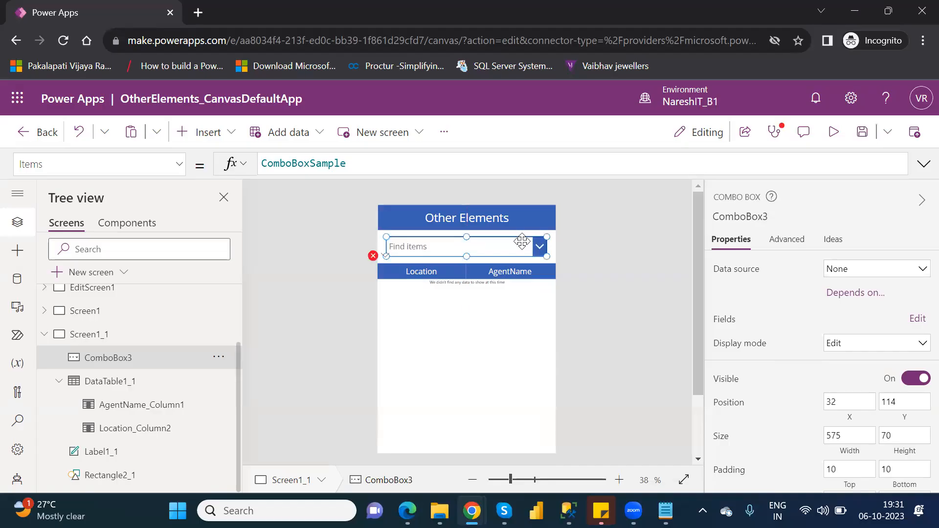
Set the combo box's data source to the Customers table and check the available views, keeping None
click(856, 269)
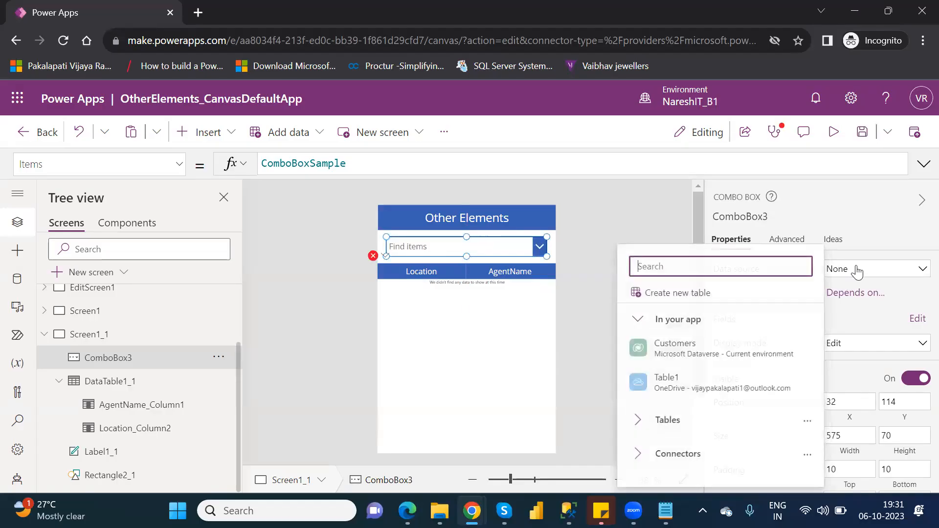
click(690, 348)
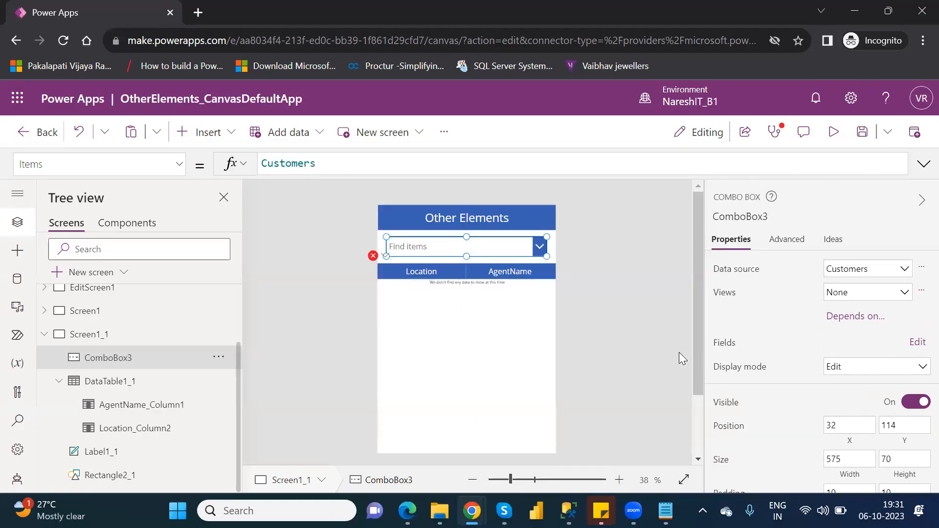
click(854, 293)
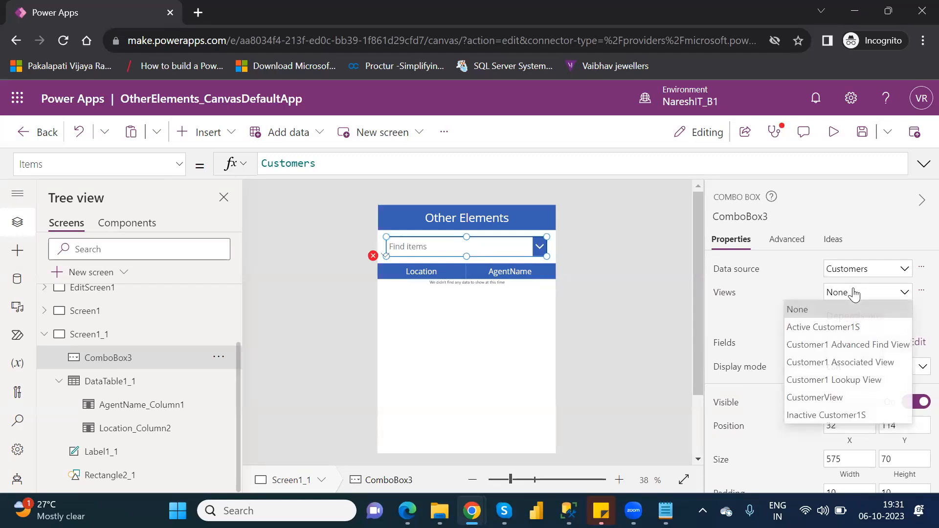
click(732, 309)
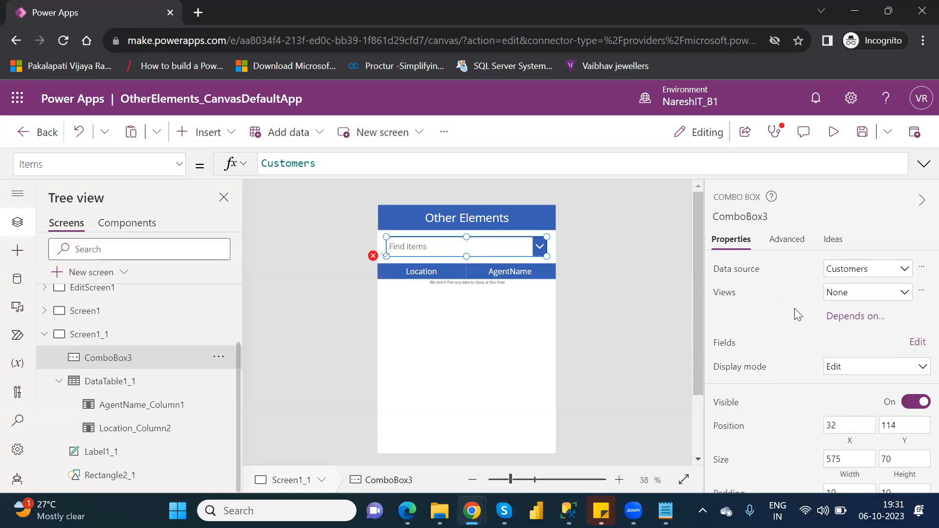
Edit the combo box's fields so both the primary text and the search field use Location
click(917, 342)
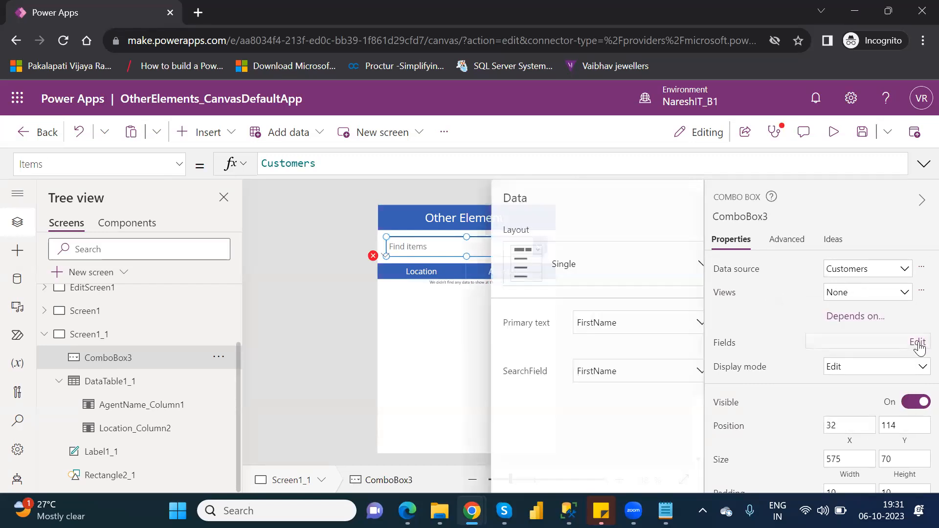
click(648, 338)
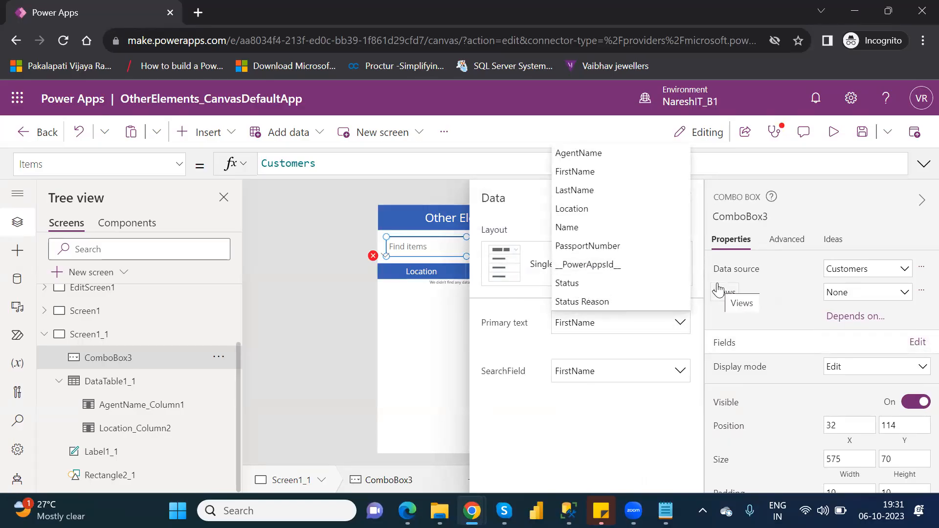
click(572, 209)
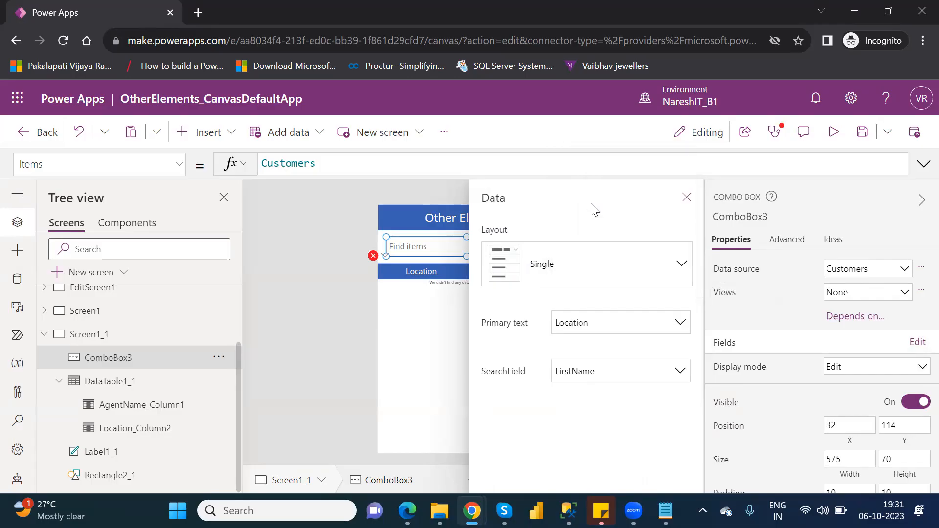
click(646, 371)
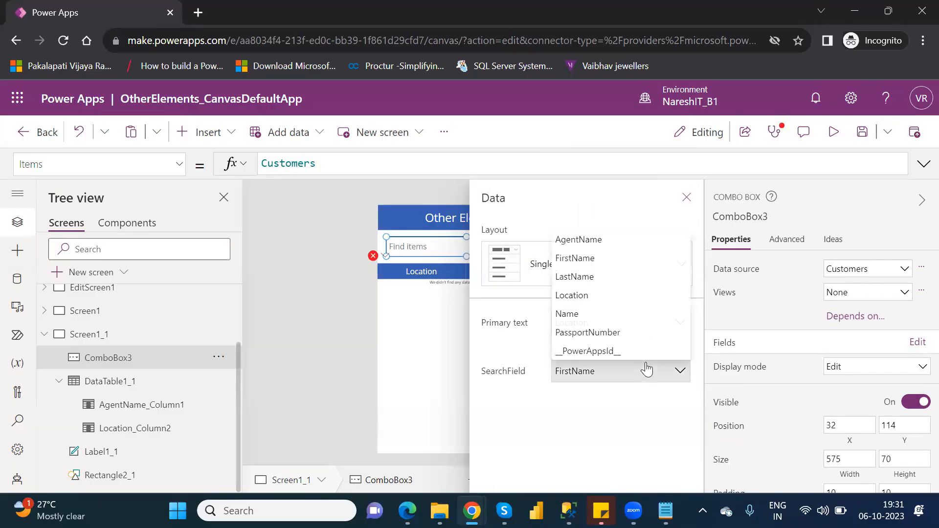
click(587, 295)
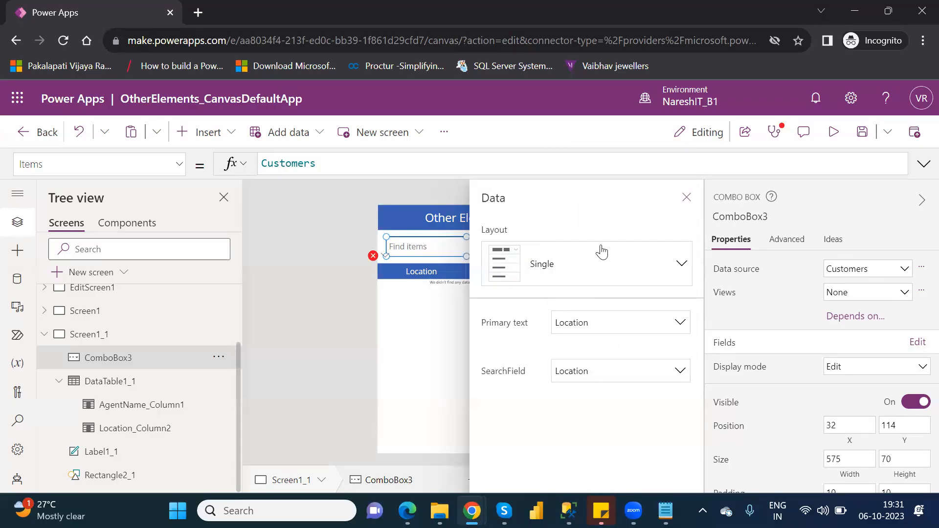
click(689, 198)
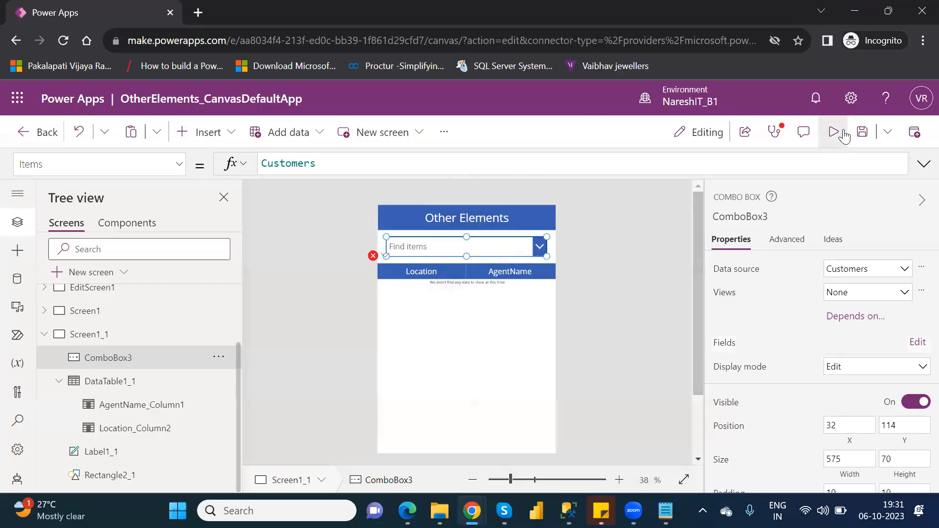
Preview the app to check the locations listed in the combo box, and return to editing
click(842, 130)
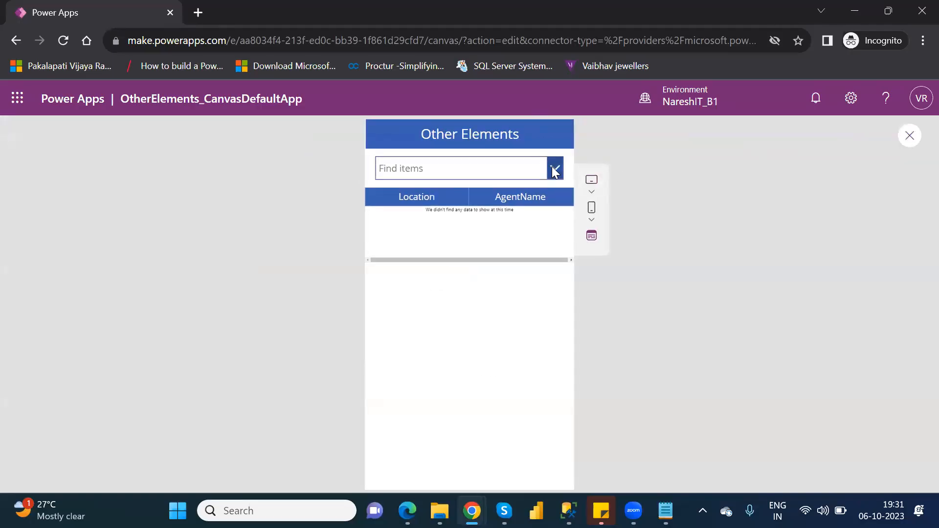
click(555, 168)
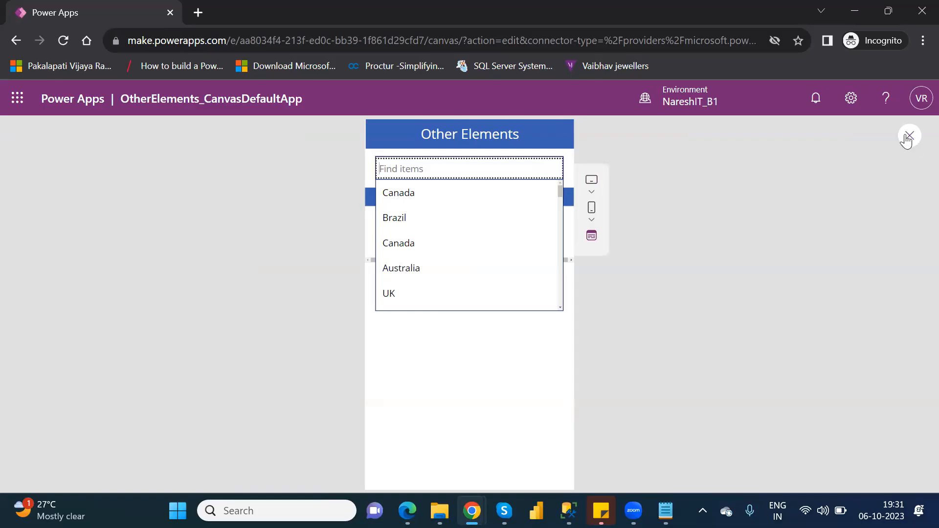
click(909, 137)
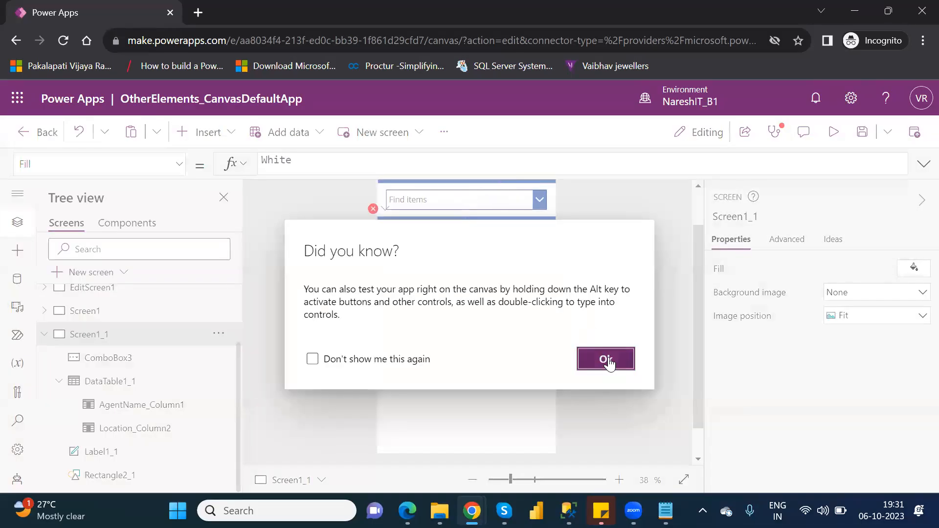
click(606, 360)
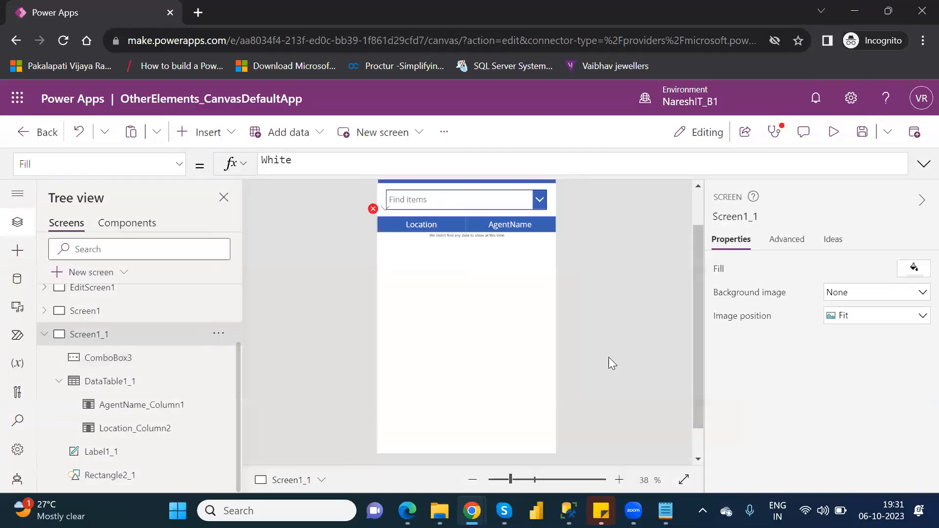
Change the combo box's Items formula to Distinct(Customers,Location)
click(429, 203)
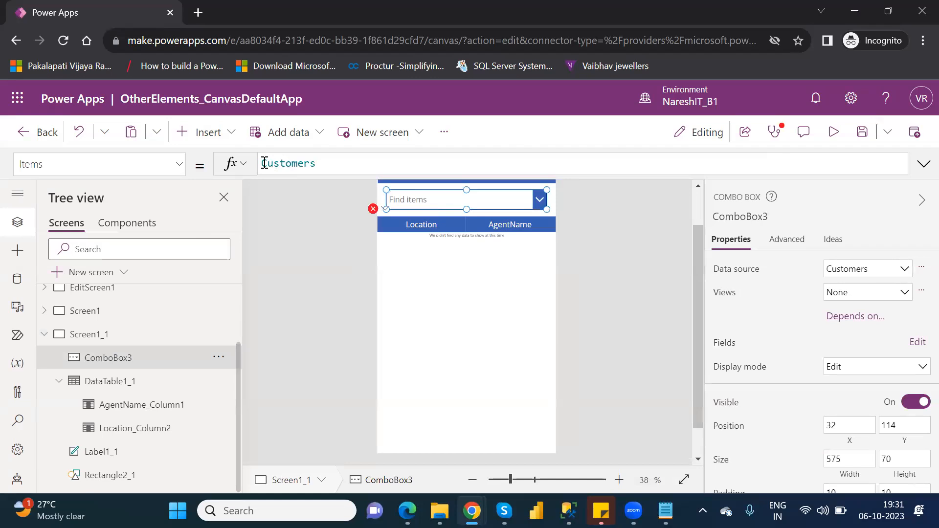
click(264, 163)
text(distinc)
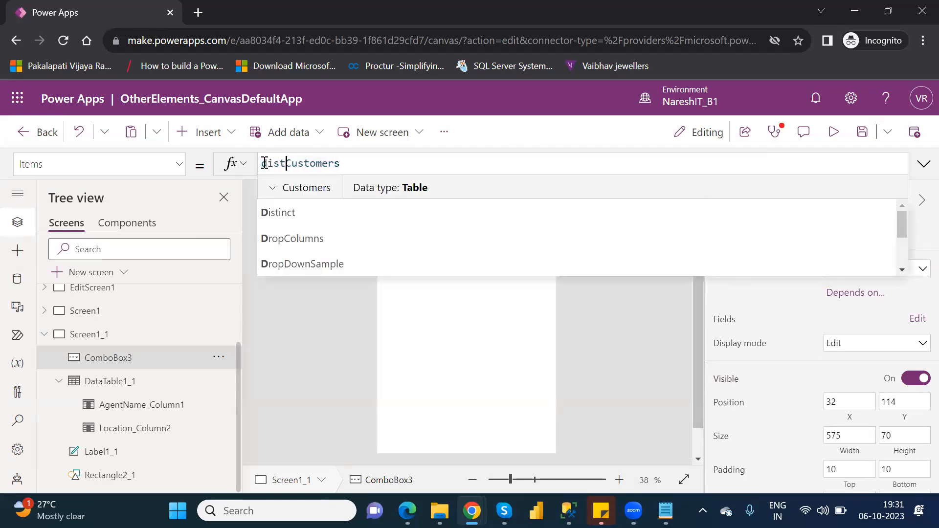
text(t)
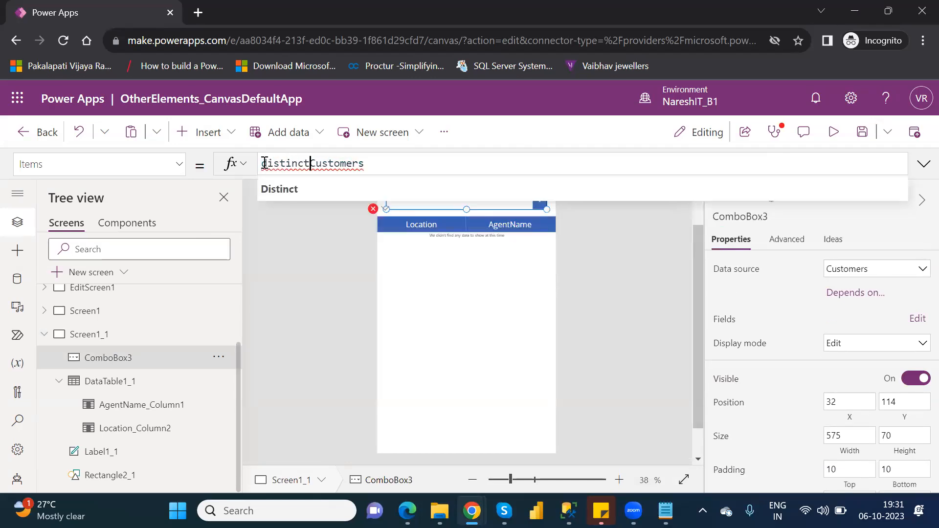
key(Down)
key(Return)
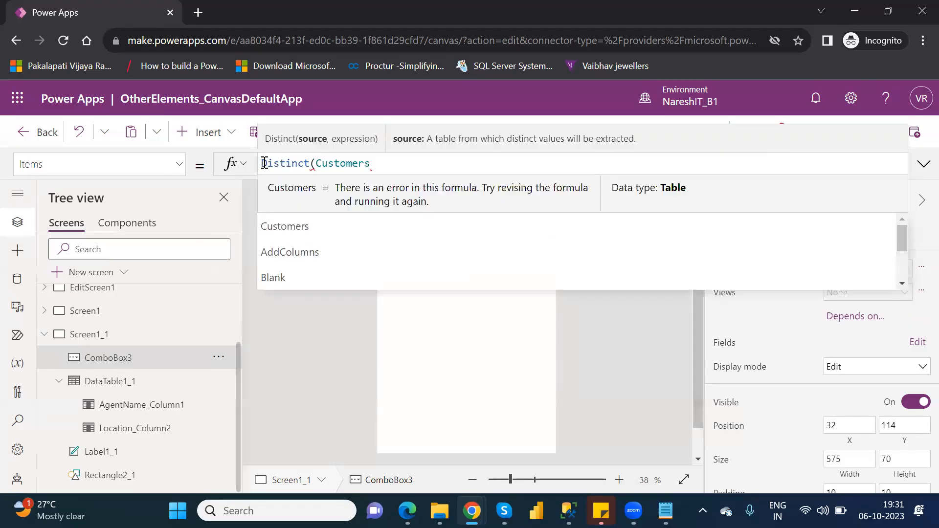
text(,)
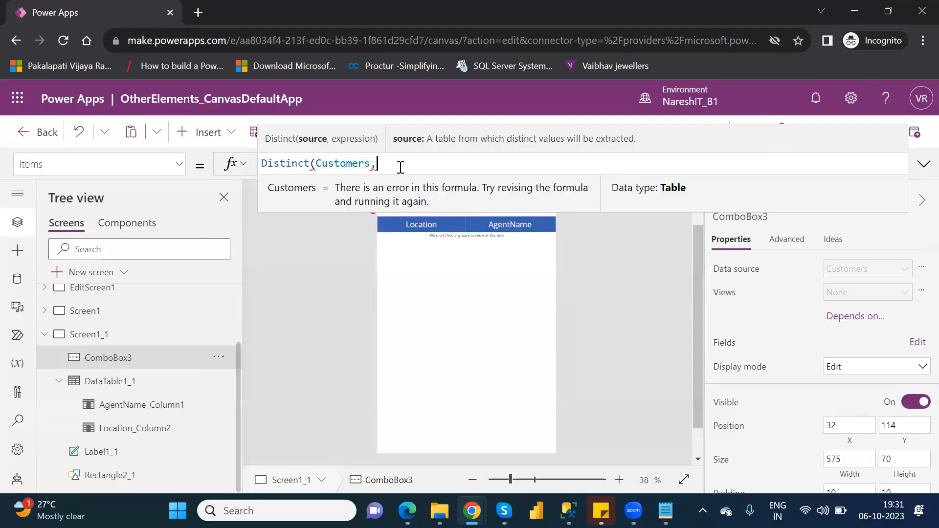
text(loca)
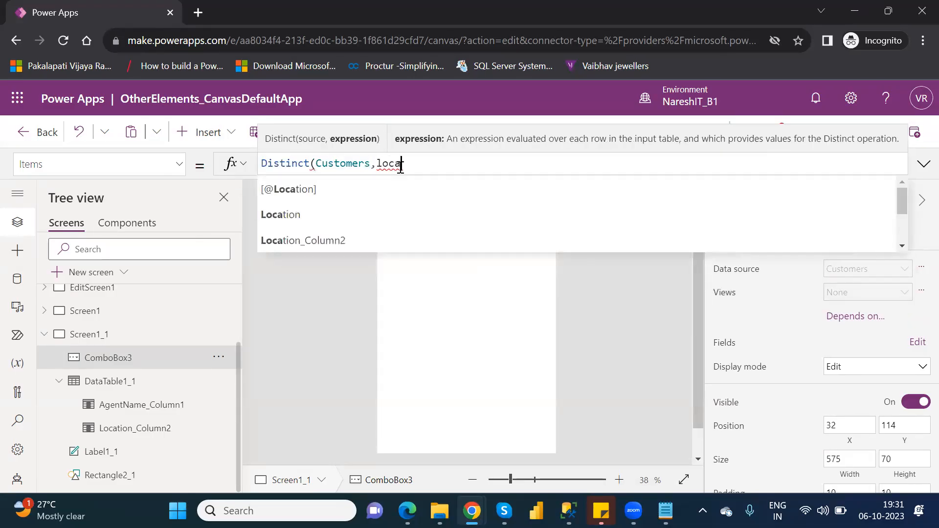
key(Down)
key(Return)
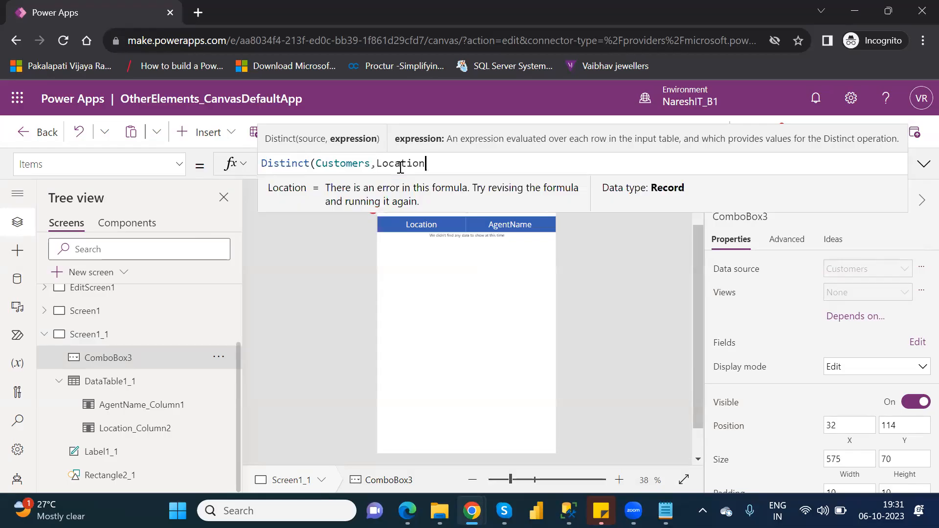
text())
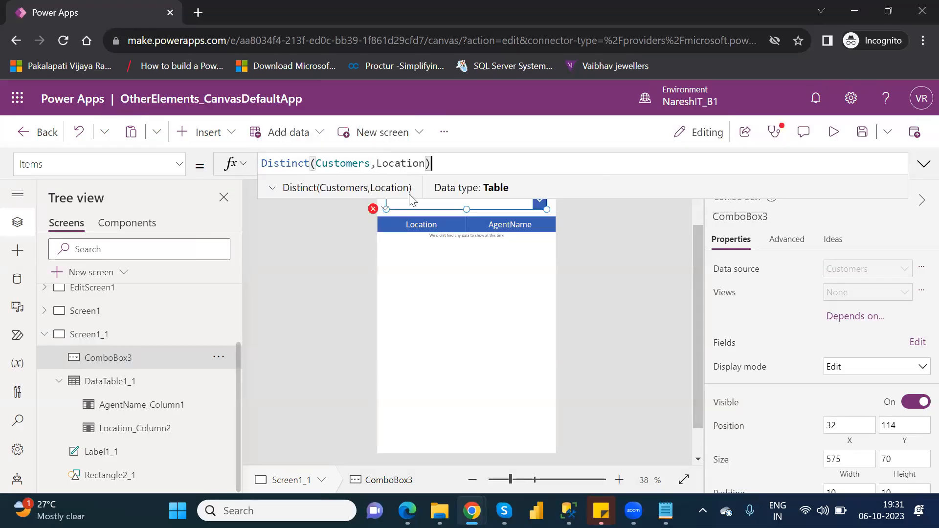
click(422, 249)
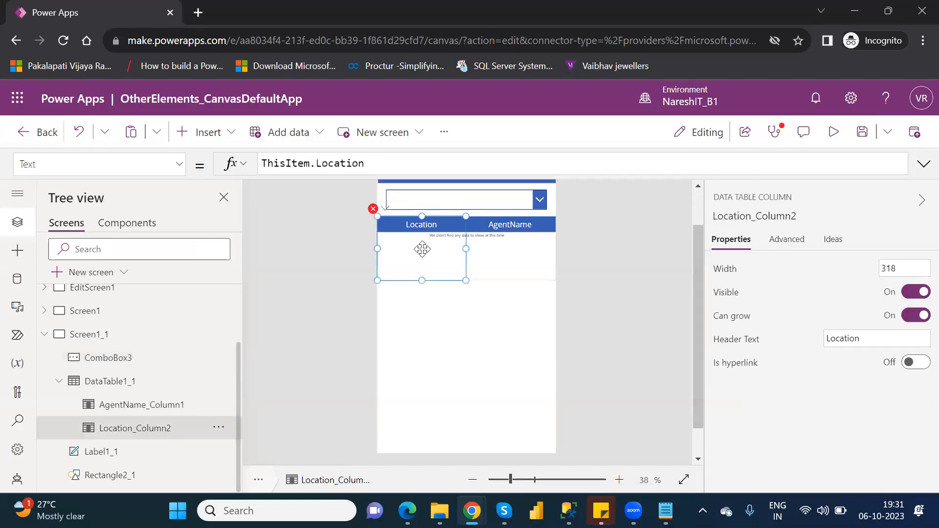
Replace Dropdown3.Selected.Value with ComboBox3 in the Filter formula of DataTable1_1's Items property
click(118, 382)
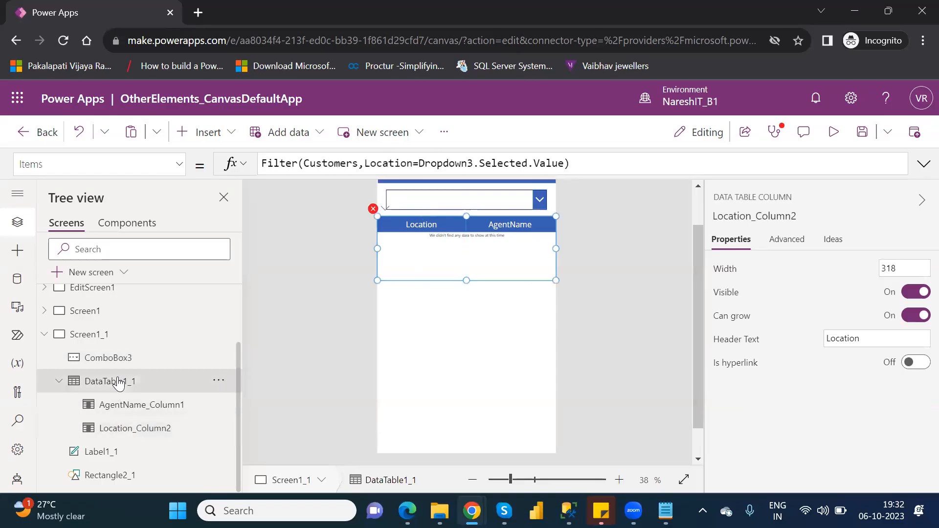
mouse_move(421, 165)
drag(421, 166, 564, 161)
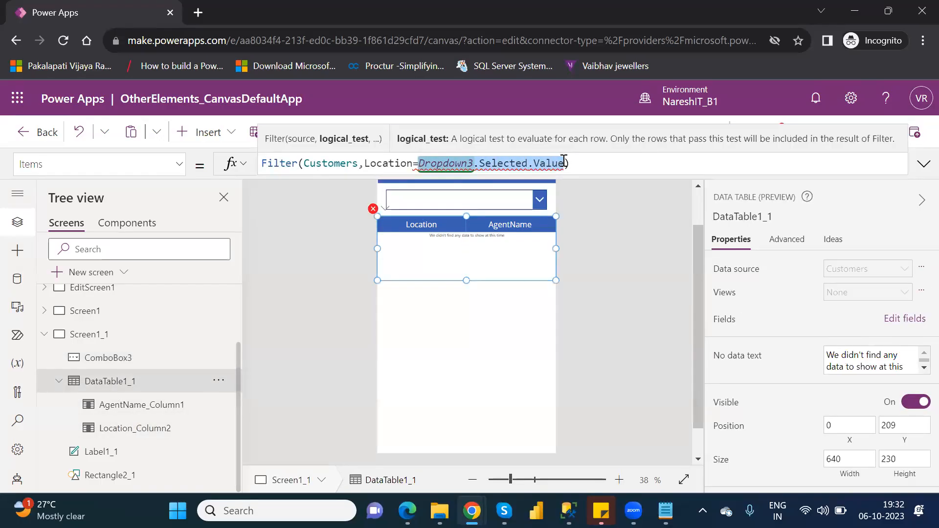
key(BackSpace)
text(com)
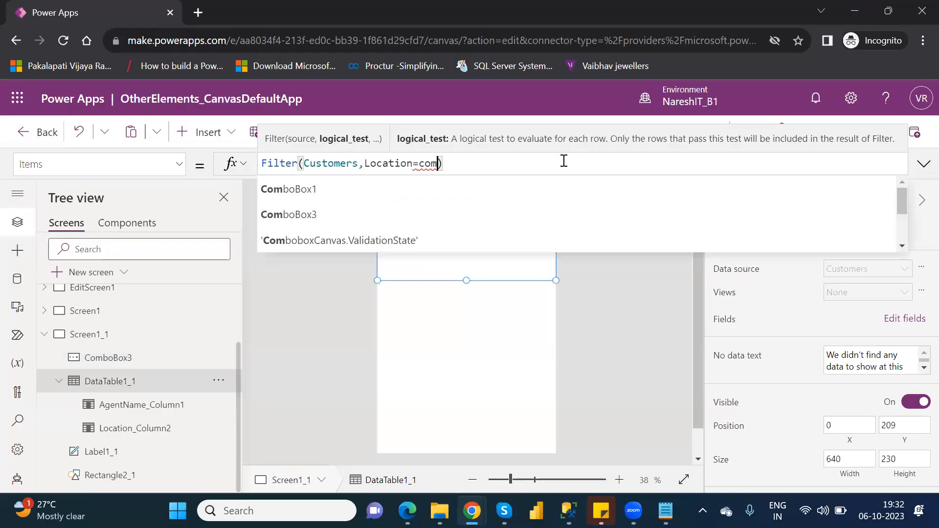
key(Down)
key(Down)
key(Down)
key(Up)
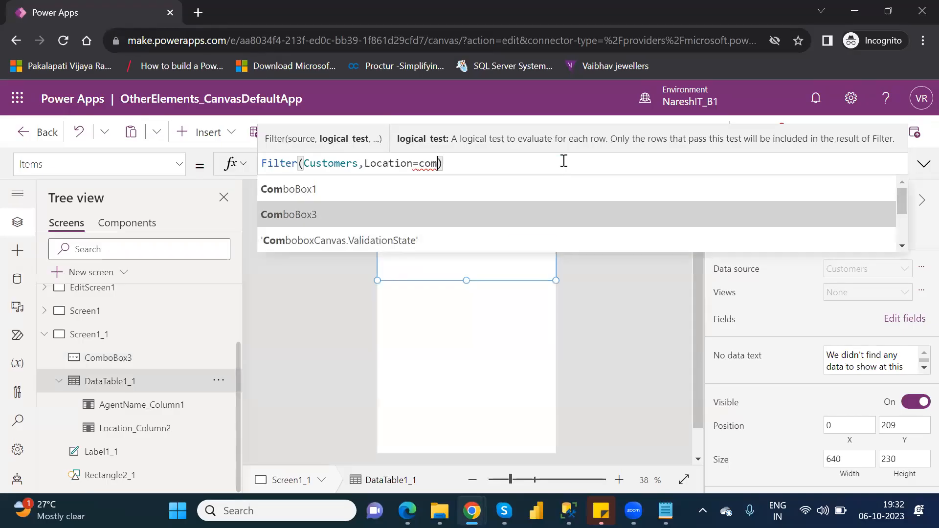
key(Tab)
Append the Selected and Value properties to ComboBox3 so the Filter formula compares Location with ComboBox3.Selected.Value
text(.sel)
key(Down)
key(Down)
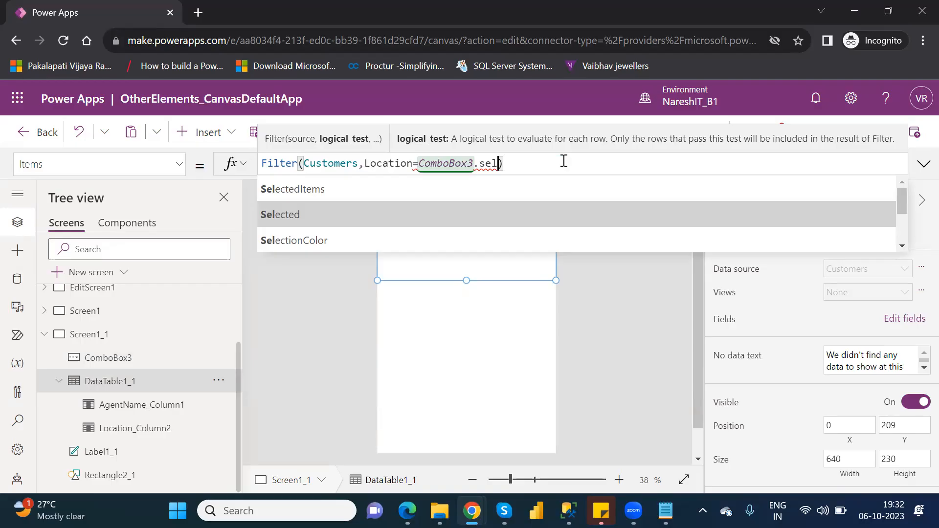
key(Tab)
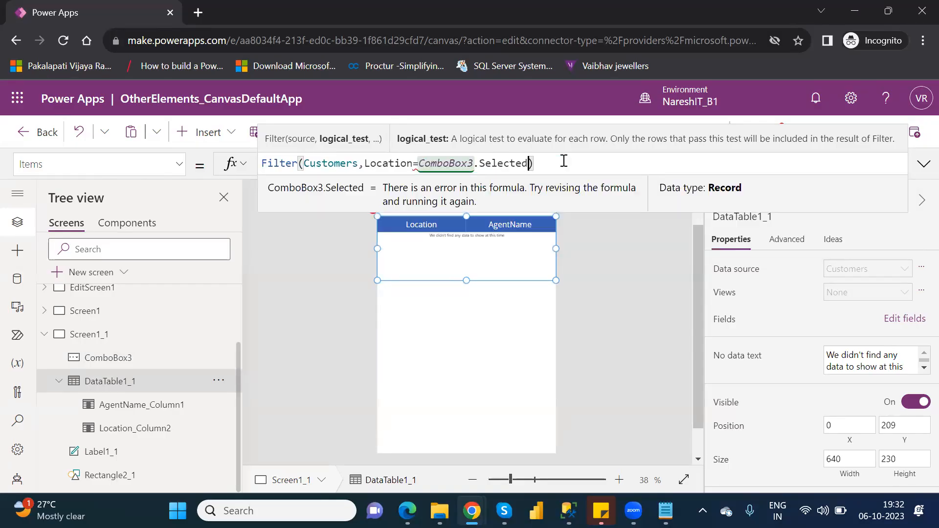
text(.)
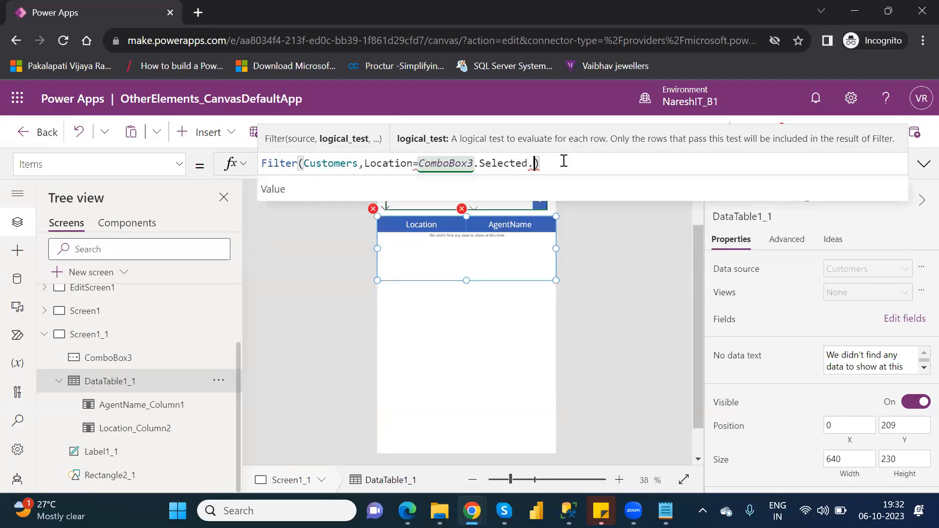
key(Tab)
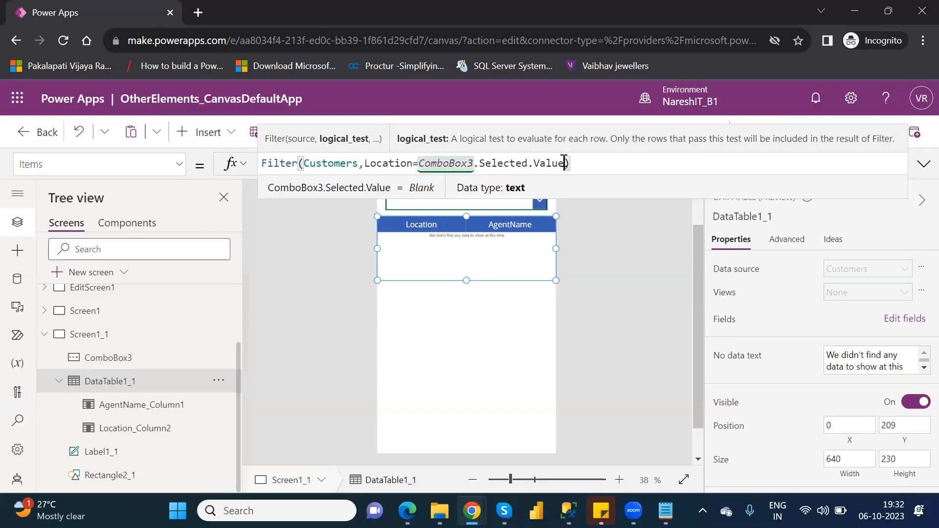
click(608, 233)
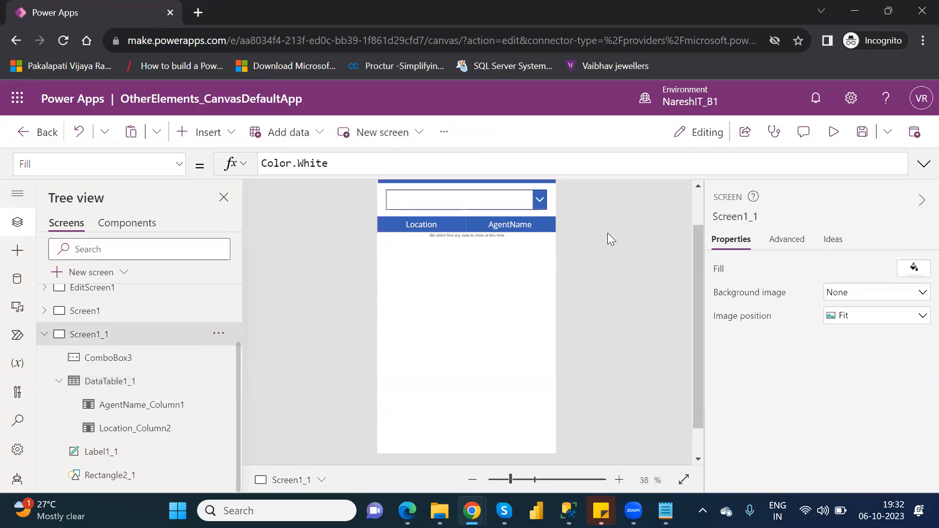
Preview the app with Brazil and Australia selected in the combo box to test the table filter, and return to editing
click(834, 131)
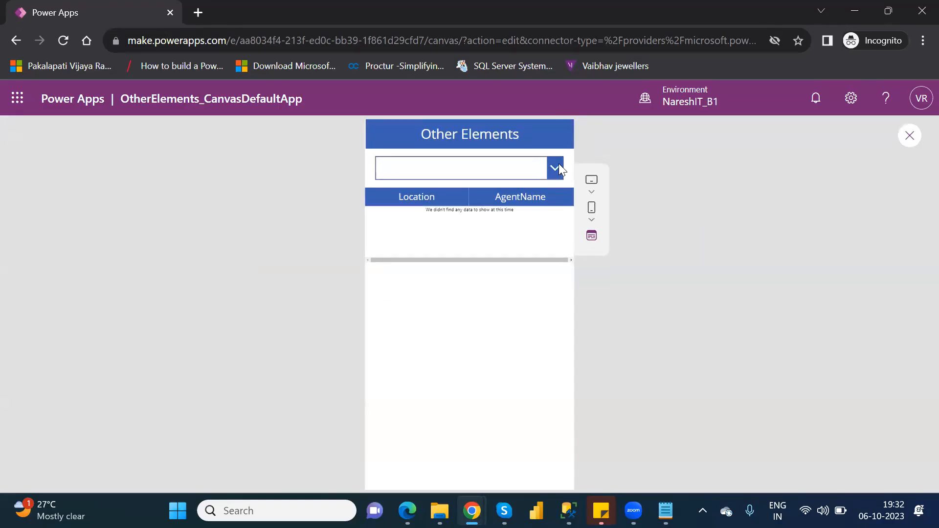
click(557, 169)
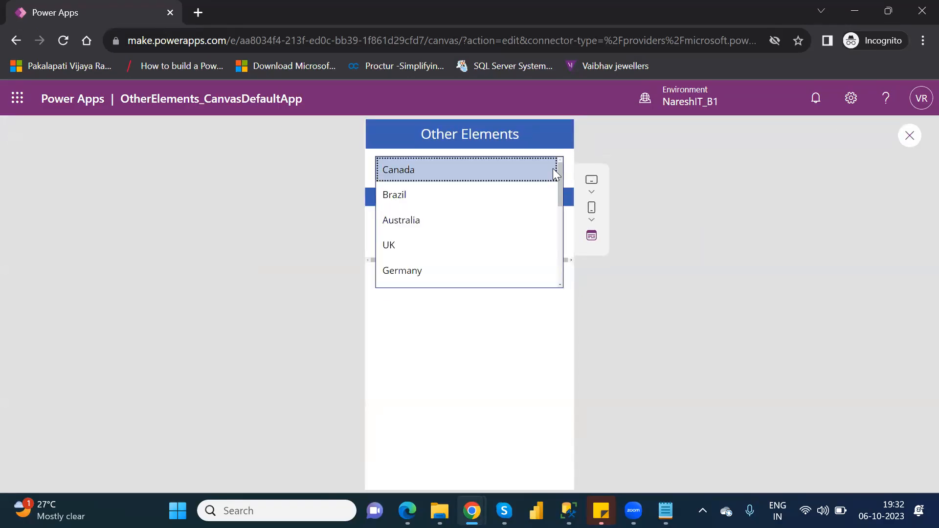
click(418, 199)
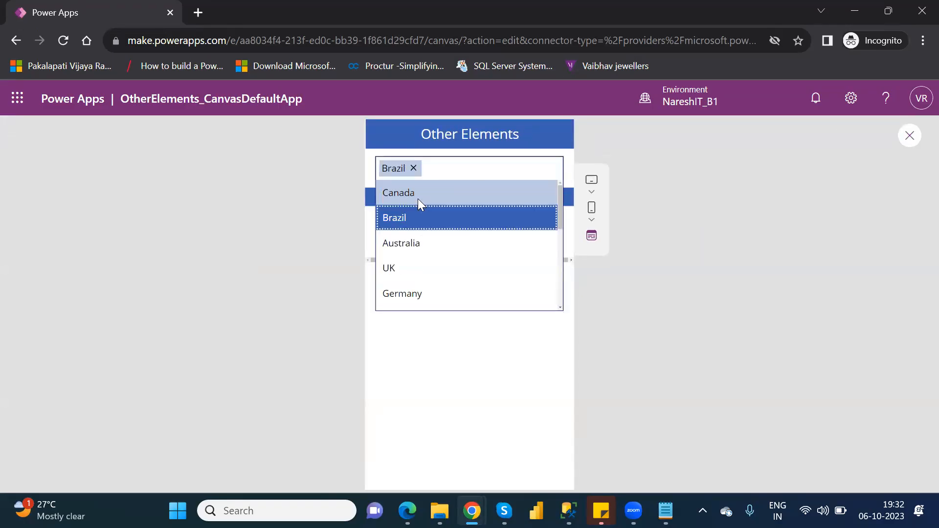
click(424, 242)
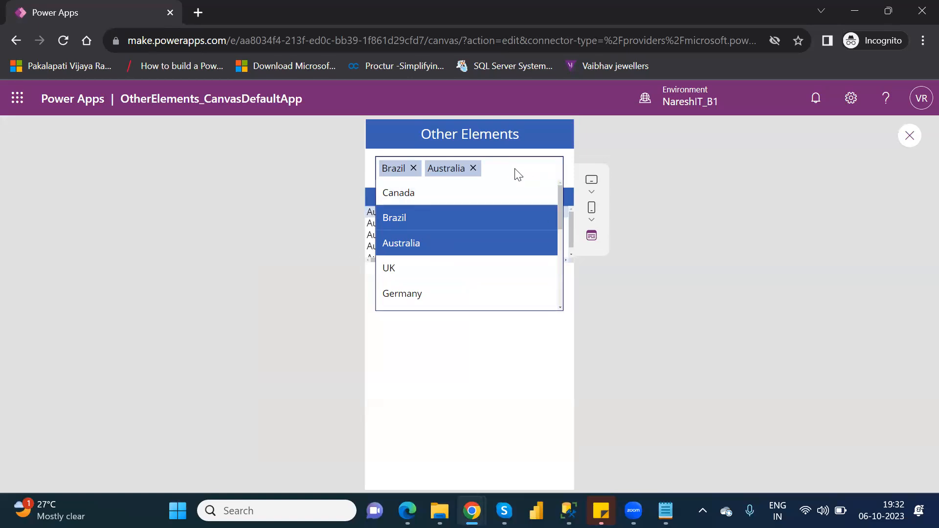
click(505, 387)
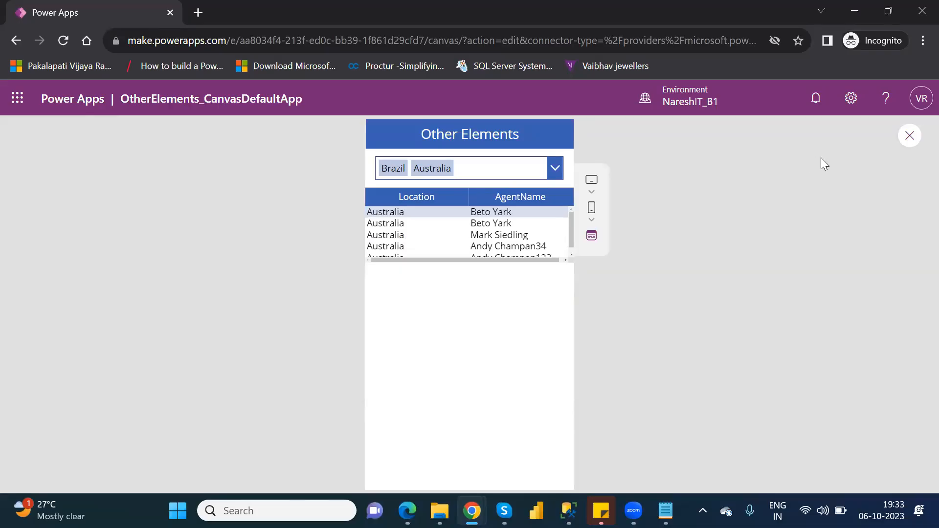
click(911, 137)
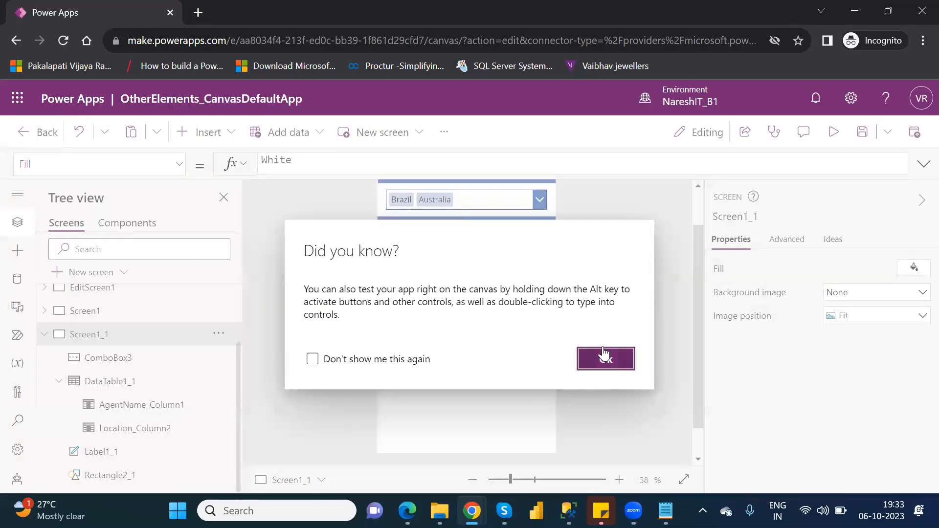
click(605, 354)
Extend DataTable1_1 downward to a height of about 574, preview the app, and return to editing
click(124, 388)
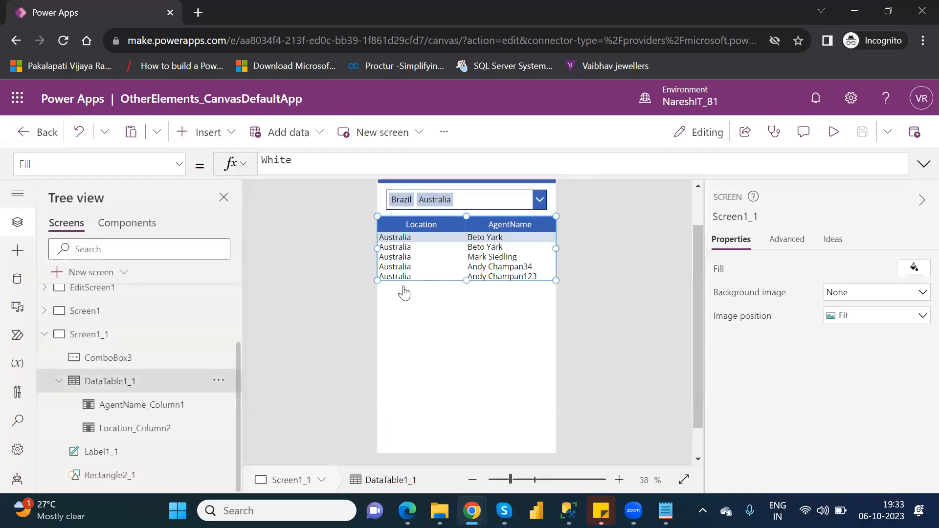
drag(466, 280, 469, 376)
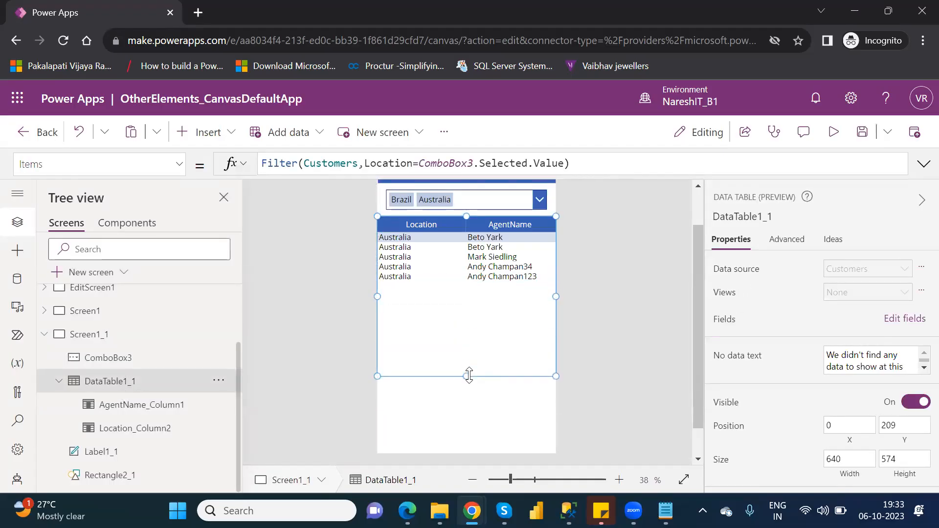
click(535, 199)
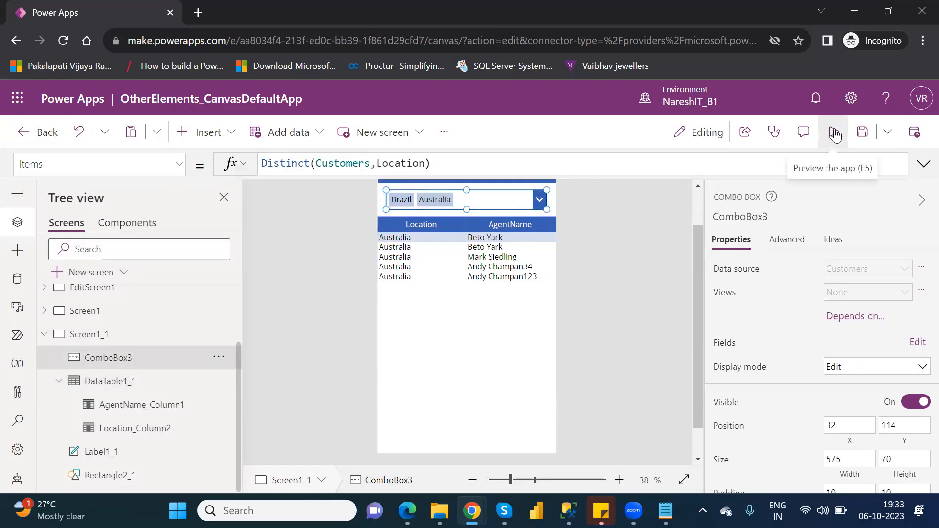
click(834, 132)
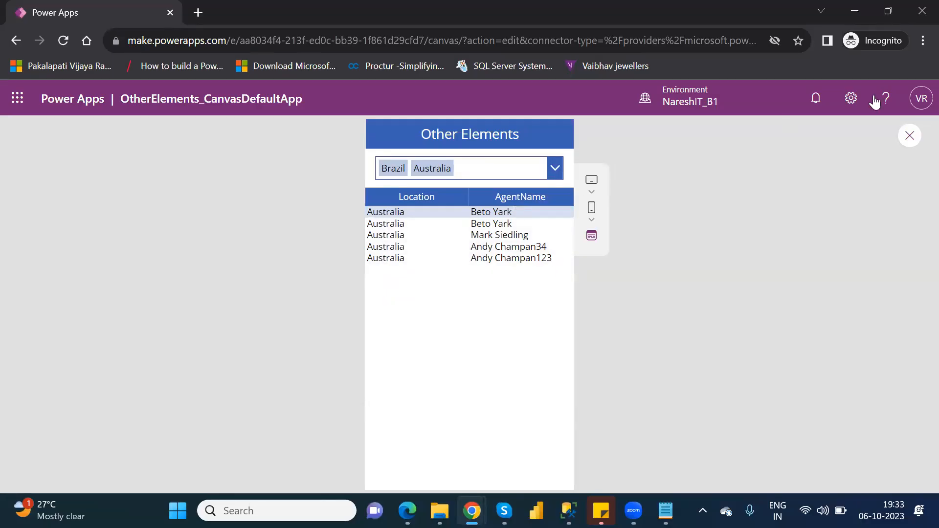
click(909, 137)
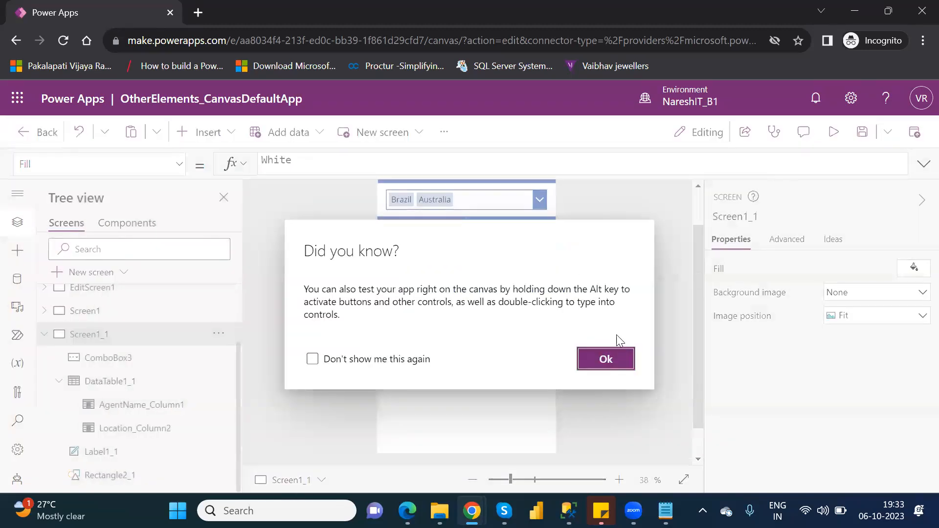
click(606, 360)
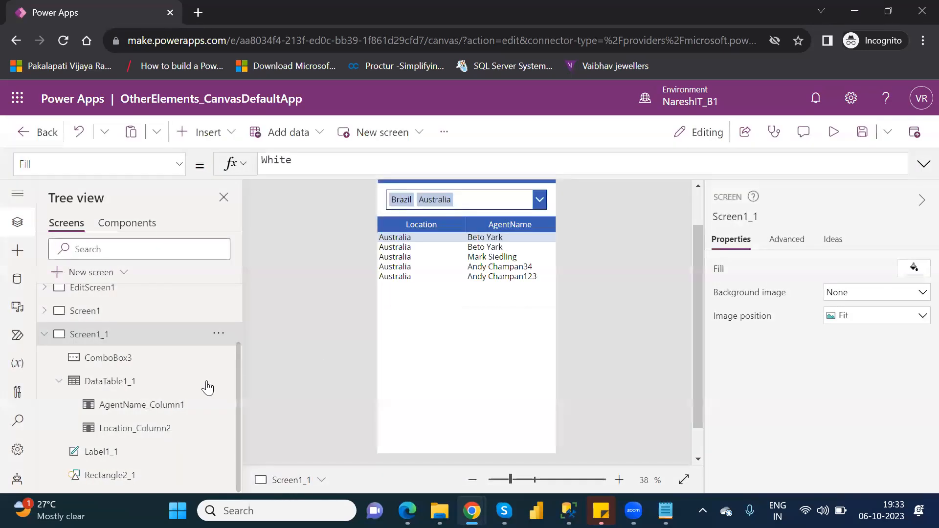
Remove the Selected and Value properties after ComboBox3 in the Filter formula of DataTable1_1's Items property
click(143, 385)
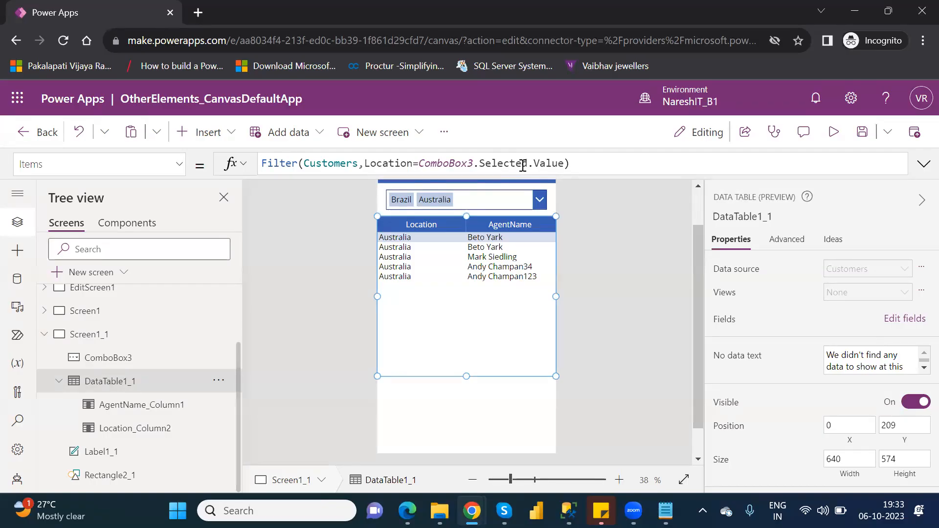
click(564, 164)
key(BackSpace)
key(BackSpace)
key(BackSpace)
key(BackSpace)
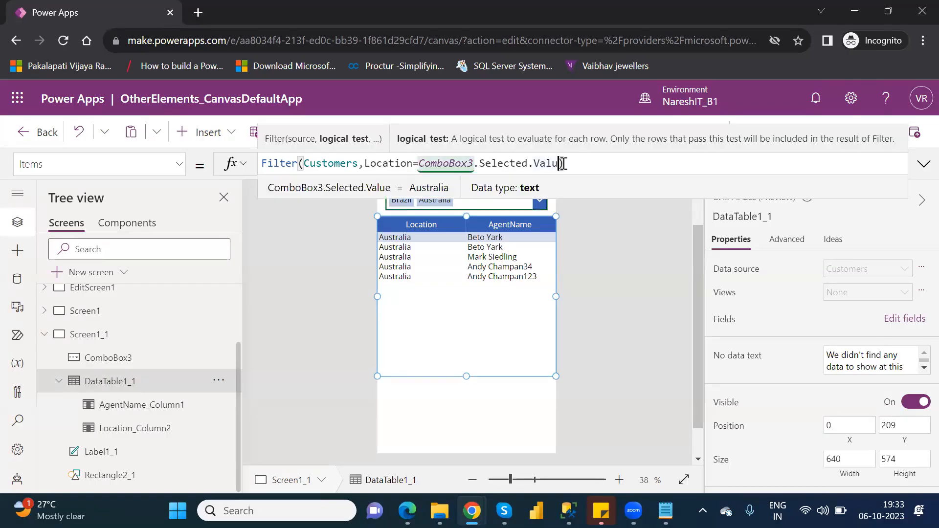
key(BackSpace)
key(BackSpace)
key(BackSpace)
key(BackSpace)
key(BackSpace)
key(BackSpace)
key(BackSpace)
key(BackSpace)
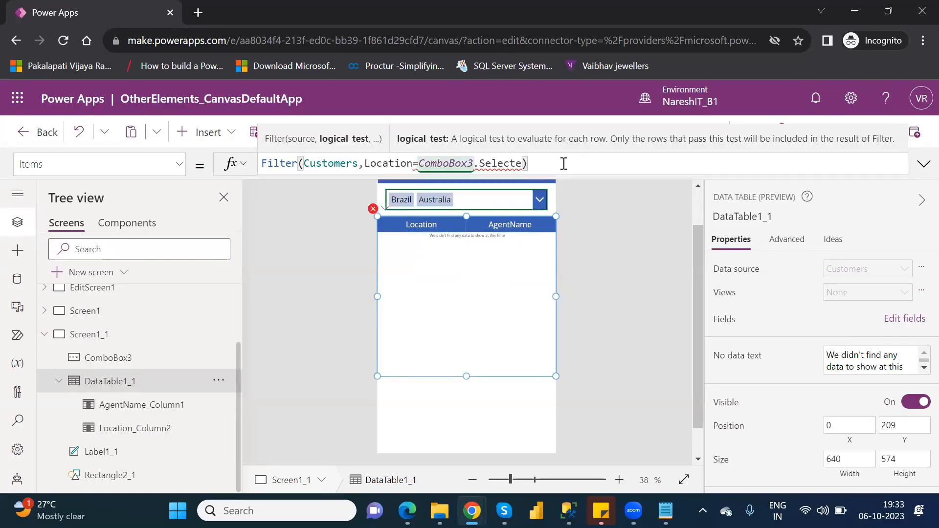
key(BackSpace)
key(BackSpace)
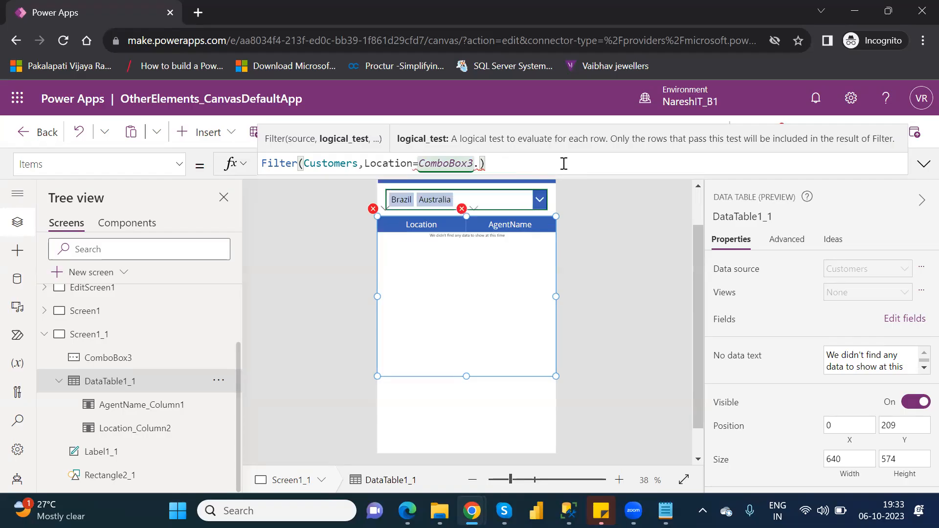
Try ComboBox3.SelectedItems as the value compared with Location in the Filter formula, and remove it again
text(se)
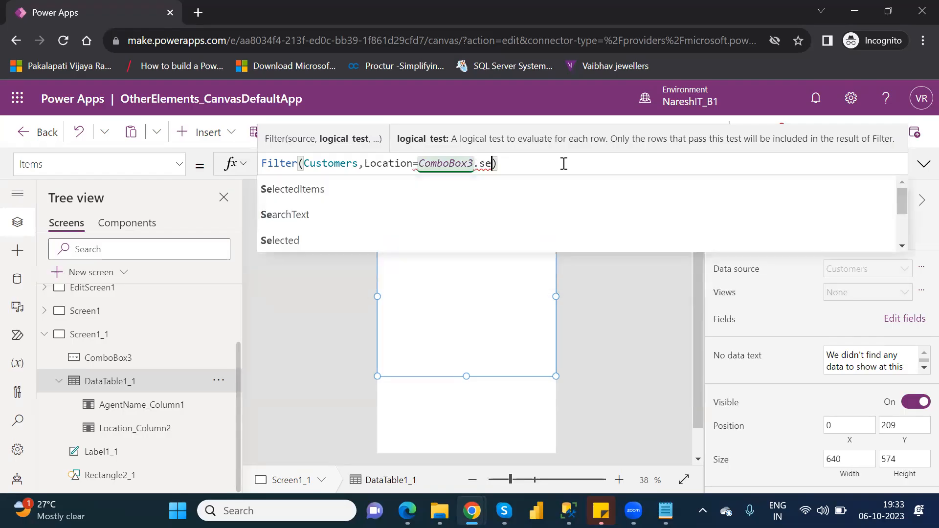
key(Down)
key(Down)
key(Down)
key(Down)
key(Down)
key(Down)
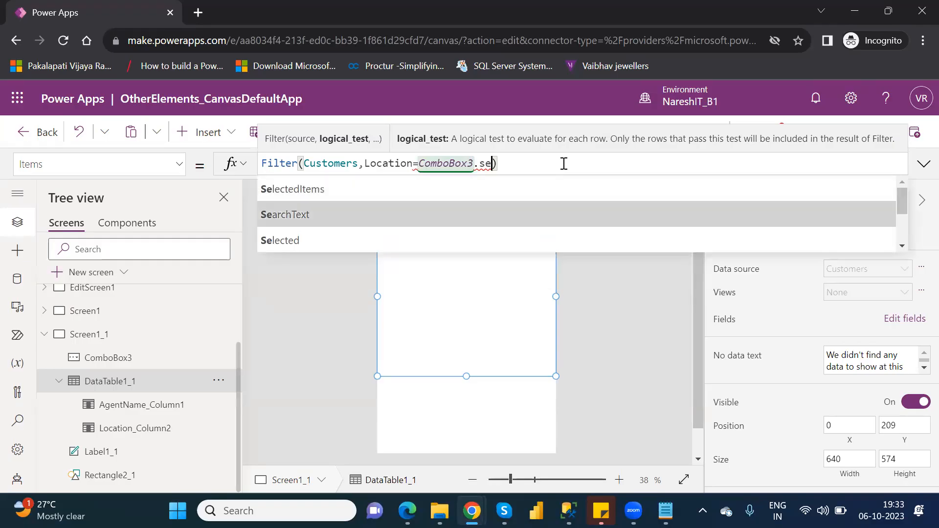
key(Down)
key(Down)
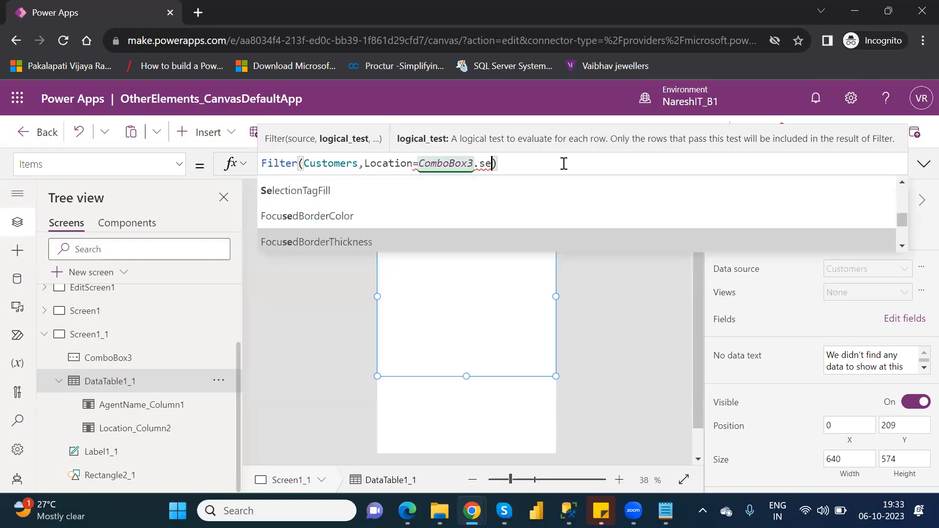
key(Up)
key(Up)
key(Up)
key(Up)
key(Up)
key(Up)
key(Up)
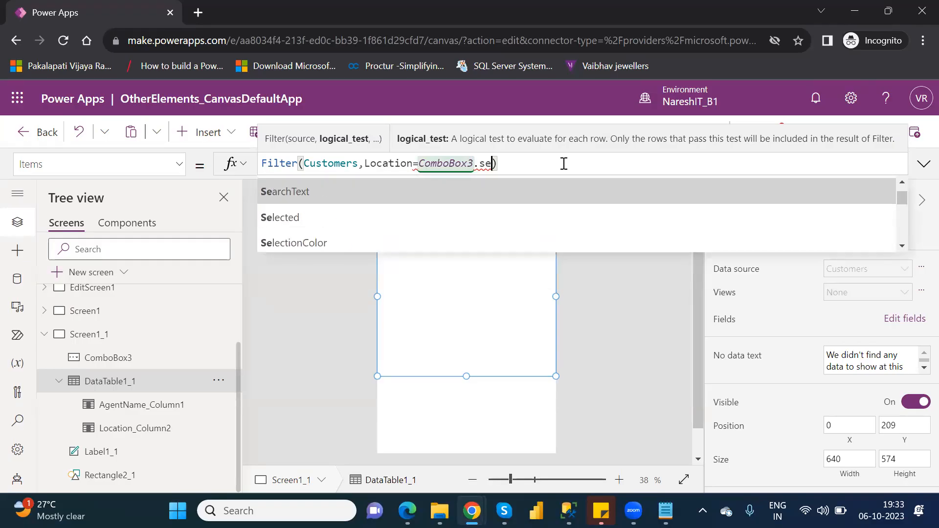
key(Up)
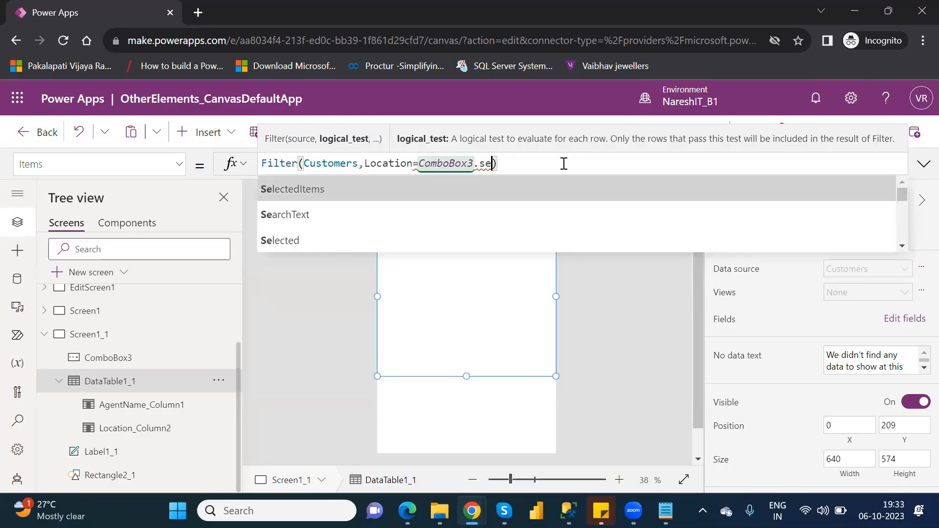
key(Tab)
text(.)
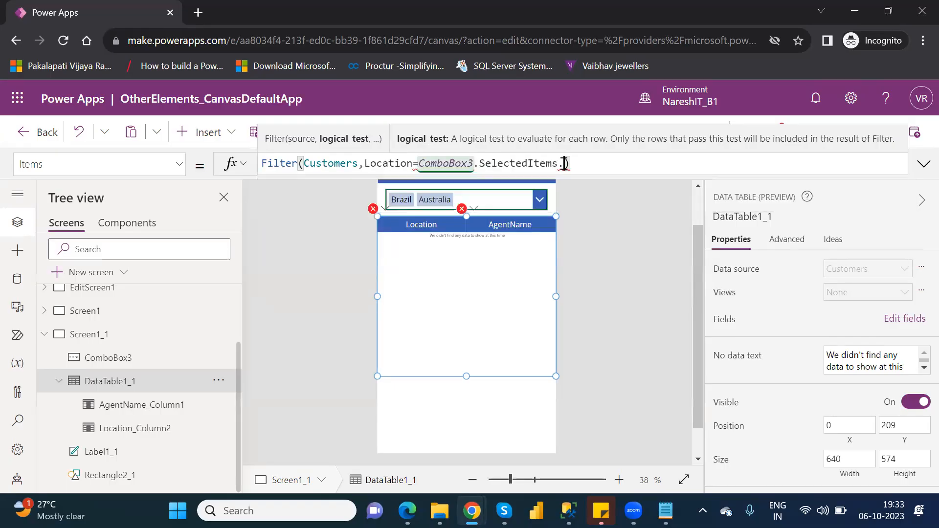
key(BackSpace)
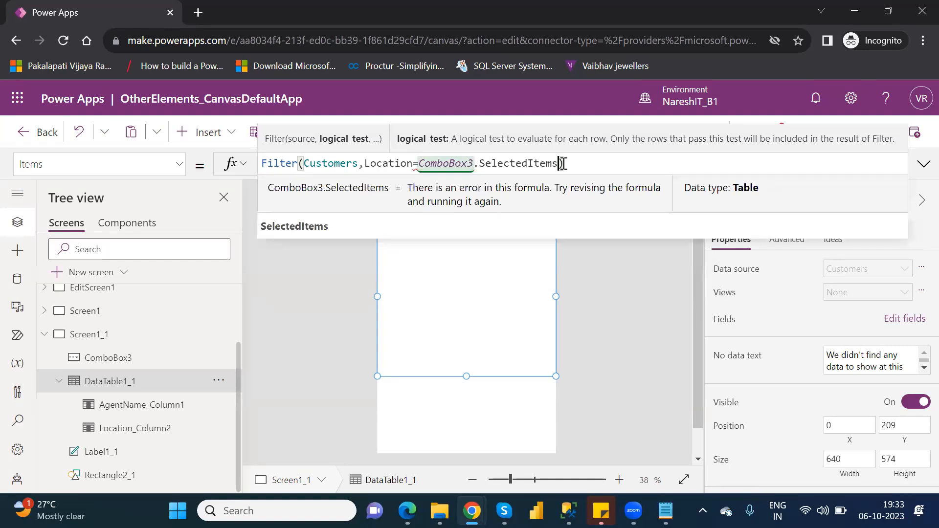
key(BackSpace)
key(BackSpace)
key(BackSpace)
key(BackSpace)
key(BackSpace)
key(BackSpace)
key(BackSpace)
key(BackSpace)
key(BackSpace)
key(BackSpace)
key(BackSpace)
key(BackSpace)
key(BackSpace)
key(BackSpace)
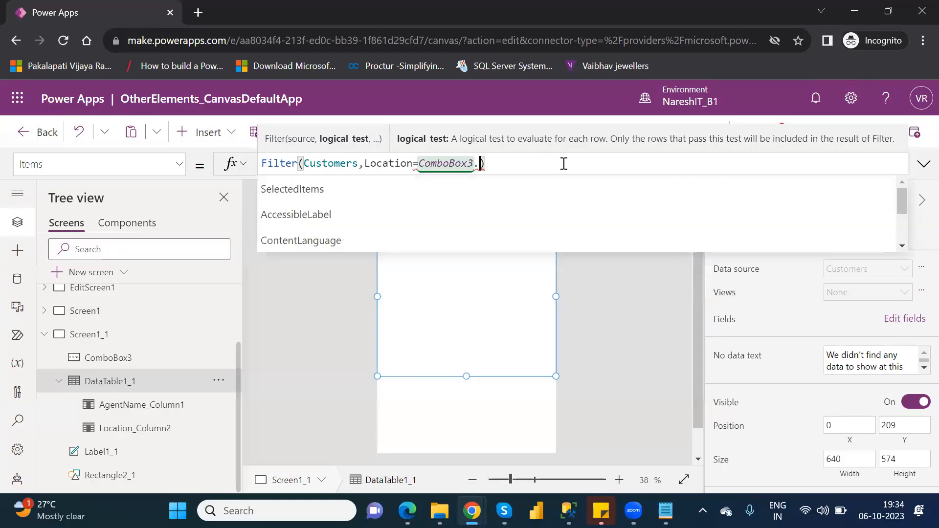
Try the SearchText property of ComboBox3 in the Filter formula's Location comparison, and delete it again
text(.)
key(Down)
key(Down)
key(Down)
key(Down)
key(Down)
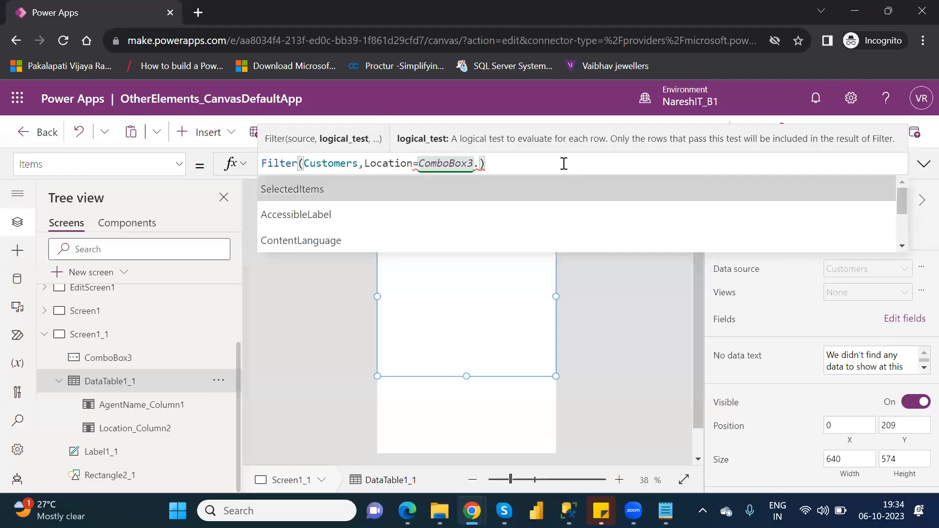
key(Down)
key(Down)
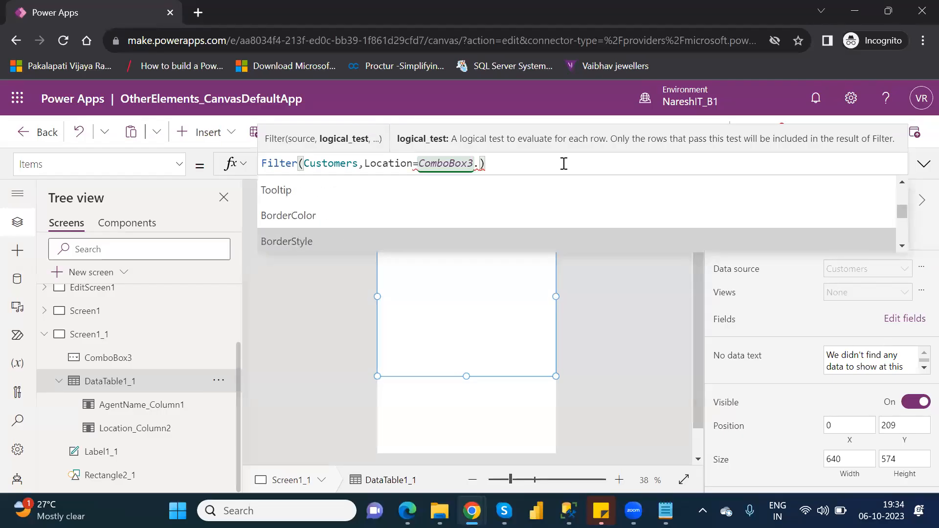
key(Up)
key(Up)
key(Up)
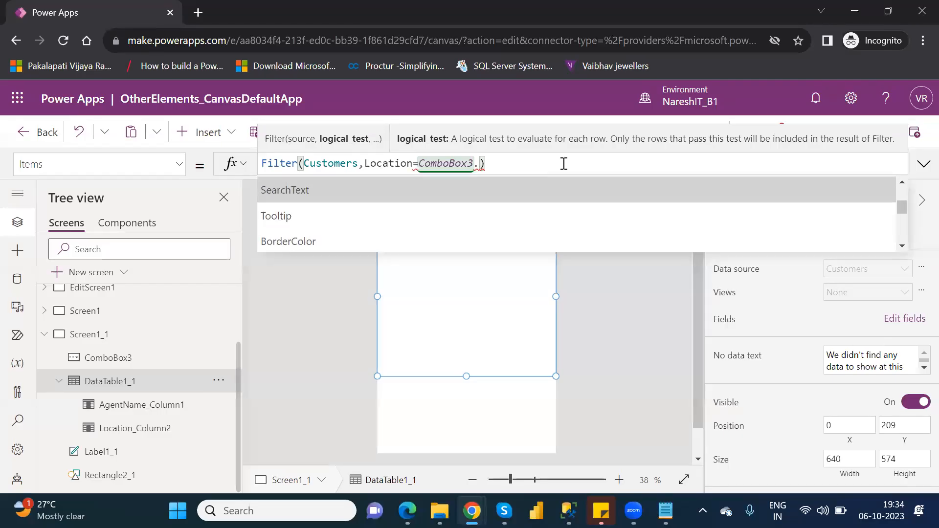
key(Tab)
text(.)
key(BackSpace)
key(BackSpace)
key(BackSpace)
key(BackSpace)
key(BackSpace)
key(BackSpace)
key(BackSpace)
key(BackSpace)
key(BackSpace)
key(BackSpace)
key(BackSpace)
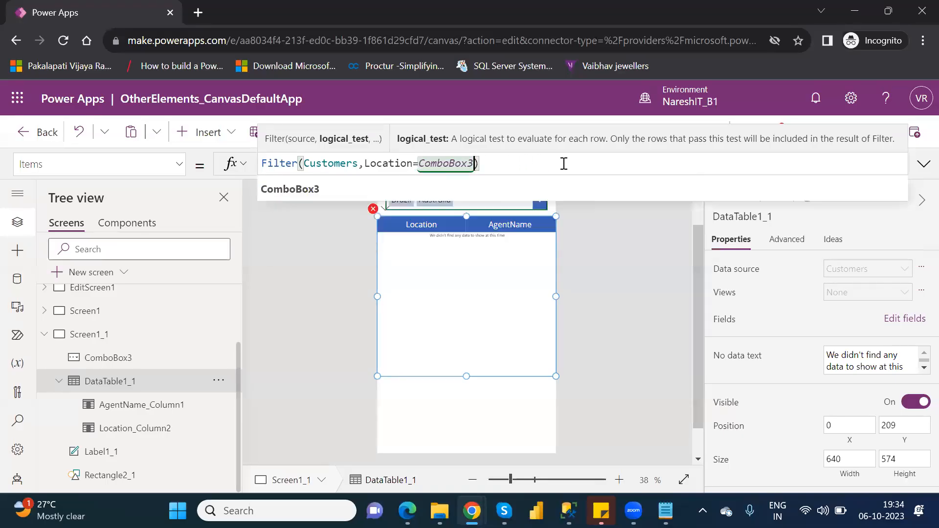
Look through the ComboBox3 properties and complete the formula as Filter(Customers,Location=ComboBox3.Selected.Value)
text(.)
key(Down)
key(Down)
key(Down)
key(Down)
key(Down)
key(Down)
key(Down)
key(Down)
key(Down)
key(Down)
key(Down)
key(Down)
key(Down)
key(Down)
key(Down)
key(Down)
key(Down)
key(Down)
key(Down)
key(Down)
key(Down)
key(Down)
key(Down)
key(Down)
key(Down)
key(Down)
key(Down)
key(Down)
key(Down)
key(Down)
key(Down)
key(Down)
key(Down)
key(Down)
key(Down)
key(Down)
key(Down)
key(Down)
key(Down)
key(Down)
key(Down)
key(Down)
key(Down)
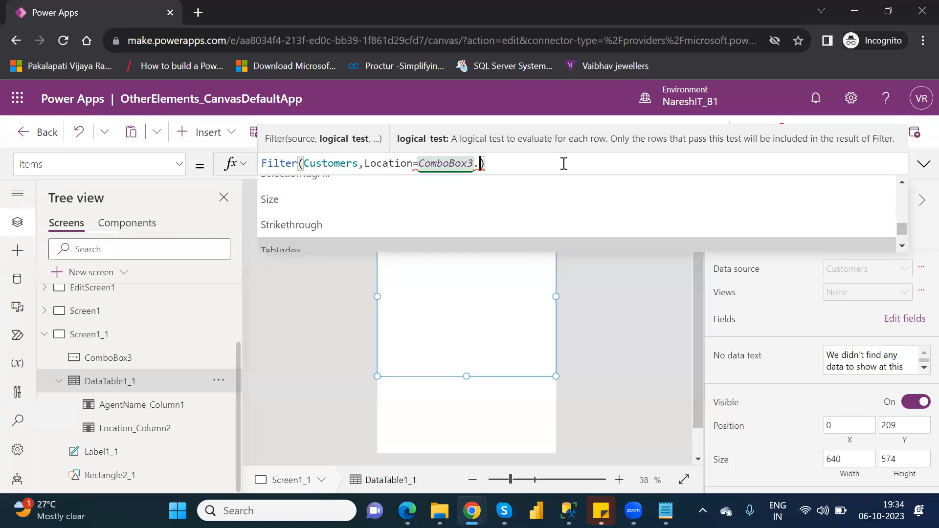
key(Up)
key(Up)
key(Up)
key(Up)
key(Up)
key(Up)
key(Up)
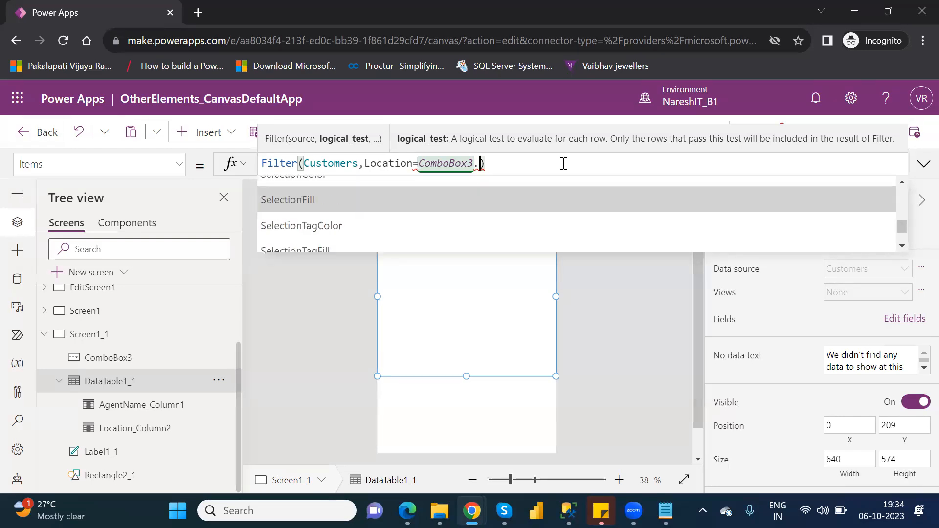
key(Up)
key(Down)
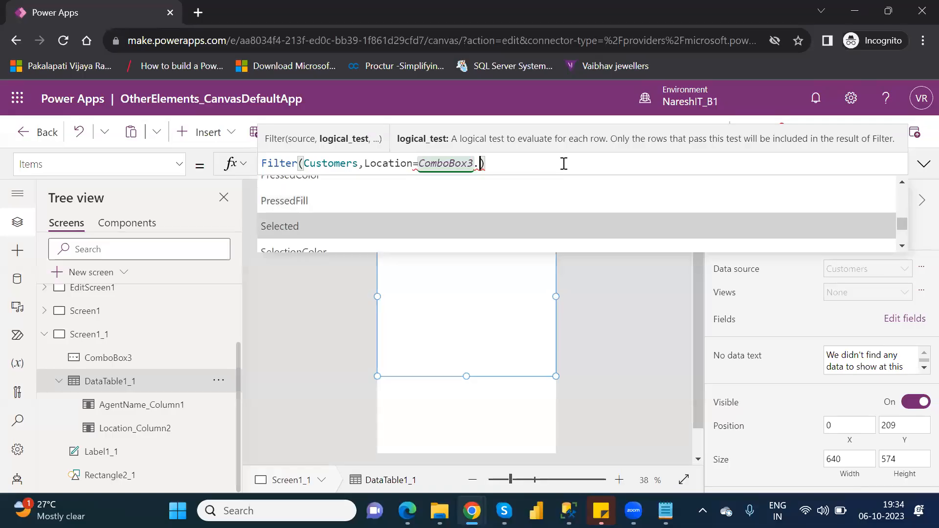
key(Tab)
text(.)
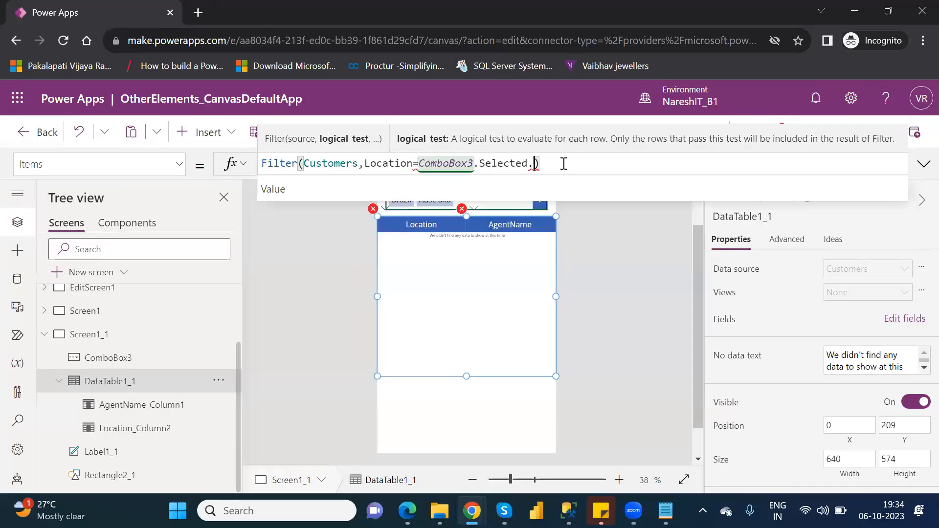
key(BackSpace)
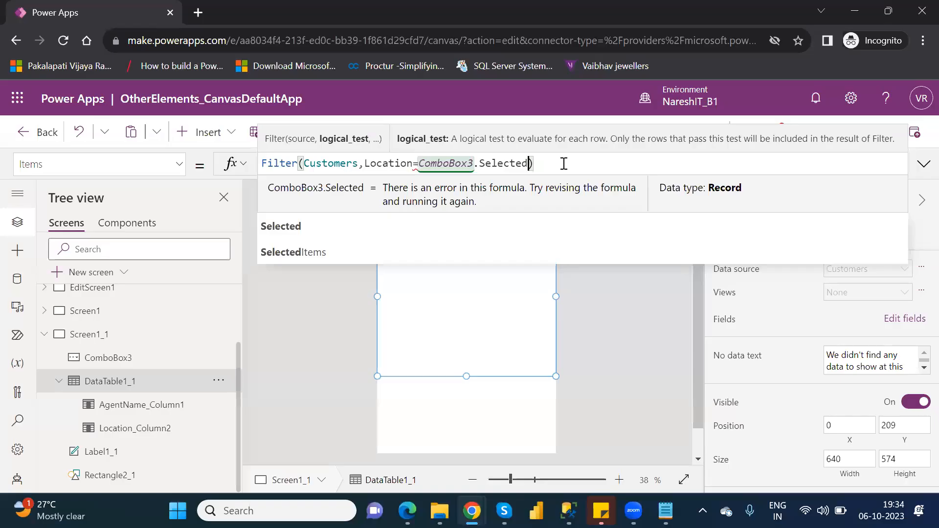
text(.va)
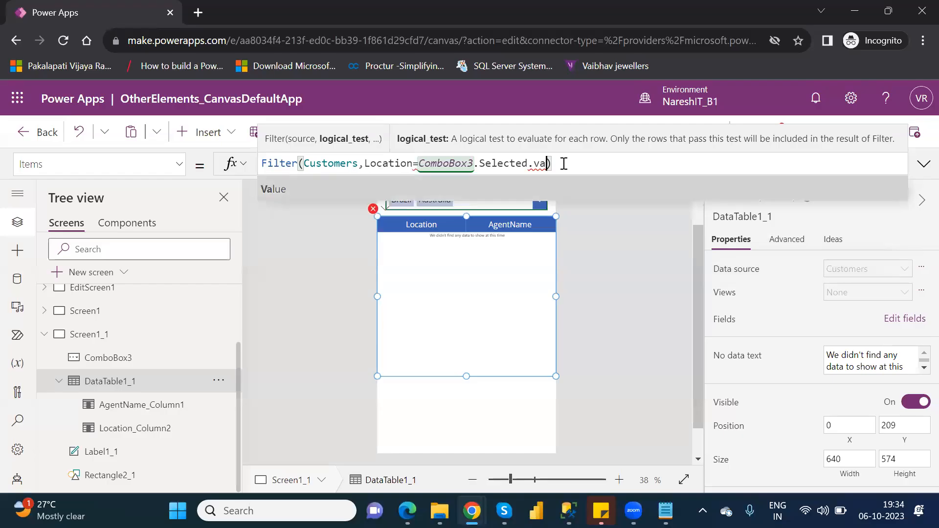
key(Tab)
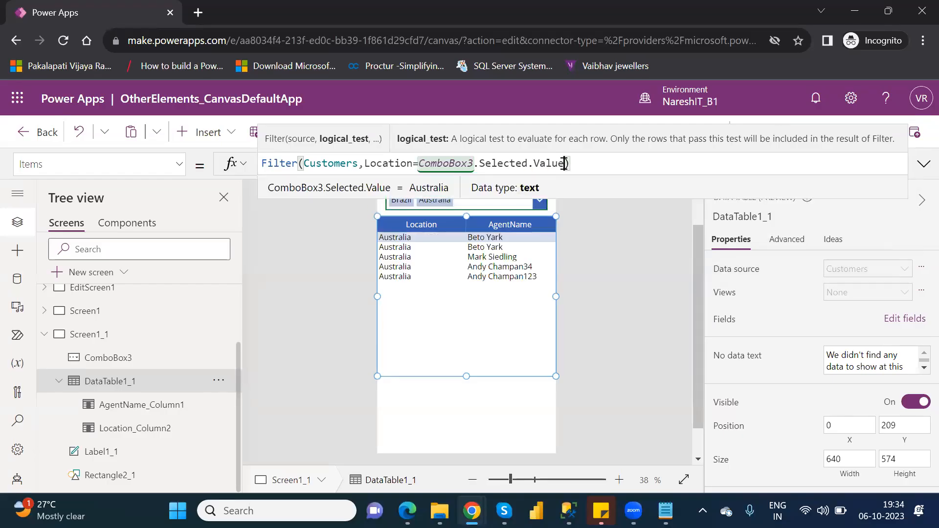
Try the in operator in place of the equals sign between Location and ComboBox3.Selected.Value in DataTable1_1's Filter formula
click(466, 374)
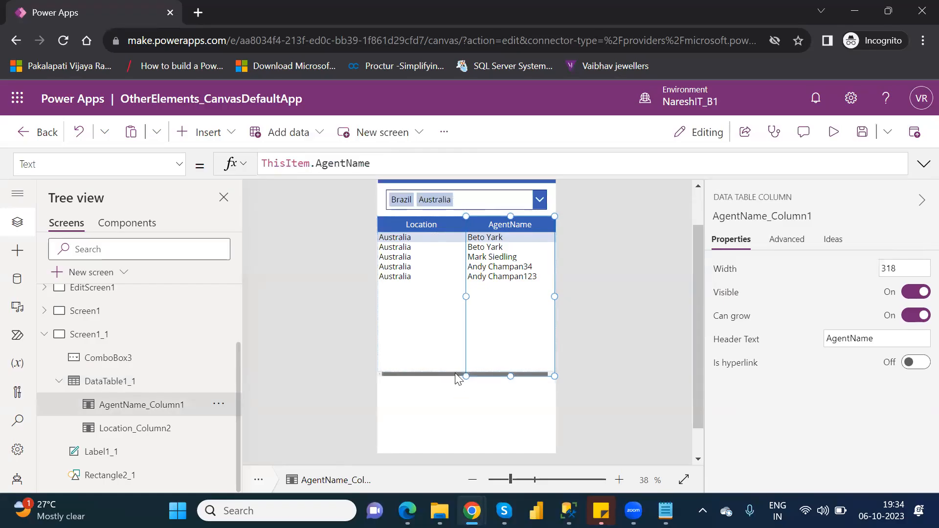
click(210, 387)
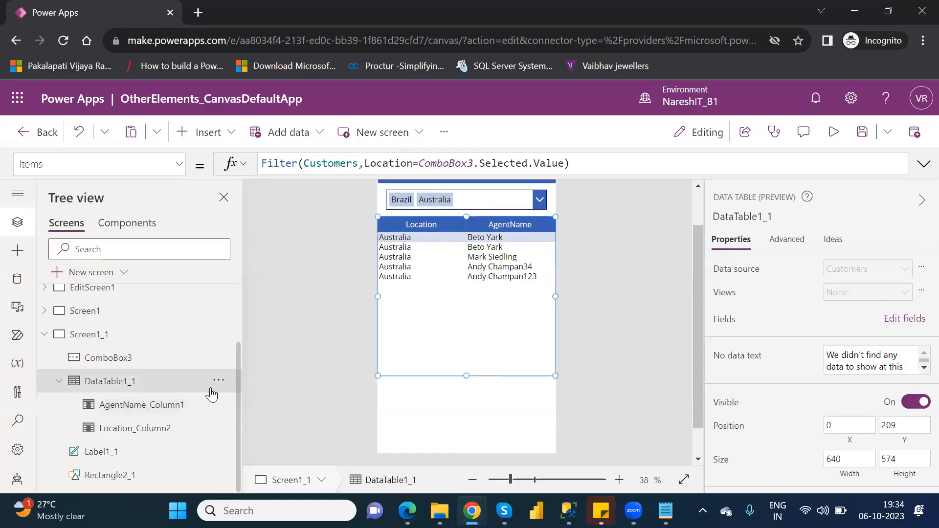
click(415, 164)
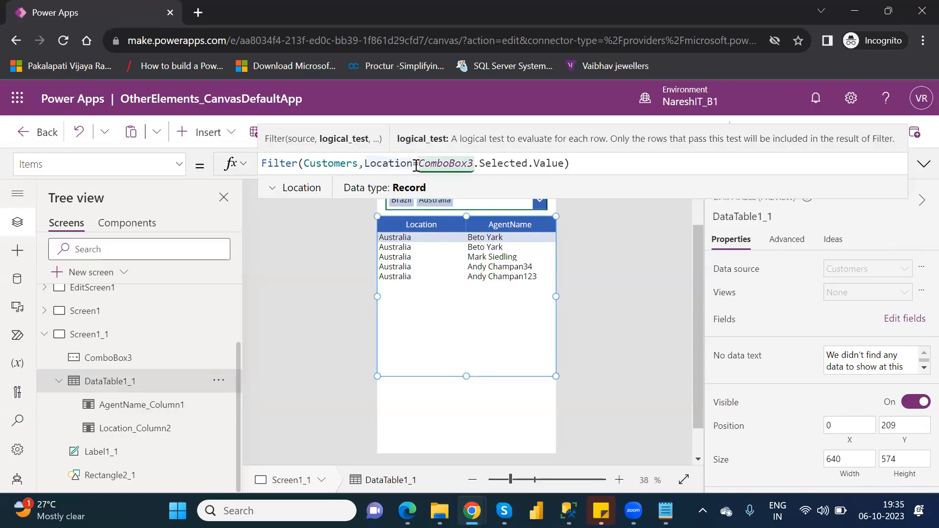
key(Delete)
key(BackSpace)
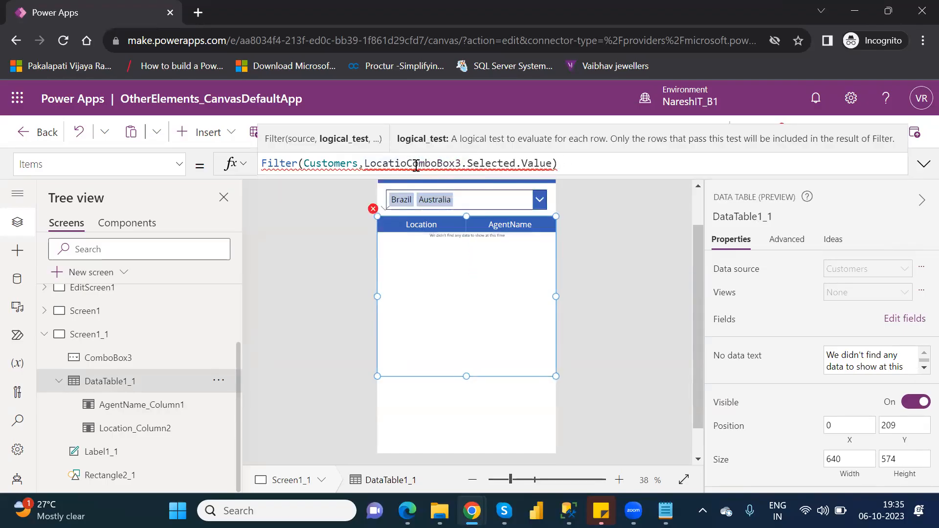
text(n in)
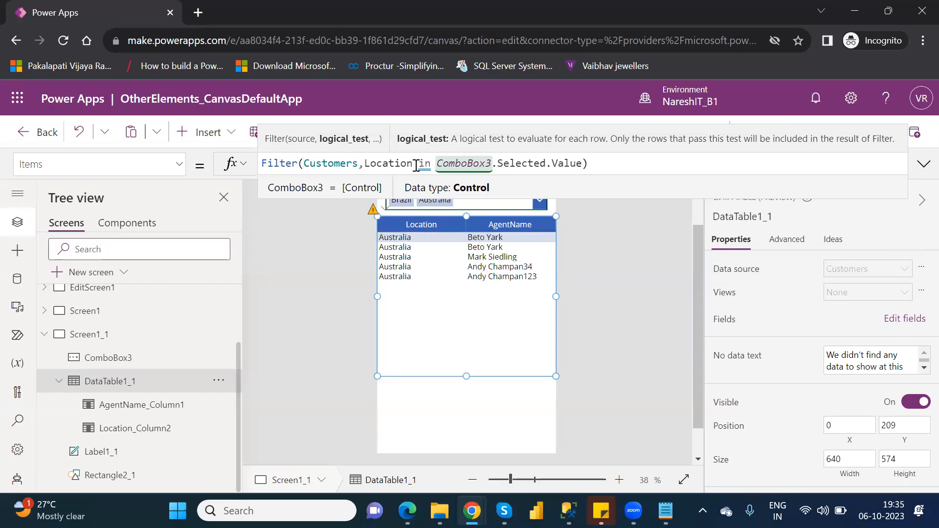
Restore the equals sign in DataTable1_1's Items formula as Filter(Customers,Location =ComboBox3.Selected.Value) and check the whole formula in the expanded view
key(BackSpace)
key(BackSpace)
key(BackSpace)
key(BackSpace)
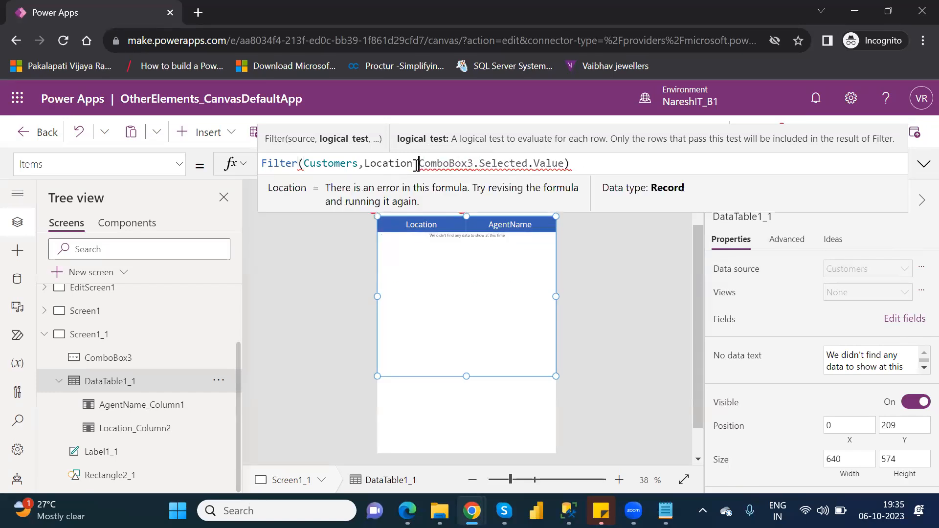
text(=)
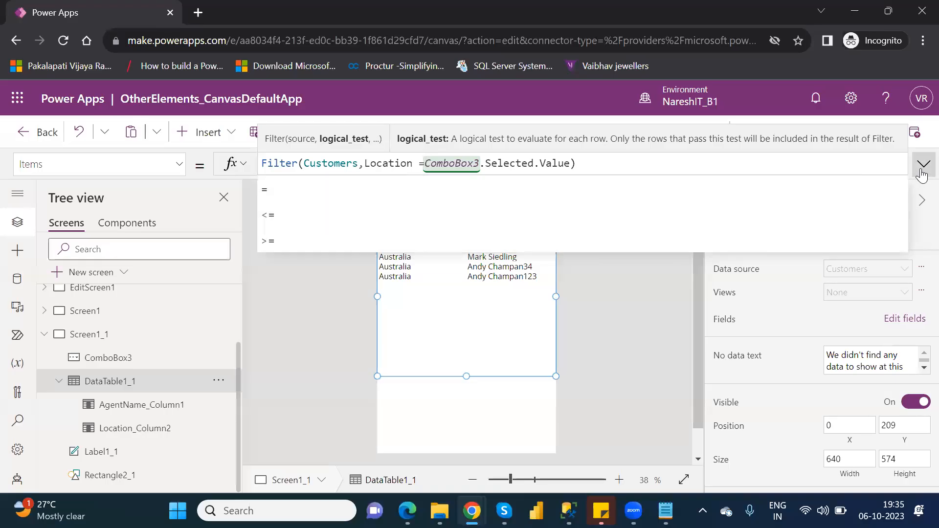
click(921, 172)
click(922, 172)
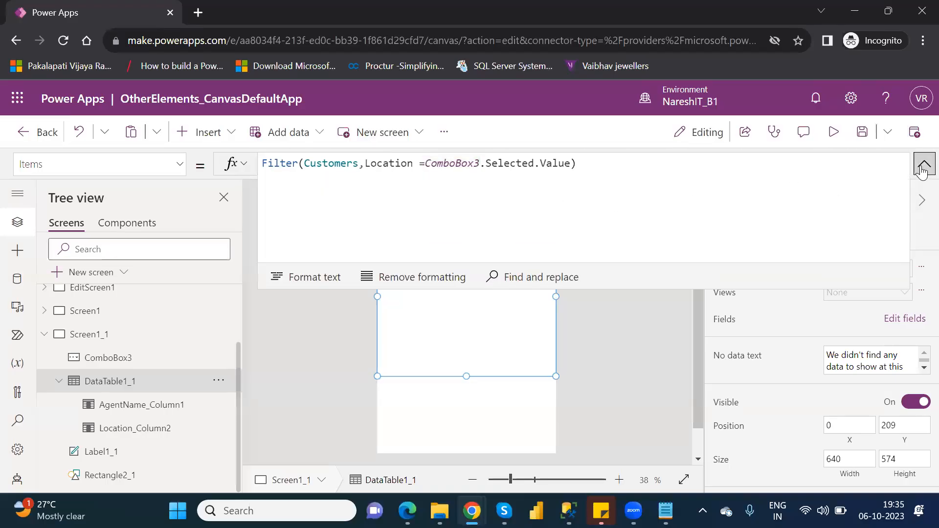
click(921, 171)
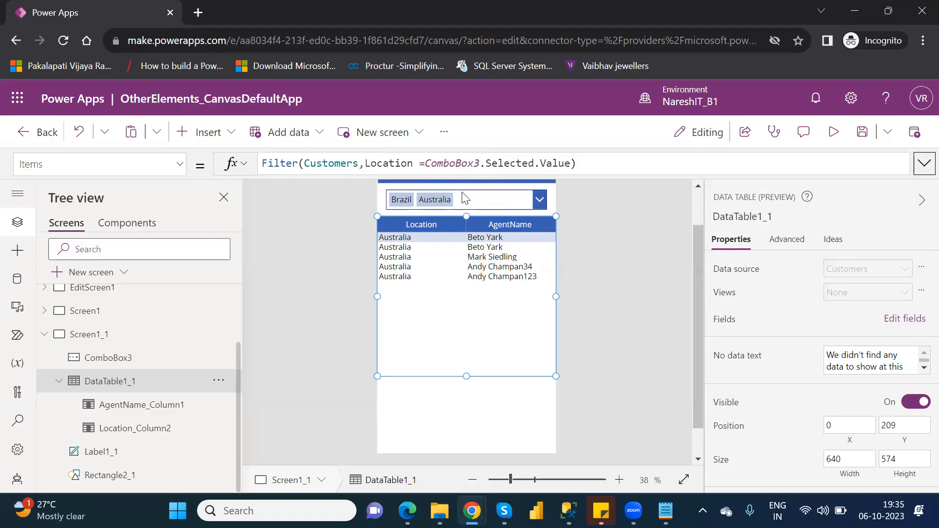
Preview the app, clear Brazil and Australia from the combo box, and choose only Australia
click(833, 133)
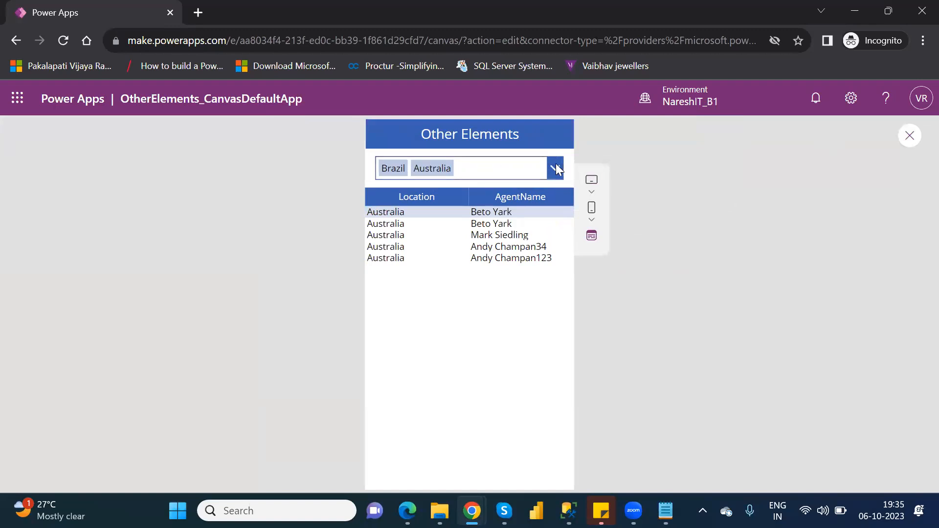
click(559, 169)
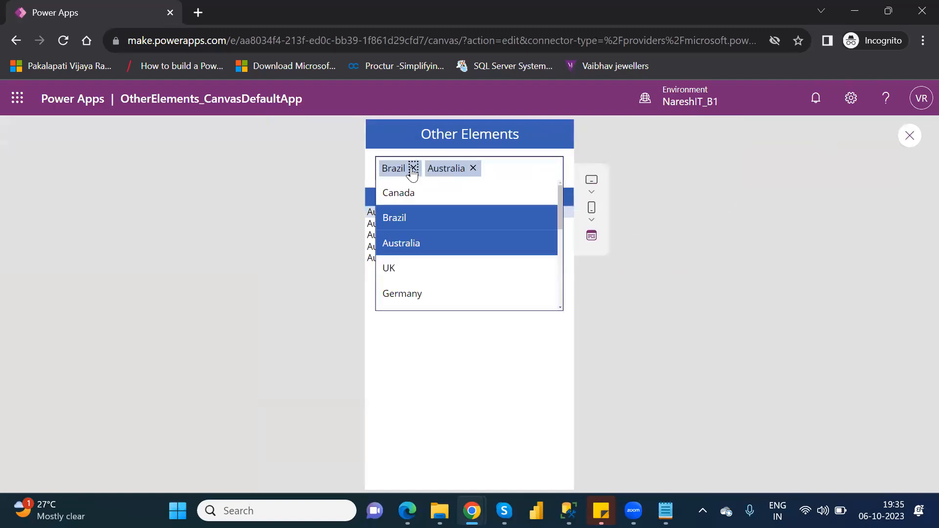
click(413, 168)
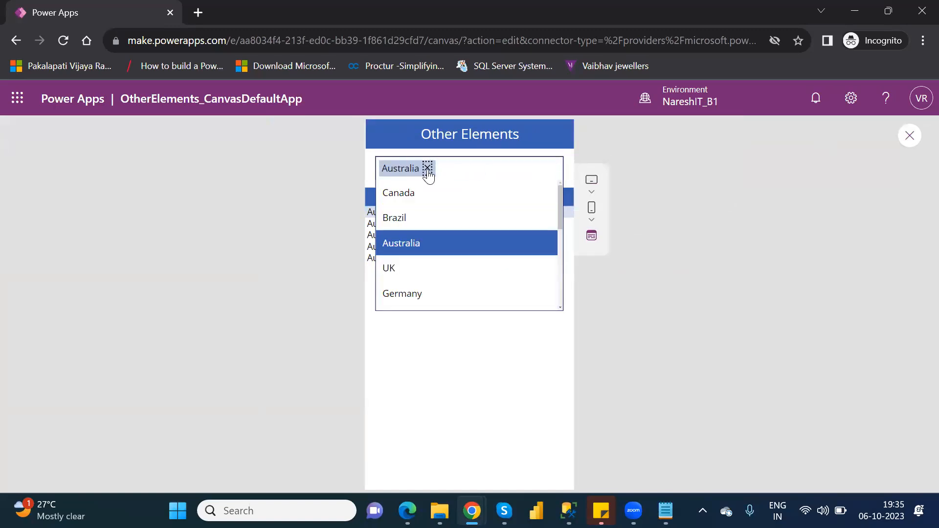
click(427, 169)
click(413, 222)
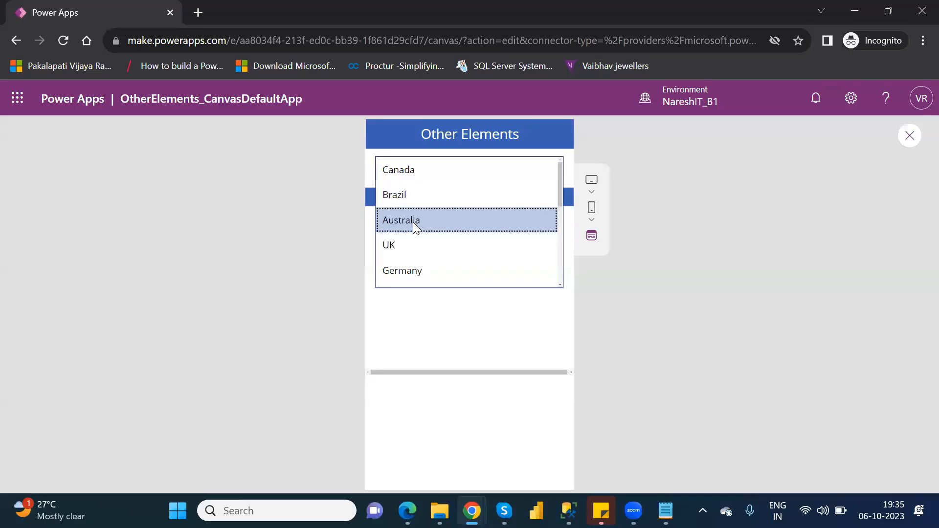
click(541, 388)
Replace Australia with UK as the combo box selection in the preview, and return to editing
click(522, 166)
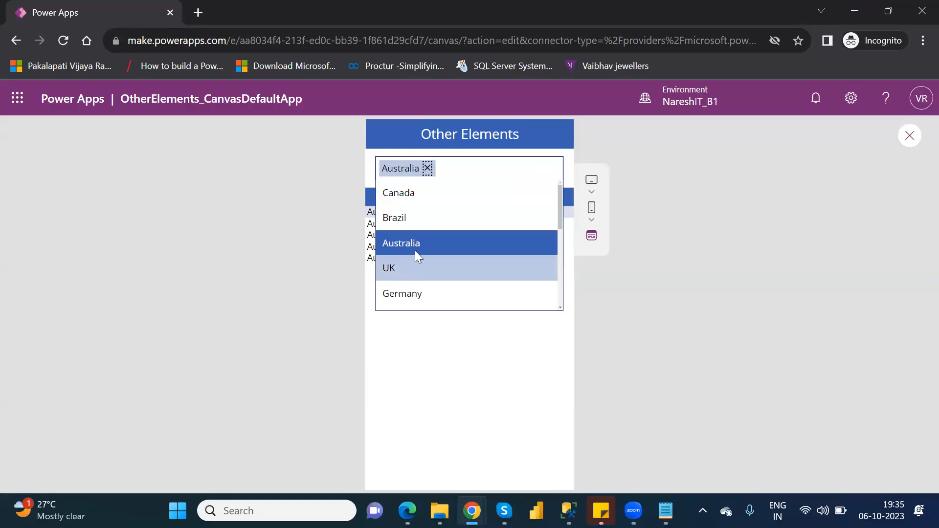
click(428, 168)
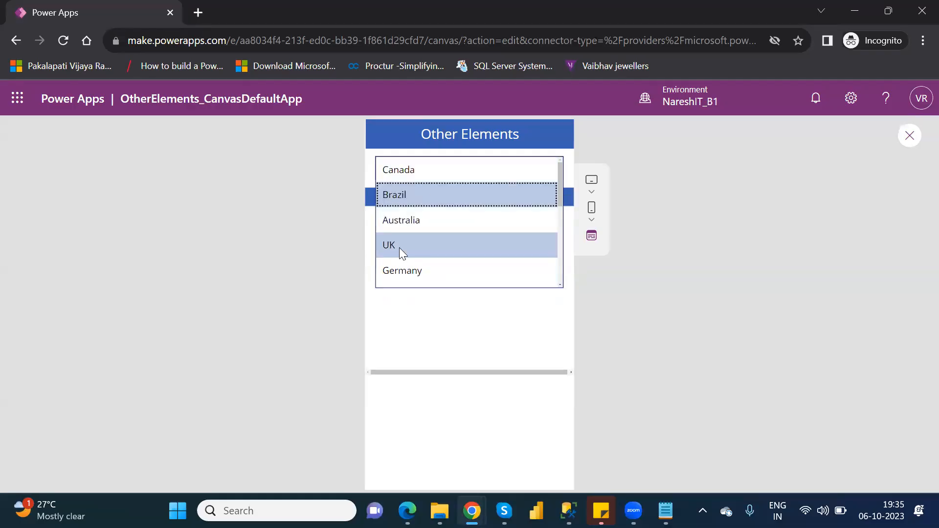
click(399, 248)
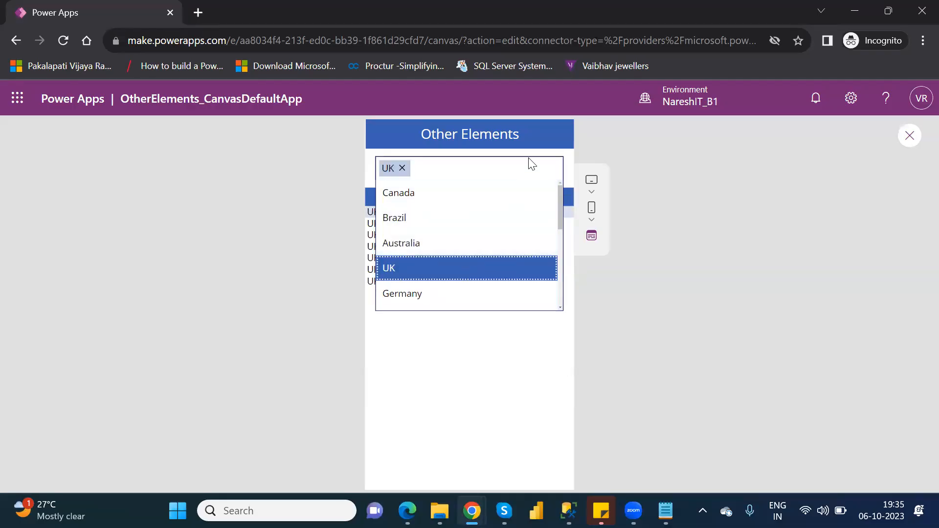
click(499, 382)
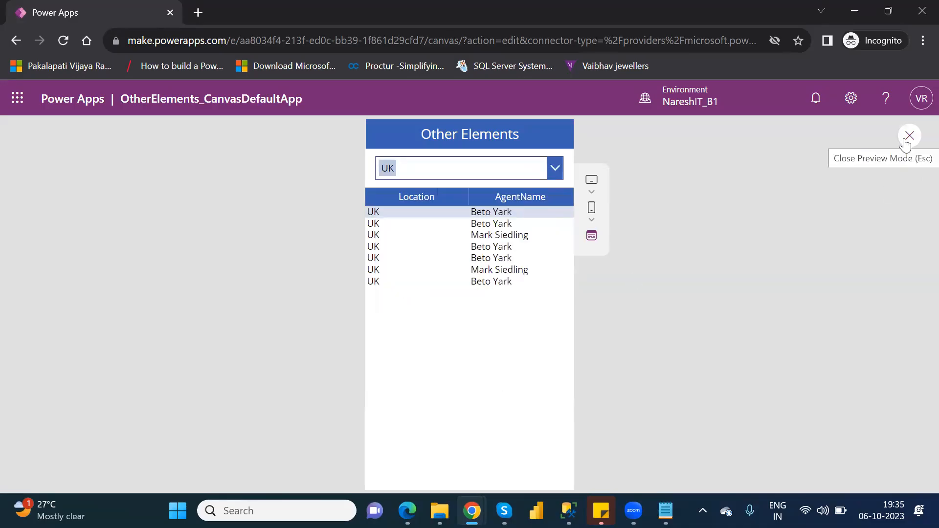
click(906, 141)
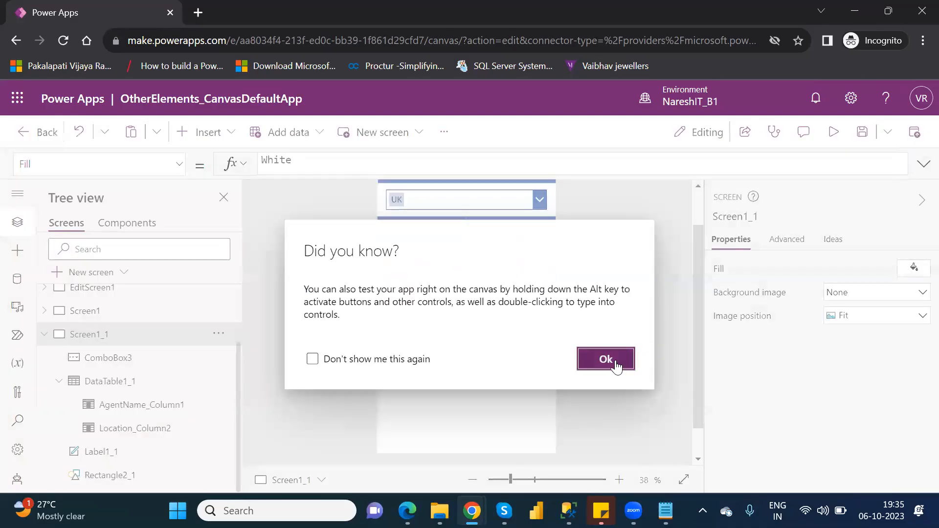
click(612, 360)
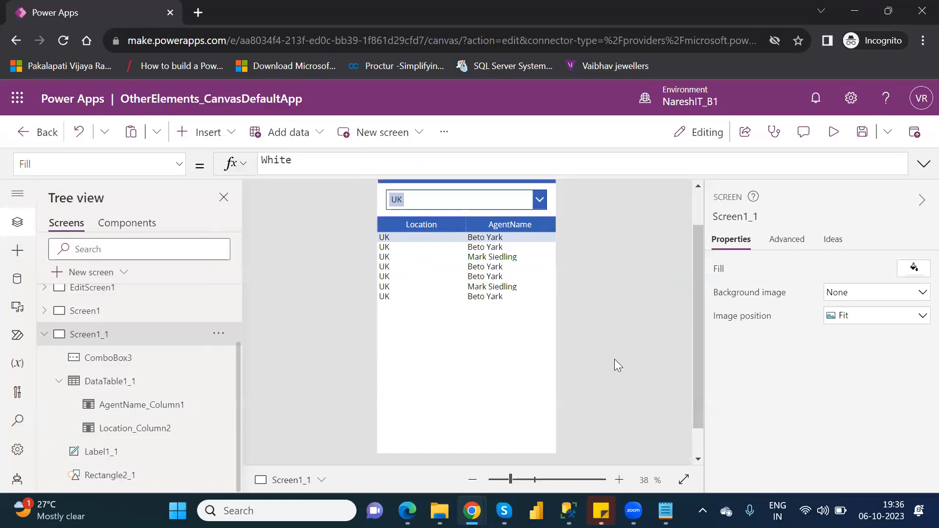
Shorten DataTable1_1 from its lower edge to a height of about 339
click(127, 385)
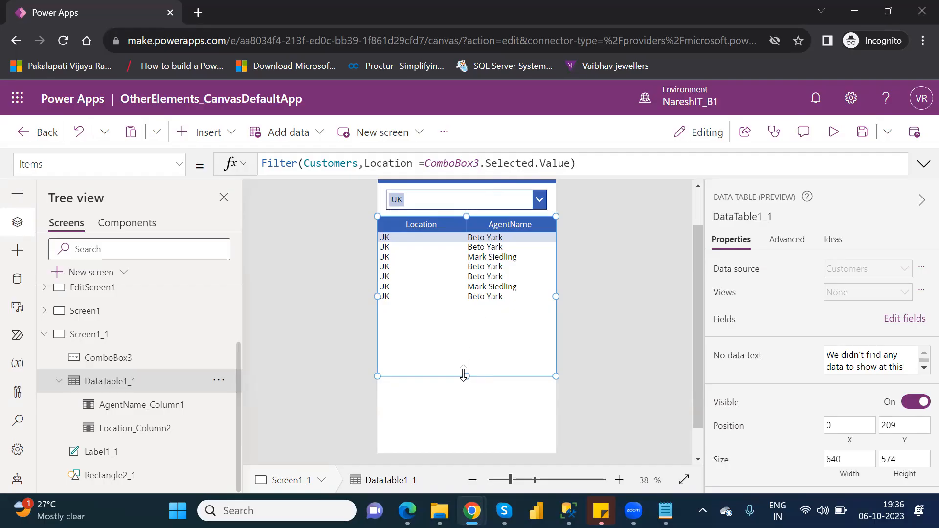
drag(464, 376, 468, 310)
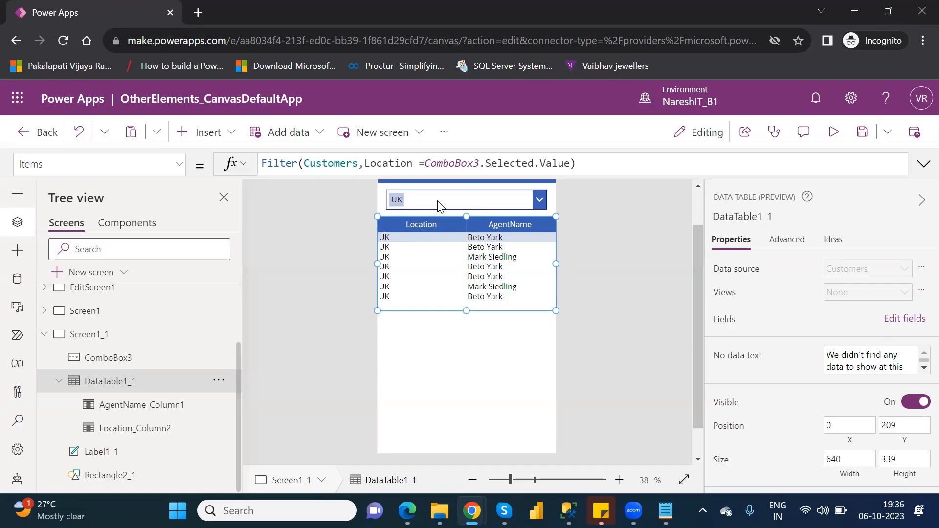
Insert a check box on Screen1_1 and place it below the data table at about X 124, Y 682
click(209, 143)
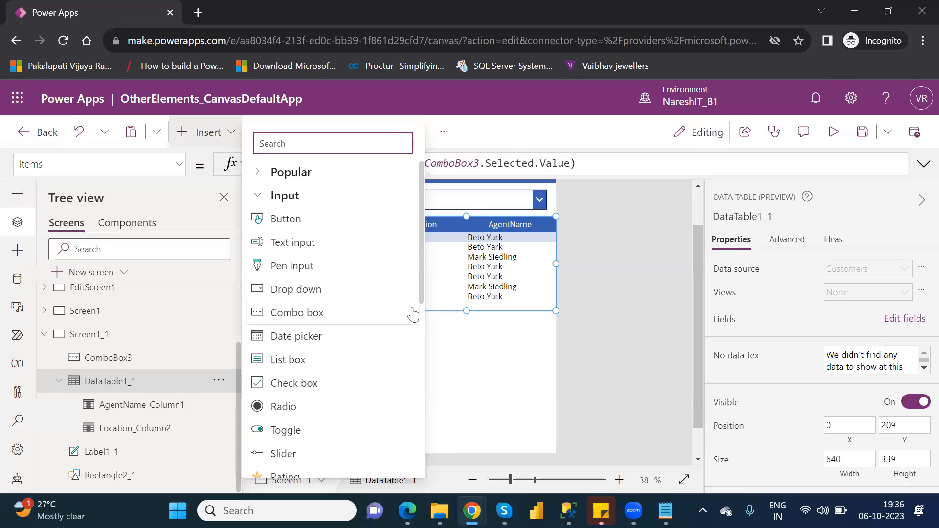
drag(424, 292, 427, 332)
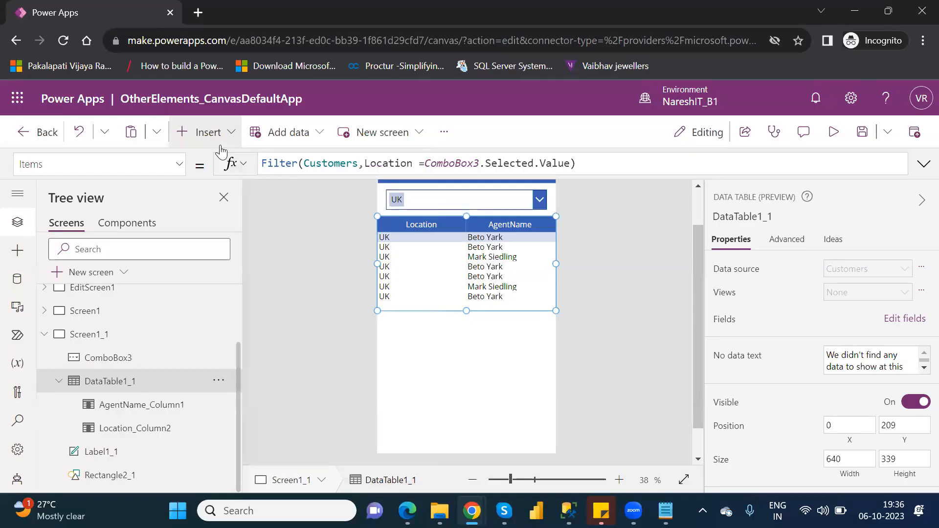
click(220, 145)
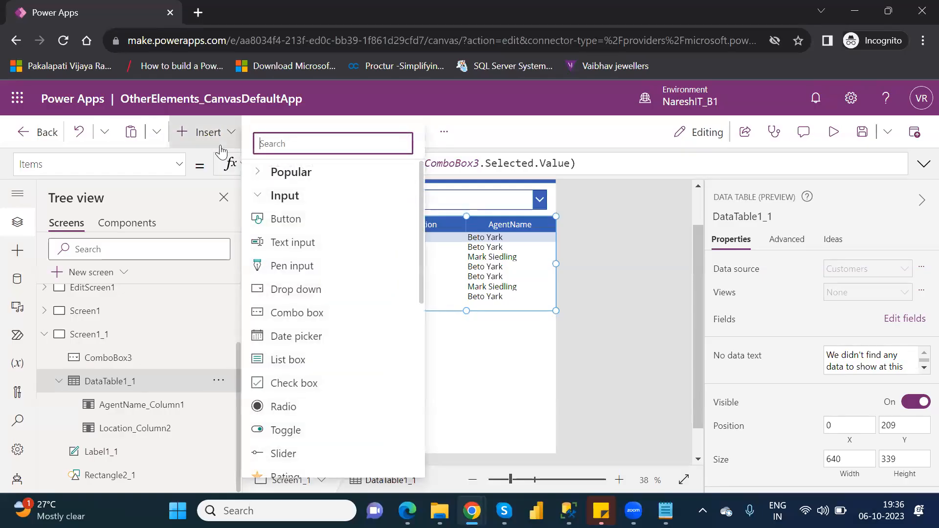
click(309, 384)
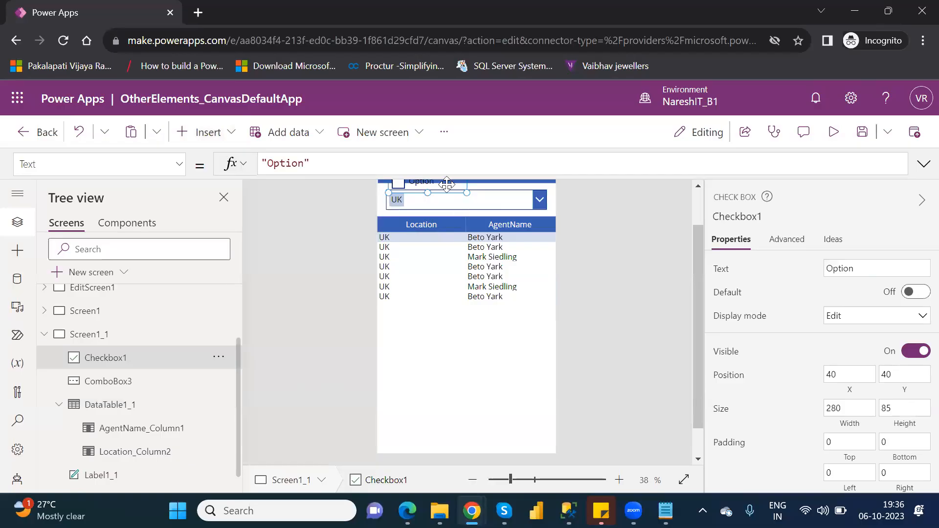
drag(447, 184, 450, 346)
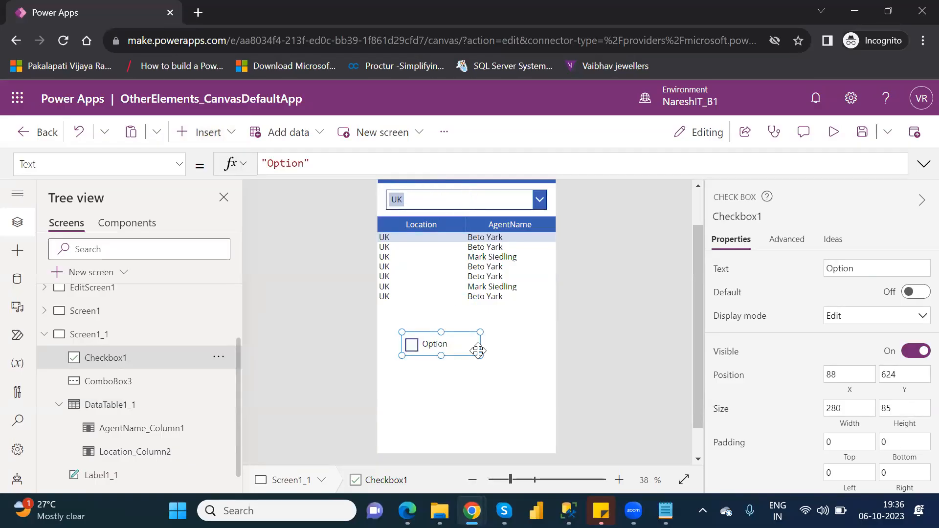
drag(478, 351, 488, 367)
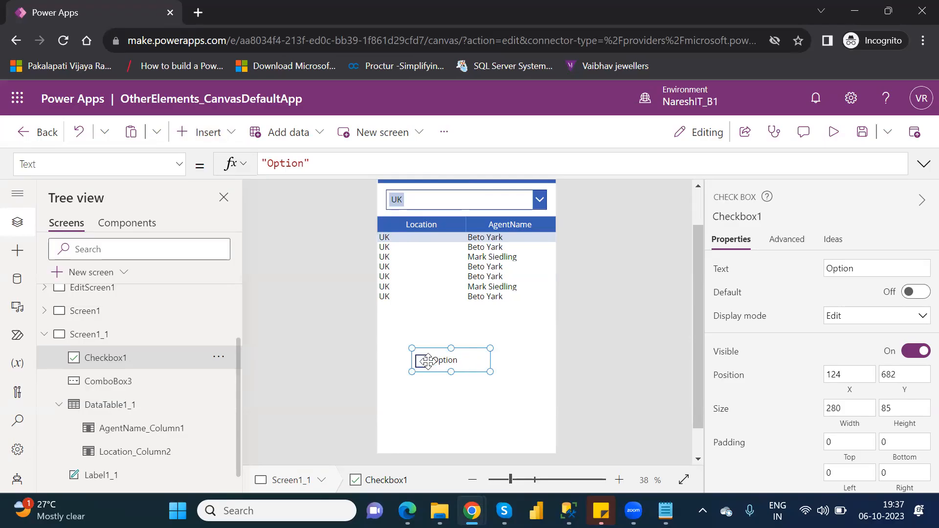
Preview the app, test ticking and clearing the Option check box, and return to editing
click(833, 133)
click(417, 358)
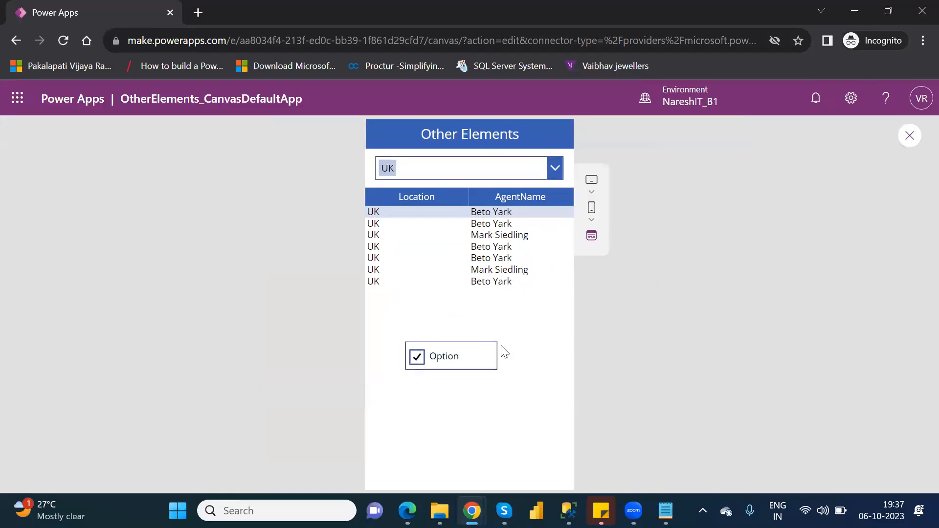
click(487, 349)
click(911, 138)
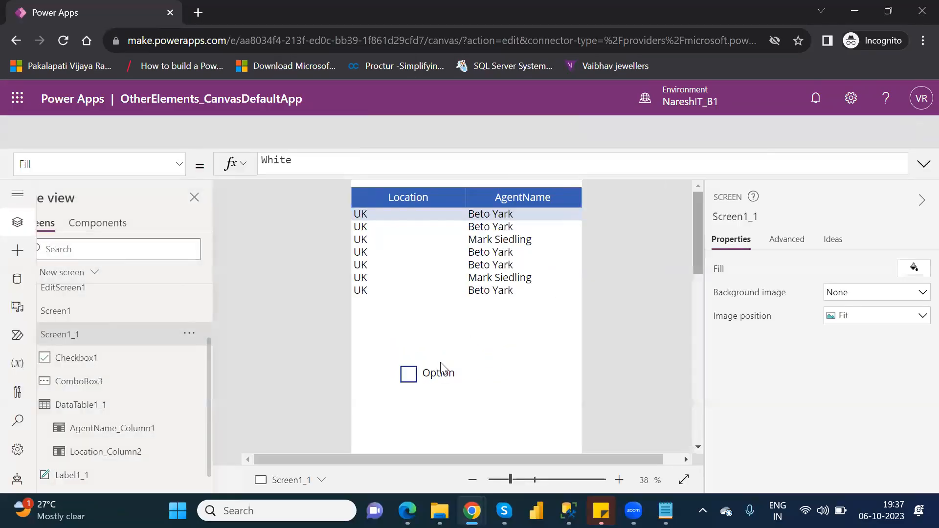
click(609, 363)
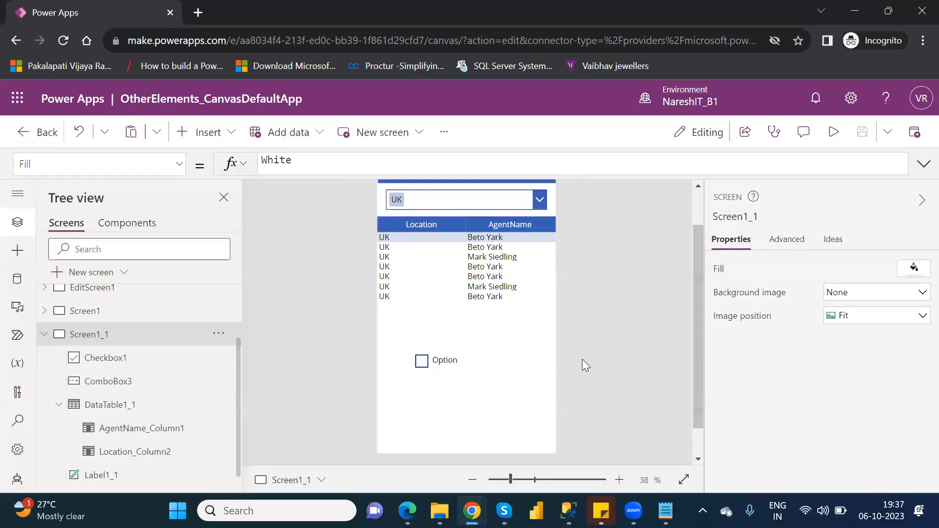
Check Checkbox1's display mode options and try switching its Default setting on, returning it to Off
click(447, 361)
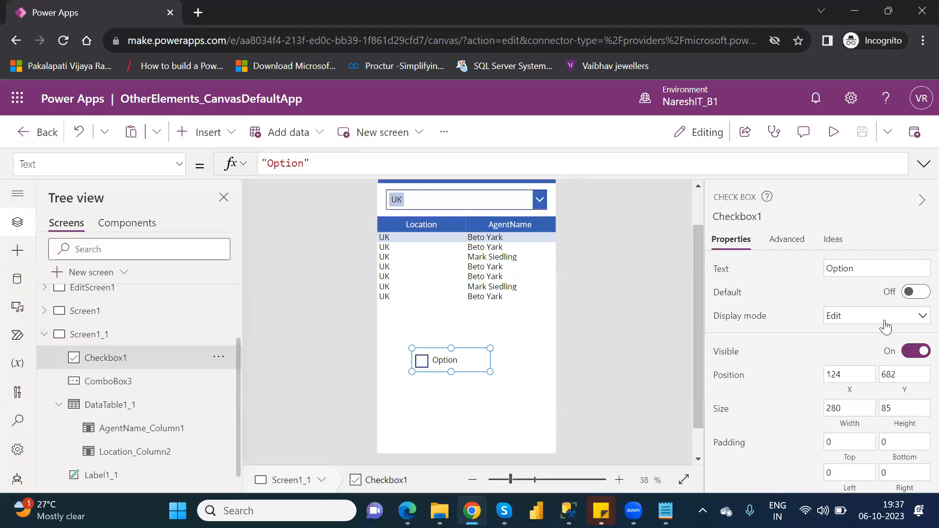
click(886, 323)
click(885, 322)
click(919, 294)
click(920, 293)
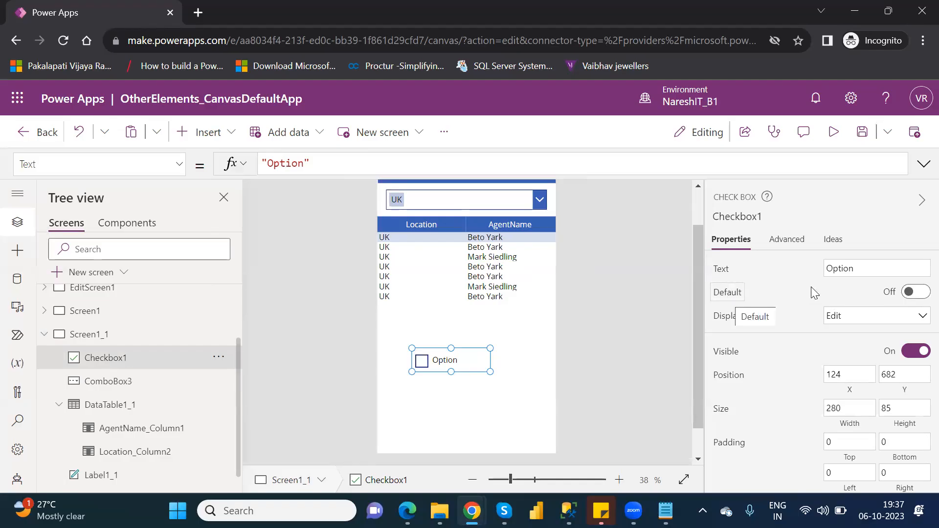
click(921, 300)
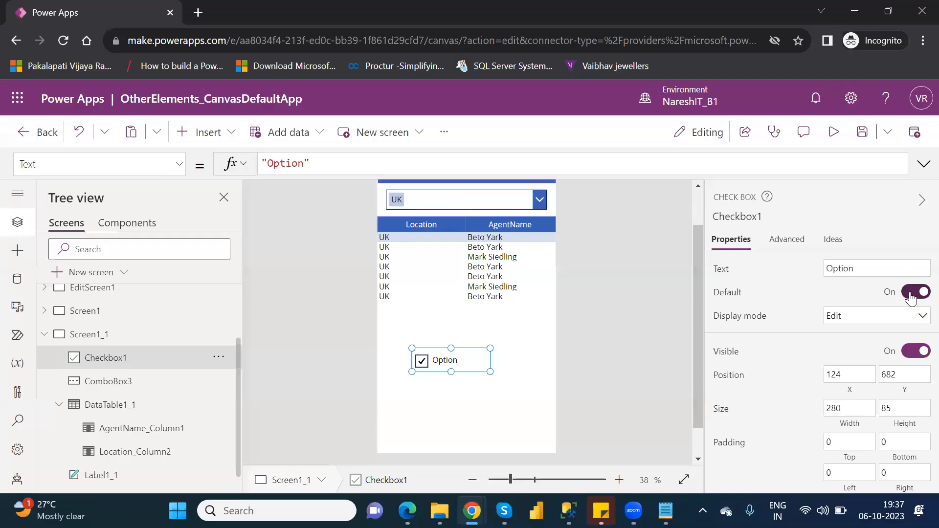
click(911, 299)
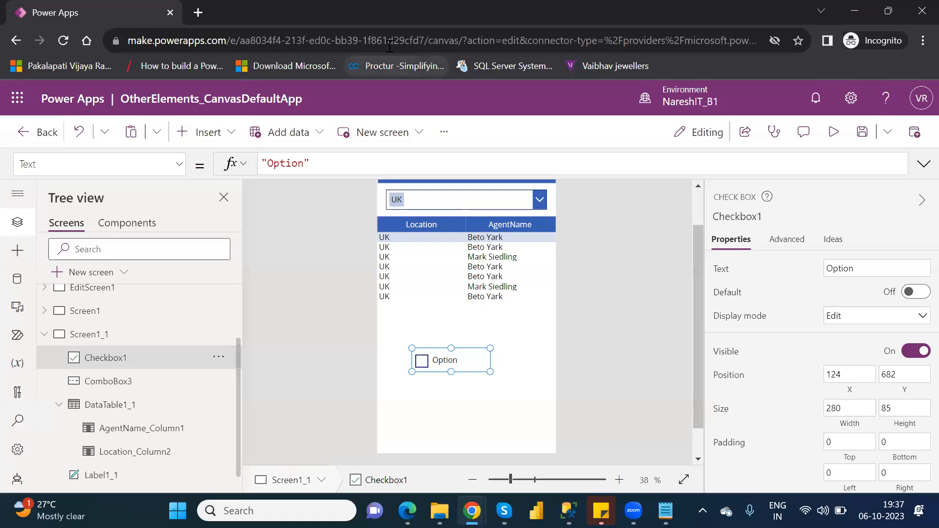
Open google.com in a new browser tab
click(197, 13)
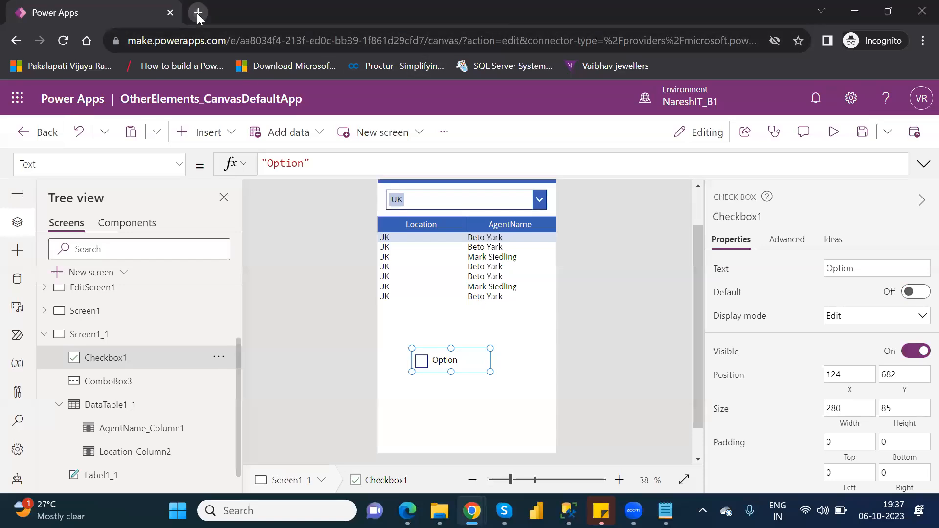
text(google.com)
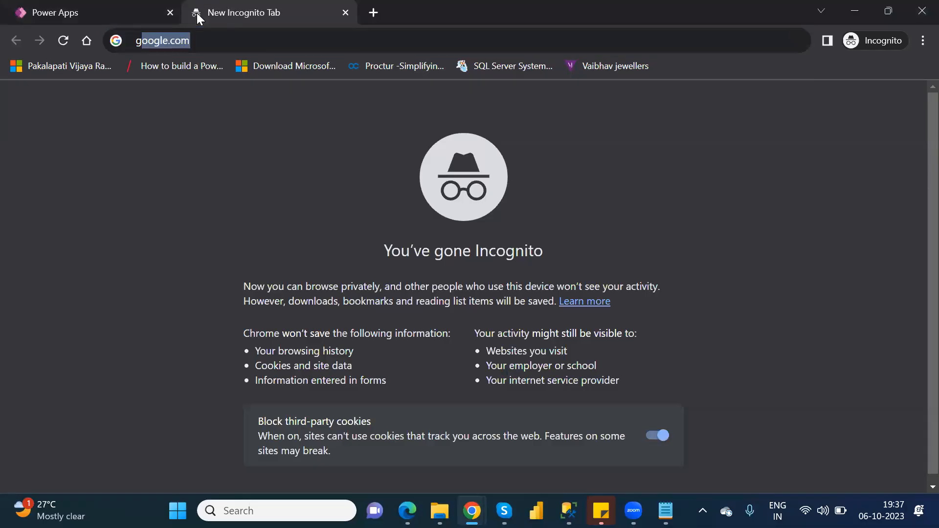
key(Return)
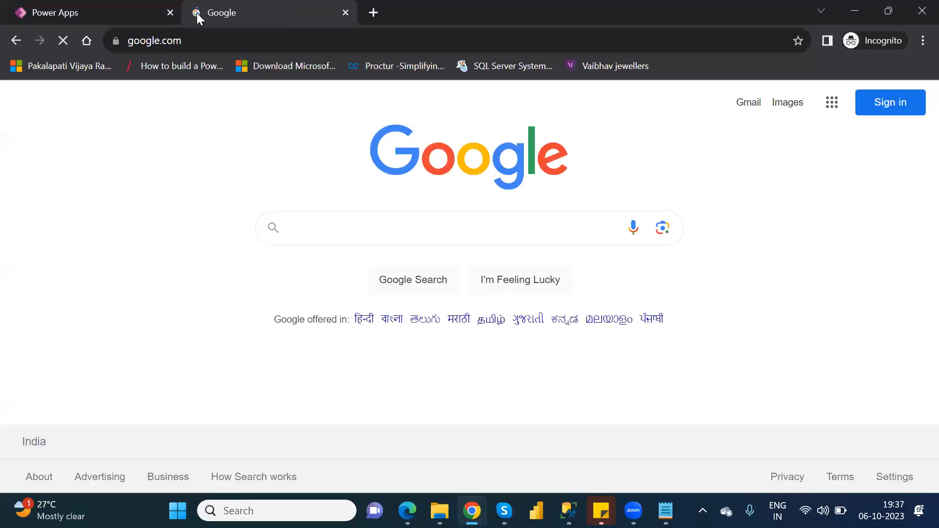
Search Google for "in checkbox give multiple values in power apps"
text(in)
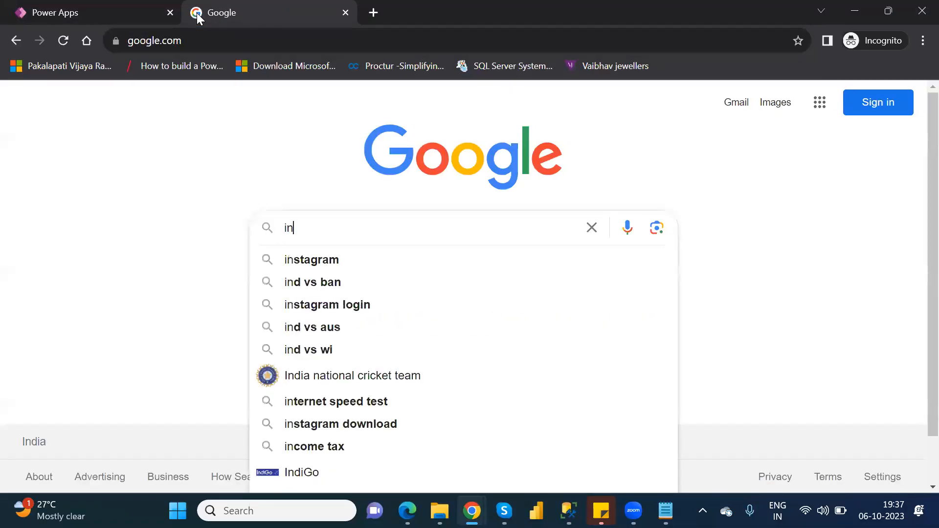
text( checkbox)
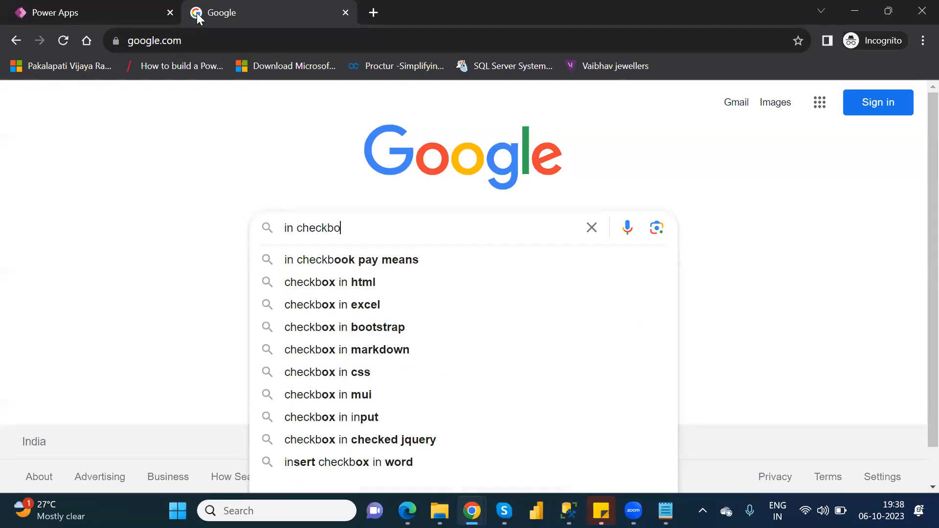
text(give mo)
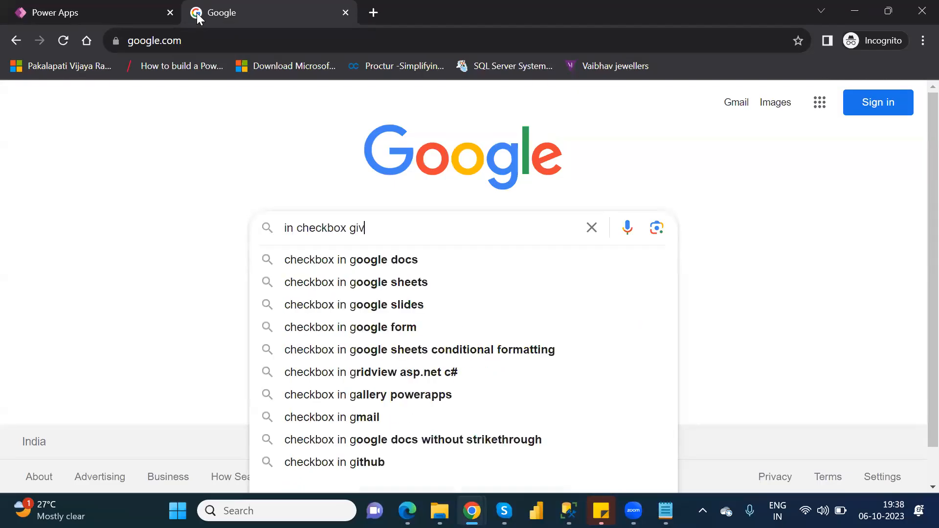
key(BackSpace)
key(BackSpace)
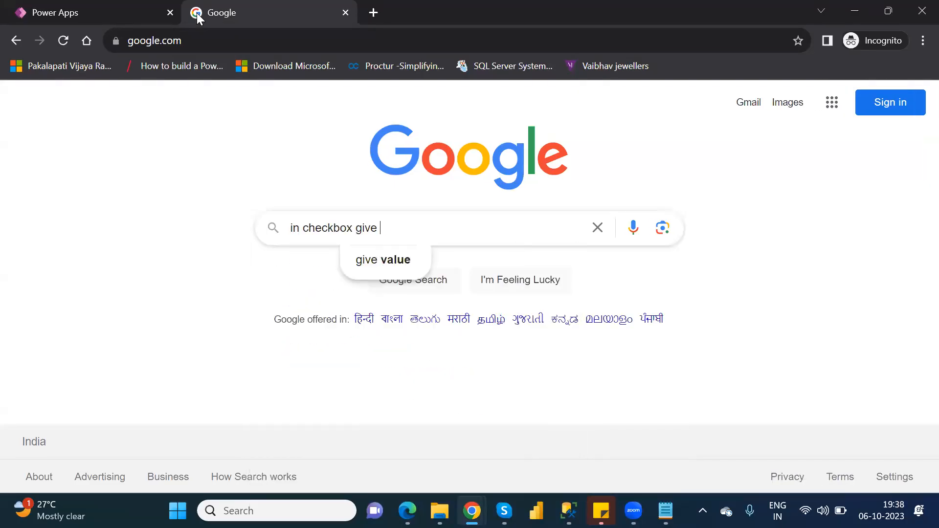
text(multi)
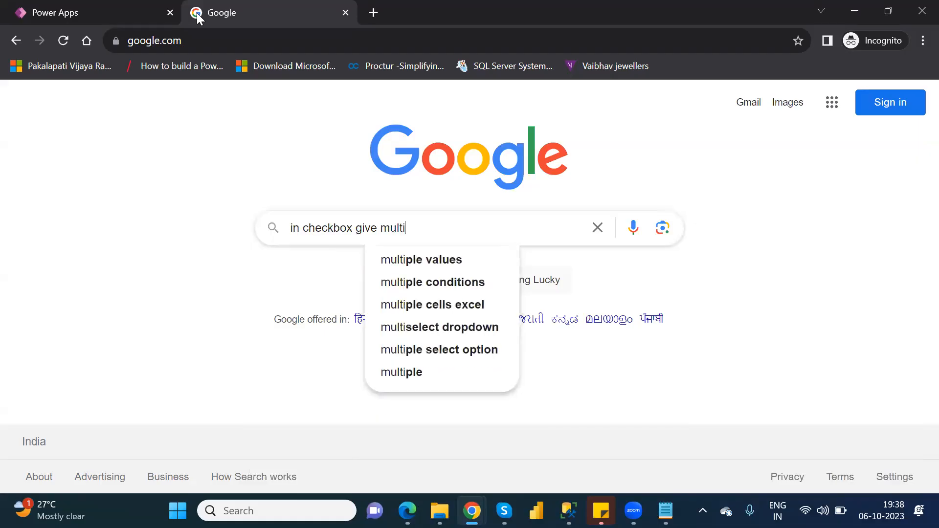
text(ple values )
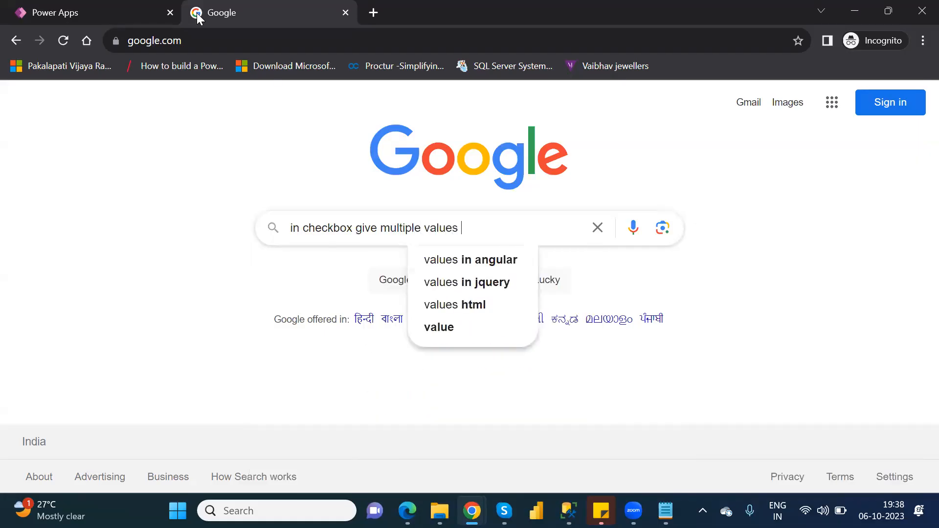
text(in power)
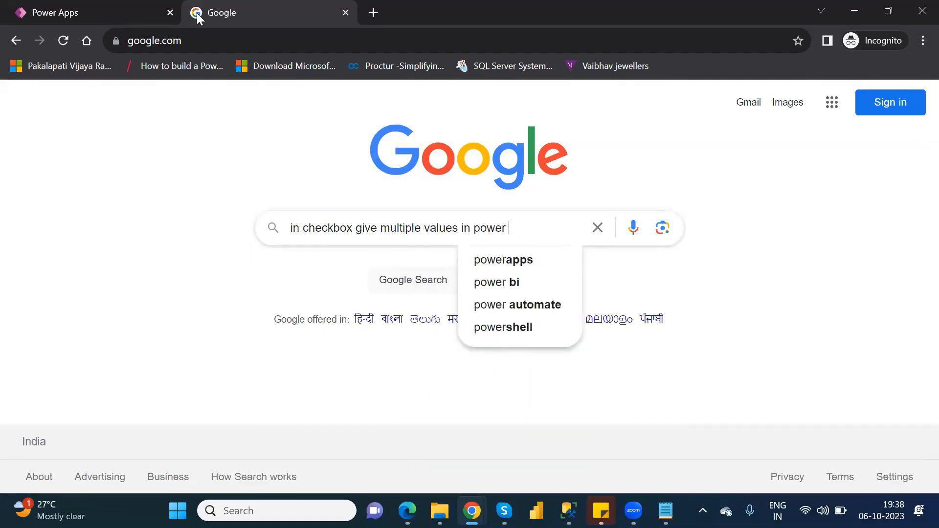
text( apps)
key(Return)
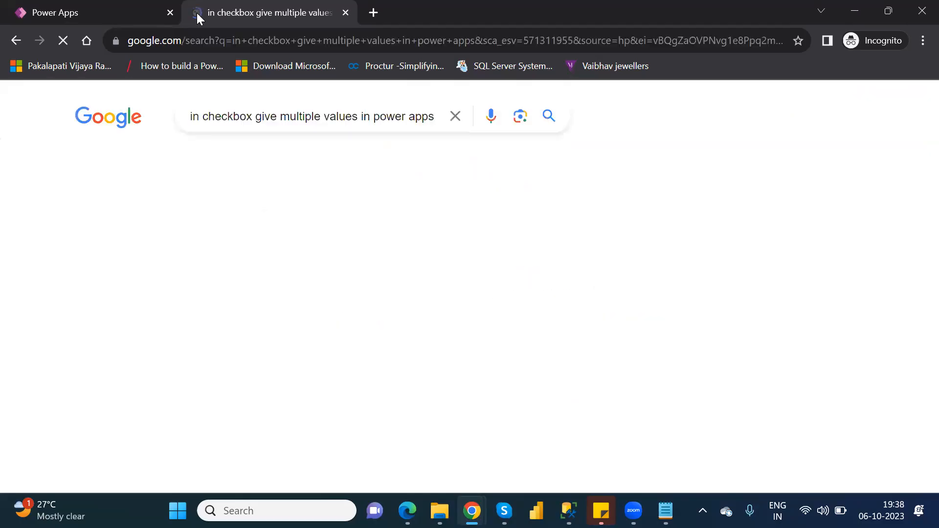
Open the Power Platform Community result on creating multi select checkboxes in Power Apps and examine its description, comments and video preview
scroll(250, 212, down, 2)
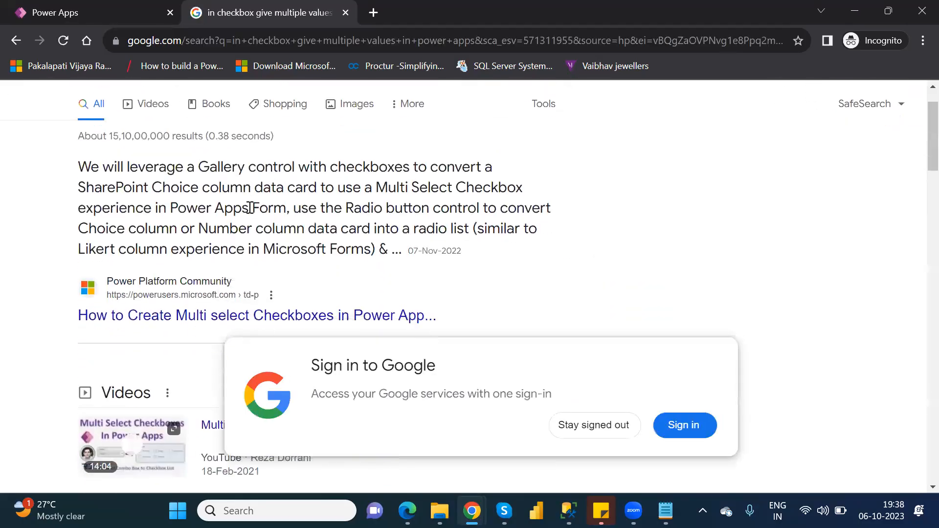
scroll(249, 212, down, 1)
click(293, 229)
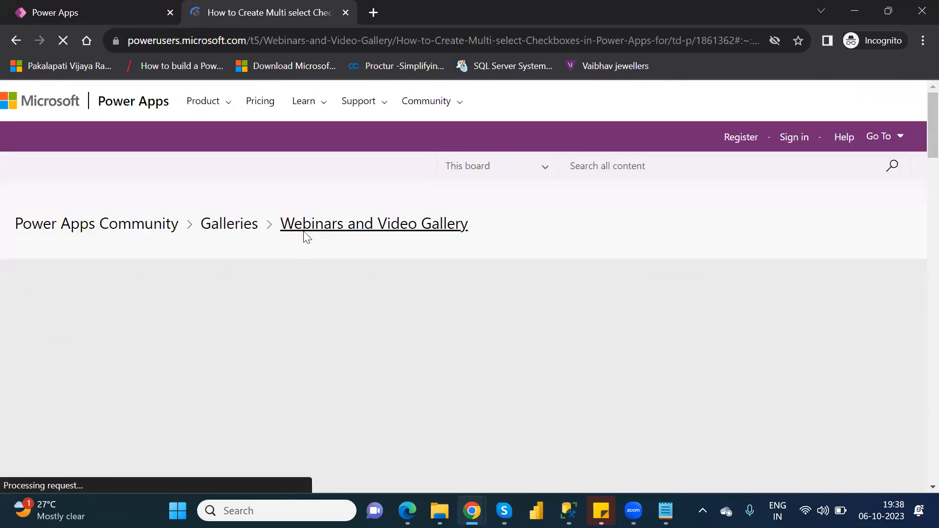
scroll(303, 237, down, 9)
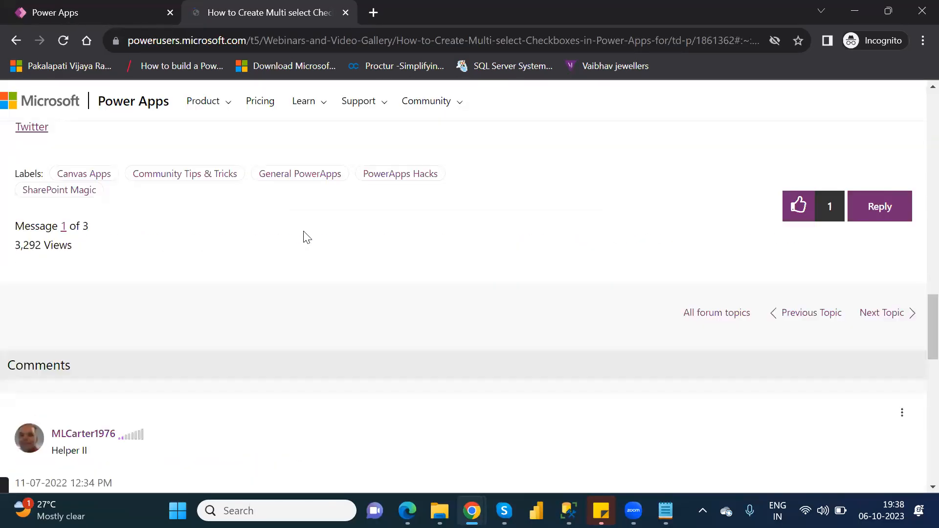
scroll(306, 237, up, 1)
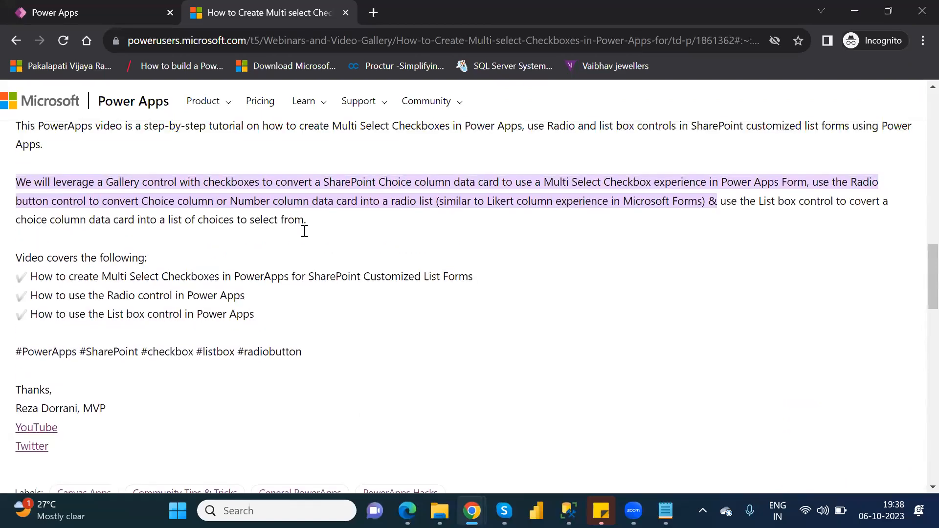
scroll(307, 238, down, 2)
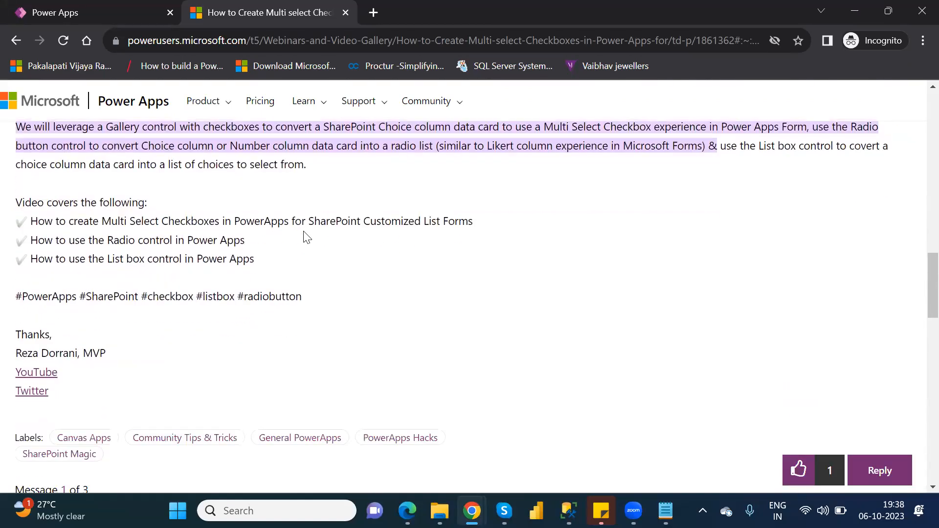
scroll(307, 237, down, 8)
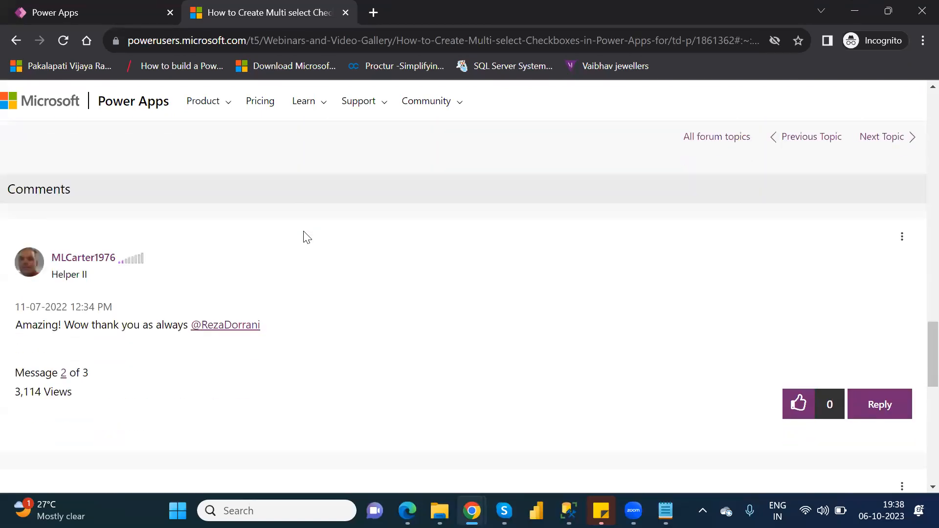
scroll(307, 237, down, 4)
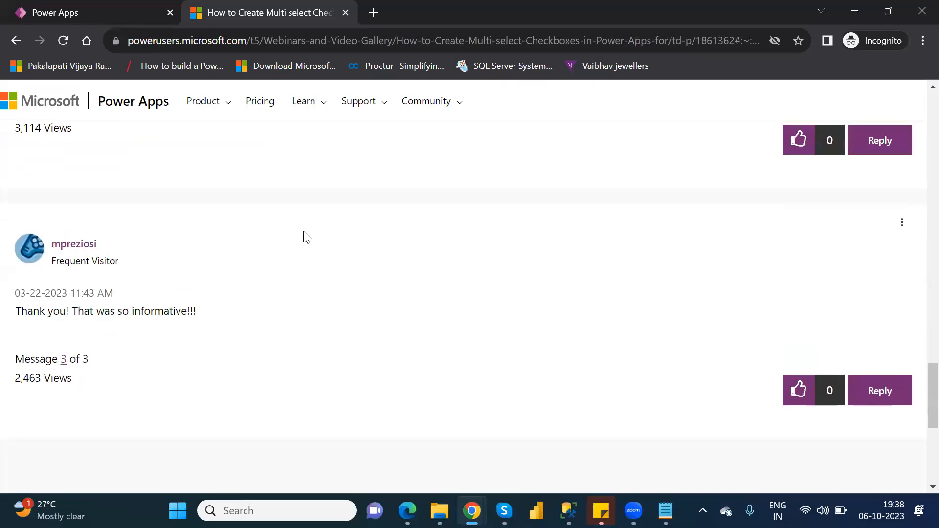
scroll(306, 237, up, 12)
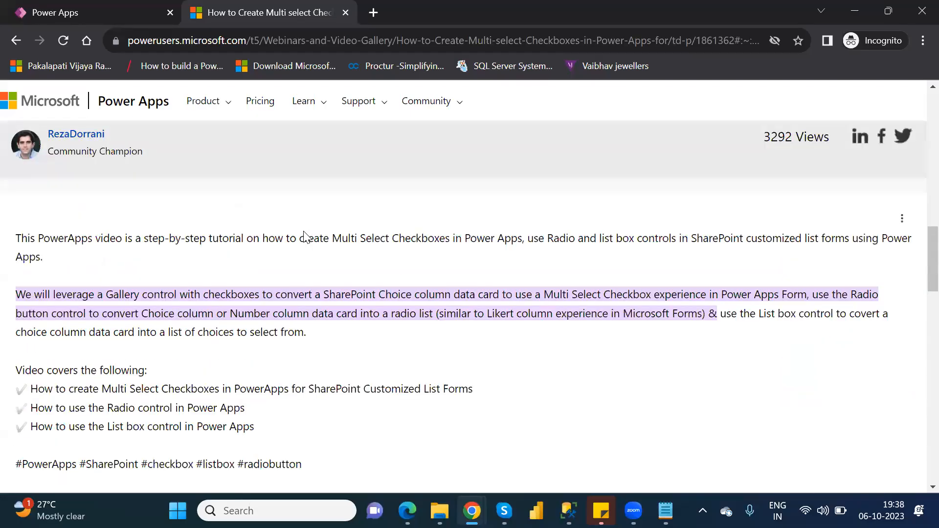
scroll(304, 236, up, 6)
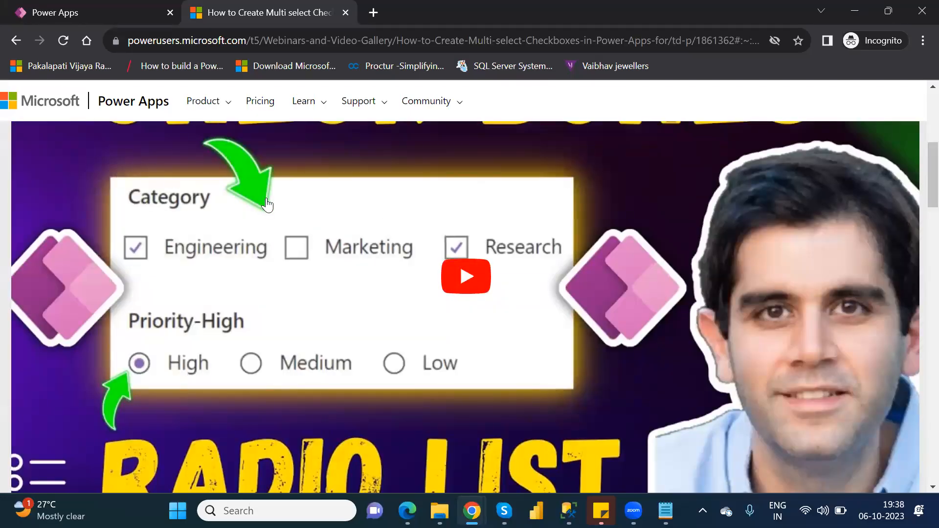
Return to the search results and open the "Power Apps Multiple Selection Checkbox" article in a separate tab
click(20, 44)
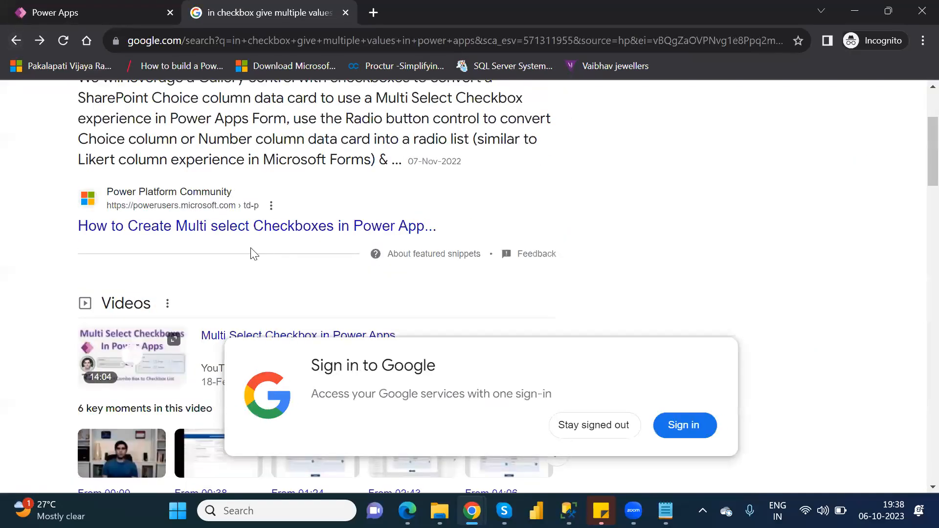
scroll(253, 250, down, 3)
scroll(252, 250, down, 2)
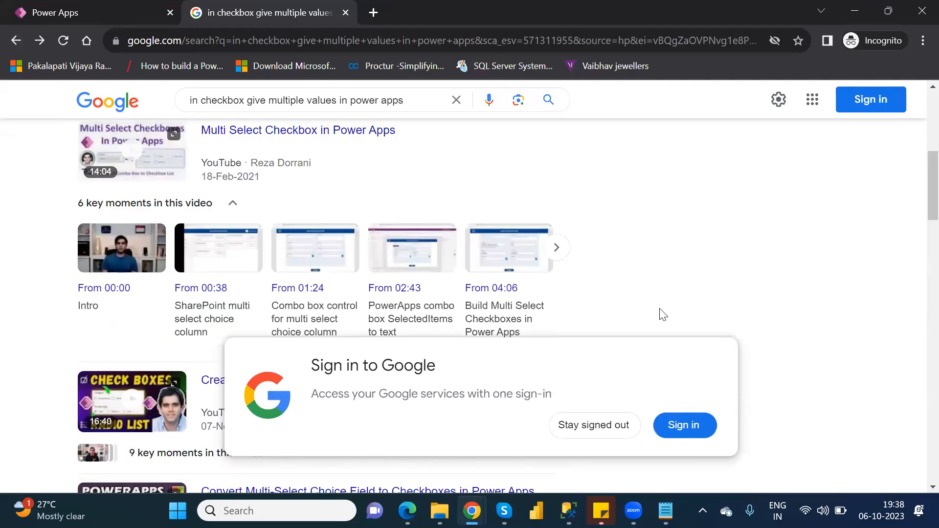
scroll(663, 314, down, 10)
scroll(663, 315, down, 8)
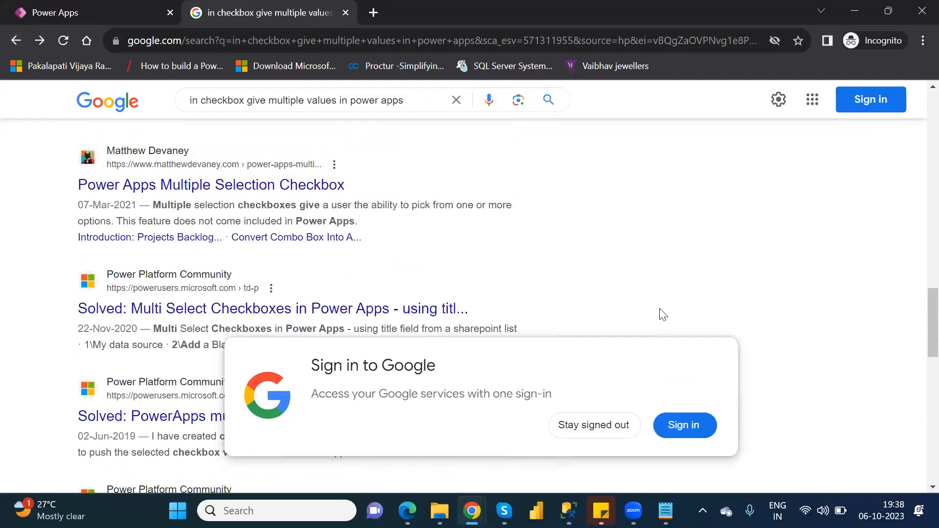
middle_click(277, 189)
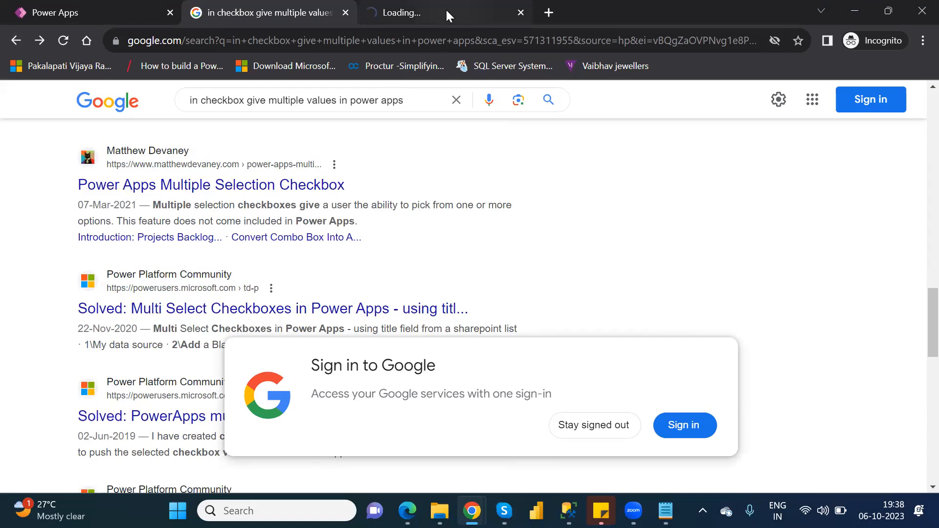
click(447, 11)
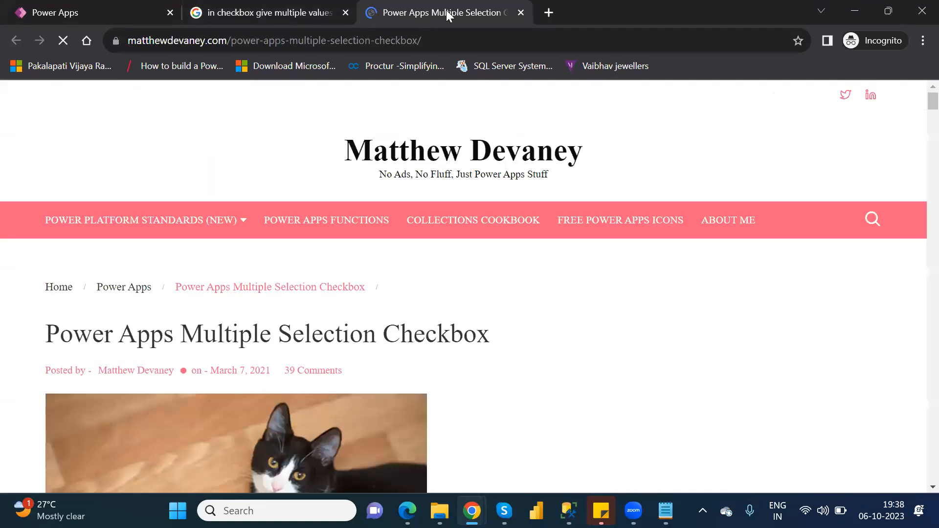
Examine the article's introduction to the Projects Backlog app and its setup of a multiple-selection Choices column in the SharePoint list
key(Down)
key(Down)
key(Down)
key(Down)
key(Down)
key(Down)
key(Down)
key(Down)
key(Down)
key(Down)
key(Down)
key(Down)
key(Down)
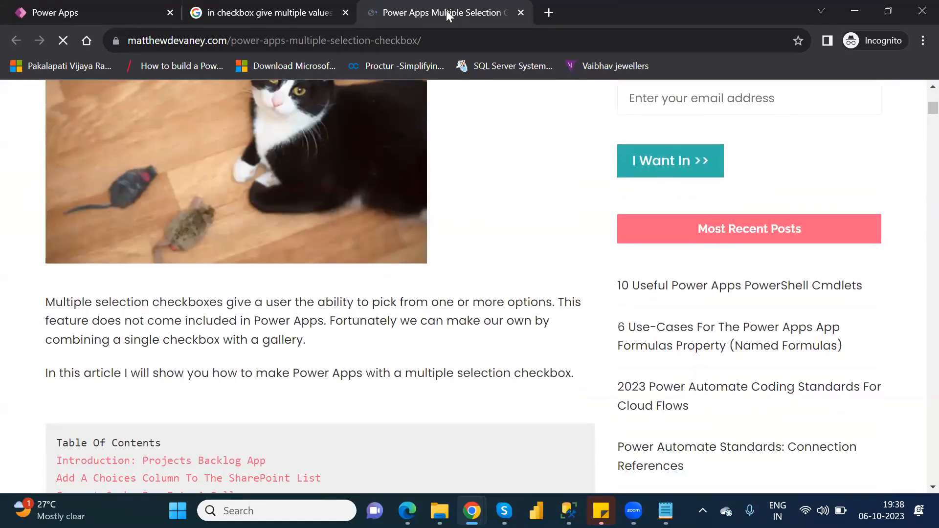
key(Down)
key(Down)
key(Down)
key(Down)
key(Down)
key(Down)
key(Down)
key(Down)
key(Down)
key(Down)
key(Down)
key(Down)
key(Down)
key(Down)
key(Down)
key(Down)
key(Down)
key(Down)
key(Down)
key(Down)
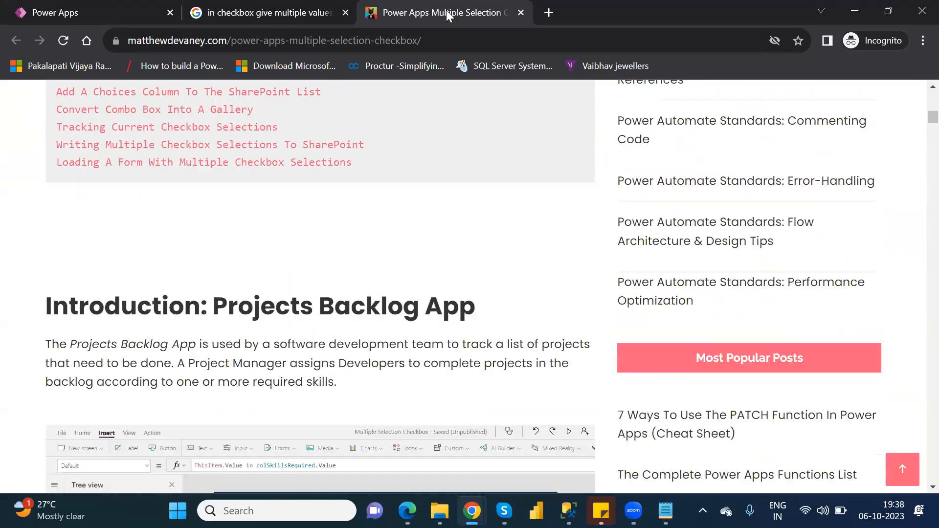
key(Down)
key(Down)
key(Down)
key(Down)
key(Down)
key(Down)
key(Down)
key(Down)
key(Down)
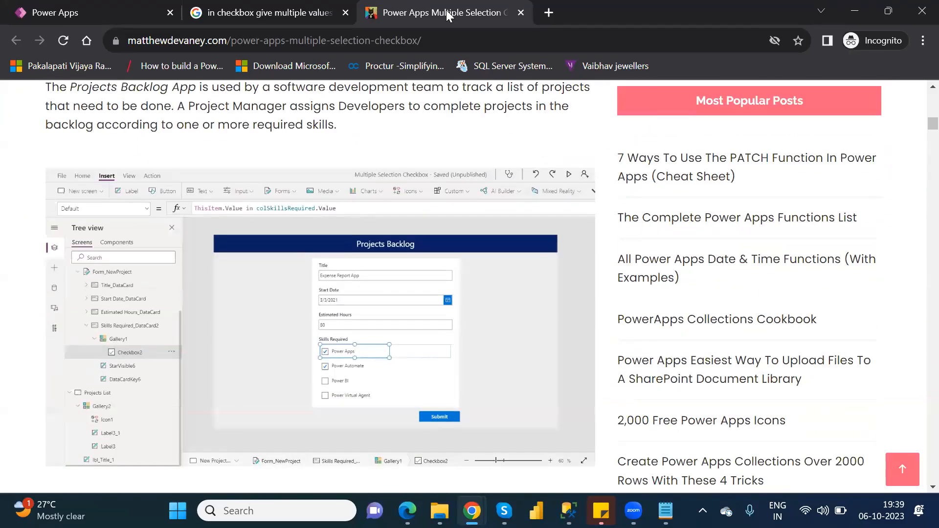
key(Down)
key(Down)
key(Down)
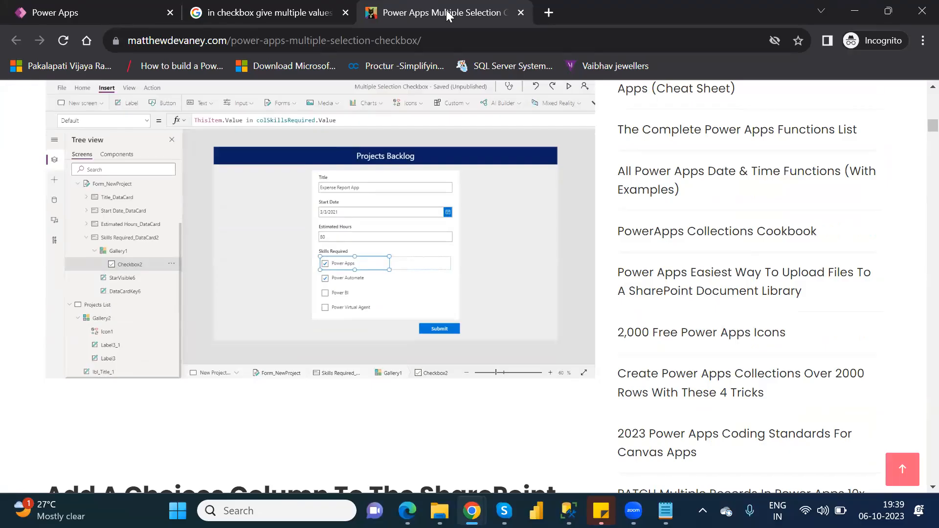
key(Down)
key(Down)
key(Down)
key(Down)
key(Down)
key(Down)
key(Down)
key(Down)
key(Down)
key(Down)
key(Down)
key(Down)
key(Down)
key(Down)
key(Down)
key(Down)
key(Down)
key(Down)
key(Down)
key(Down)
key(Down)
key(Down)
key(Down)
key(Down)
key(Down)
key(Down)
key(Down)
key(Down)
key(Down)
key(Down)
key(Down)
key(Down)
key(Down)
key(Down)
key(Down)
key(Down)
key(Down)
key(Down)
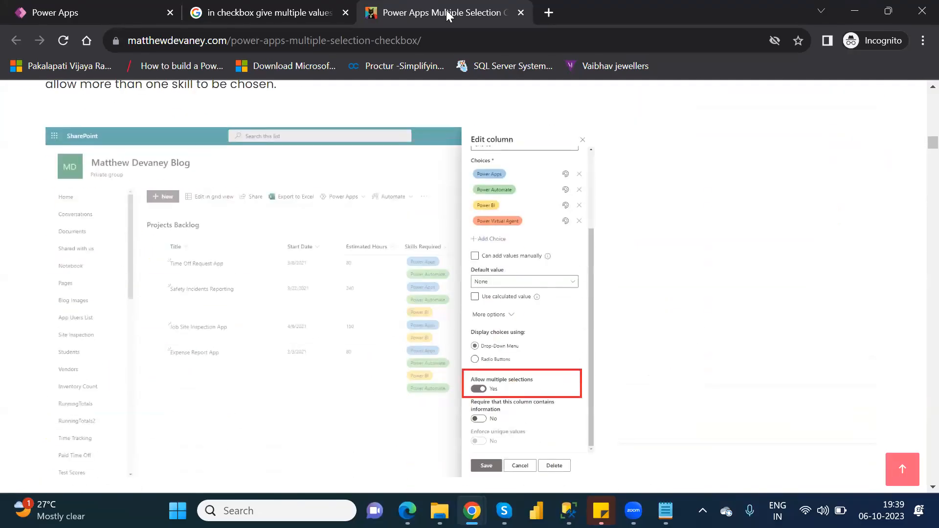
key(Down)
key(Down)
key(Down)
key(Down)
key(Down)
key(Down)
key(Down)
key(Down)
key(Down)
key(Down)
key(Down)
key(Down)
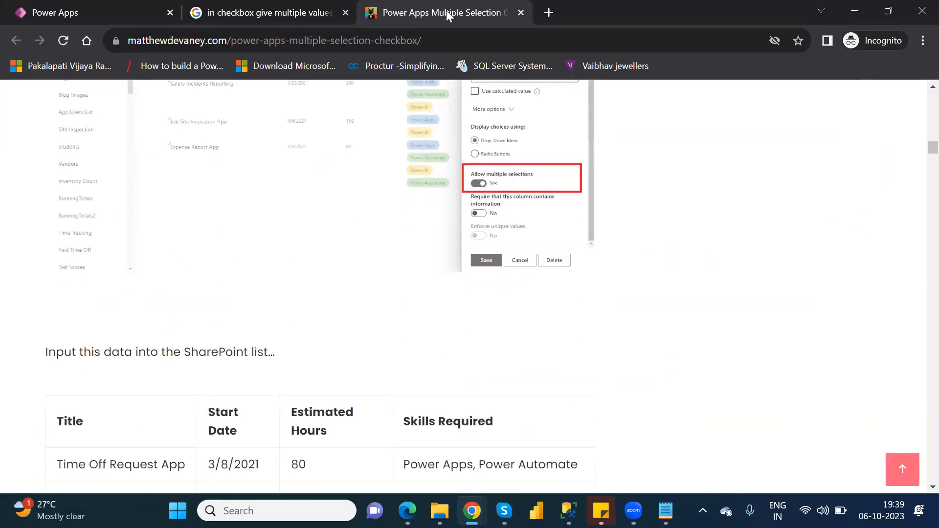
key(Down)
key(Down)
key(Down)
key(Down)
key(Down)
key(Down)
key(Down)
key(Down)
key(Down)
key(Down)
key(Down)
key(Down)
key(Down)
key(Down)
key(Down)
key(Down)
key(Down)
key(Down)
key(Down)
key(Down)
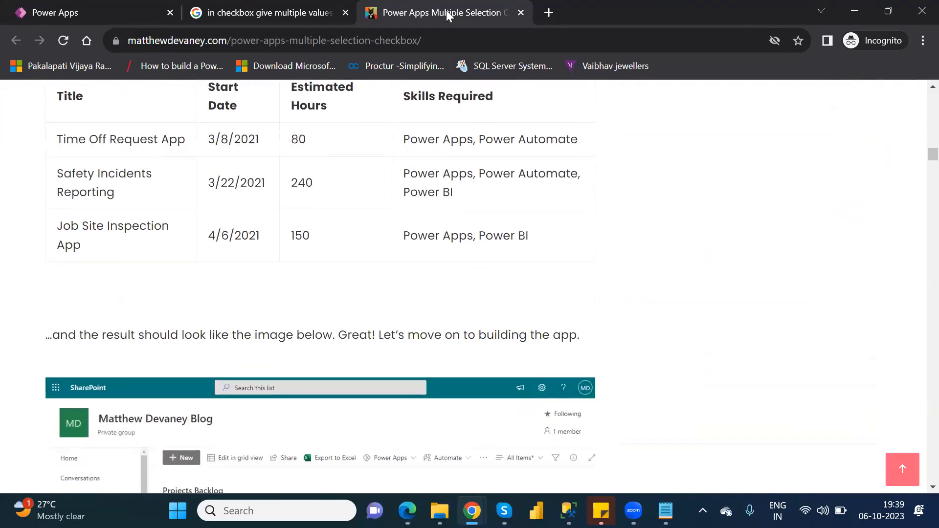
Examine the article's sections on converting the combo box into a gallery of check boxes and tracking the current check box selections
key(Down)
key(Down)
key(Down)
key(Down)
key(Down)
key(Down)
key(Down)
key(Down)
key(Down)
key(Down)
key(Down)
key(Down)
key(Down)
key(Down)
key(Down)
key(Down)
key(Down)
key(Down)
key(Down)
key(Down)
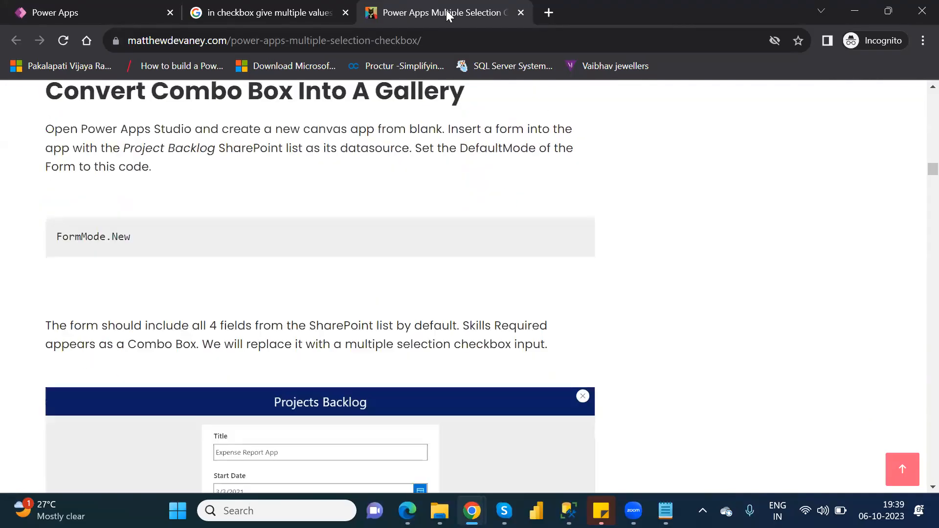
key(Down)
key(Down)
key(Down)
key(Down)
key(Down)
key(Down)
key(Down)
key(Down)
key(Down)
key(Down)
key(Down)
key(Down)
key(Down)
key(Down)
key(Down)
key(Down)
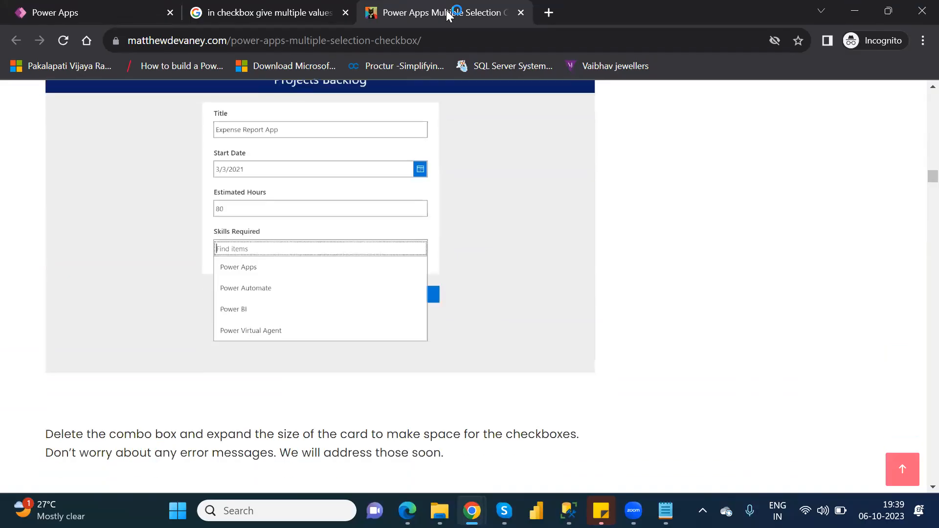
key(Down)
key(Down)
key(Down)
key(Down)
key(Down)
key(Down)
key(Down)
key(Down)
key(Down)
key(Down)
key(Down)
key(Down)
key(Down)
key(Down)
key(Down)
key(Down)
key(Down)
key(Down)
key(Down)
key(Down)
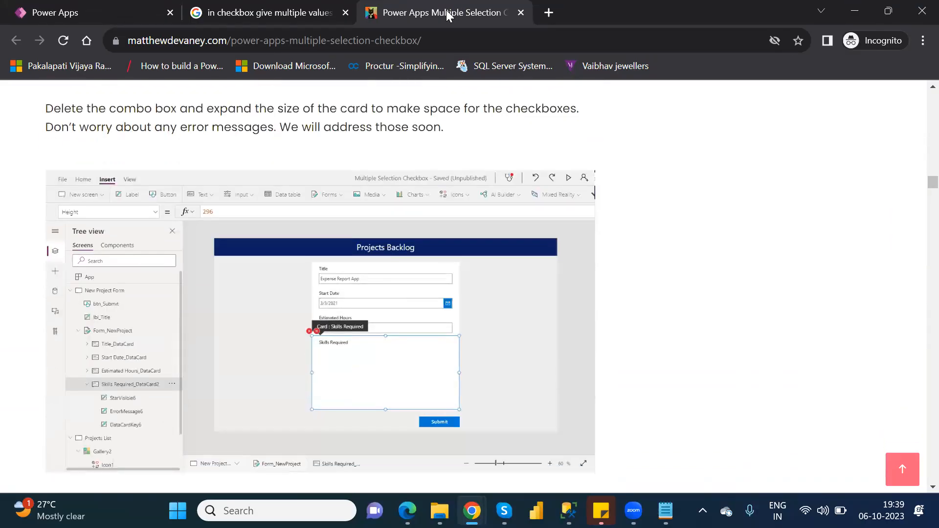
key(Down)
key(Down)
key(Down)
key(Down)
key(Down)
key(Down)
key(Down)
key(Down)
key(Down)
key(Down)
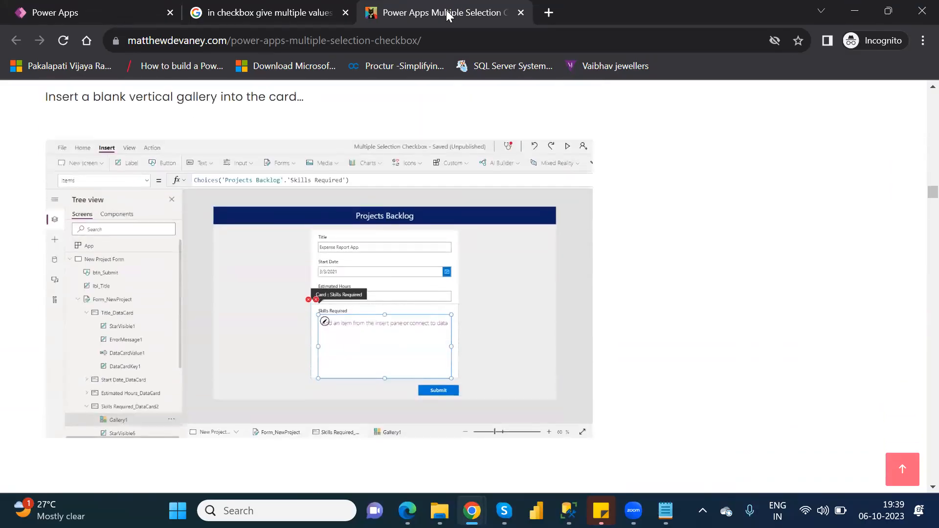
key(Down)
key(Down)
key(Down)
key(Down)
key(Down)
key(Down)
key(Down)
key(Down)
key(Down)
key(Down)
key(Down)
key(Down)
key(Down)
key(Down)
key(Down)
key(Down)
key(Down)
key(Down)
key(Down)
key(Down)
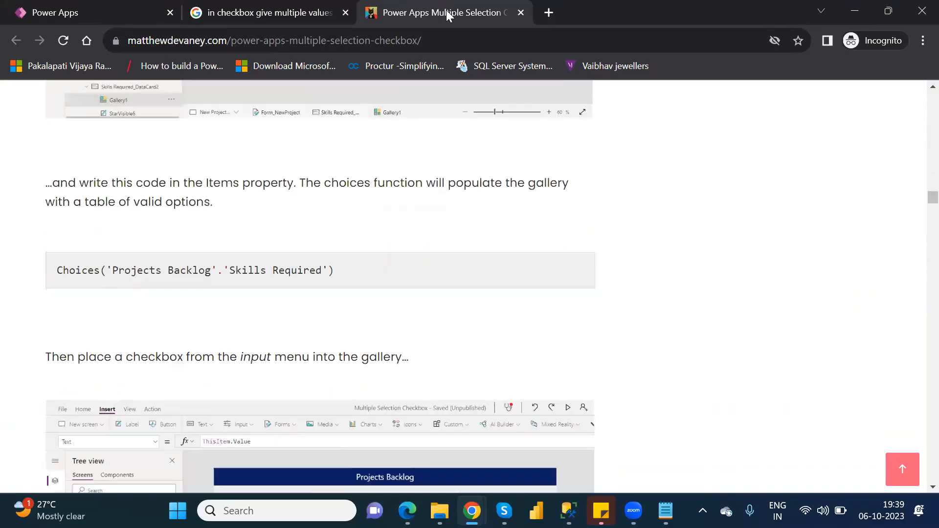
key(Down)
key(Down)
key(Down)
key(Down)
key(Down)
key(Down)
key(Down)
key(Down)
key(Down)
key(Down)
key(Down)
key(Down)
key(Down)
key(Down)
key(Down)
key(Down)
key(Down)
key(Down)
key(Down)
key(Down)
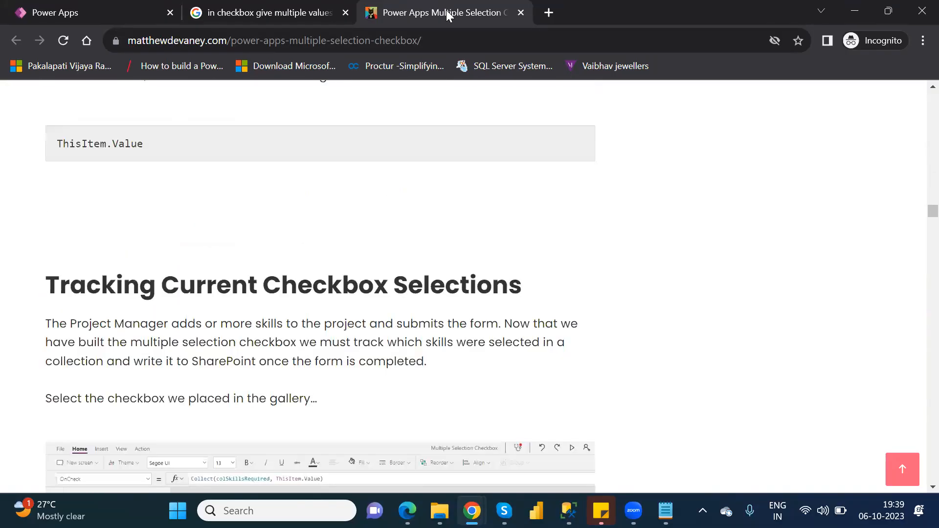
key(Down)
key(Down)
key(Down)
key(Down)
key(Down)
key(Down)
key(Down)
key(Down)
key(Down)
key(Down)
key(Down)
key(Down)
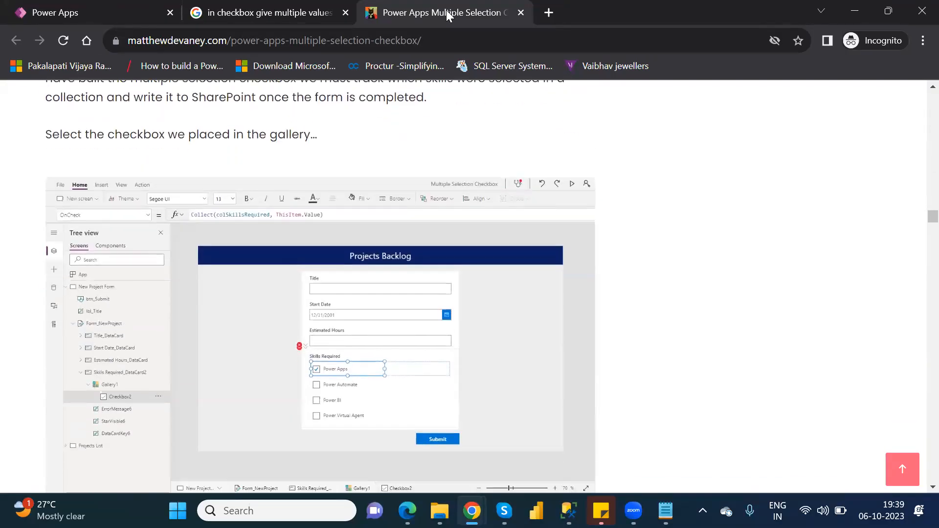
Return to OtherElements_CanvasDefaultApp in Power Apps and add a Radio control to Screen1_1, placed below the Option check box
click(213, 15)
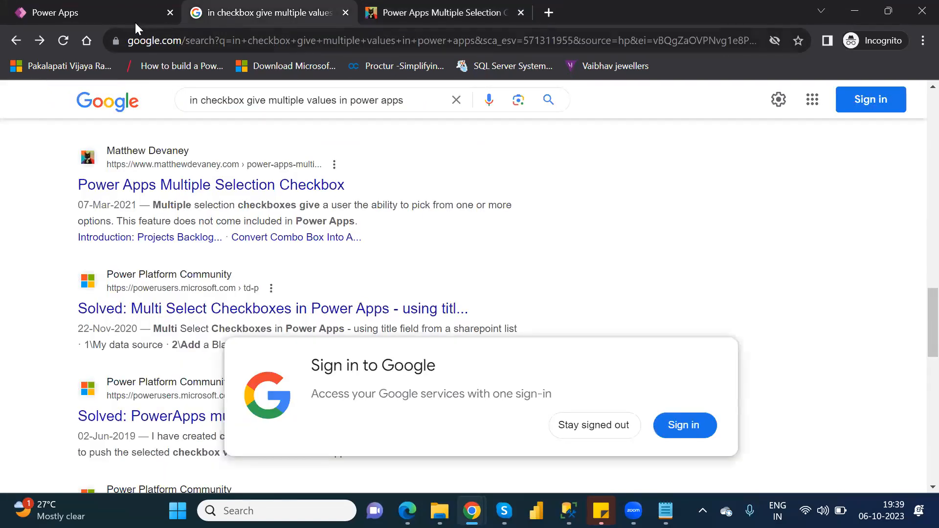
click(124, 10)
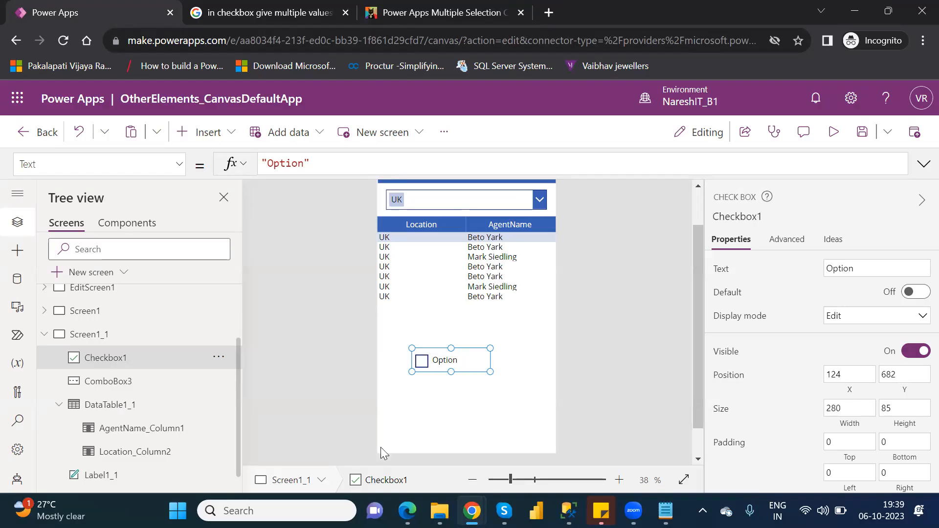
click(209, 136)
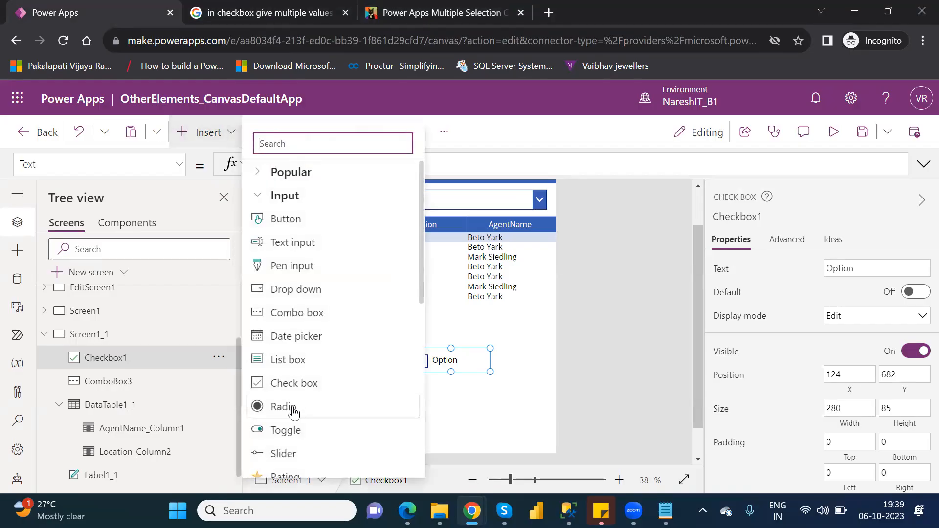
click(293, 408)
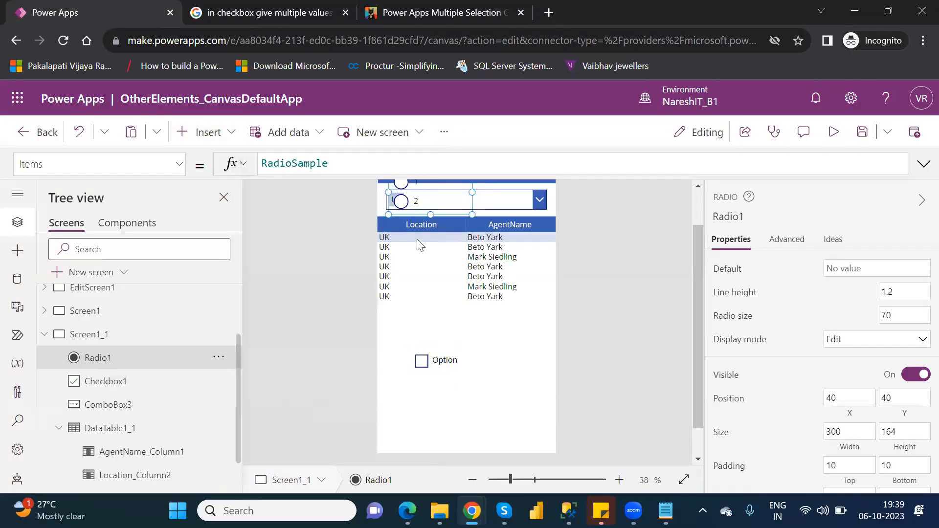
drag(414, 202, 431, 418)
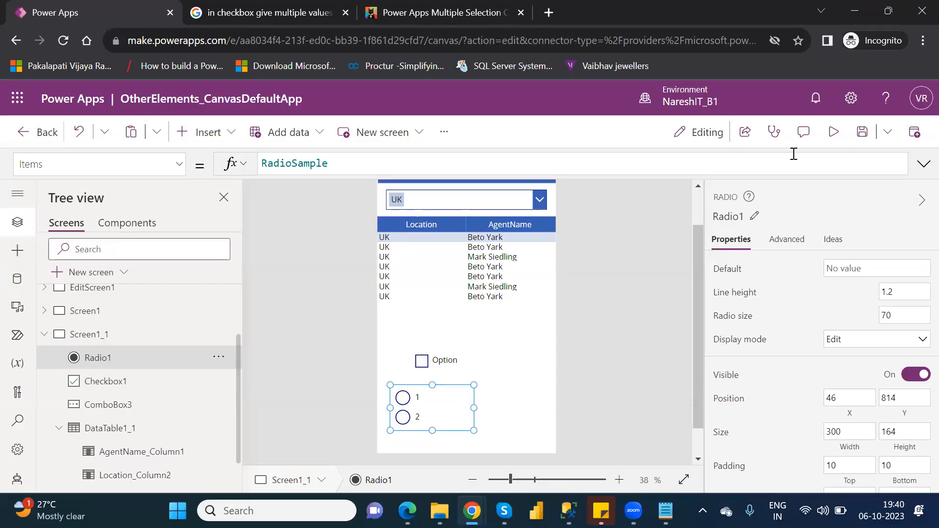
Preview the app, choose radio option 1 and switch it to option 2, and return to the editor
click(835, 133)
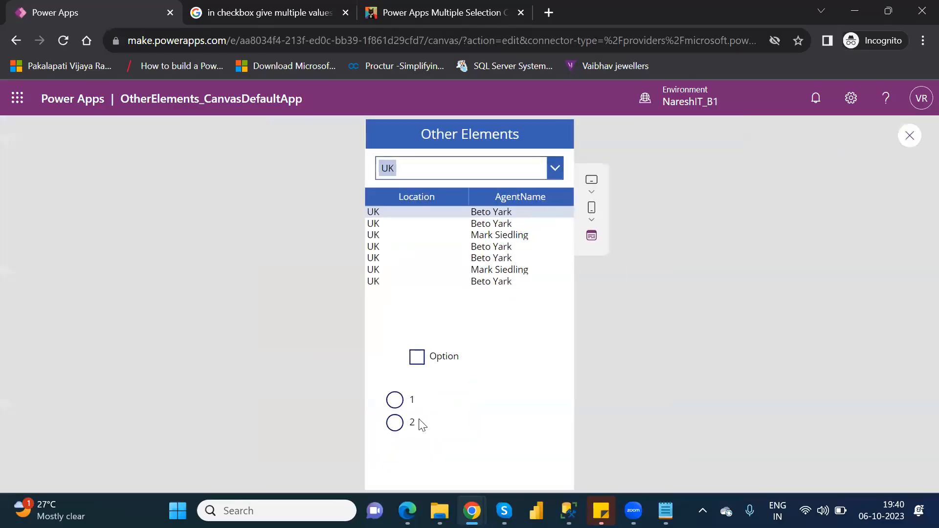
click(394, 401)
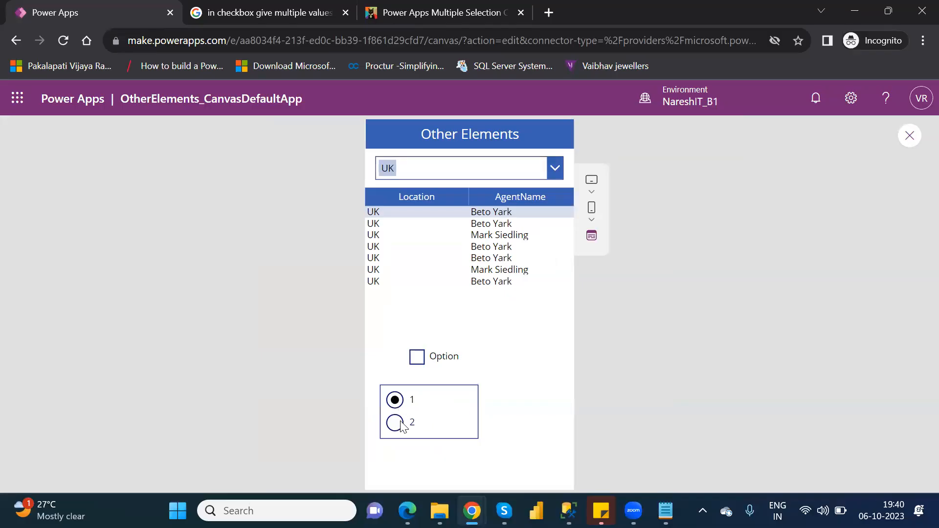
click(399, 423)
click(908, 138)
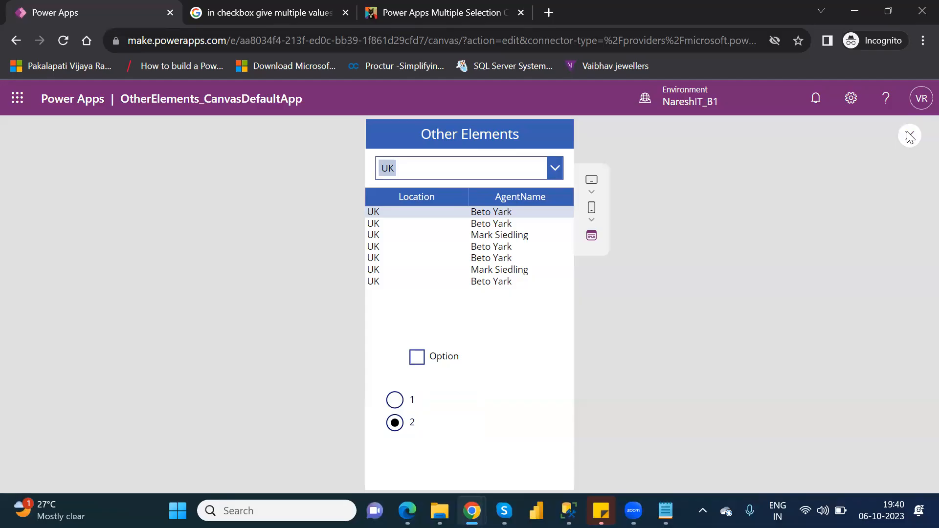
click(606, 362)
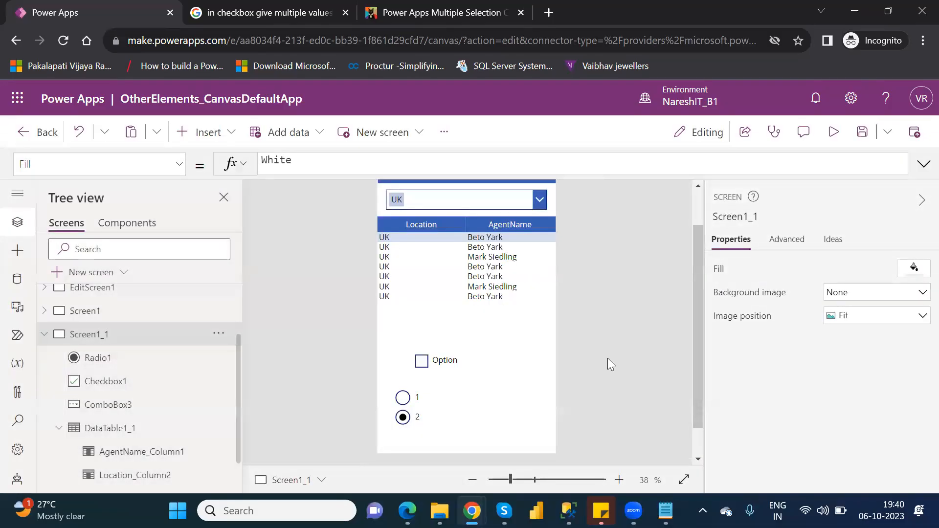
Insert a text label on Screen1_1, narrow it and place it in the free space to the right of the radio options
click(463, 412)
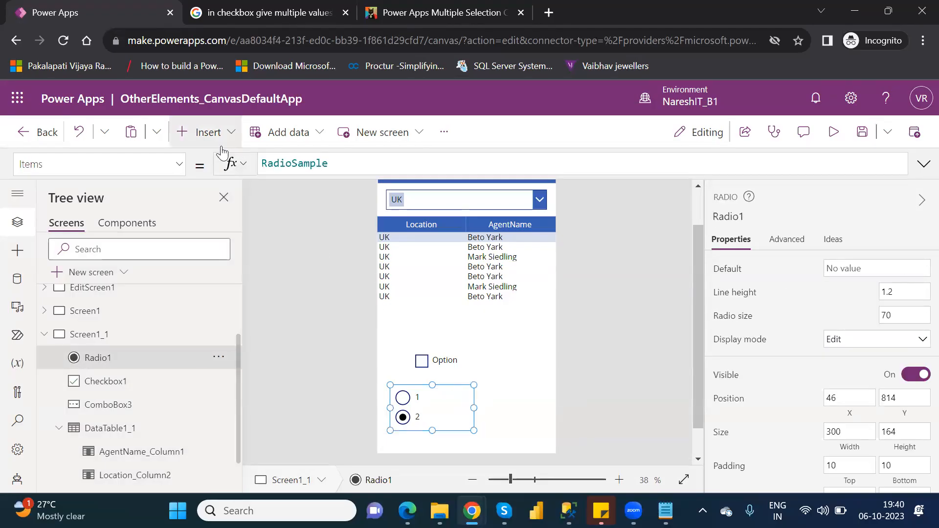
click(205, 133)
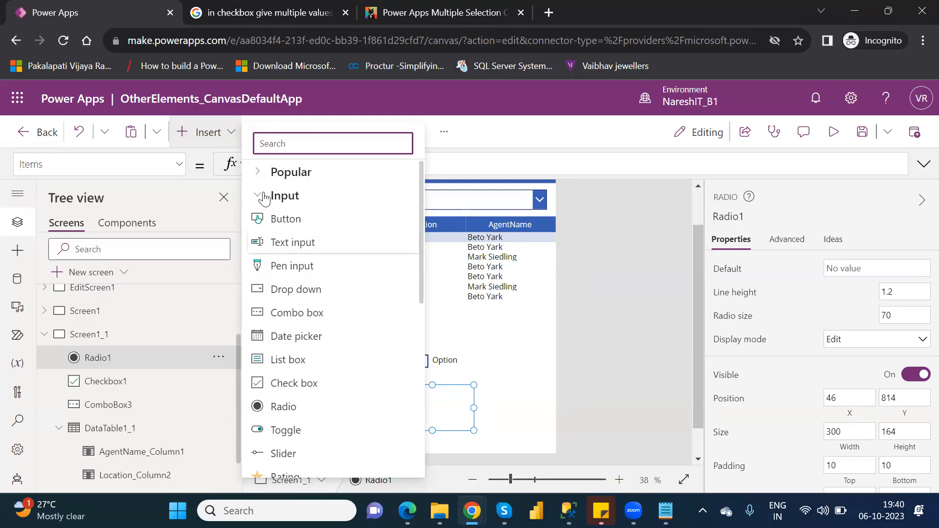
click(259, 171)
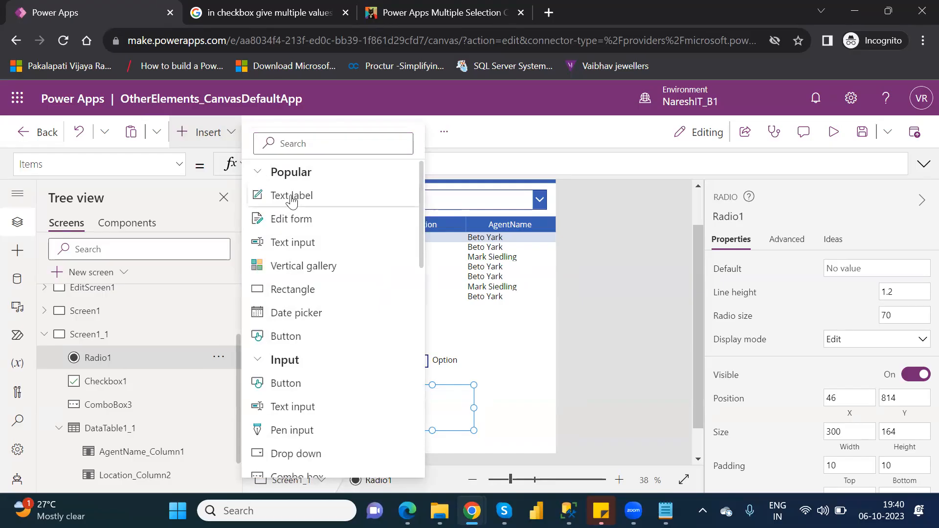
click(291, 196)
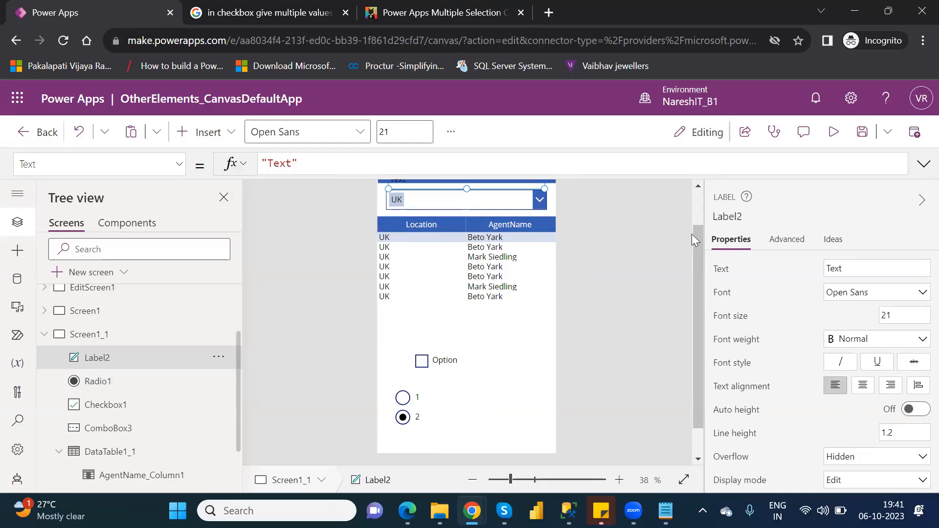
scroll(552, 228, up, 2)
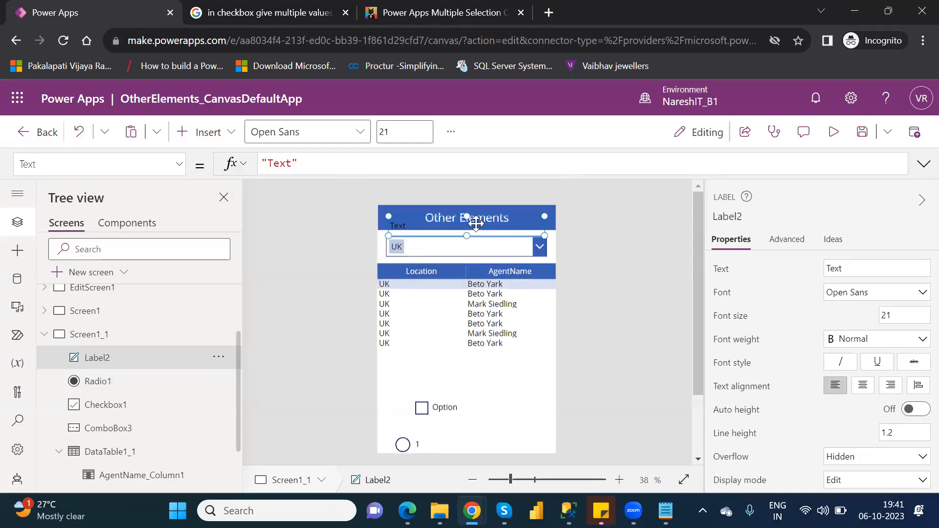
drag(527, 397, 531, 433)
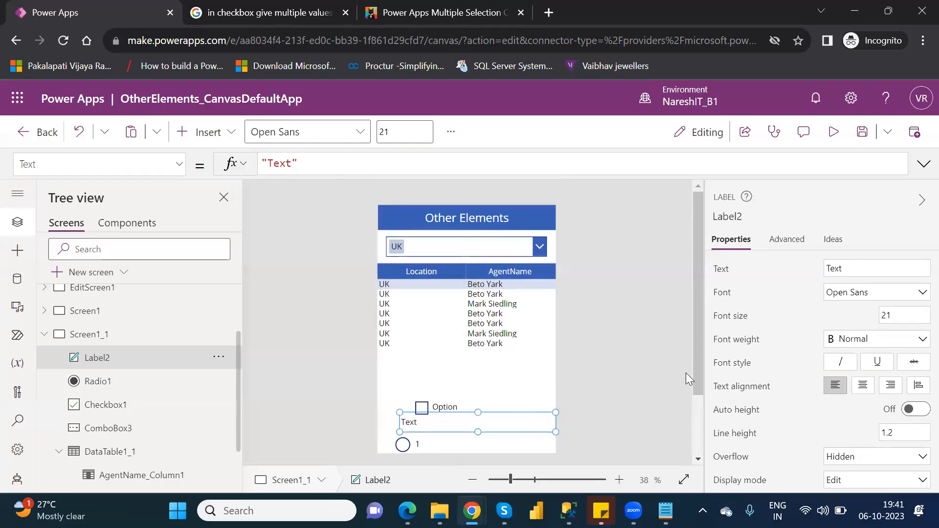
drag(696, 364, 714, 422)
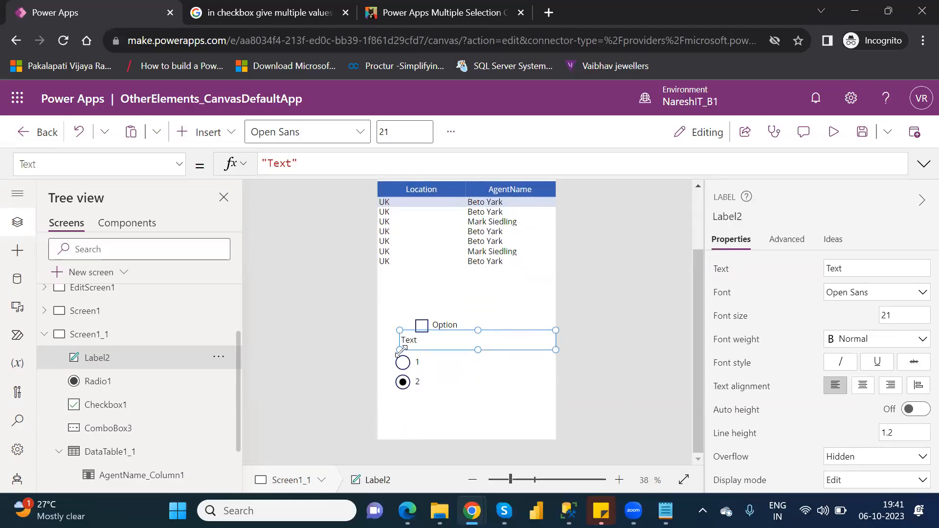
drag(400, 350, 504, 381)
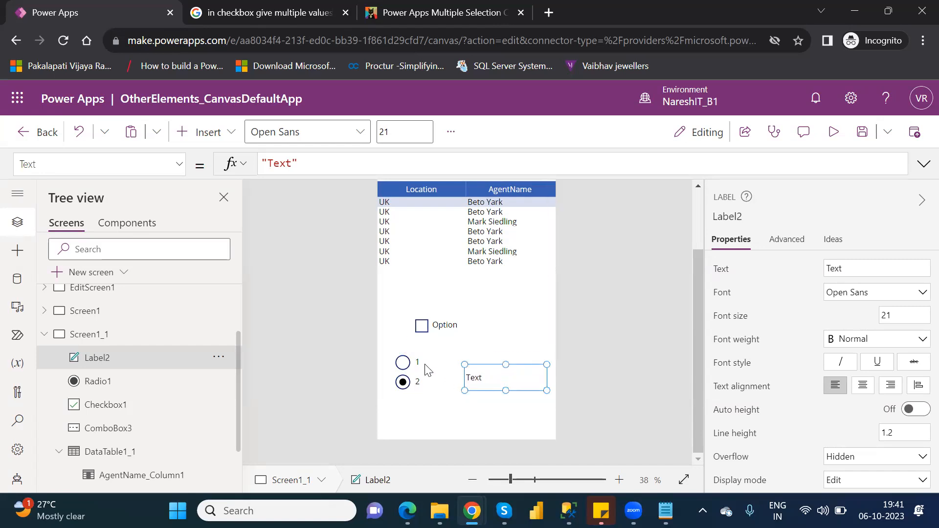
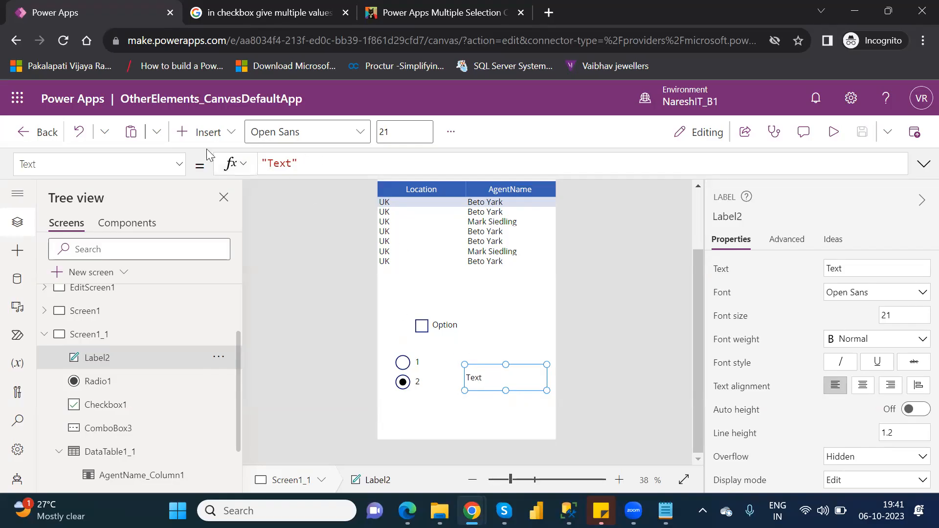
Set the new label's Text formula to Radio1.Selected.Value and shrink the label so it no longer overlaps the radio control
drag(309, 166, 254, 164)
key(BackSpace)
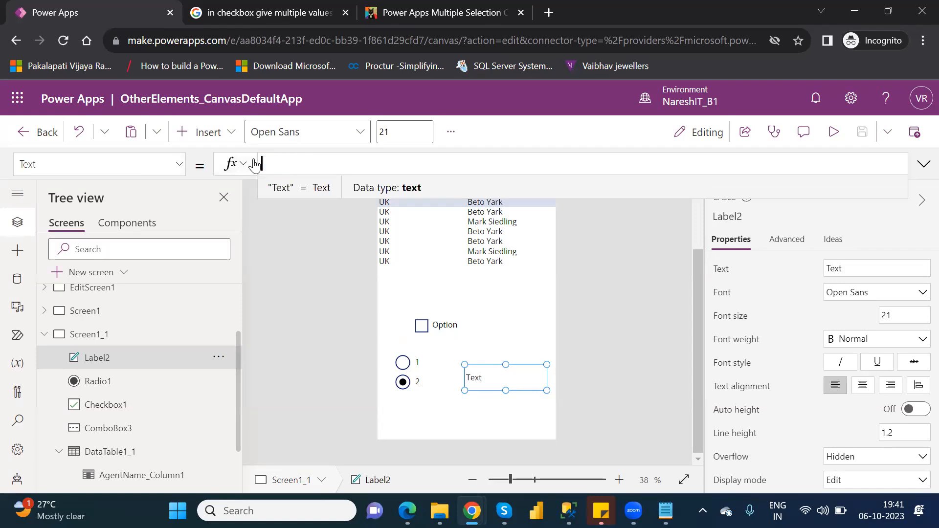
text(radio)
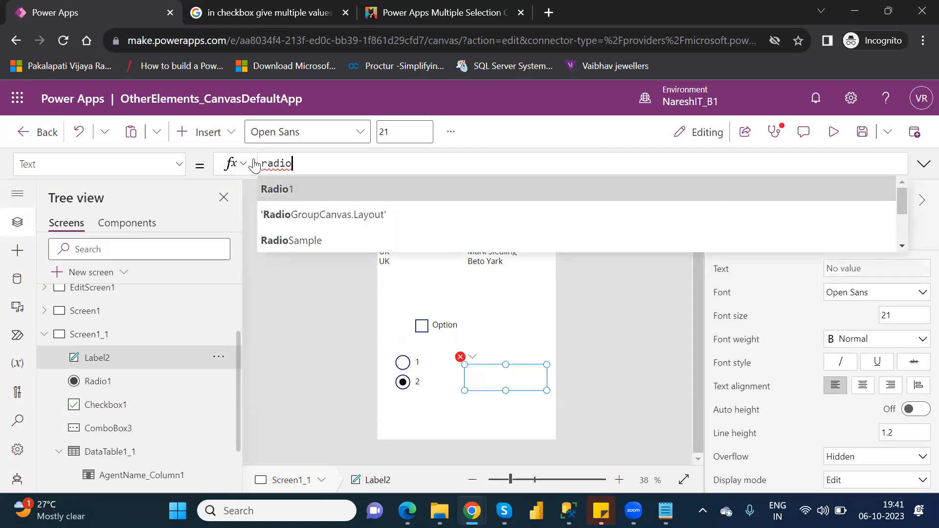
key(Tab)
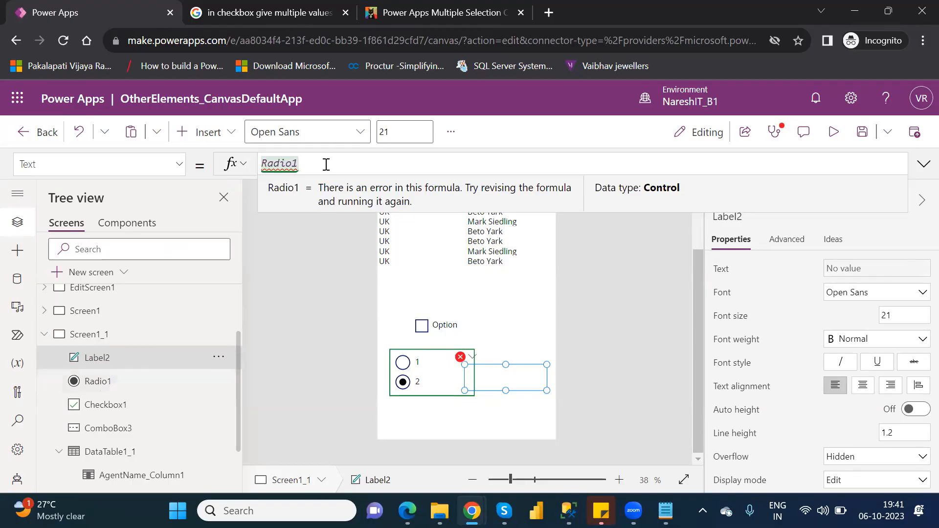
text(.)
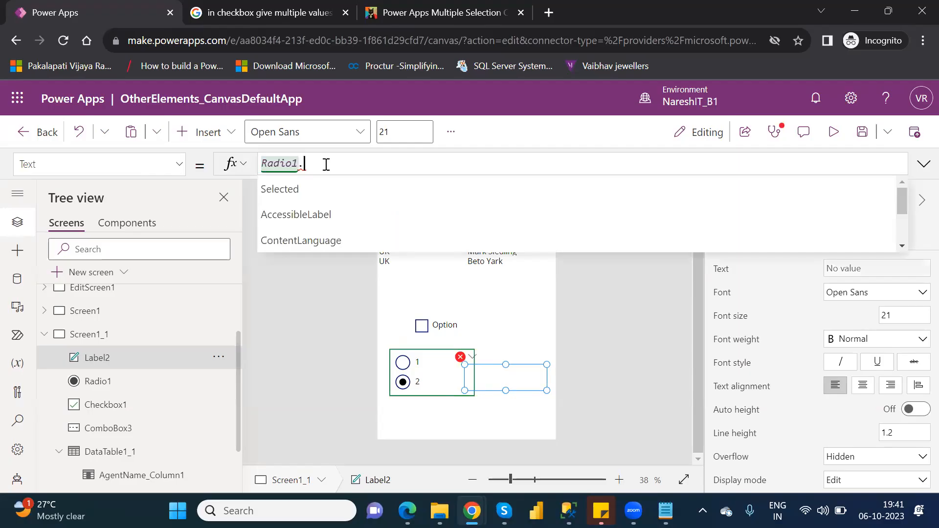
key(Tab)
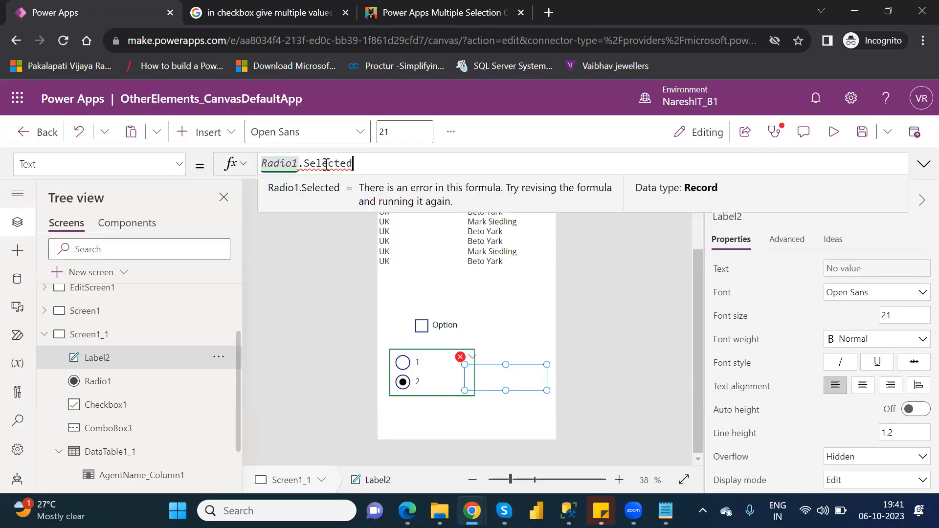
text(.)
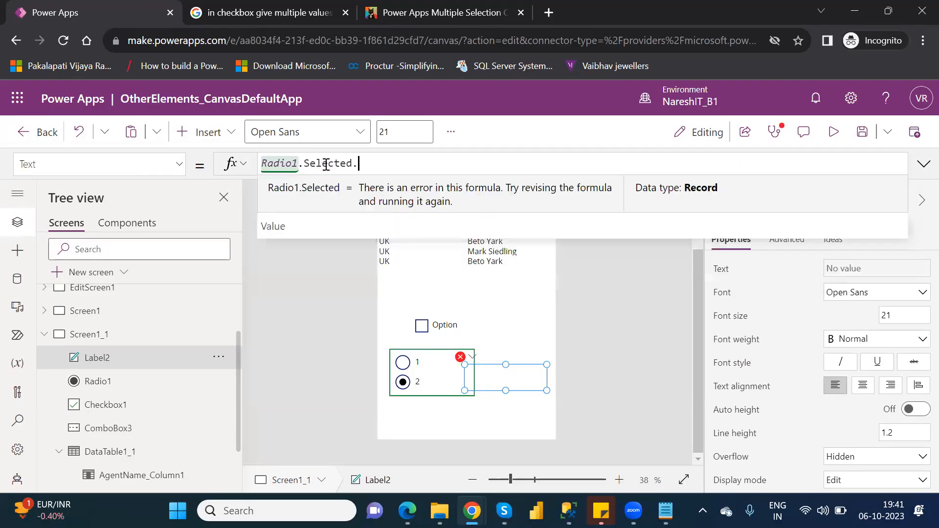
key(Tab)
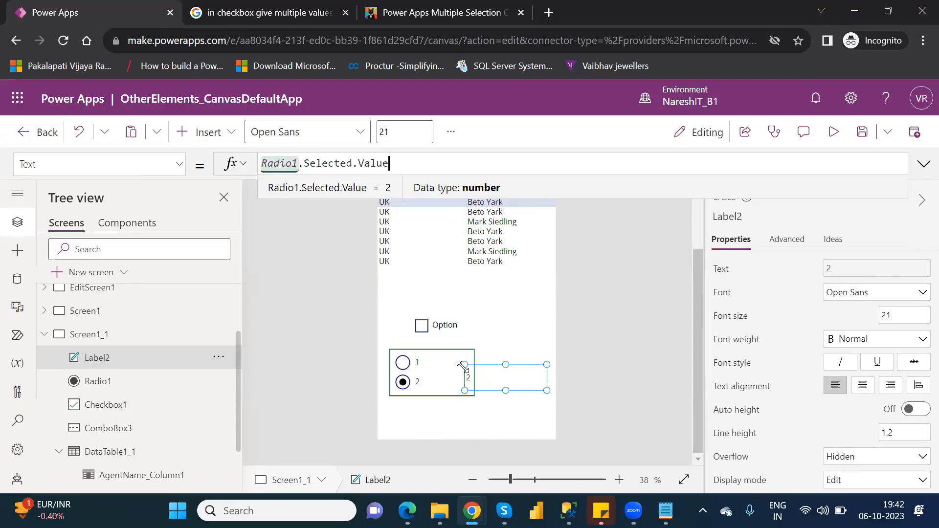
click(483, 366)
drag(464, 364, 490, 367)
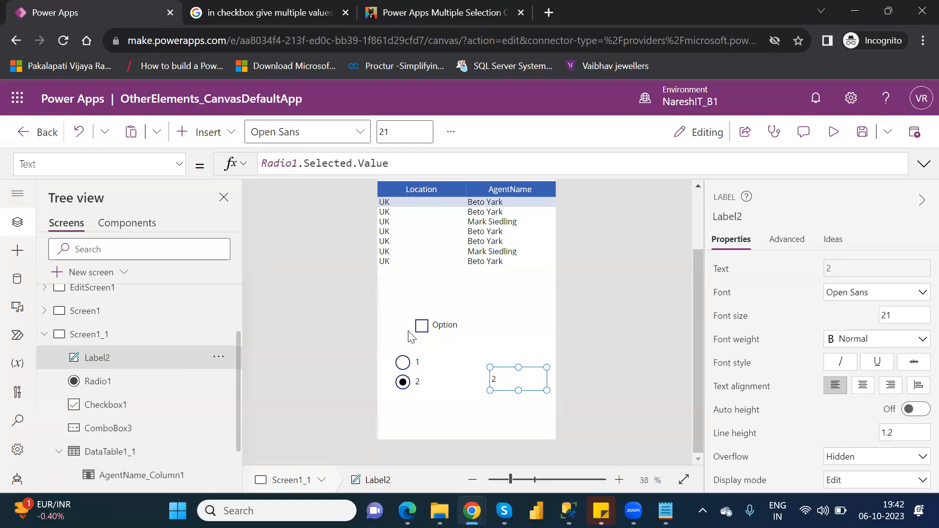
Preview the app, switch the radio from option 1 to option 2, return to the editor and inspect the label's Radio1 reference
click(832, 133)
click(397, 401)
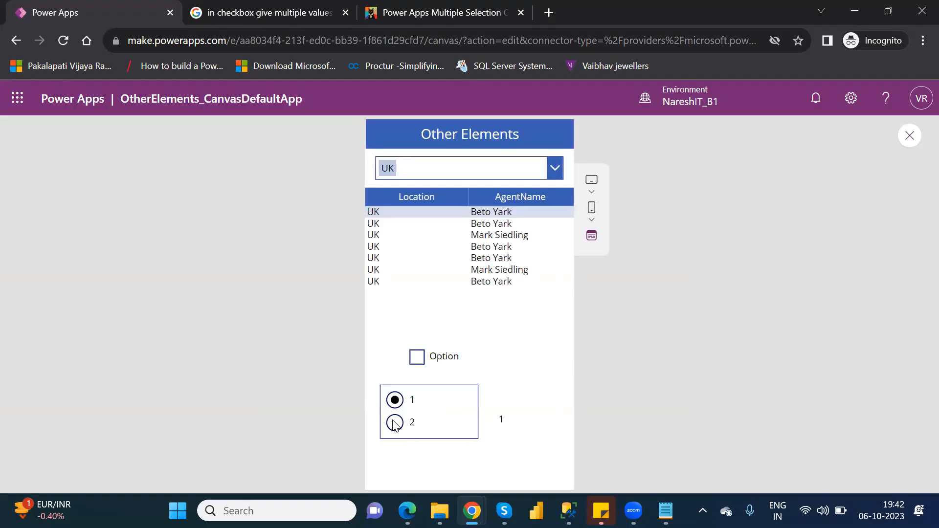
click(395, 424)
click(909, 137)
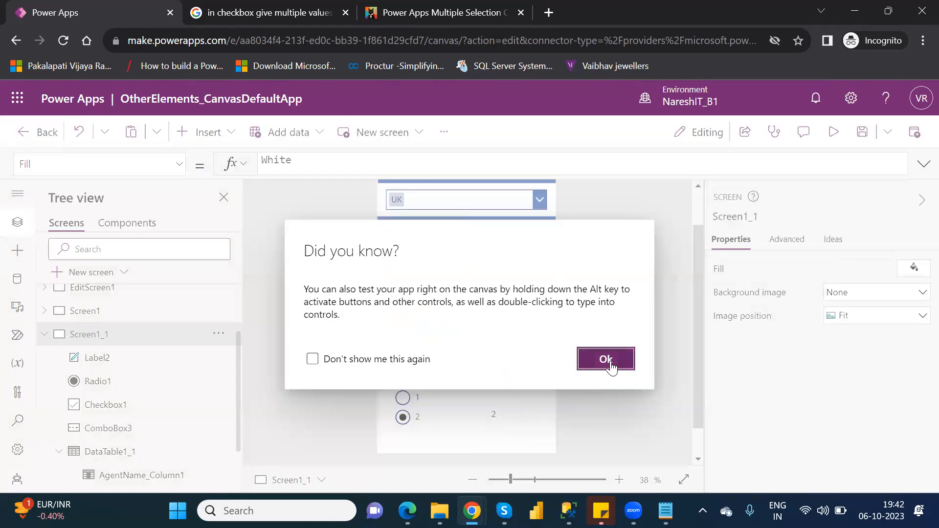
click(607, 360)
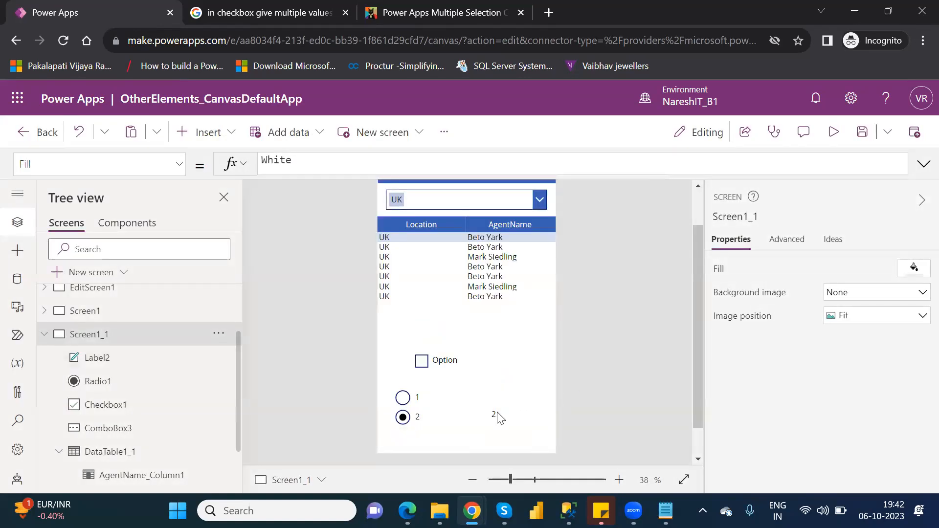
click(498, 418)
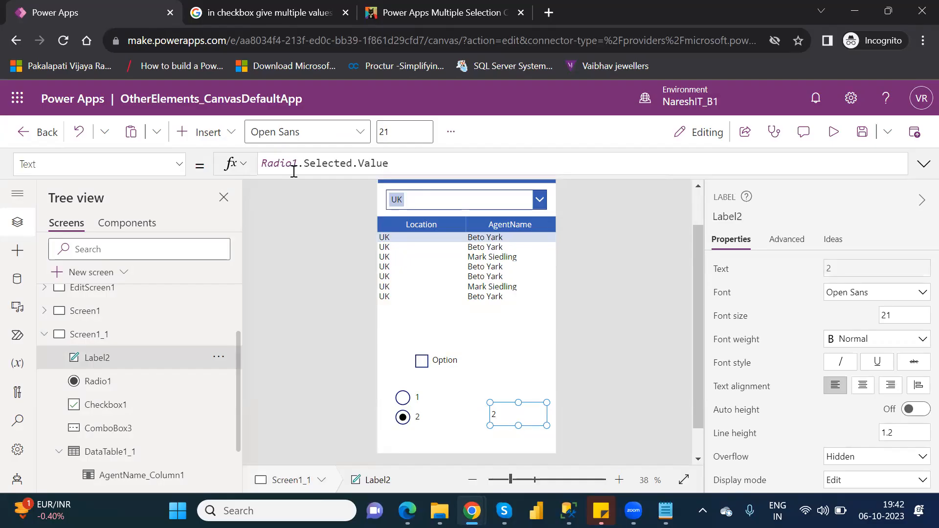
double_click(281, 163)
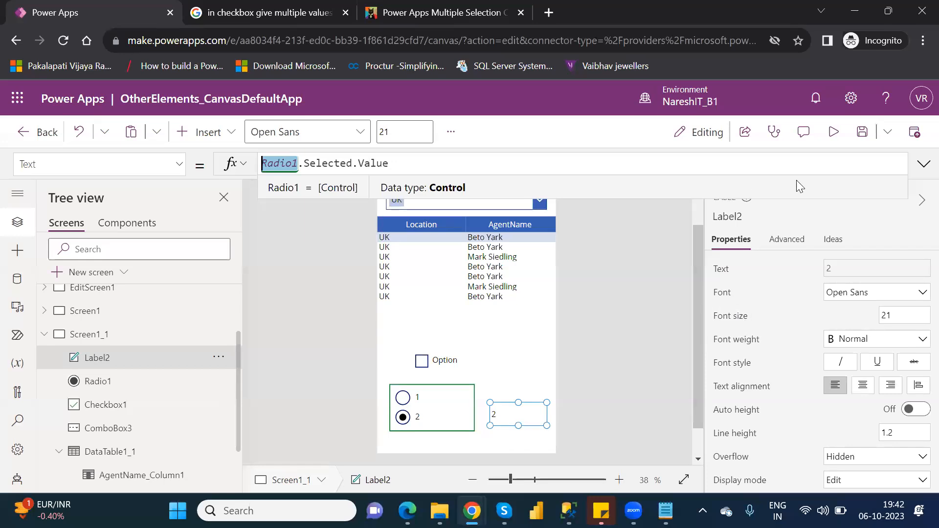
click(216, 142)
click(214, 140)
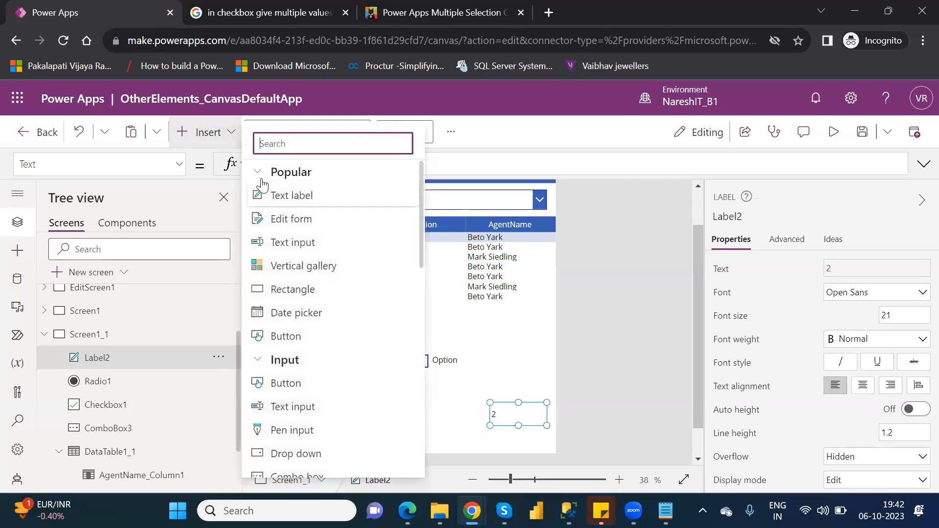
click(259, 175)
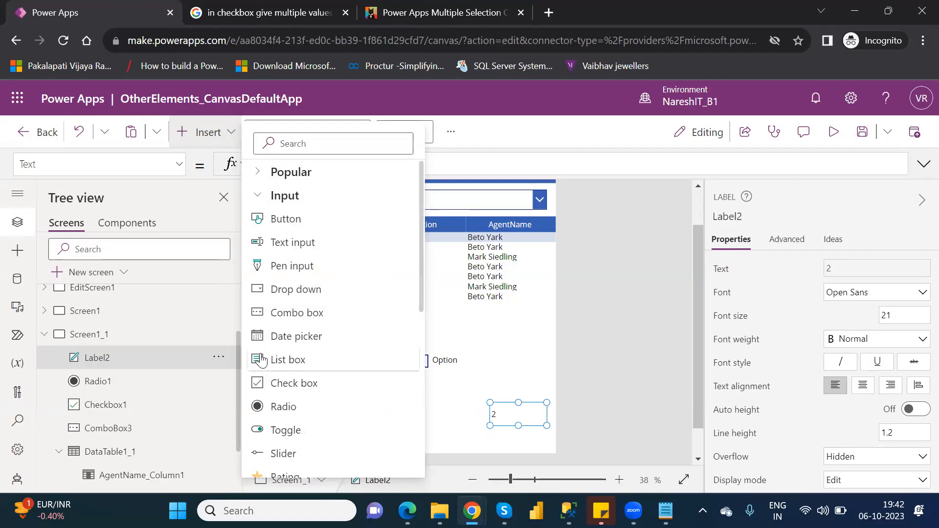
scroll(427, 321, down, 1)
drag(424, 316, 426, 362)
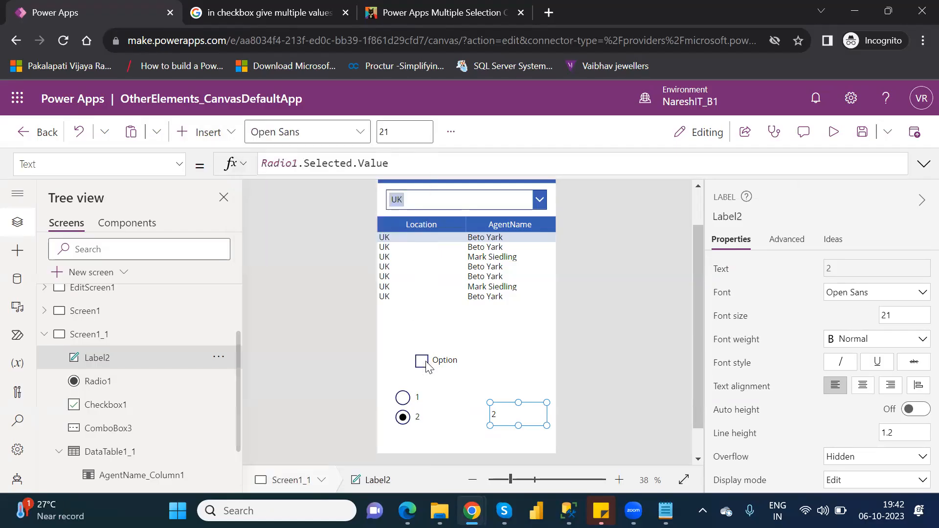
click(215, 131)
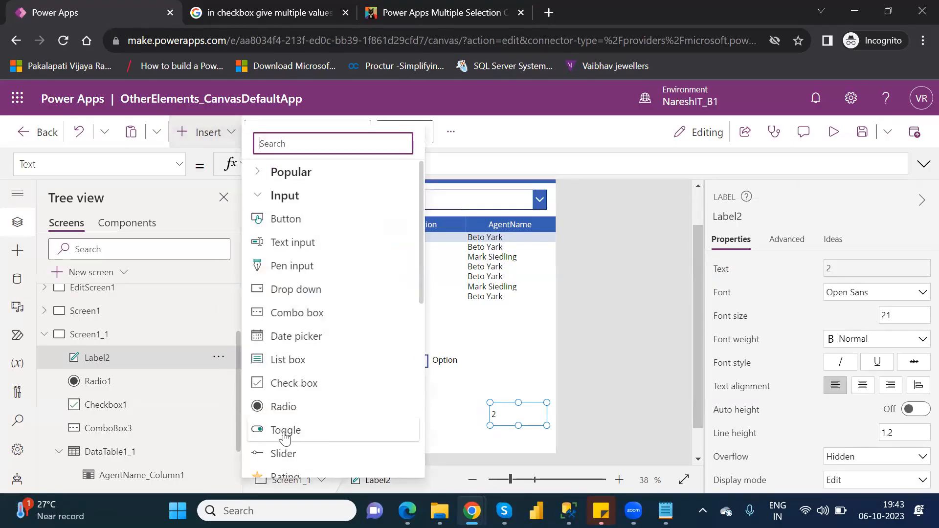
Delete the Option check box, the radio control and the label that references it from Screen1_1
click(464, 363)
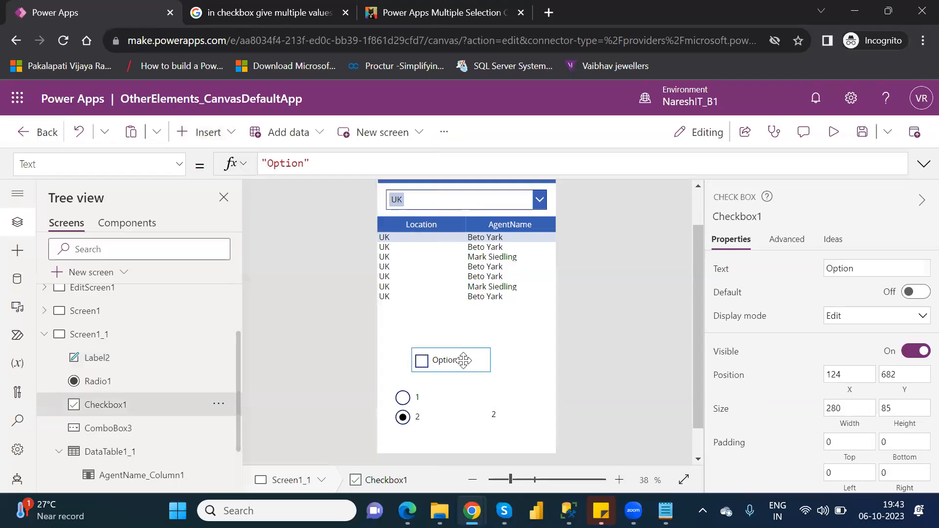
key(Delete)
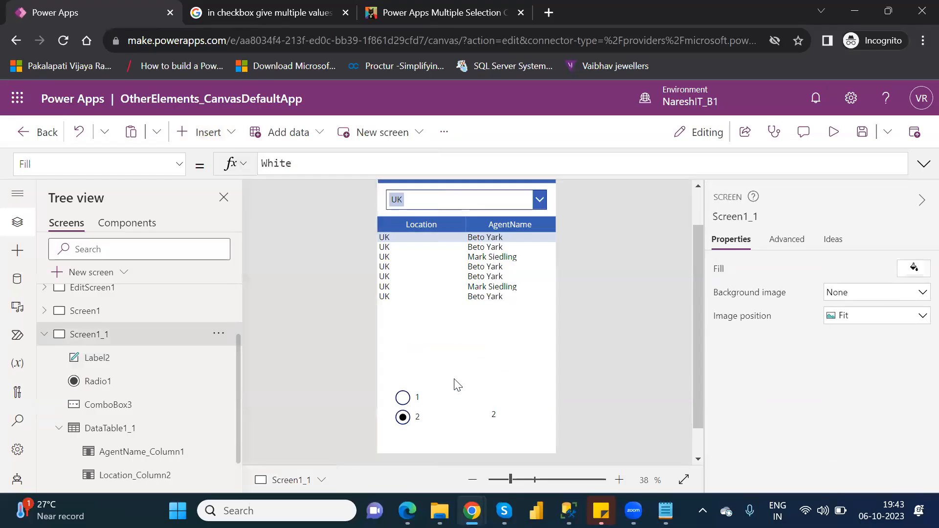
click(431, 397)
key(Delete)
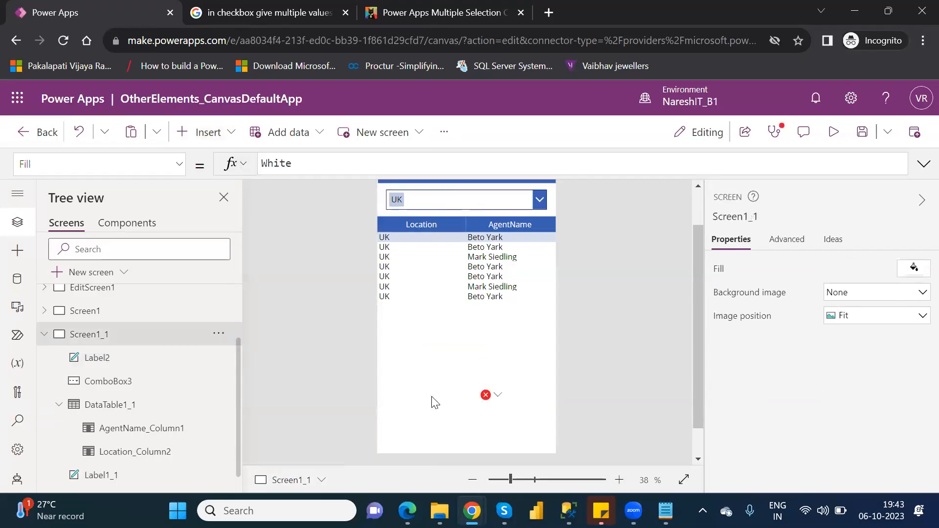
click(497, 399)
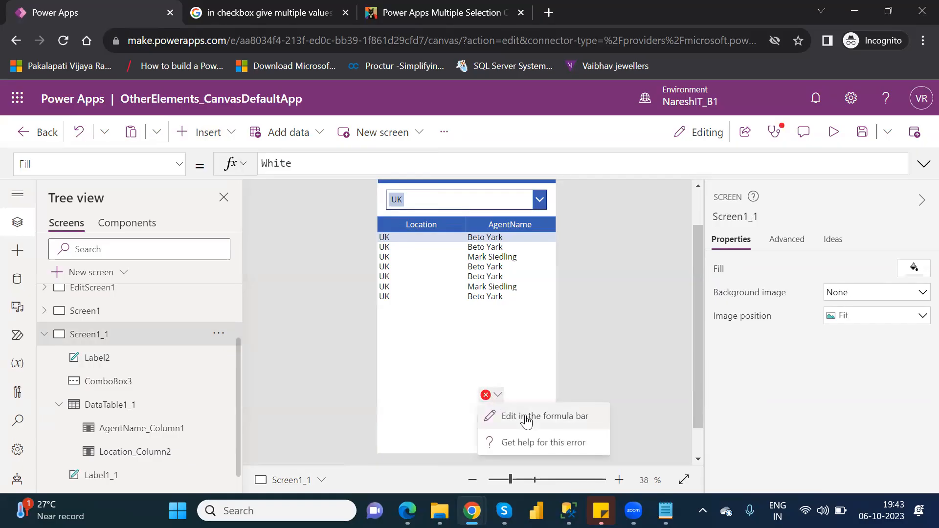
click(520, 380)
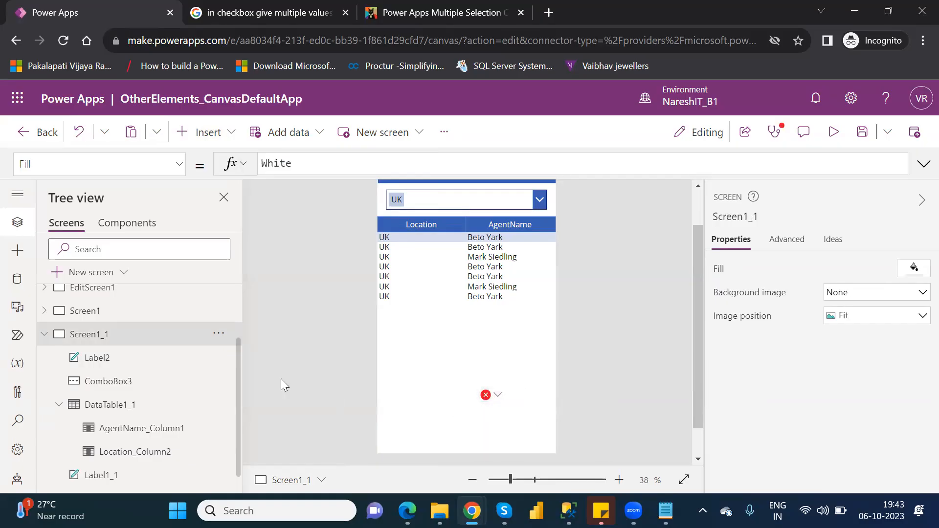
click(111, 362)
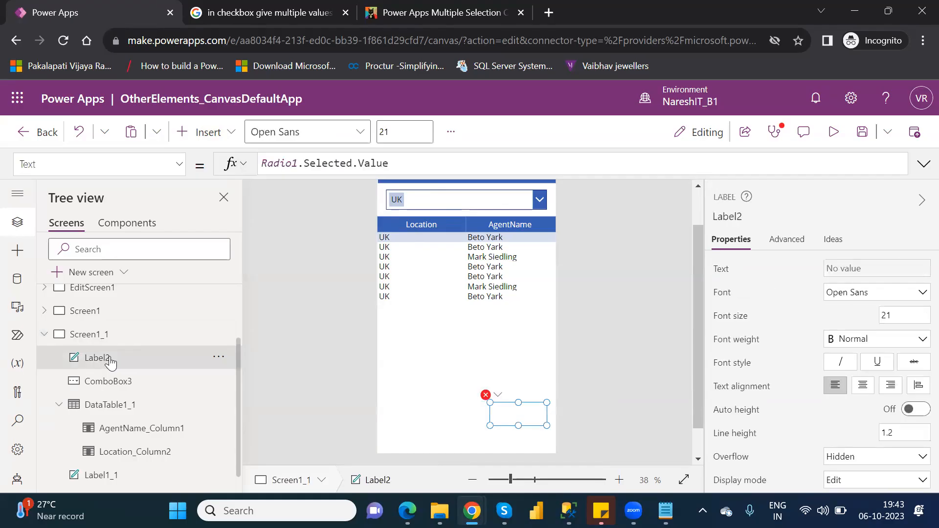
key(Delete)
Insert a Toggle control on Screen1_1 and place it below the data table at about X 32, Y 595
click(216, 140)
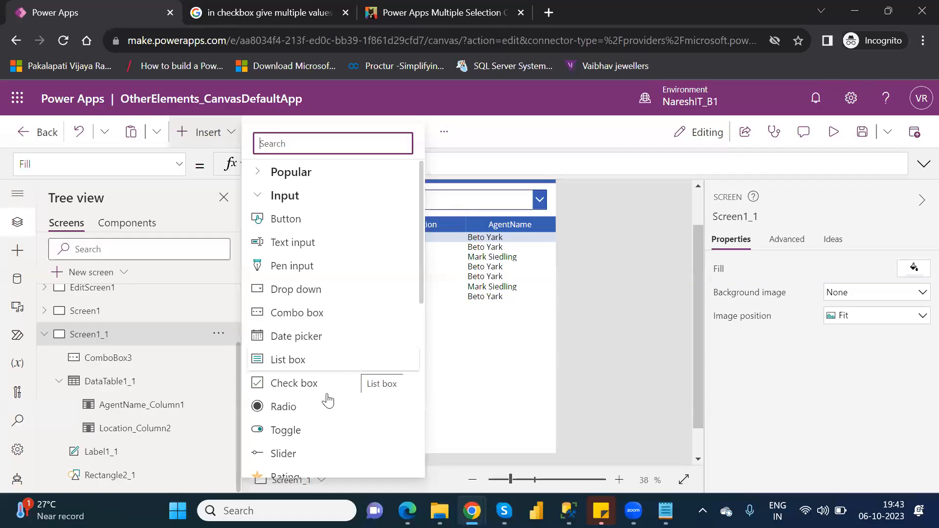
click(299, 430)
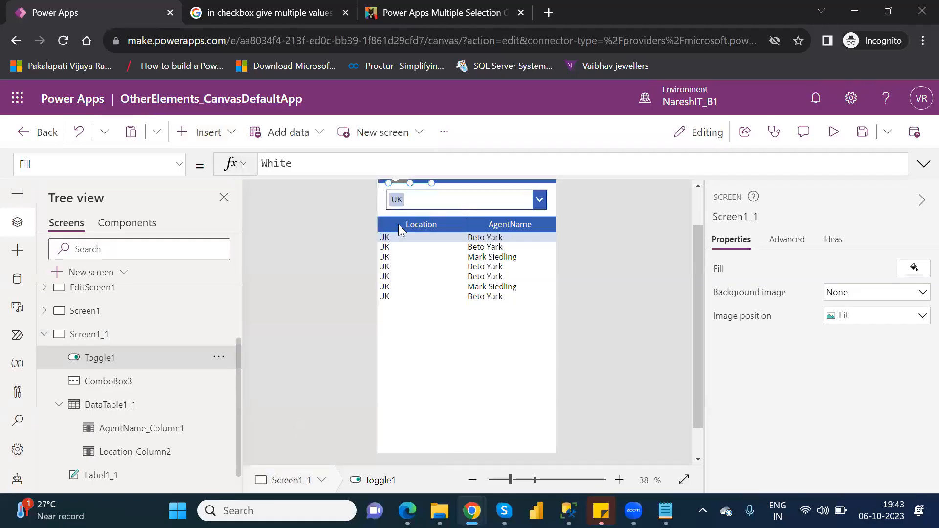
click(698, 201)
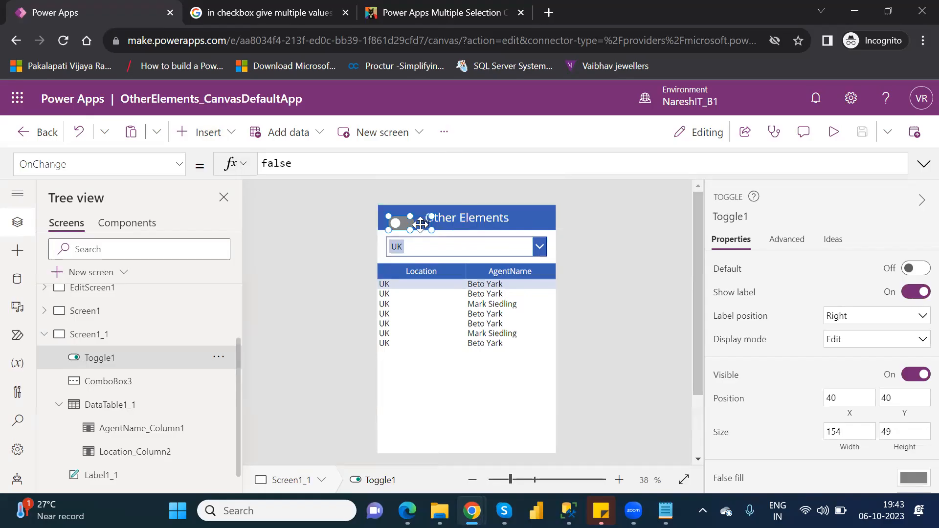
drag(422, 289, 422, 379)
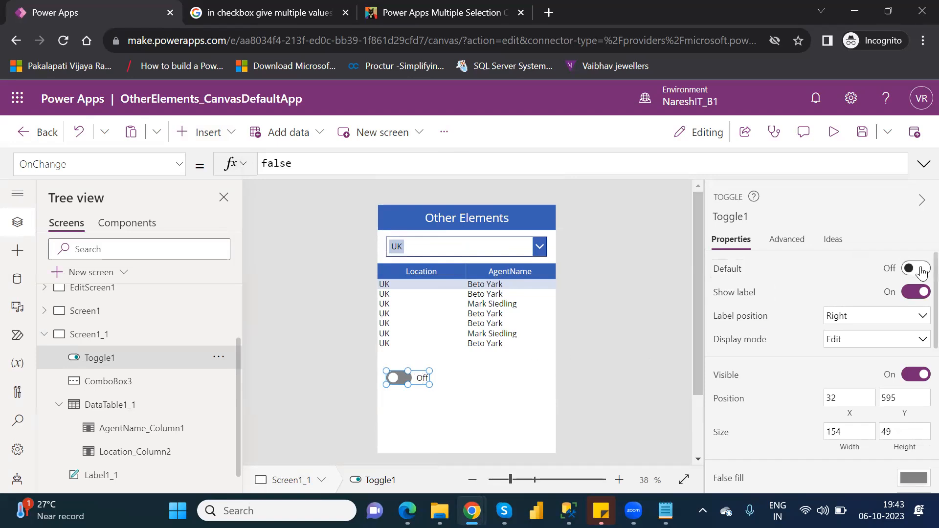
Switch the toggle's Default setting on and back off
click(921, 270)
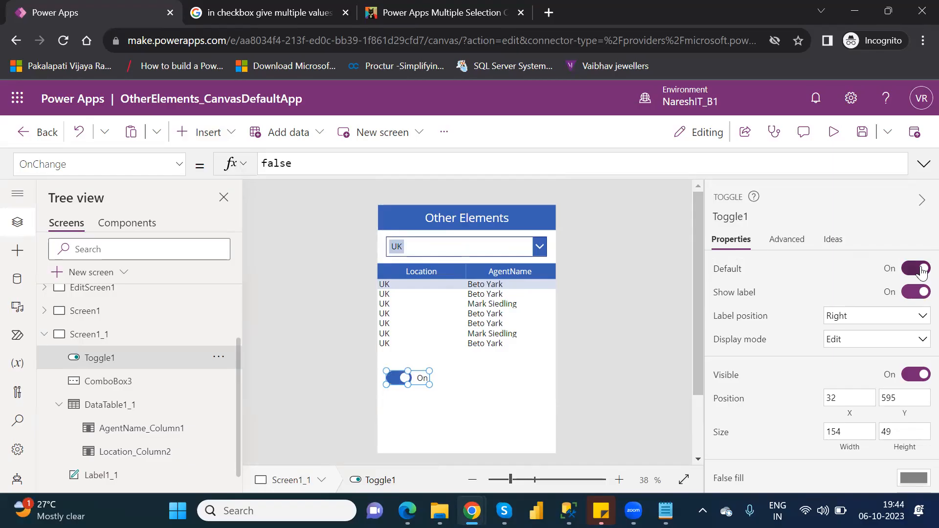
click(922, 271)
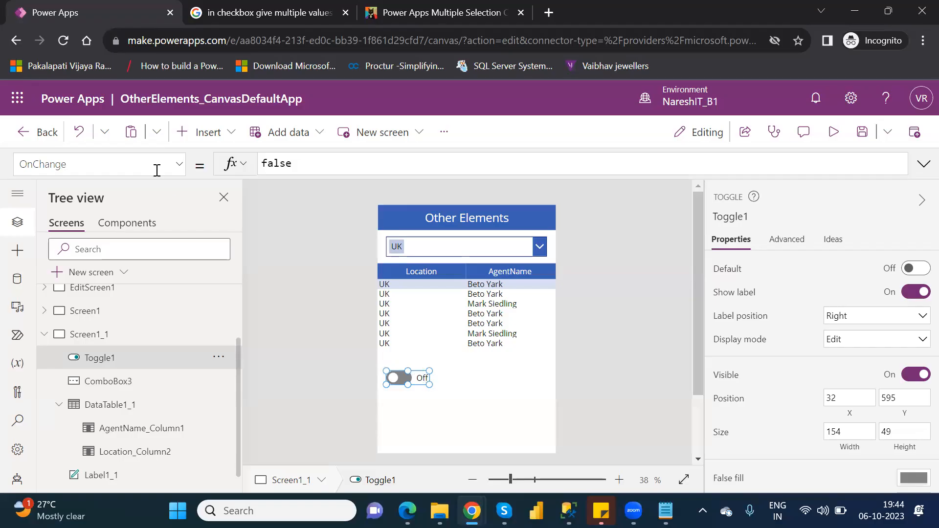
click(180, 167)
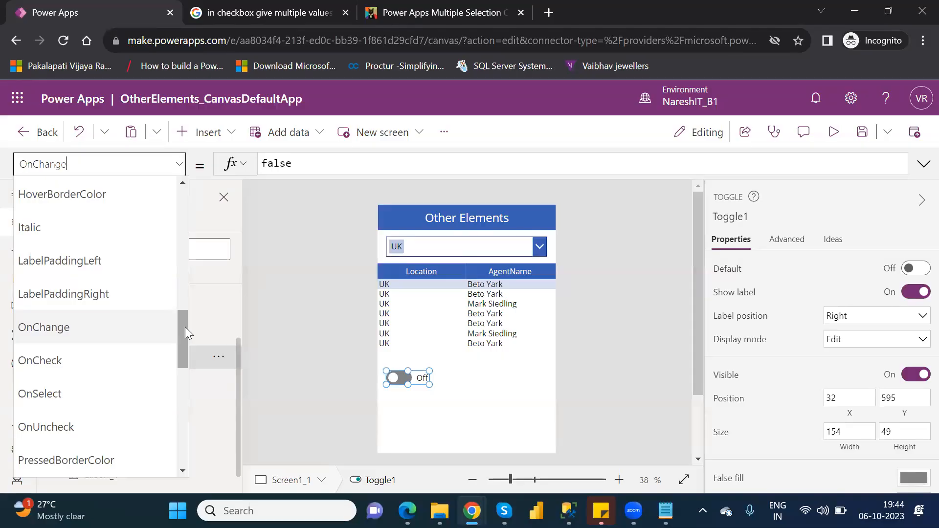
drag(185, 327, 211, 243)
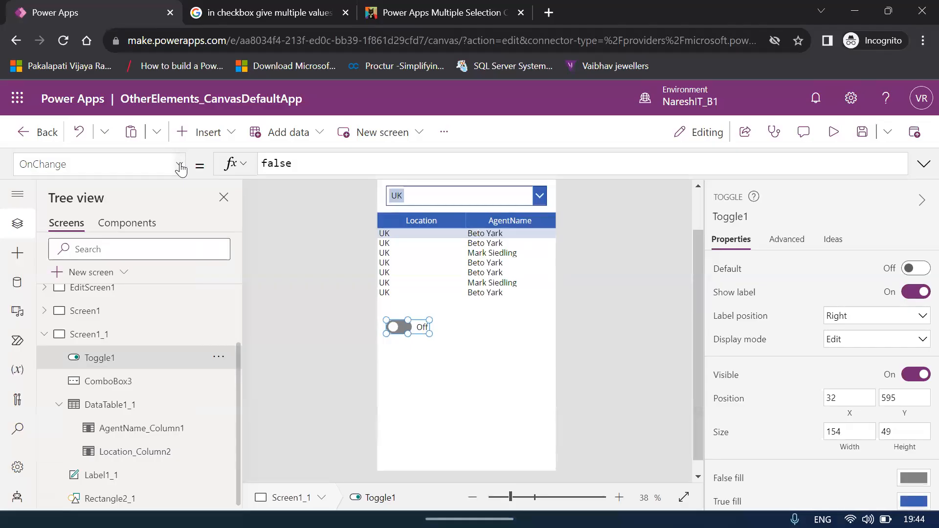
click(180, 167)
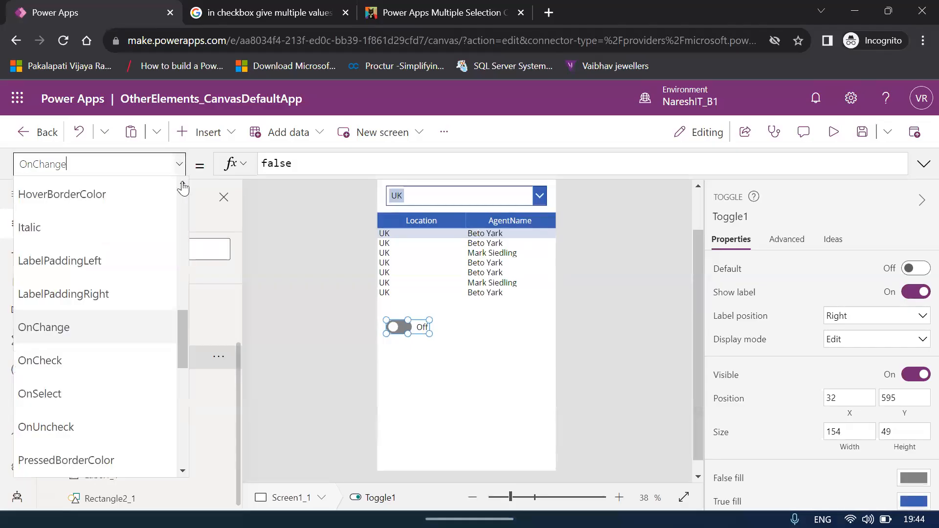
click(185, 335)
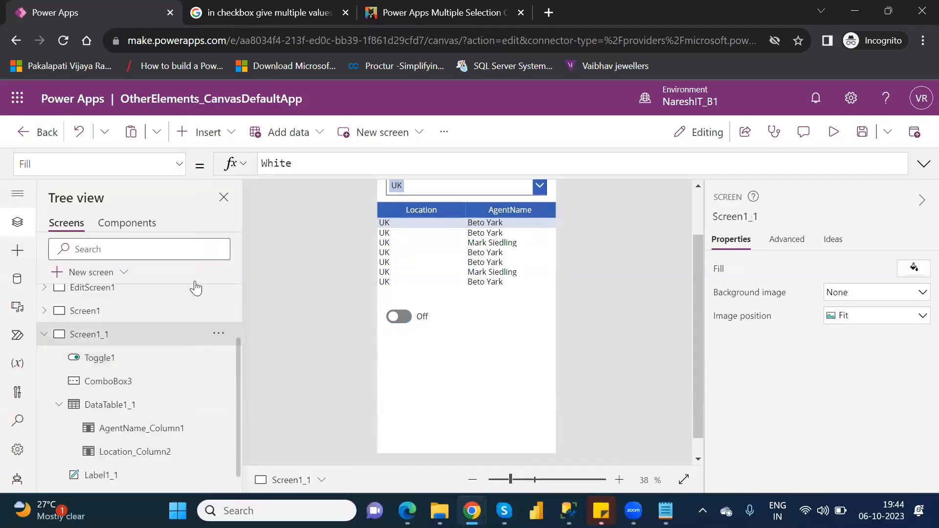
Set the TrueText property of Toggle1 to "Show"
click(409, 314)
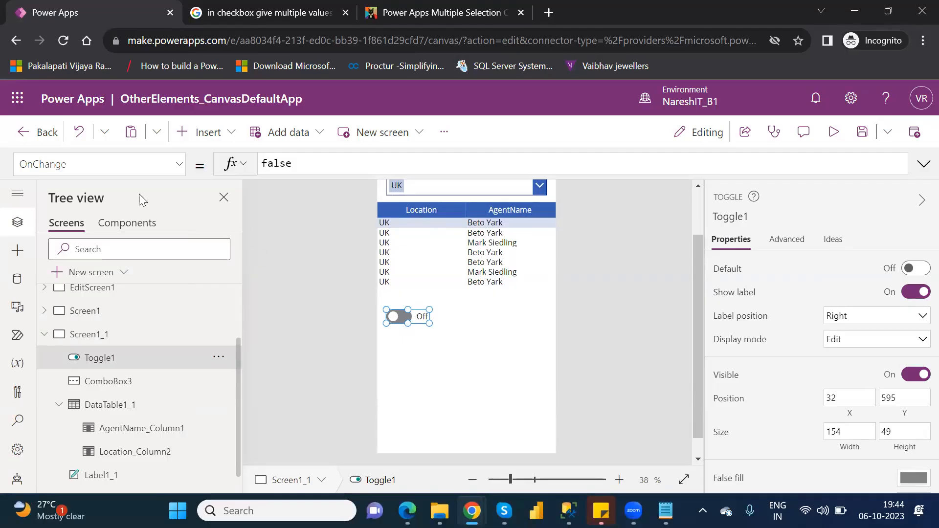
click(181, 166)
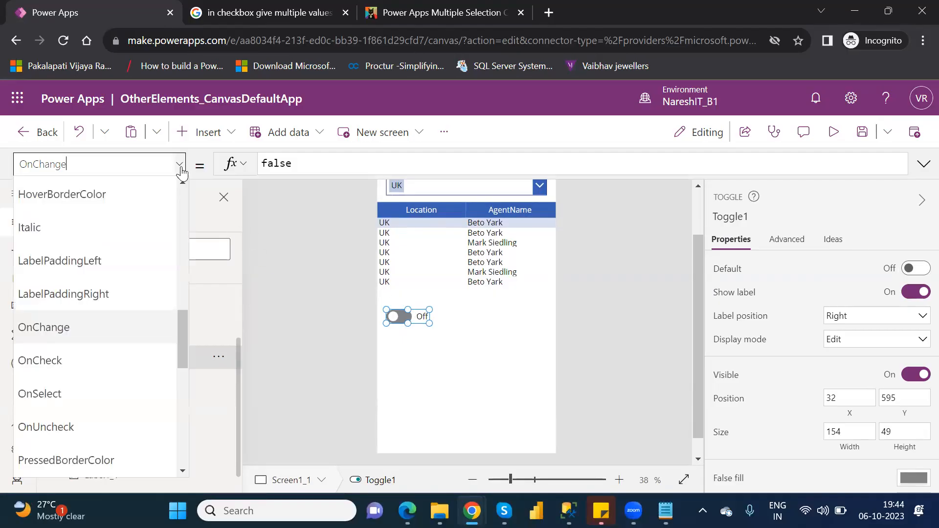
drag(184, 319, 193, 247)
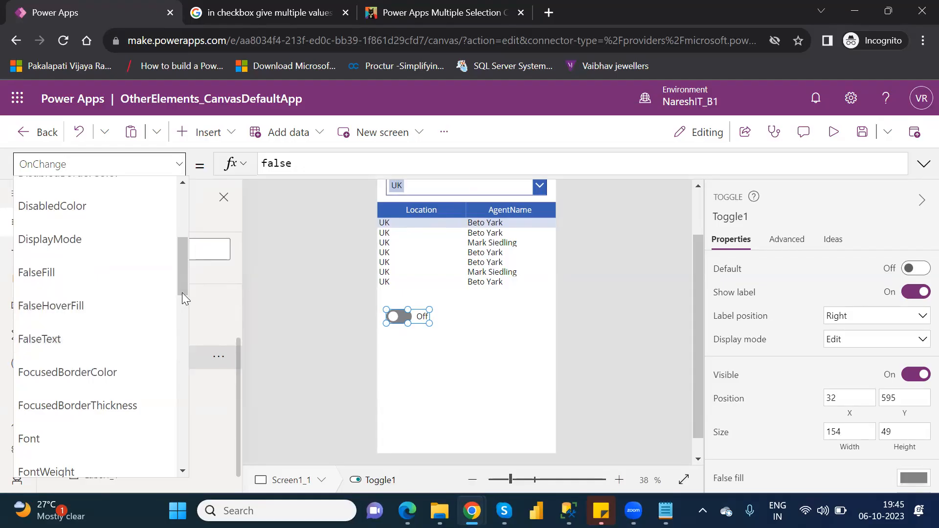
drag(182, 279, 200, 420)
click(29, 435)
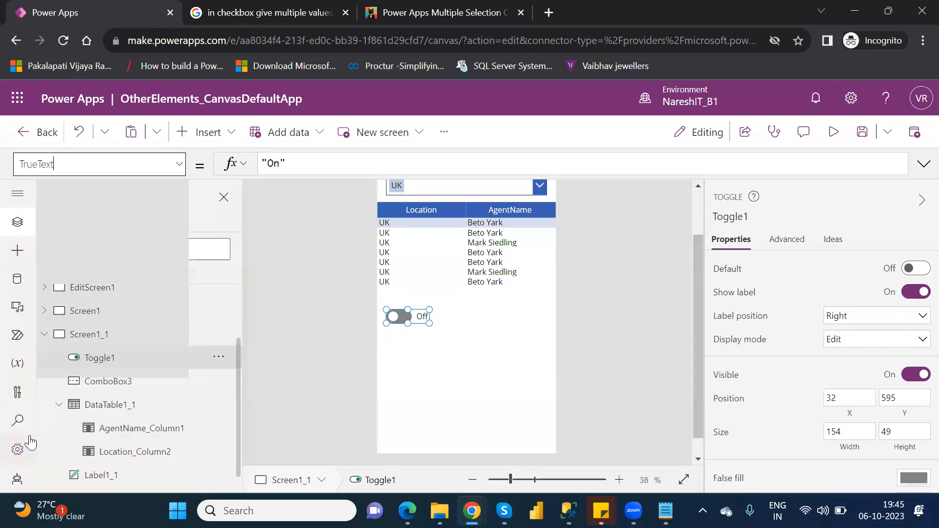
click(271, 164)
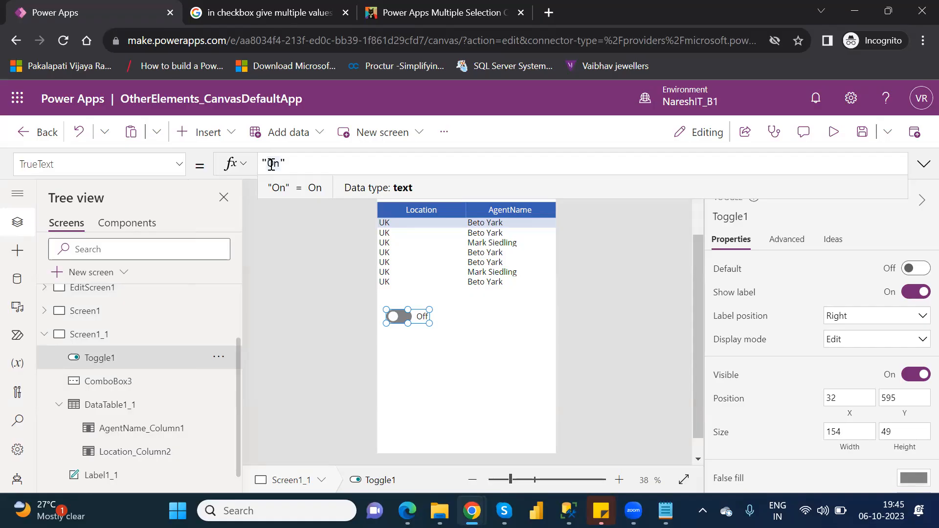
key(BackSpace)
key(Delete)
text(S)
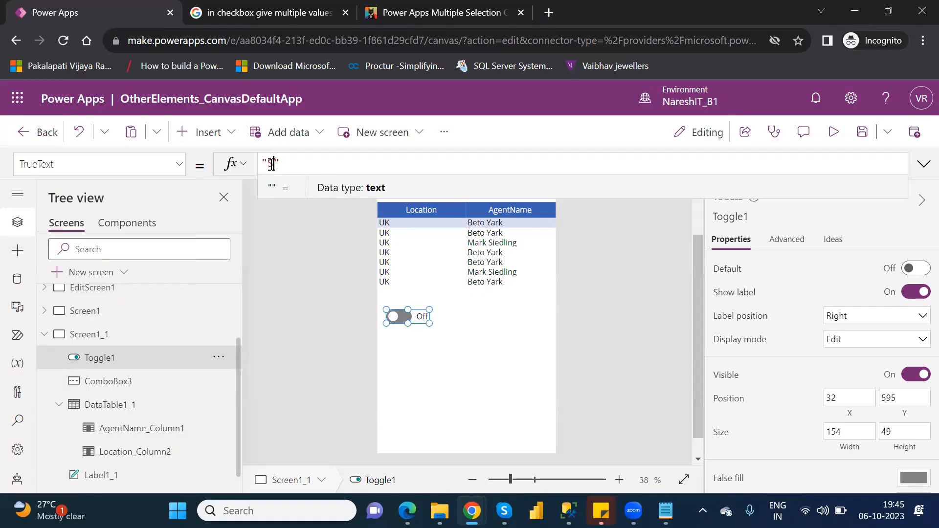
text(how)
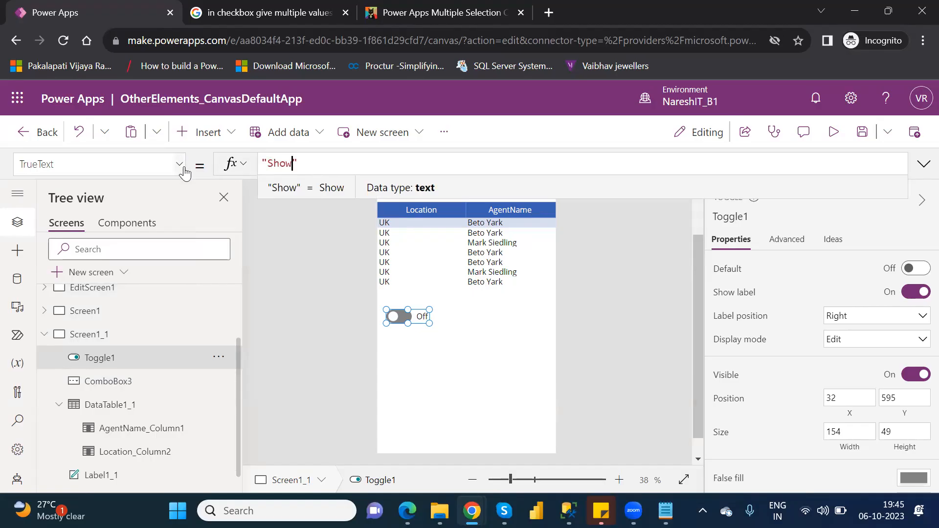
Set the toggle's FalseText property to "Hide" followed by a line break inside the quotes
click(175, 169)
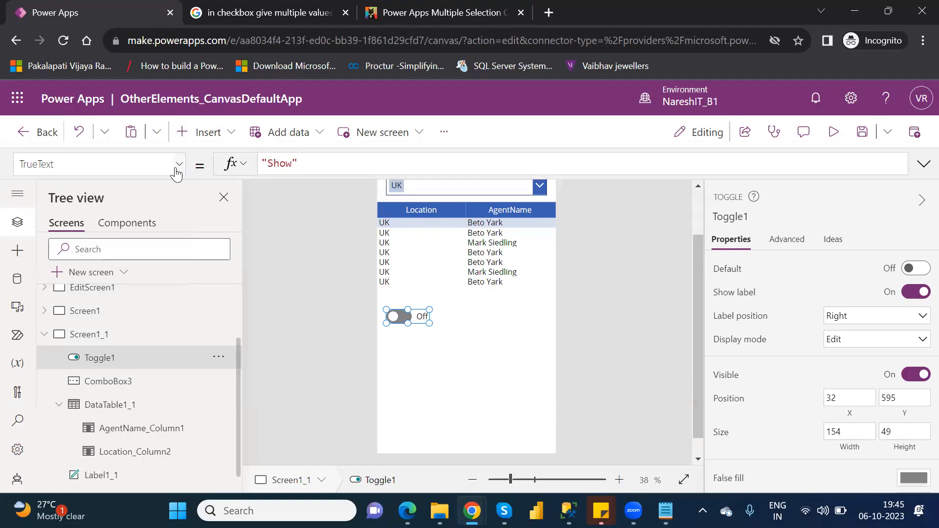
click(177, 172)
scroll(184, 313, up, 1)
drag(184, 309, 177, 264)
click(66, 256)
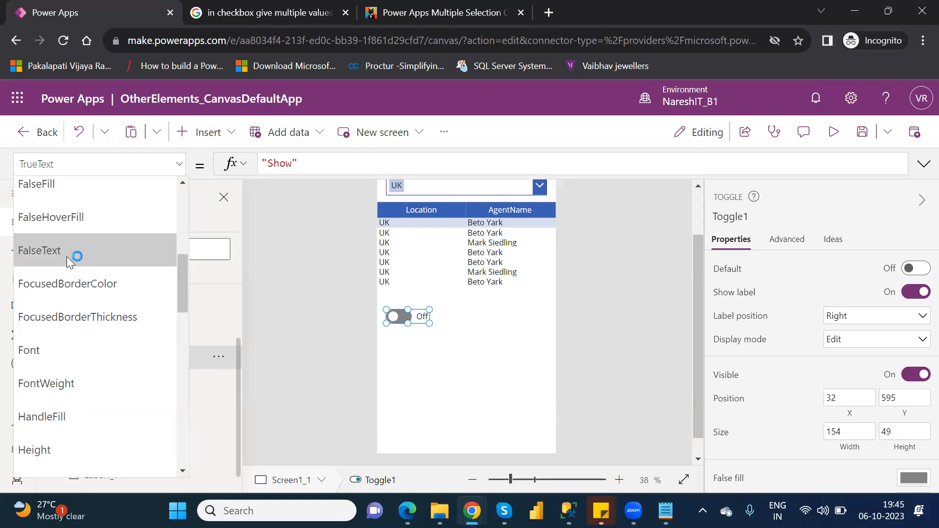
click(271, 161)
double_click(276, 161)
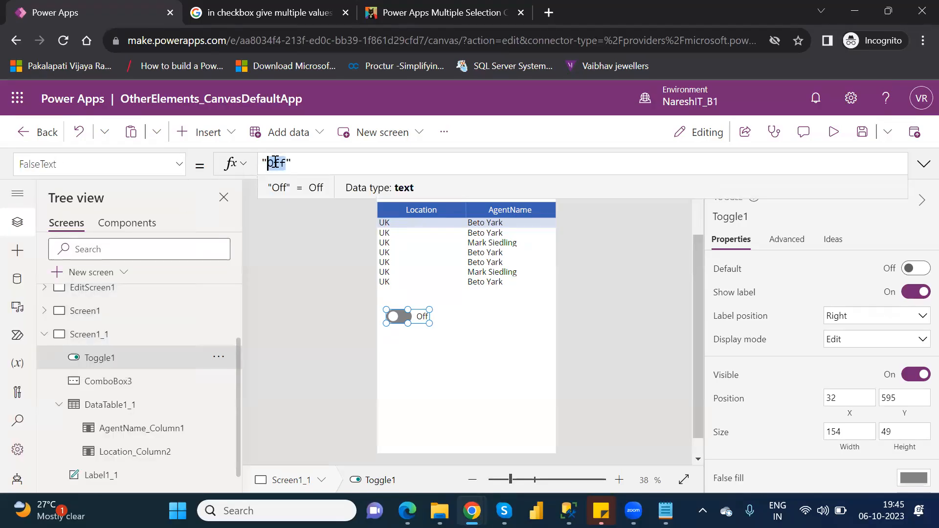
key(BackSpace)
text(Hide)
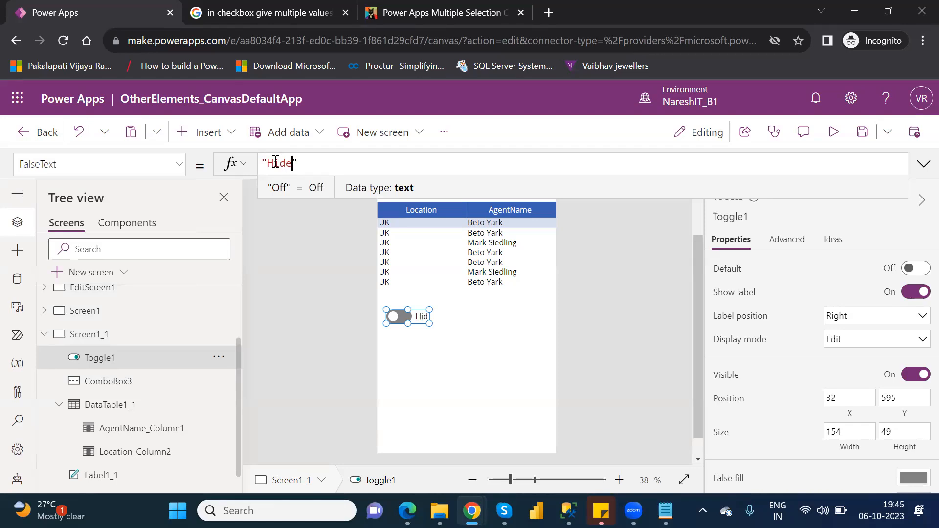
key(shift+Return)
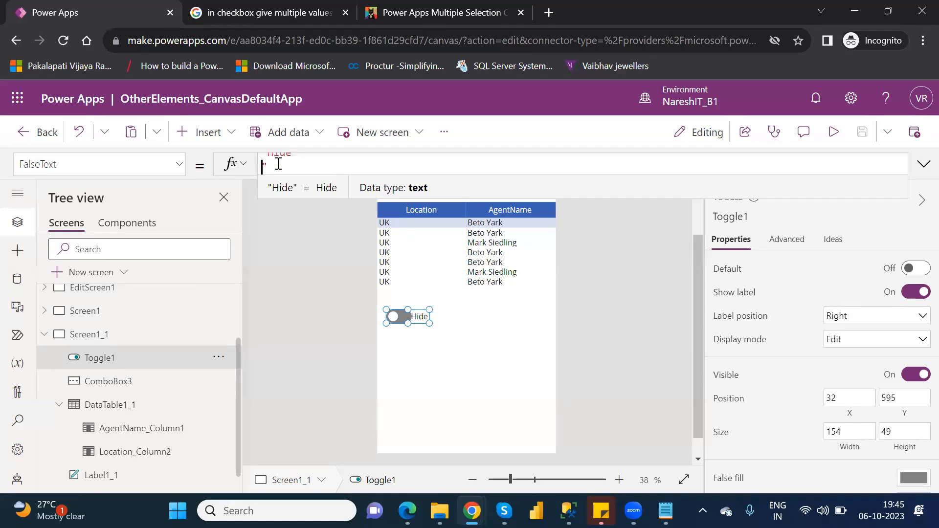
Enlarge the toggle to about 298 by 83, preview the app to switch it on and off, and return to the editor
drag(428, 324, 470, 332)
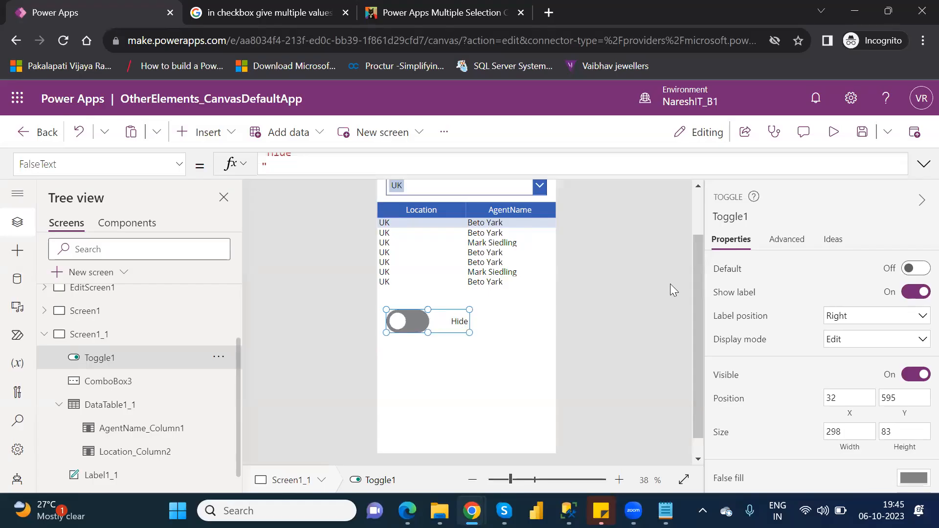
click(826, 139)
click(414, 327)
click(400, 328)
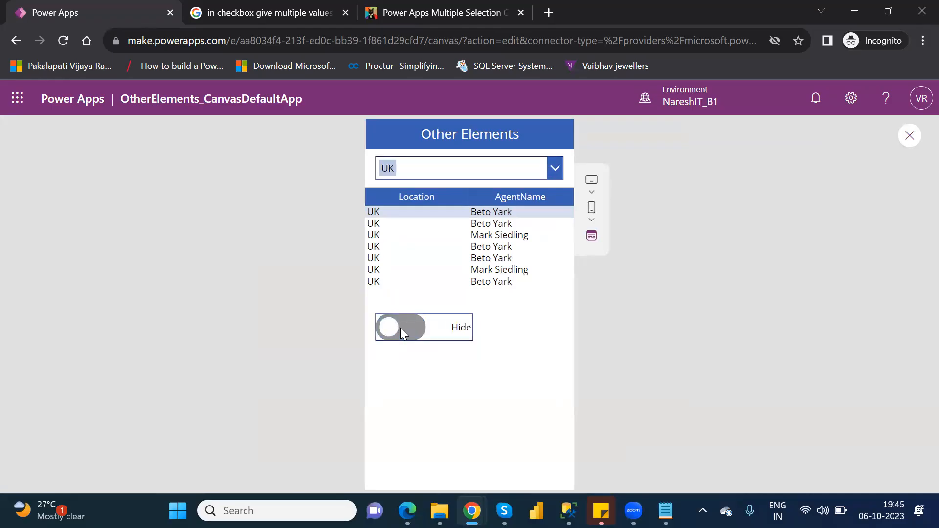
click(910, 136)
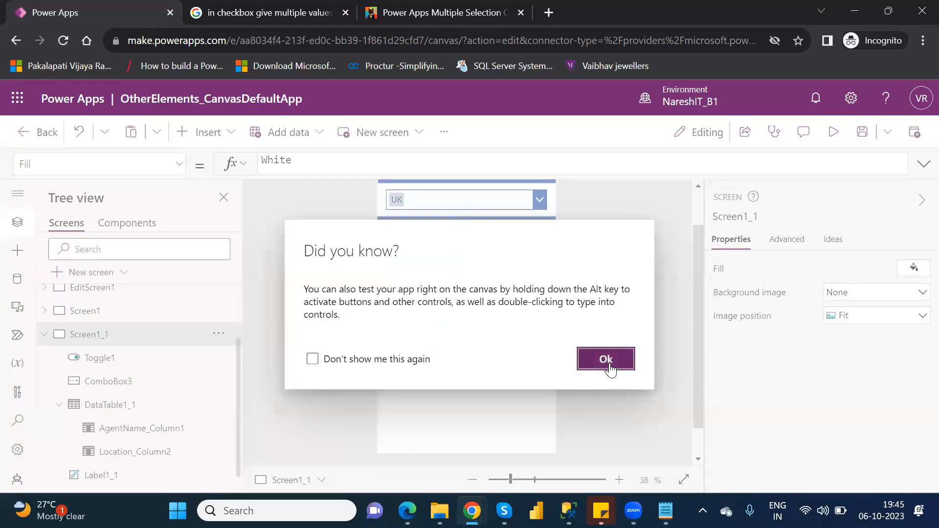
click(610, 364)
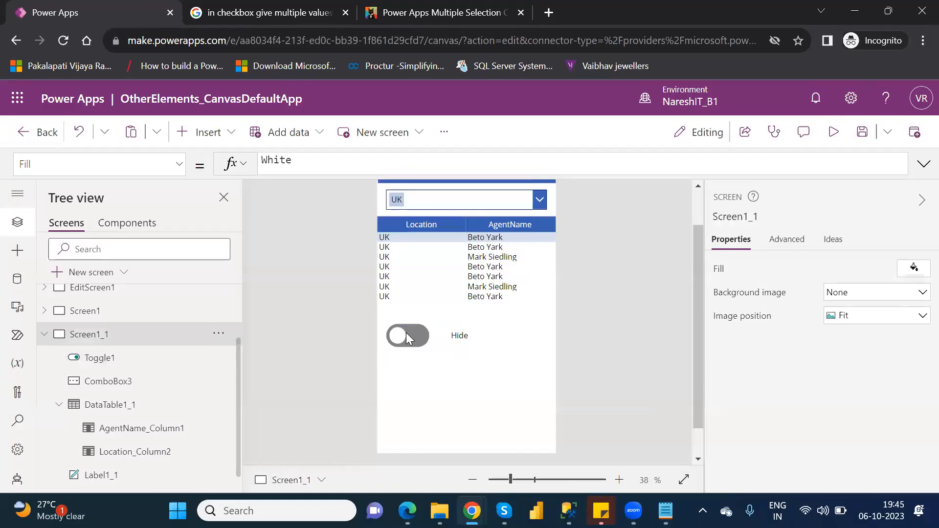
Turn the toggle's label off and back on, and switch the label position to Left and back to Right
click(406, 335)
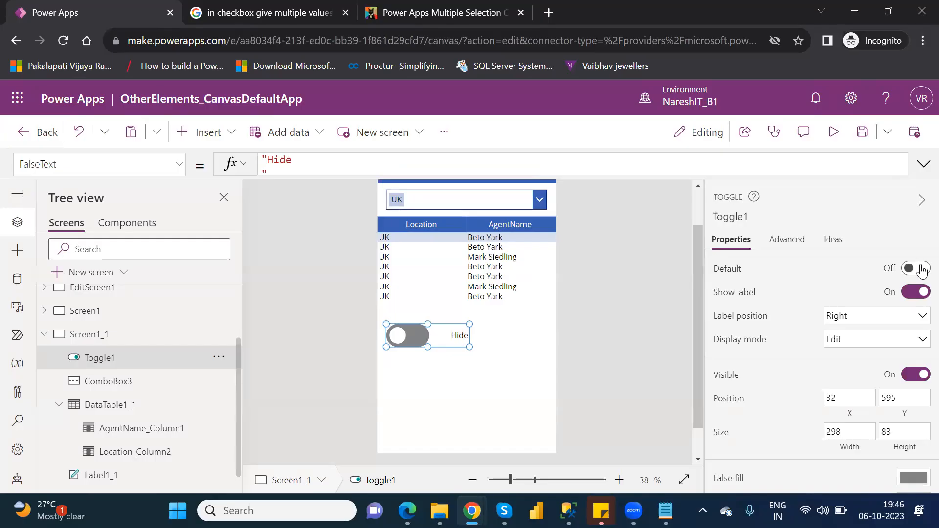
click(915, 292)
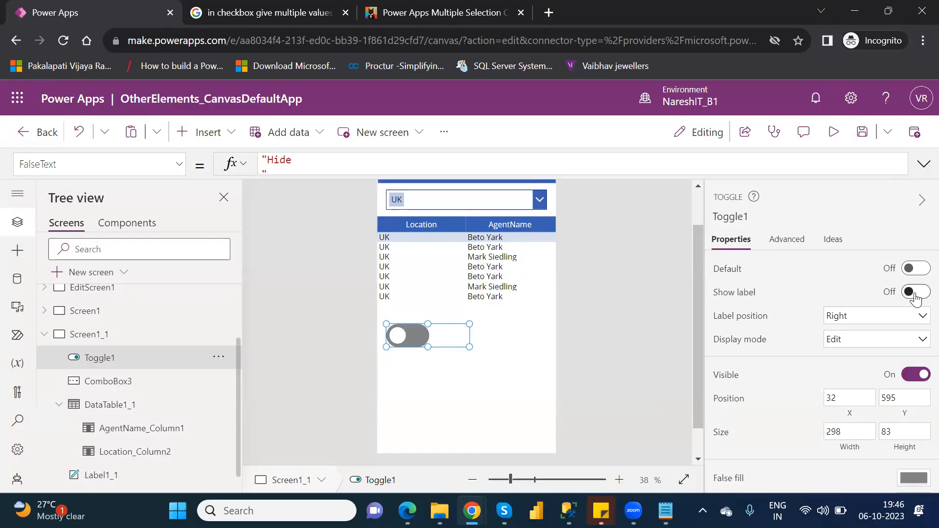
click(914, 293)
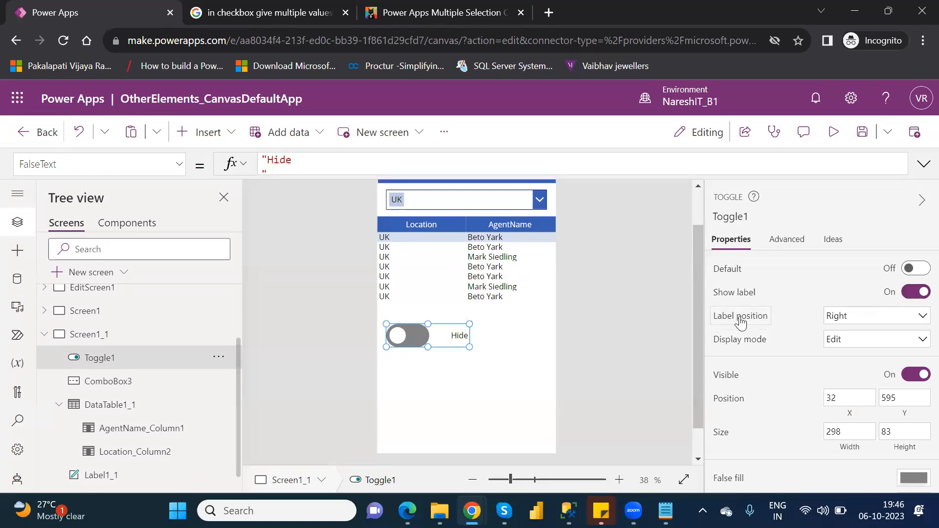
click(841, 324)
click(841, 331)
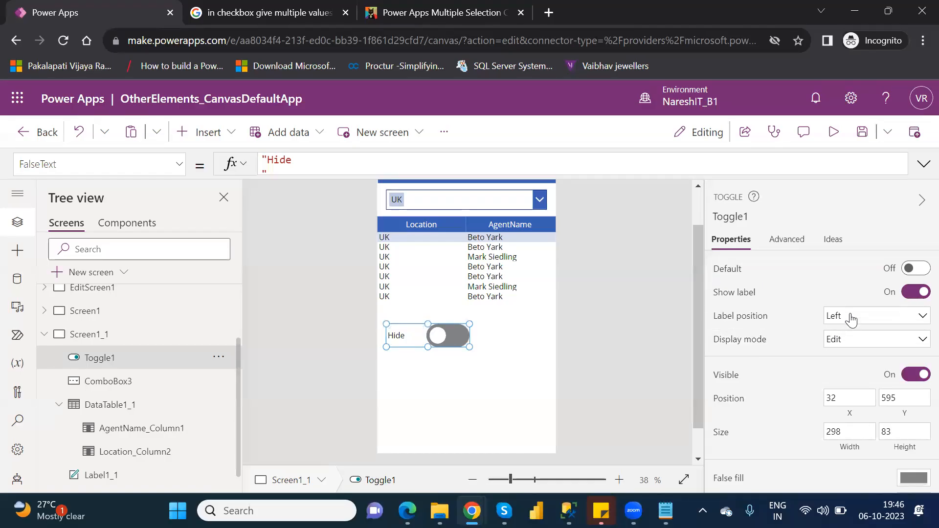
click(851, 318)
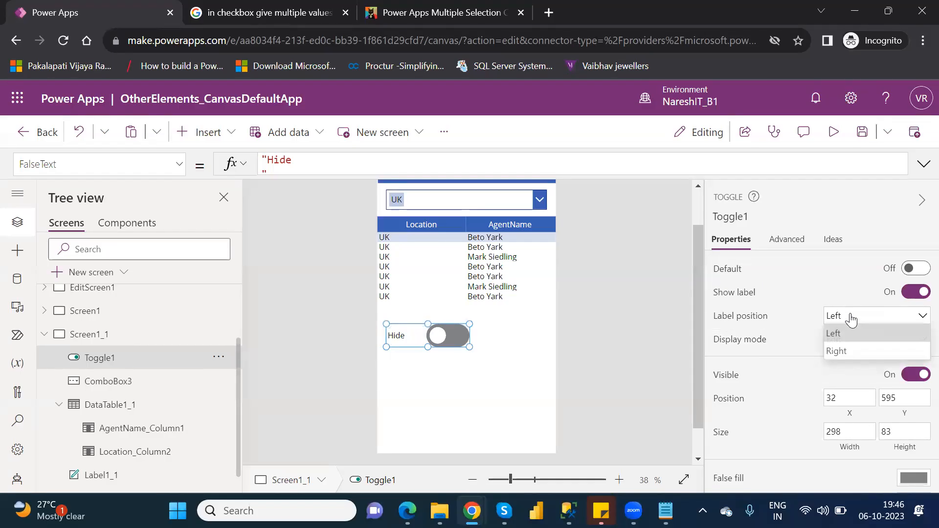
click(849, 351)
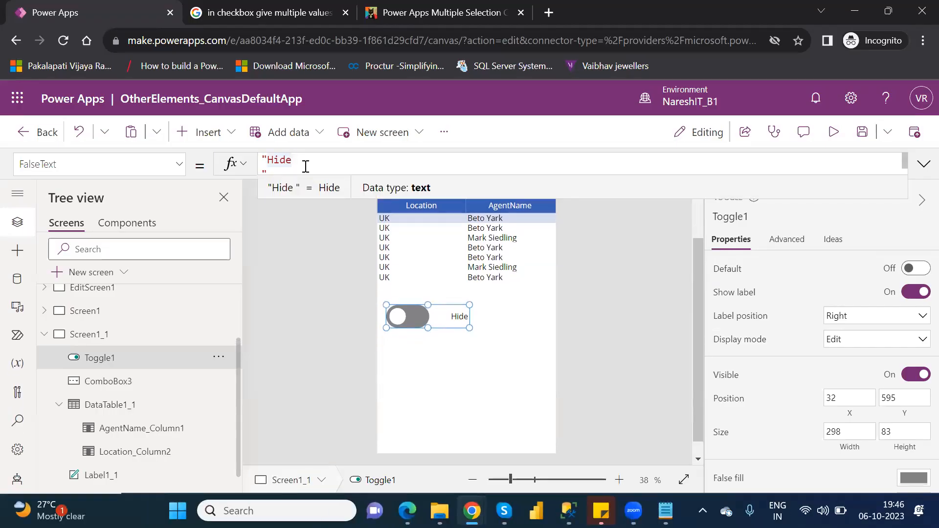
Remove the line break after Hide in the toggle's FalseText value
key(Delete)
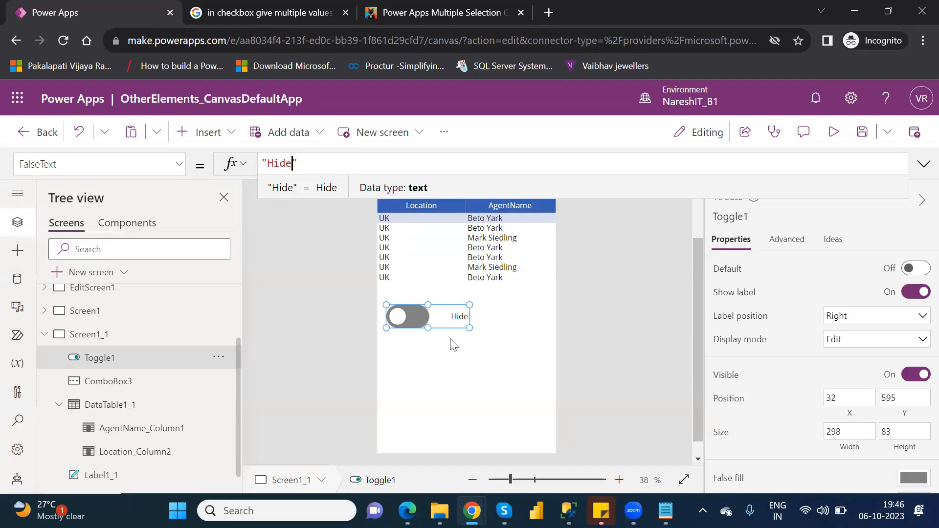
click(447, 316)
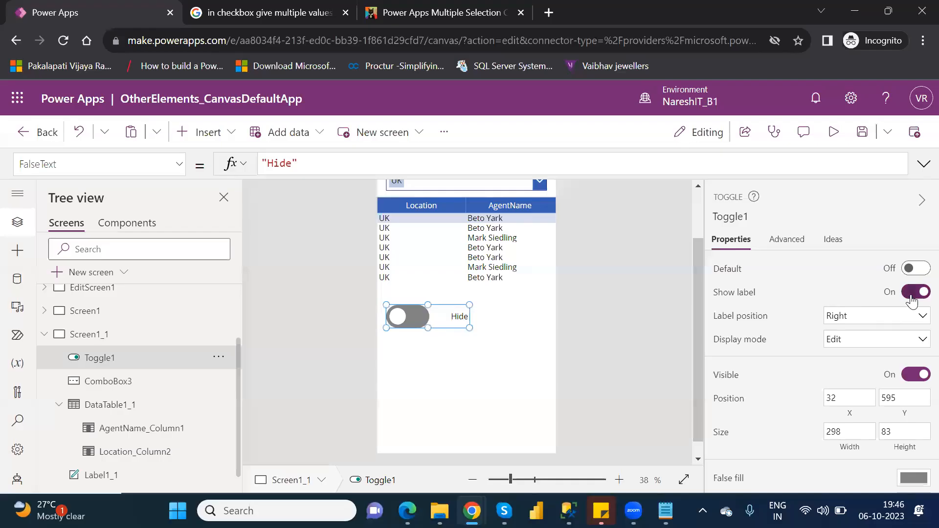
Turn off Show label for the toggle and resize it to about 166 by 101
click(916, 293)
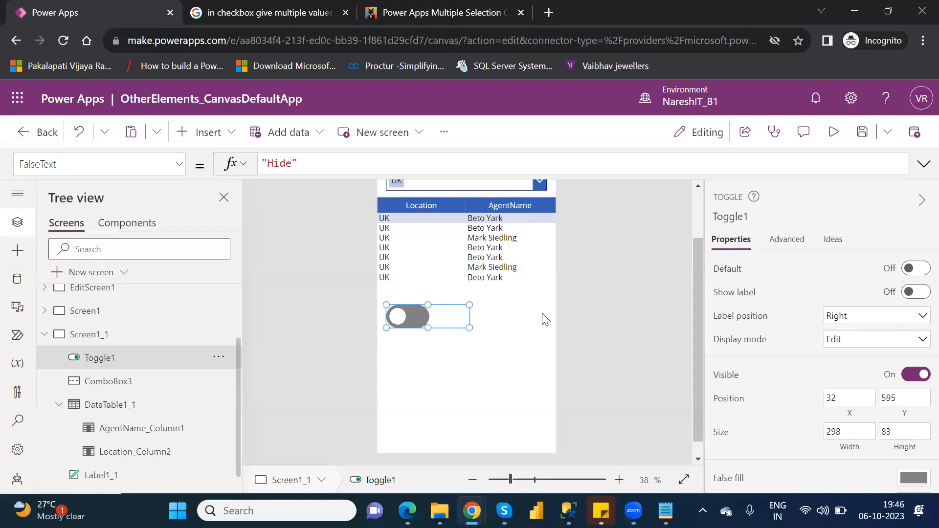
mouse_move(469, 328)
mouse_down()
mouse_move(435, 324)
mouse_move(432, 333)
mouse_up()
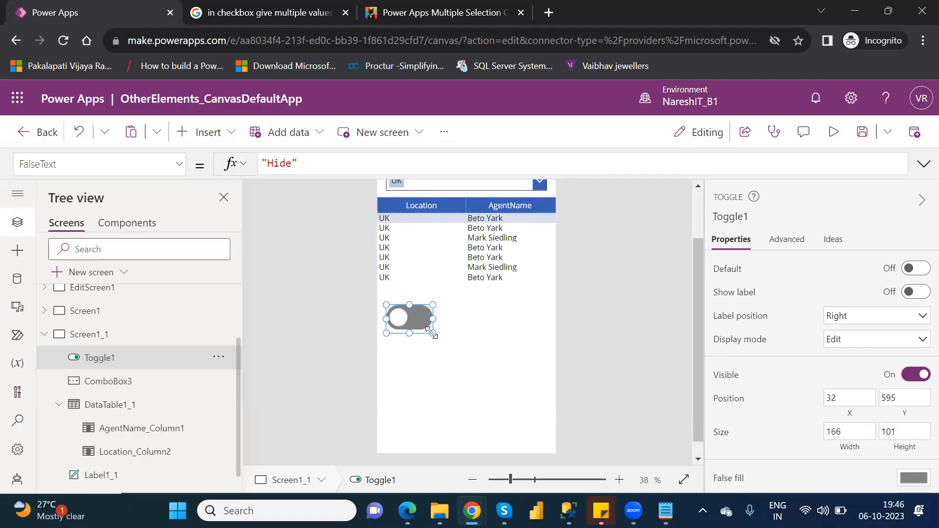
click(469, 325)
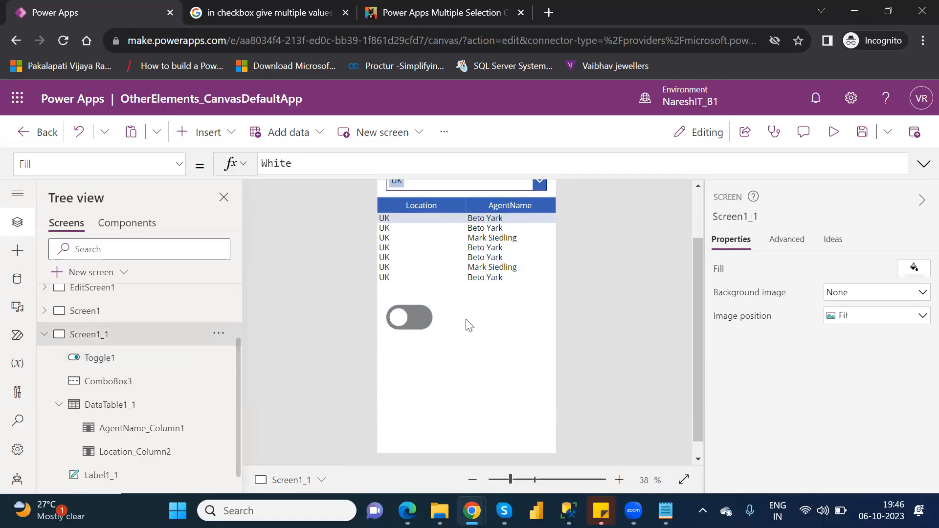
Insert a text label on Screen1_1 and move it below the data table, level with the toggle
click(188, 136)
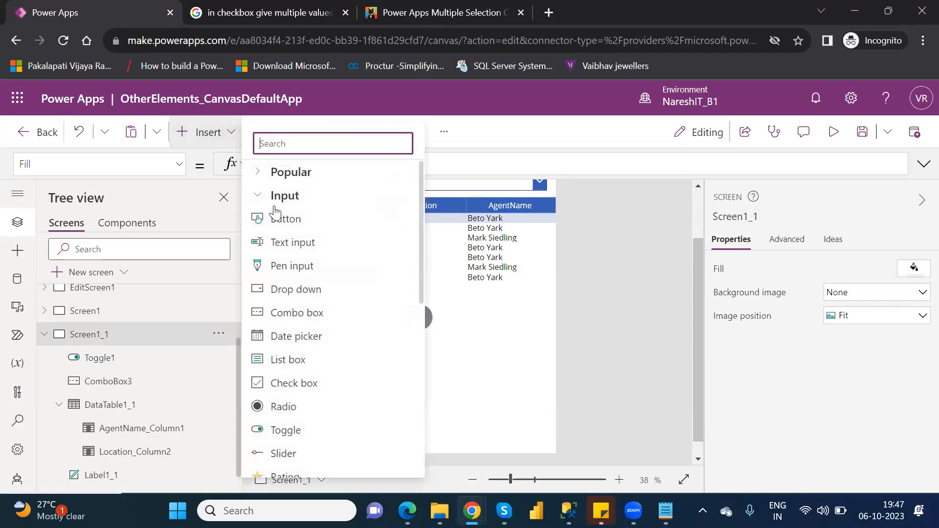
click(264, 175)
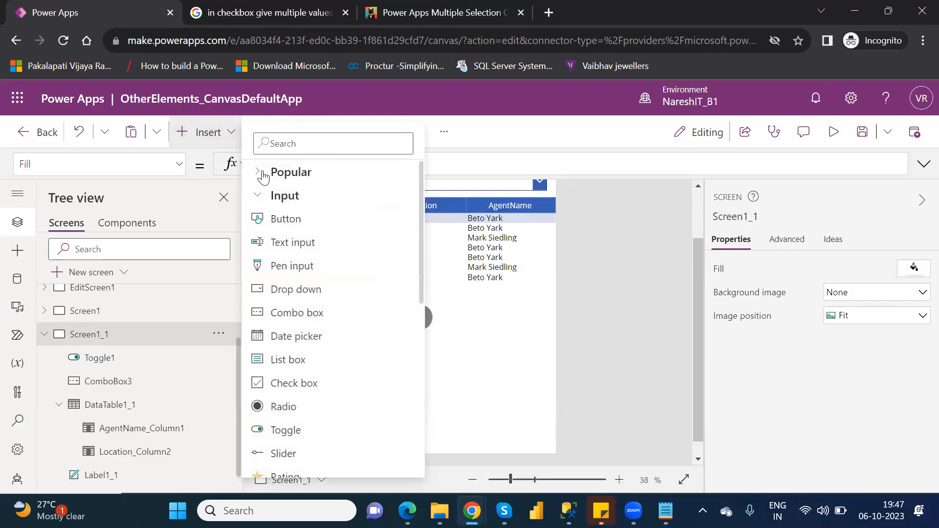
click(293, 195)
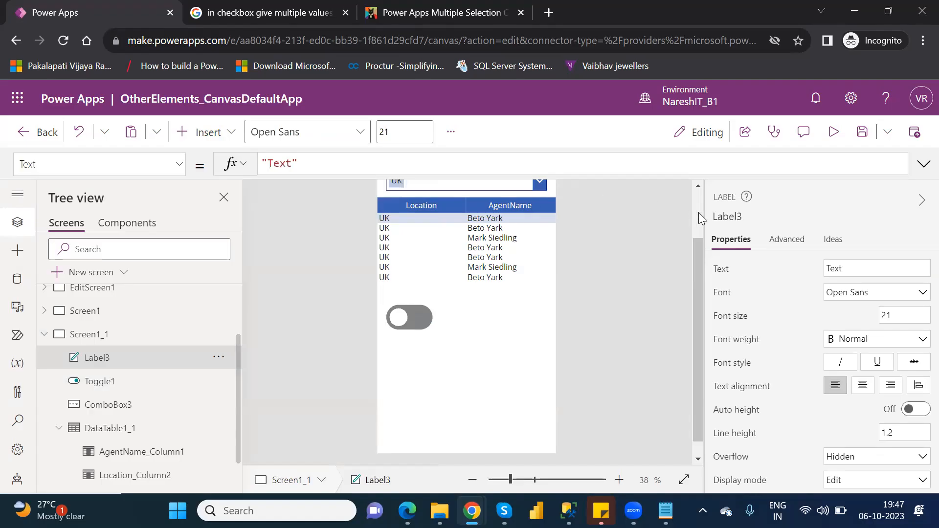
scroll(699, 212, up, 2)
drag(485, 221, 529, 373)
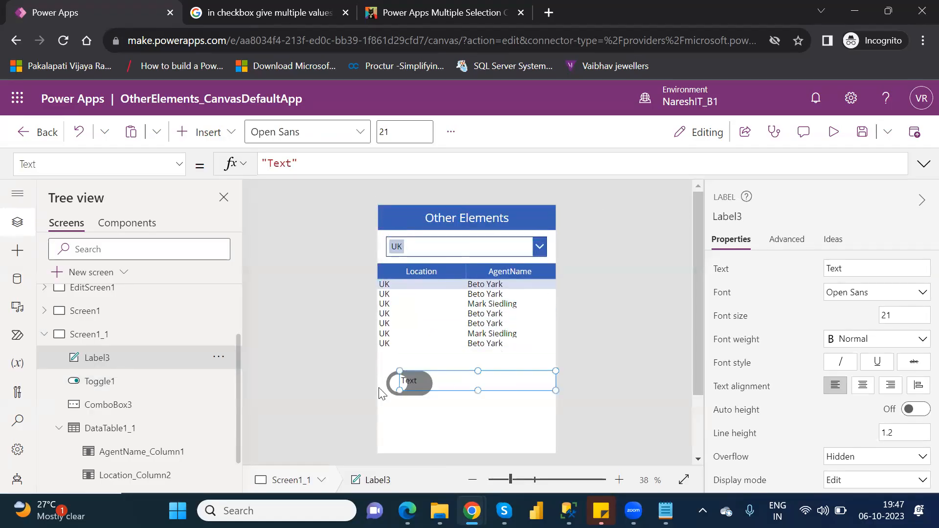
Narrow the new text label so it sits clear of the toggle, and set its Text to Toggle1.Value
drag(399, 391, 405, 391)
drag(468, 393, 495, 393)
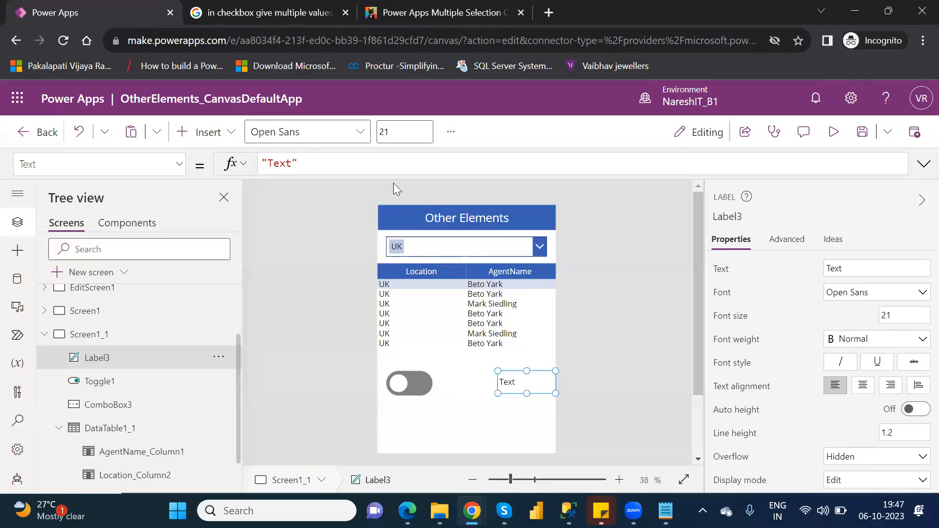
drag(306, 161, 264, 160)
key(BackSpace)
key(BackSpace)
key(BackSpace)
key(BackSpace)
key(BackSpace)
key(BackSpace)
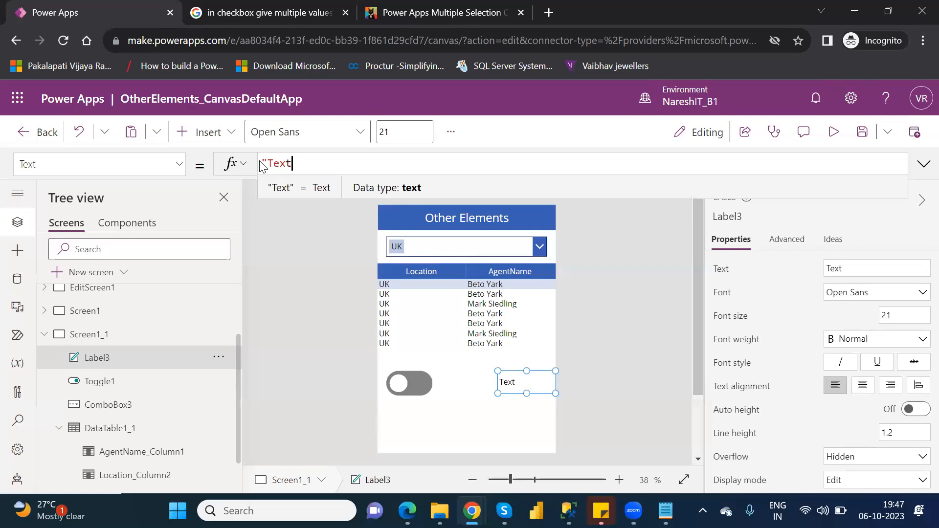
text(togg)
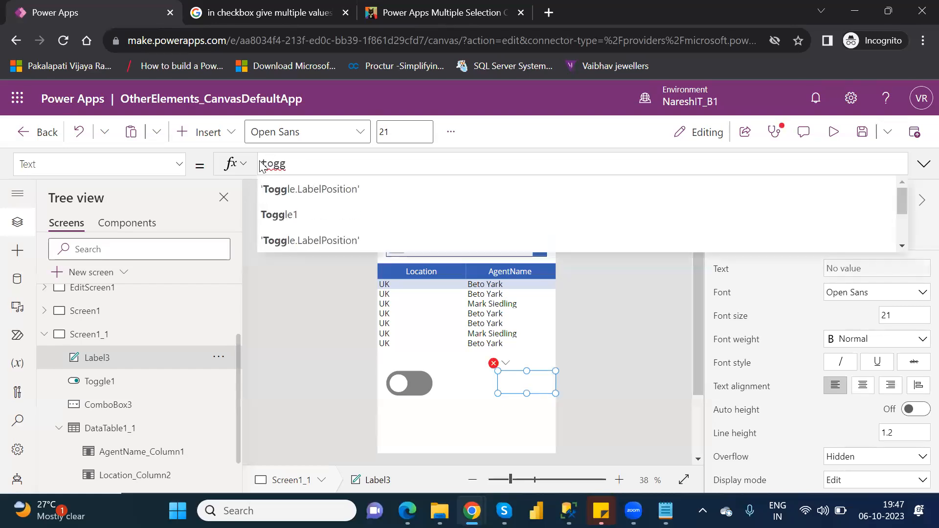
key(Tab)
text(.)
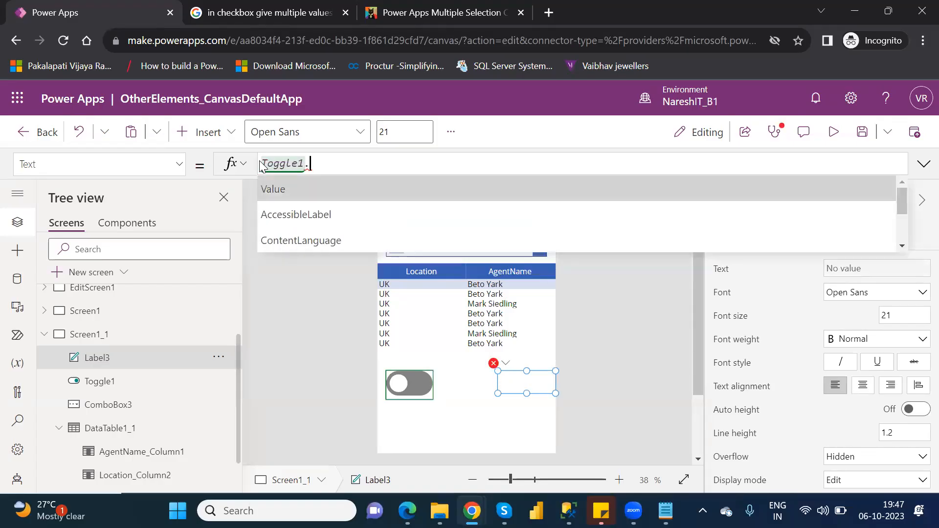
key(Tab)
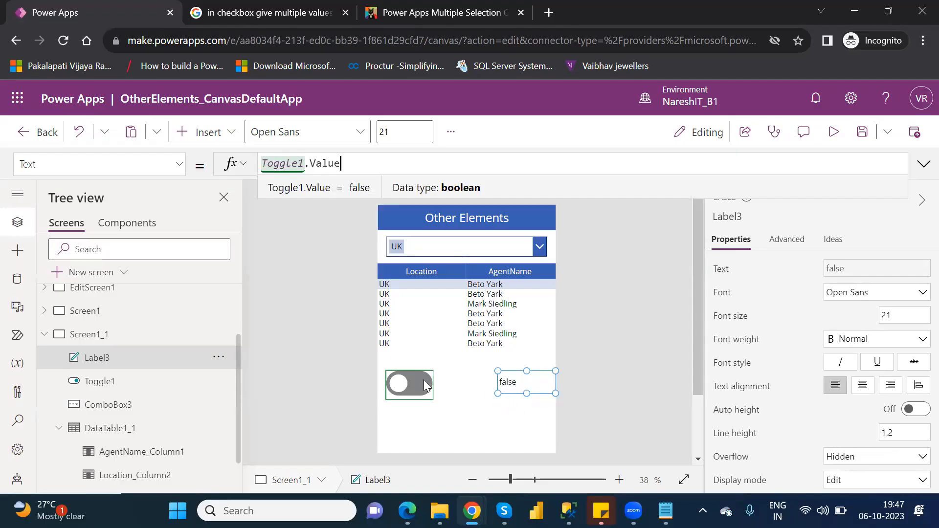
Preview the app, switch the toggle on and off to test the linked label, and return to the editor
click(834, 131)
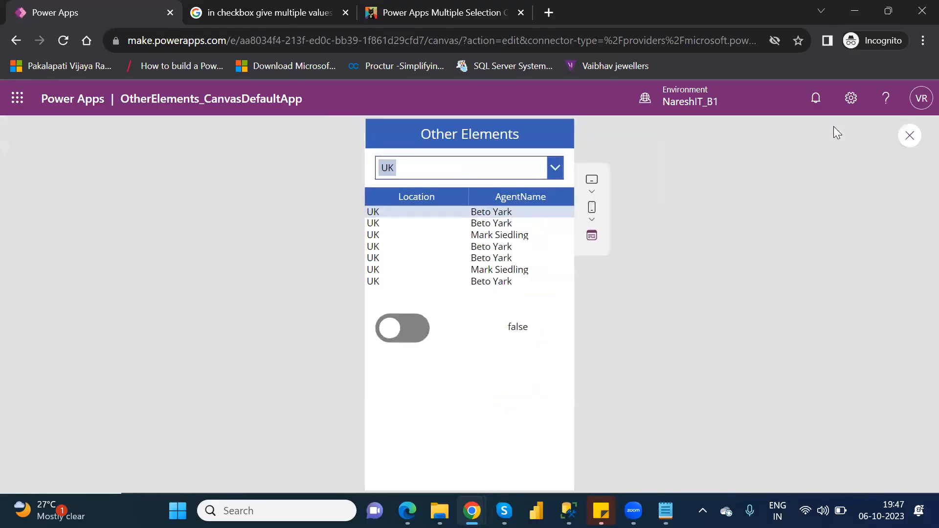
click(413, 326)
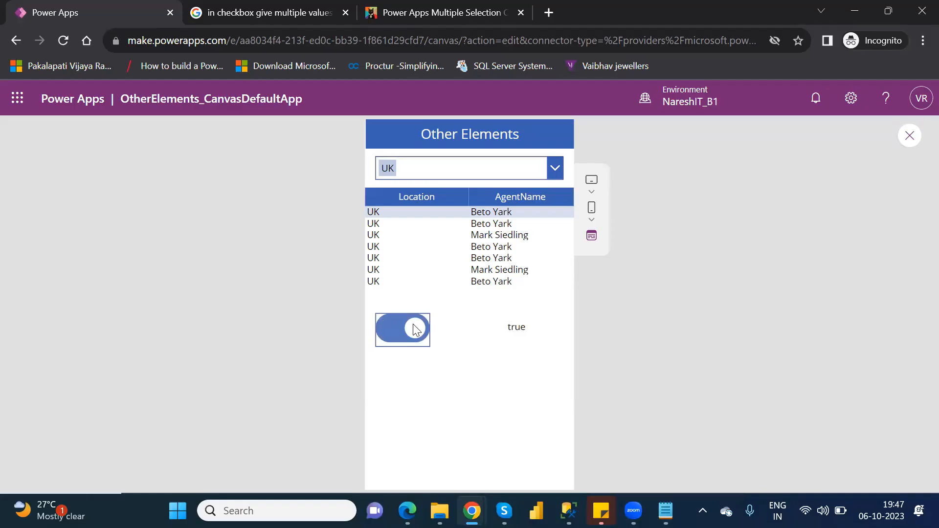
click(414, 328)
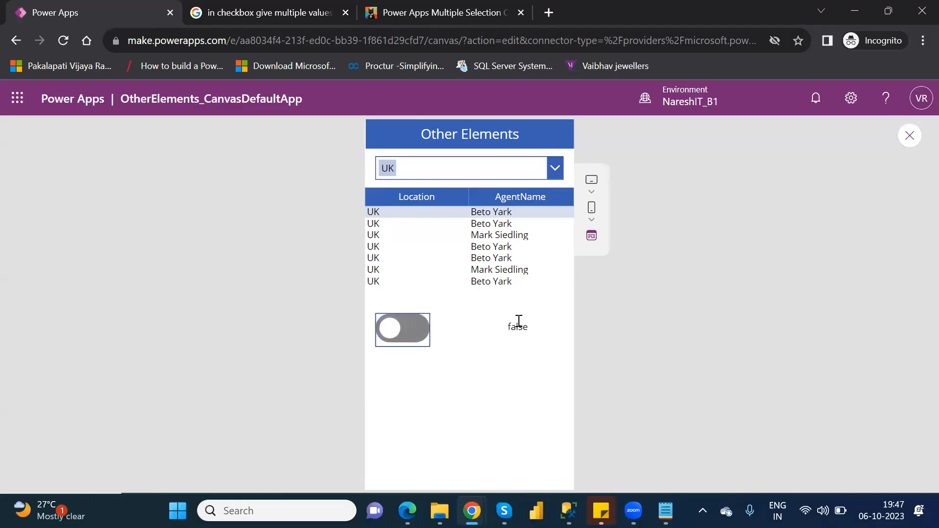
click(911, 135)
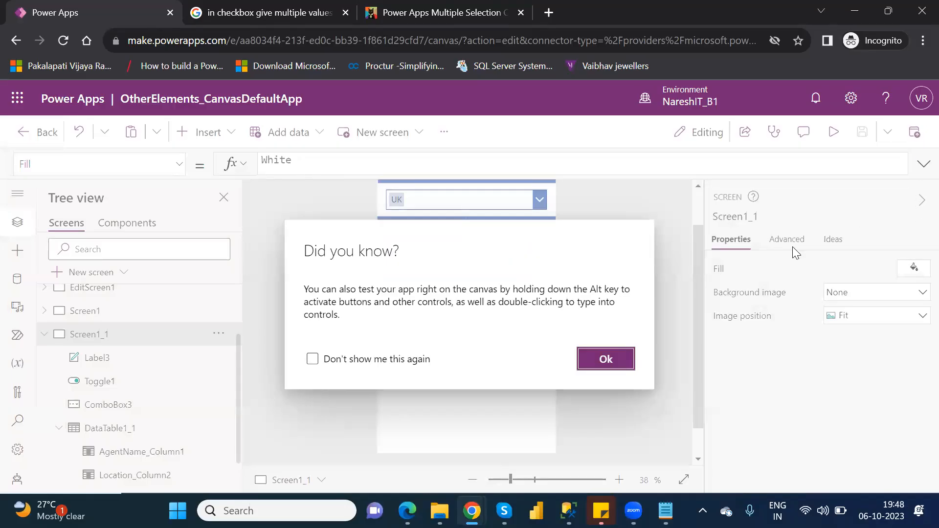
click(605, 366)
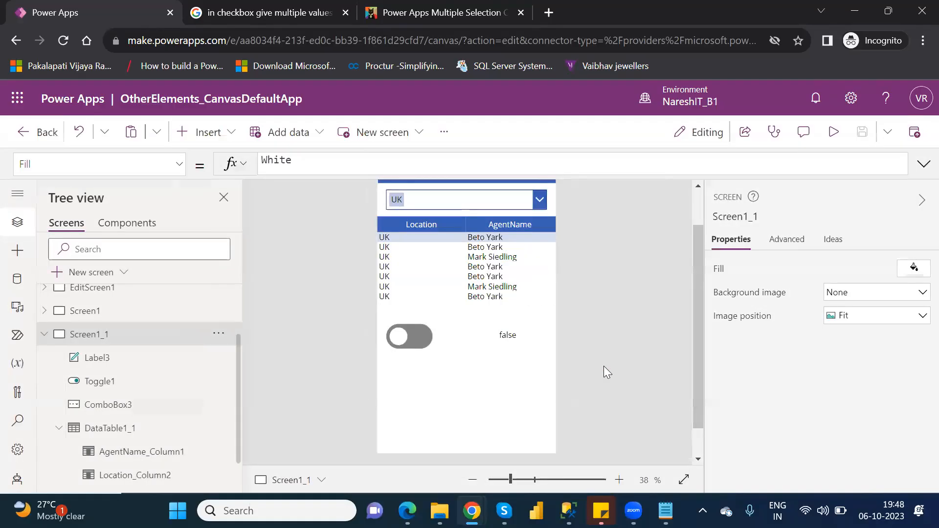
Insert a Slider input on Screen1_1 and move it below the toggle, at about X 2, Y 734
click(202, 132)
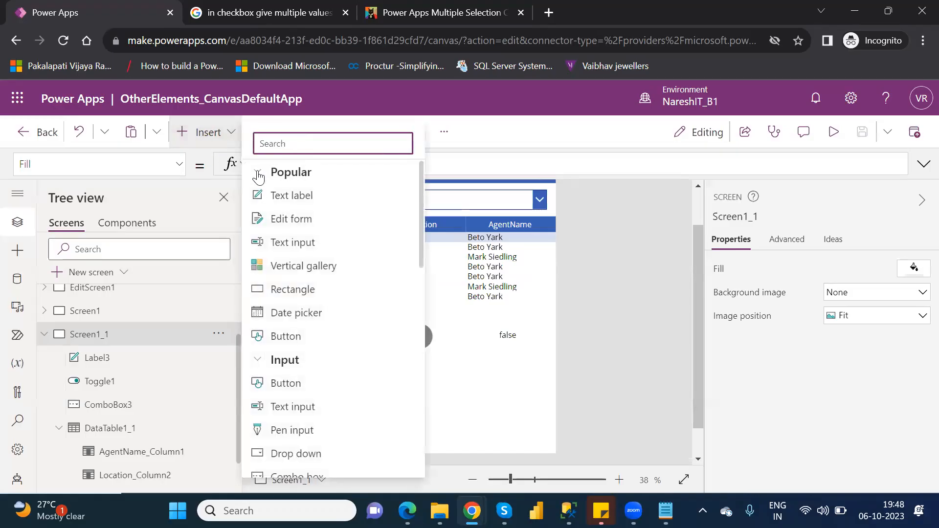
click(258, 173)
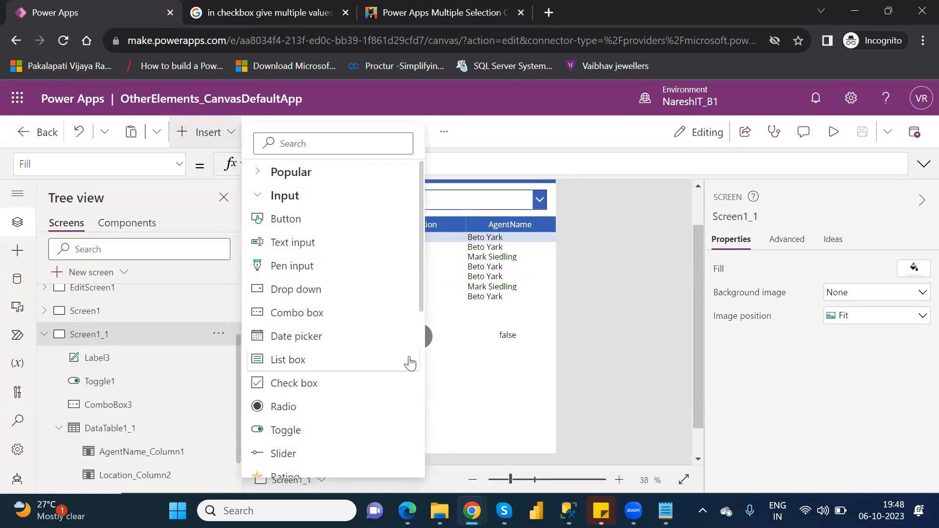
drag(424, 315, 420, 380)
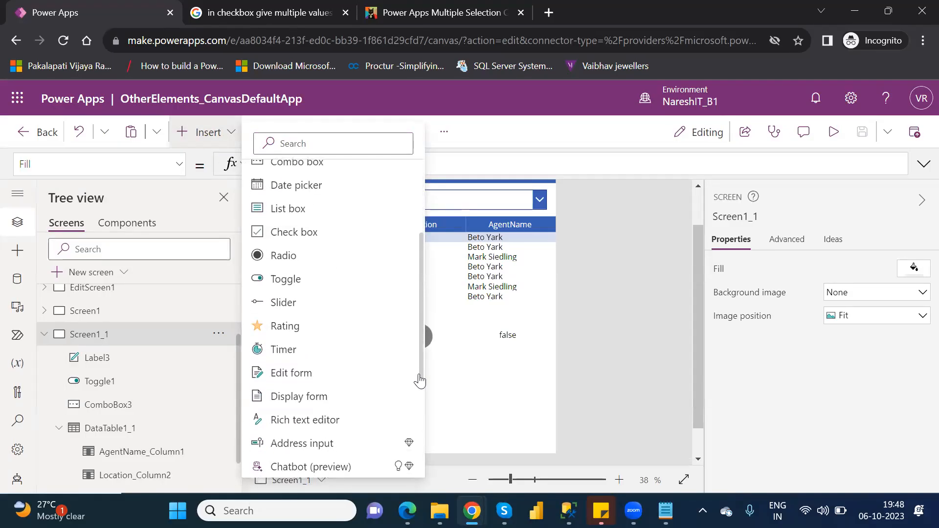
click(288, 293)
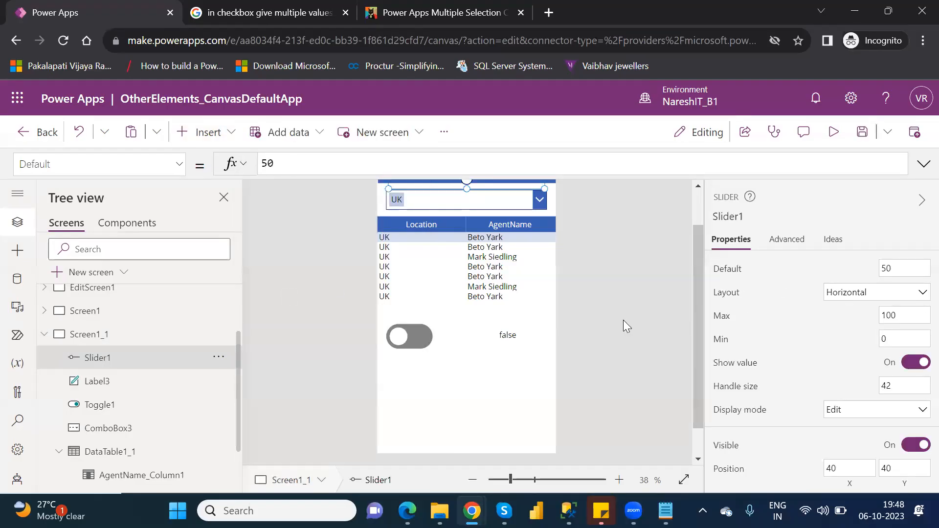
scroll(700, 216, up, 2)
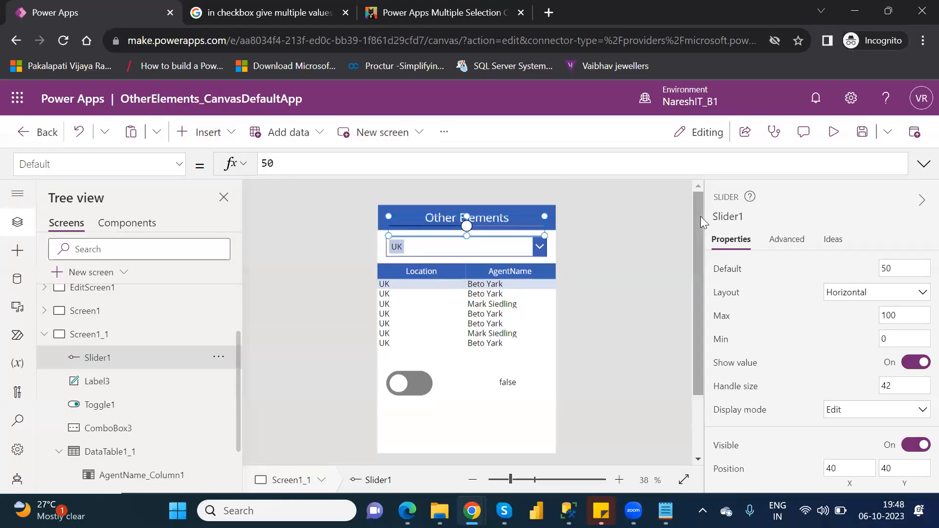
drag(495, 226, 485, 419)
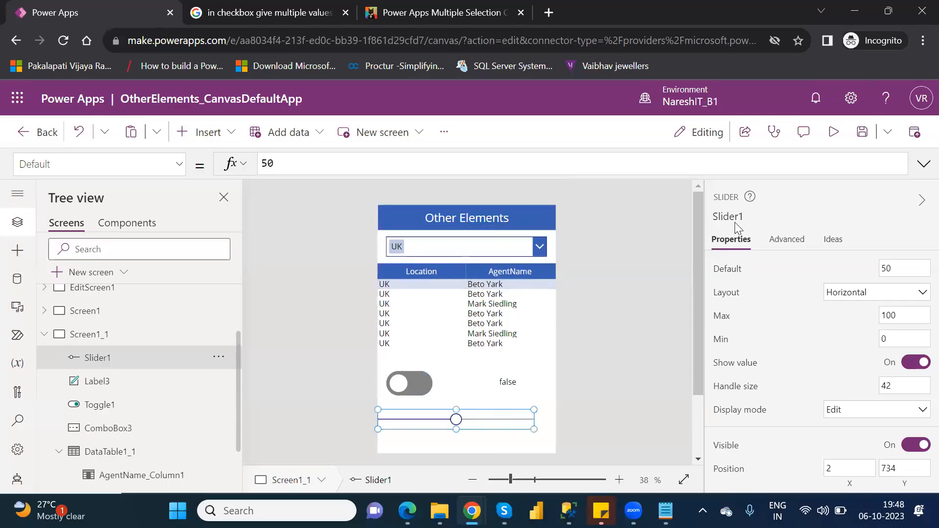
Preview the app to examine the slider's handle and value tooltip, and return to the editor
click(834, 140)
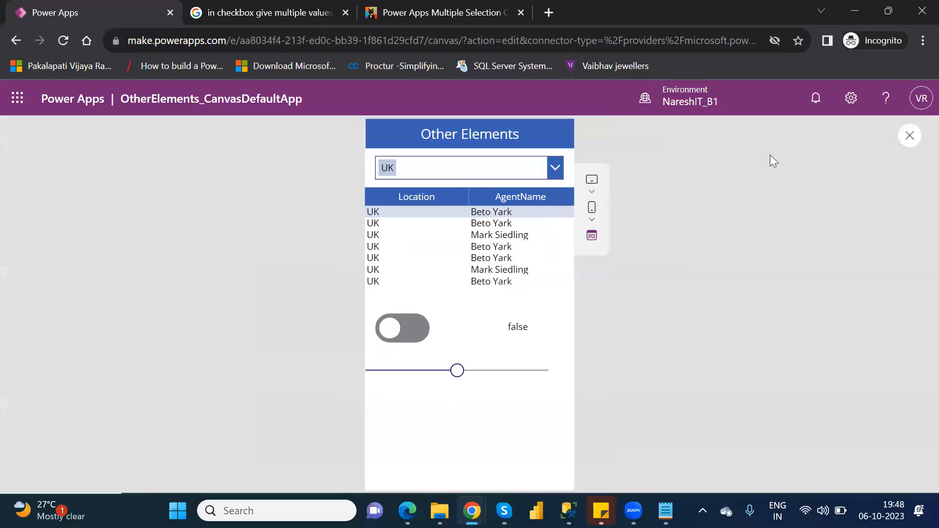
mouse_move(463, 373)
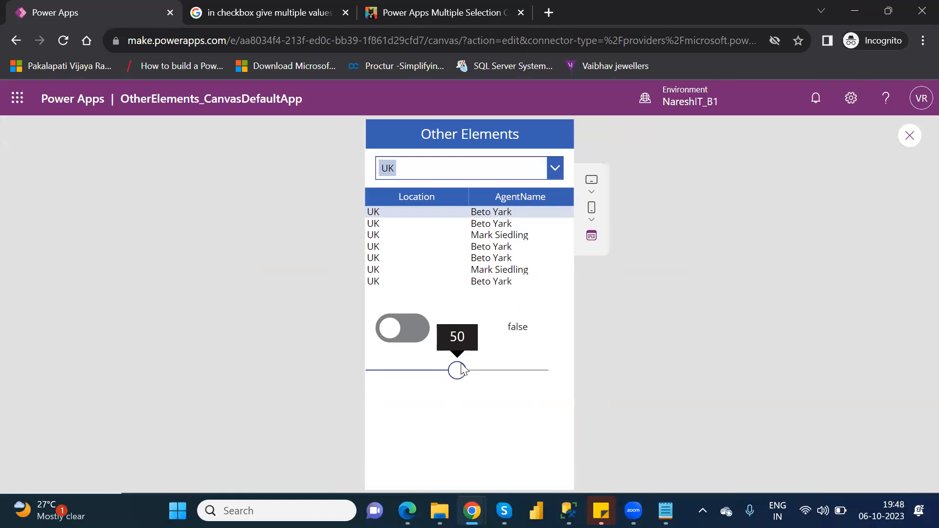
mouse_move(457, 371)
mouse_down()
mouse_move(398, 371)
mouse_move(558, 373)
mouse_move(341, 372)
mouse_move(547, 382)
mouse_move(442, 380)
mouse_up()
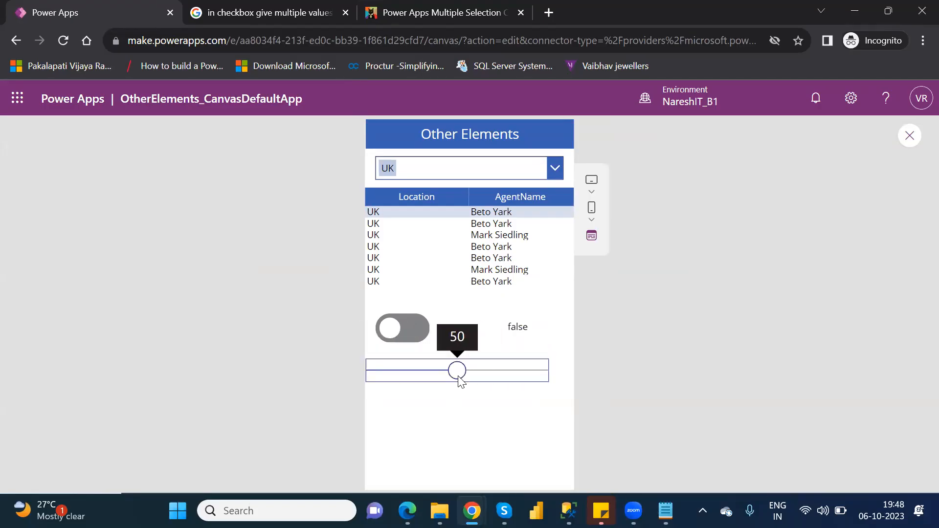
click(907, 139)
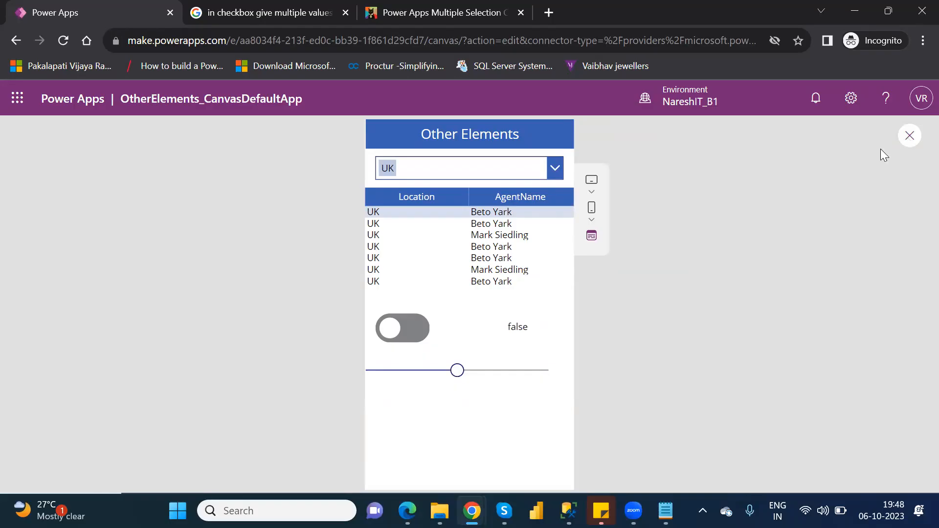
click(615, 359)
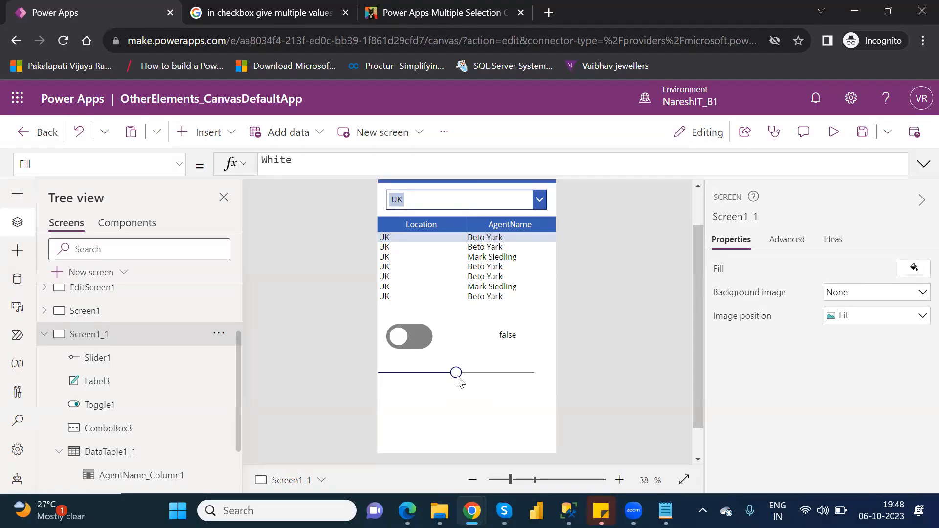
Duplicate the toggle's value label and place the copy just below the slider, at the screen's left edge
click(511, 335)
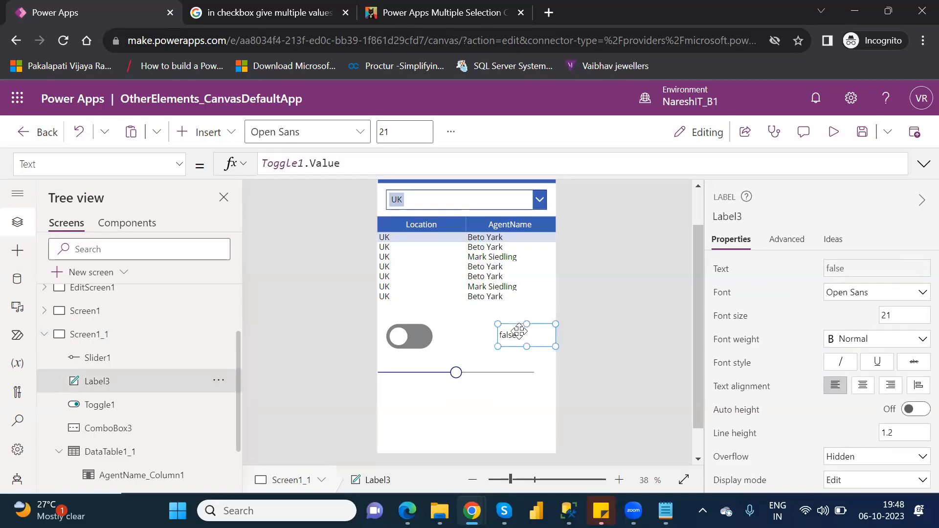
key(ctrl+v)
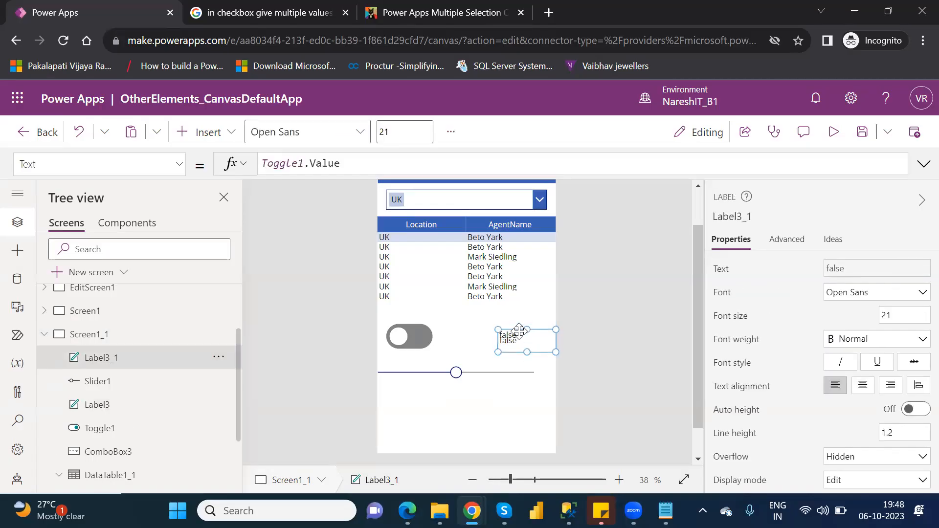
drag(533, 342, 412, 401)
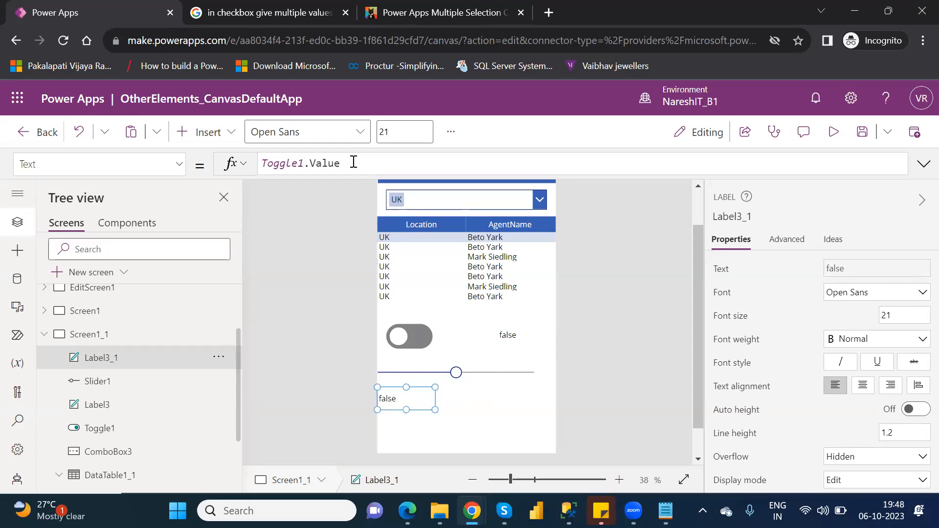
Set the copied label's Text to Slider1.Value
drag(353, 162, 232, 179)
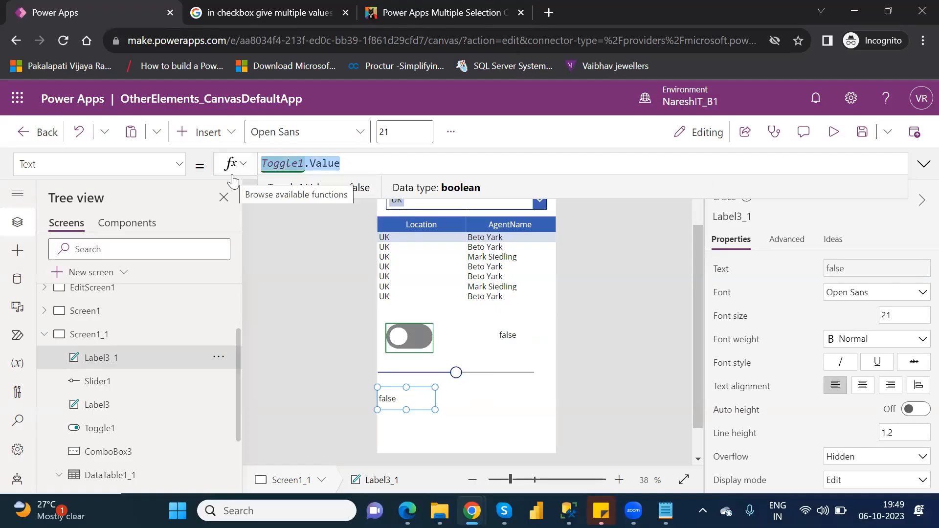
text(slid)
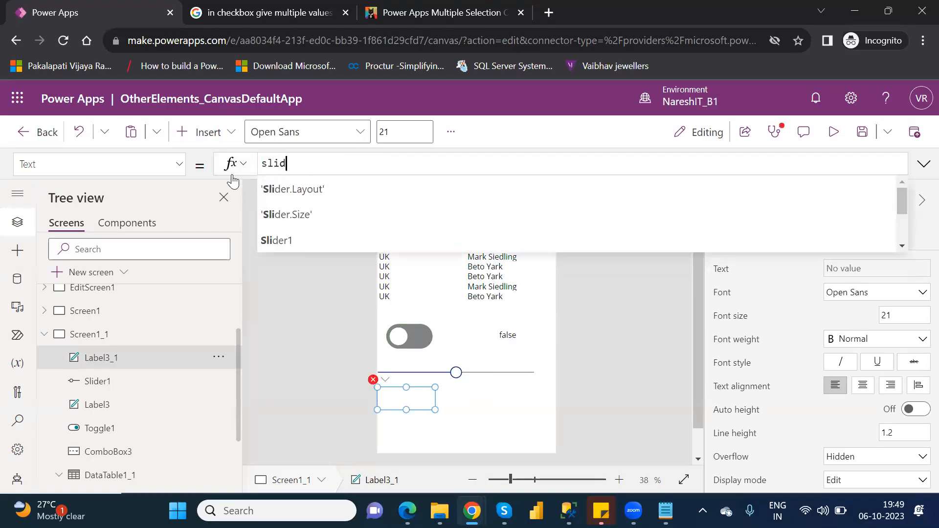
key(Down)
key(Down)
key(Down)
key(Return)
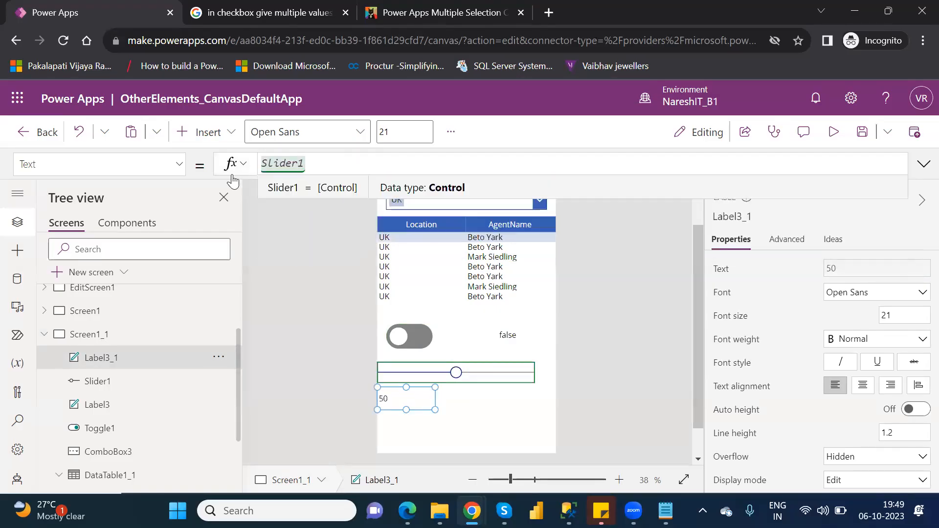
text(.)
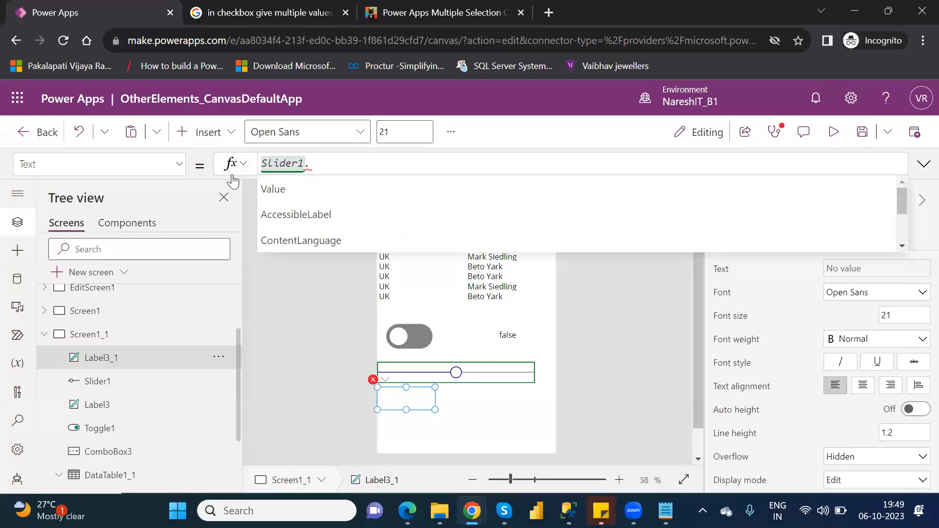
key(Return)
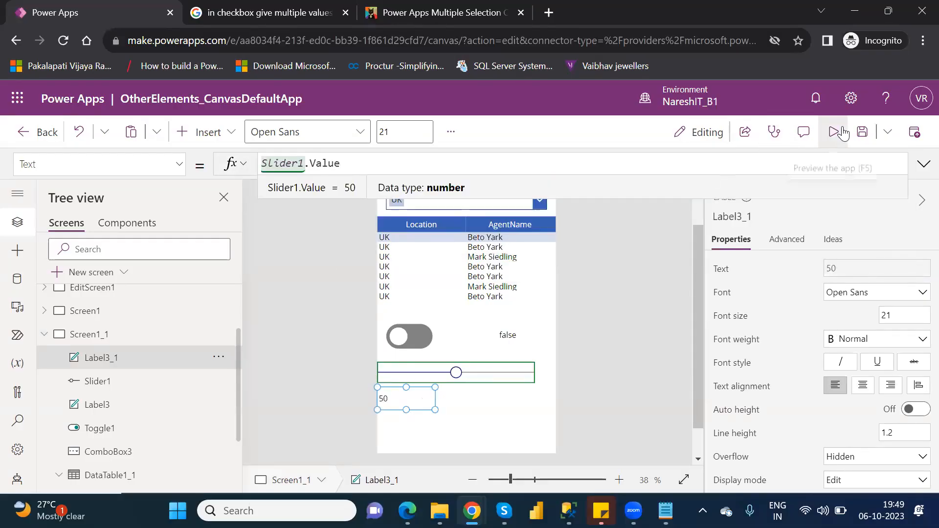
Preview the app, move the slider to 66 and back to 38 to test its label, and return to the editor
click(843, 127)
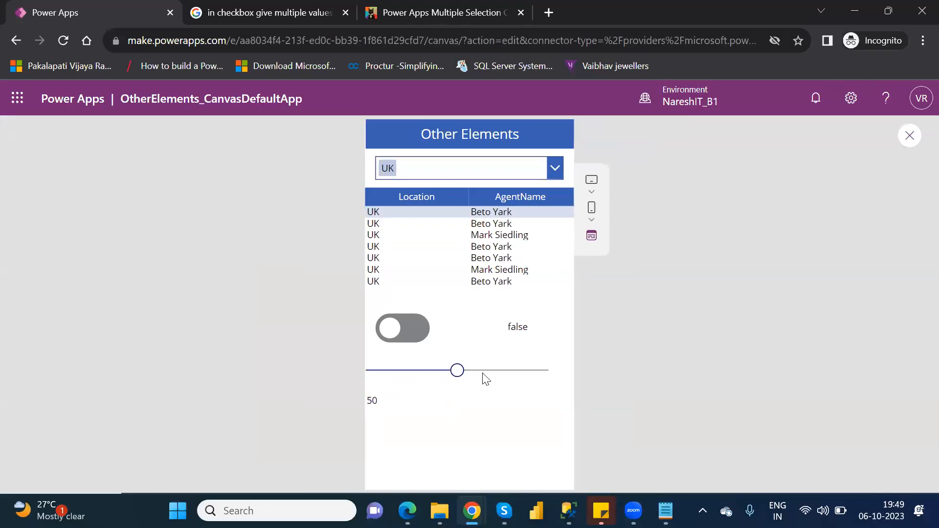
click(485, 370)
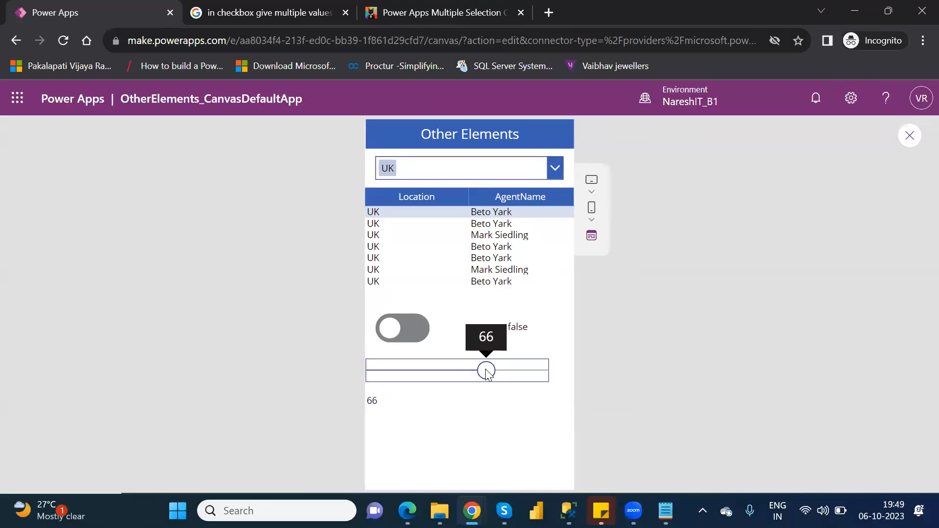
click(435, 372)
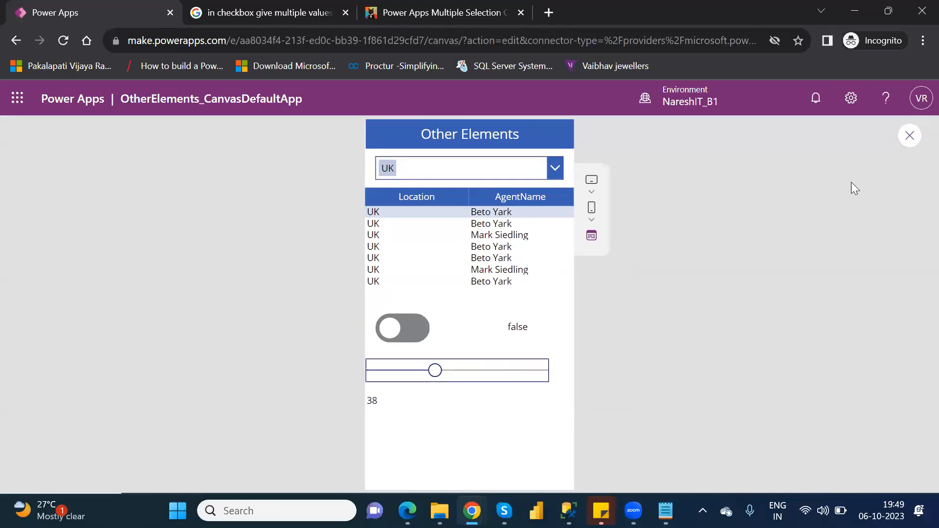
click(911, 137)
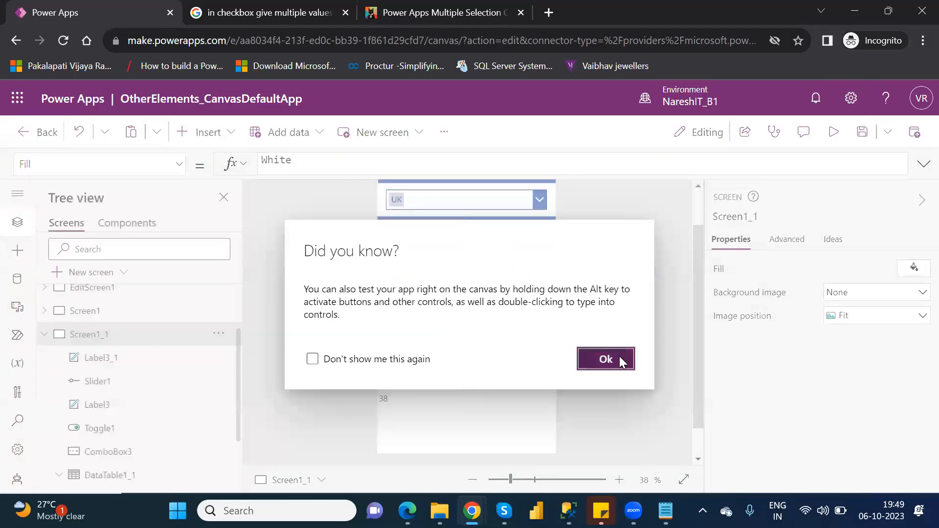
click(619, 358)
Test the slider's value label directly on the editing canvas by moving the slider to 53 and on up to 83
click(413, 391)
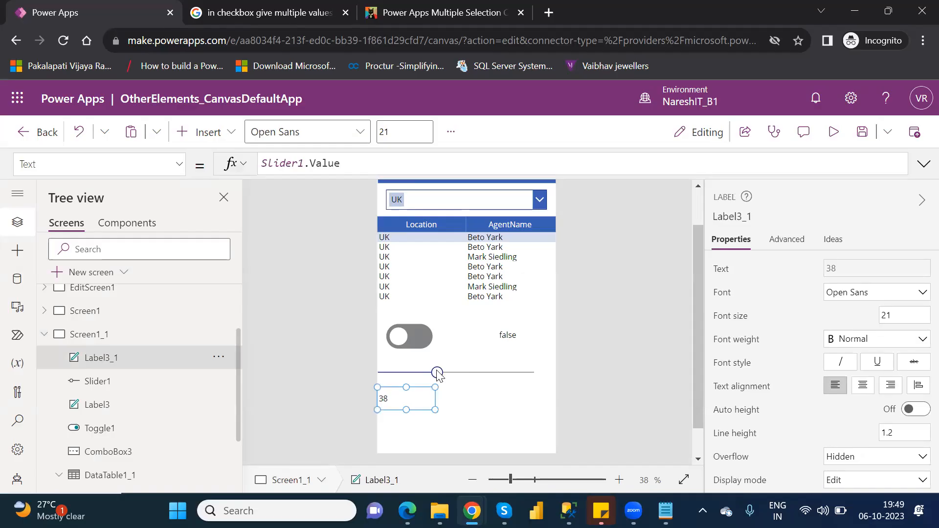
key(alt)
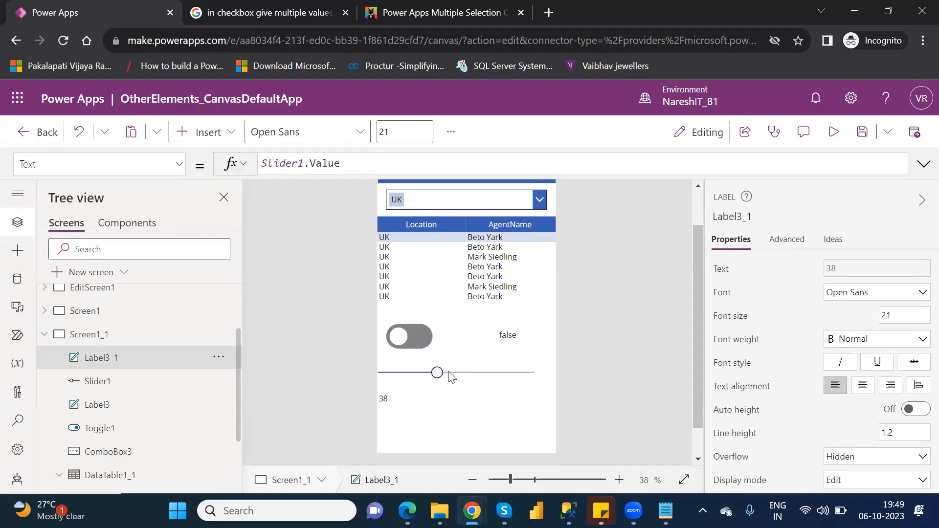
alt+click(462, 374)
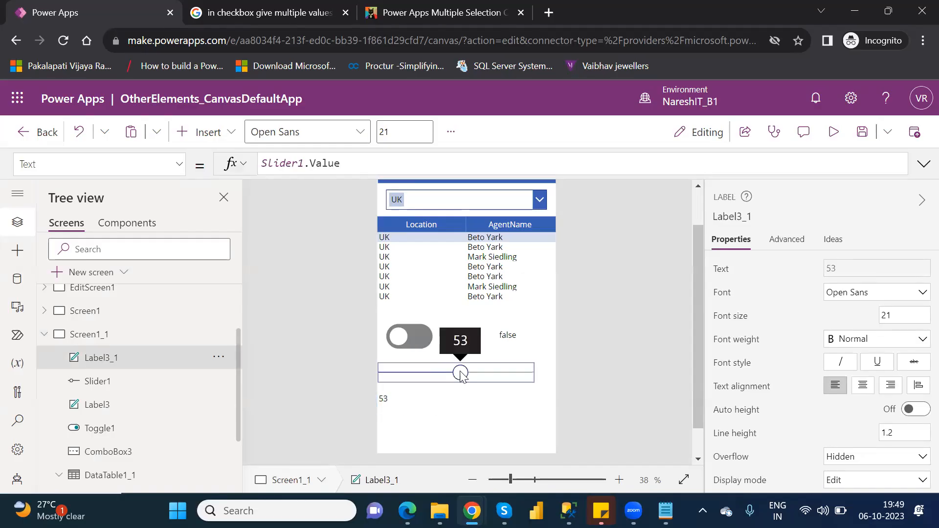
alt+click(472, 375)
alt+click(491, 375)
alt+click(509, 380)
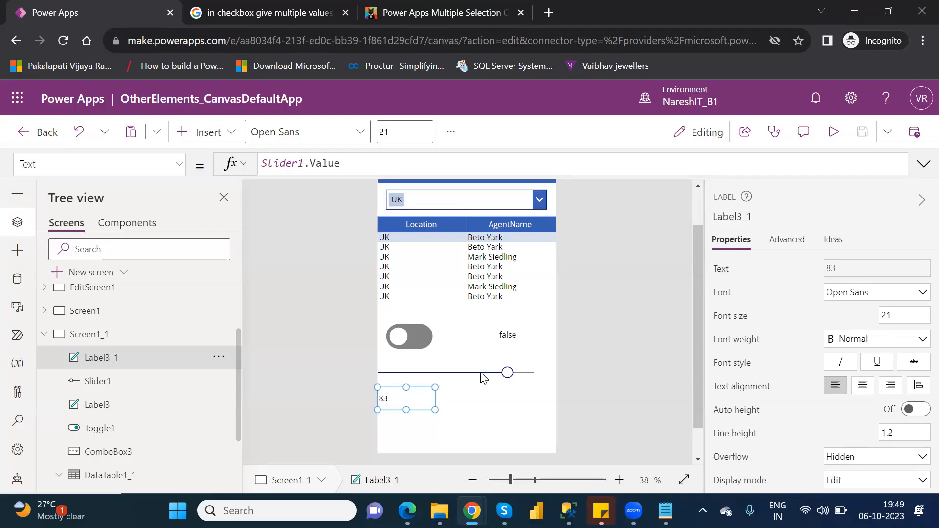
Delete the slider's value label and insert a rectangle about 530 by 105 in its place, just below the slider
click(422, 395)
key(Delete)
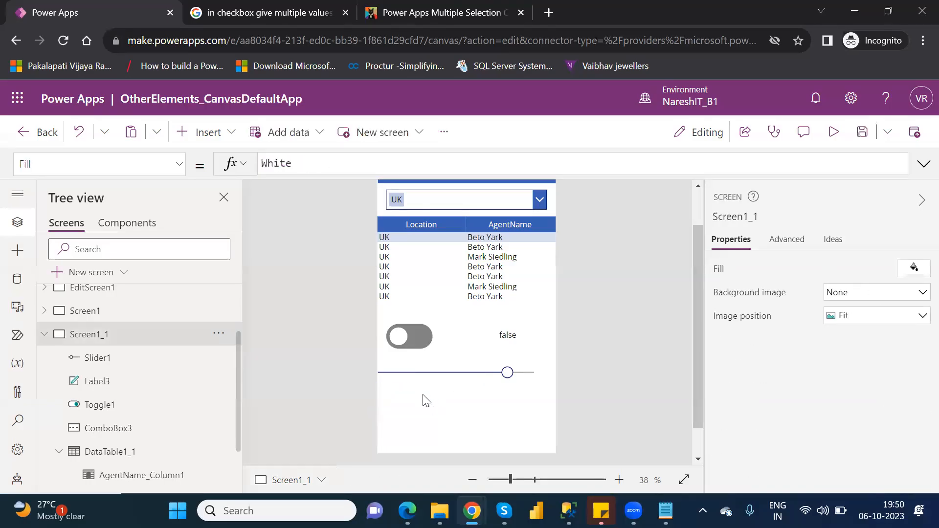
click(220, 135)
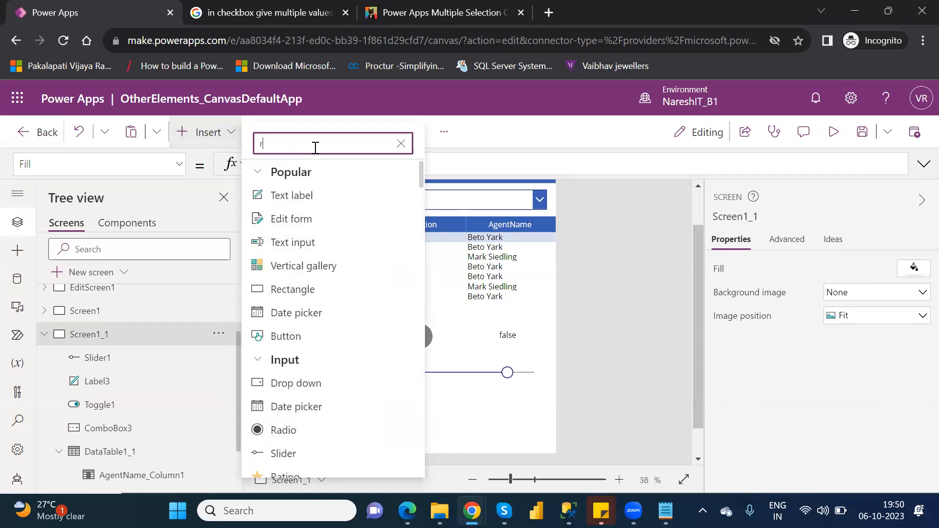
text(rec)
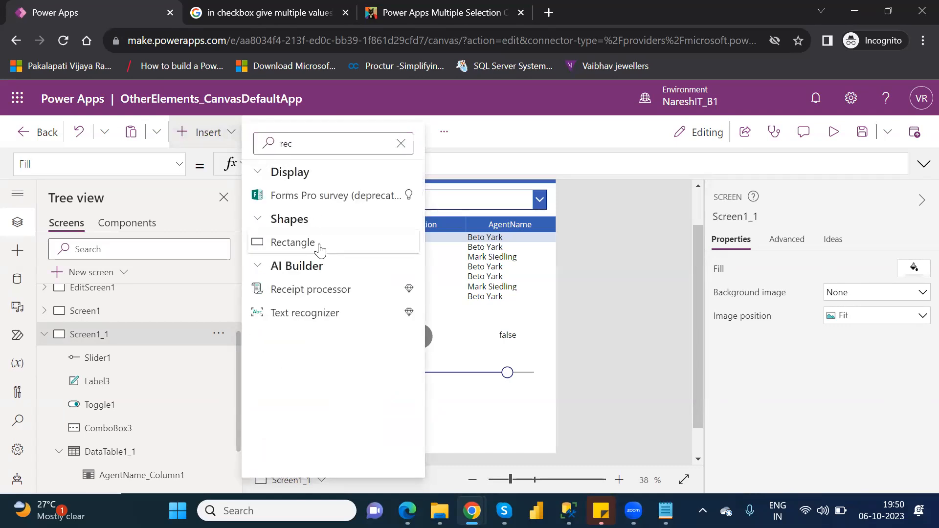
click(320, 245)
drag(407, 188, 537, 413)
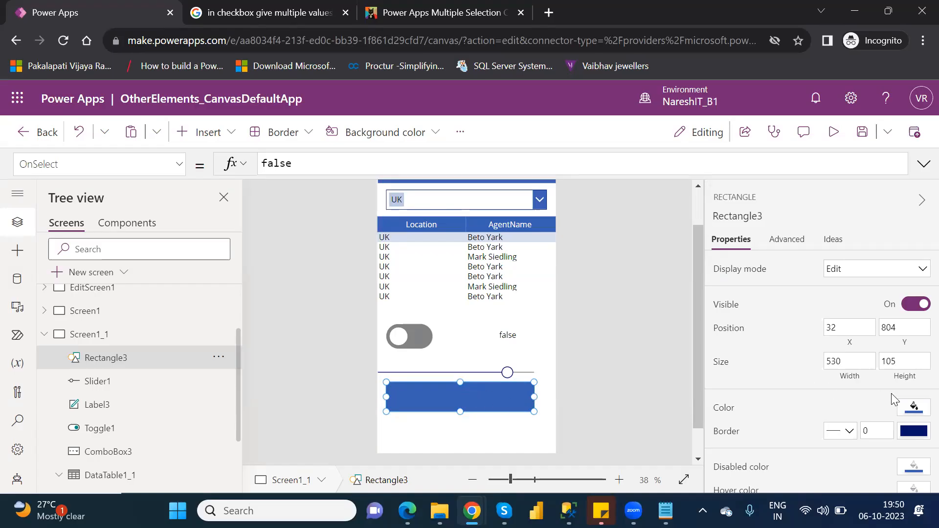
Lower the opacity of the rectangle's custom fill color to about 35
click(914, 407)
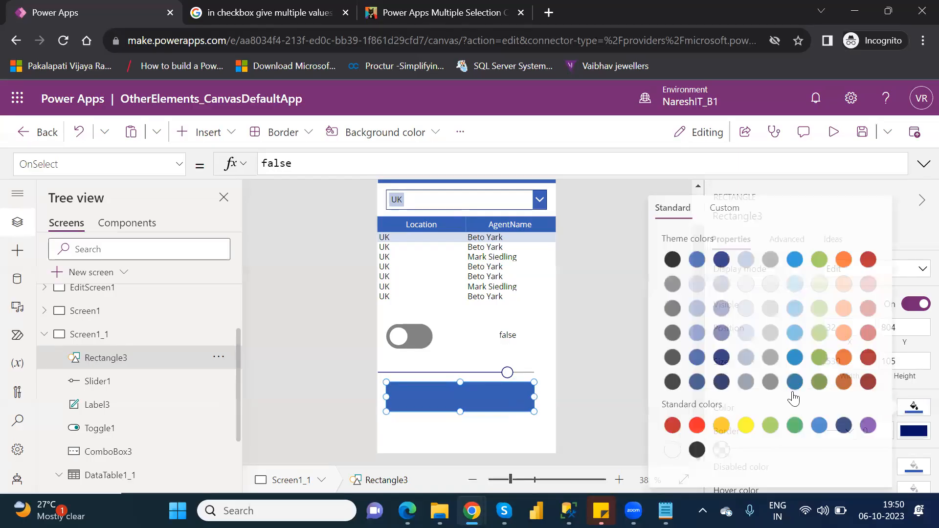
click(734, 208)
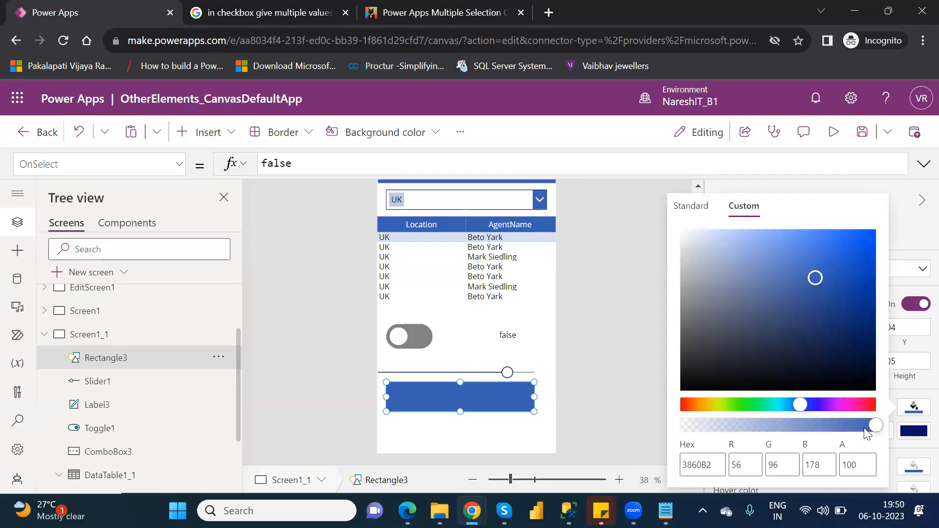
drag(873, 428, 748, 425)
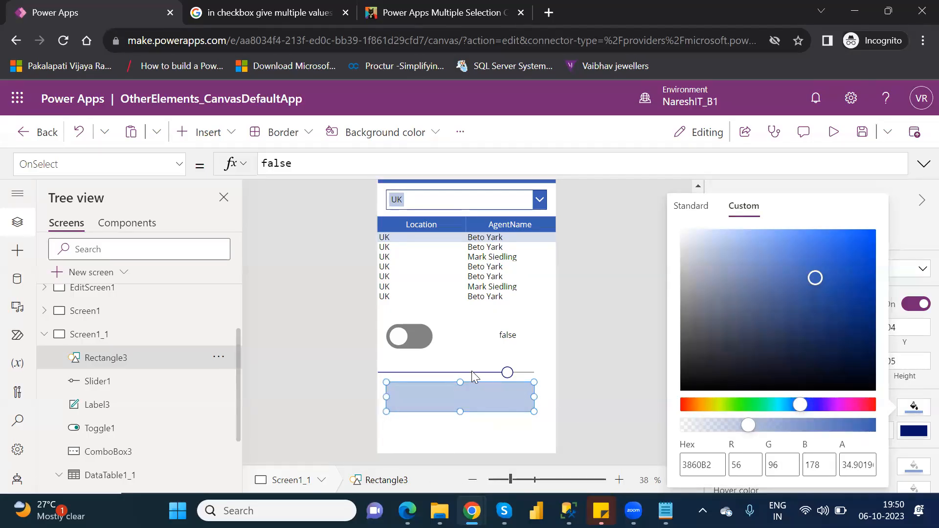
Compare the slider's settings with the rectangle's custom color opacity, preview the app, and return to the editor
click(495, 372)
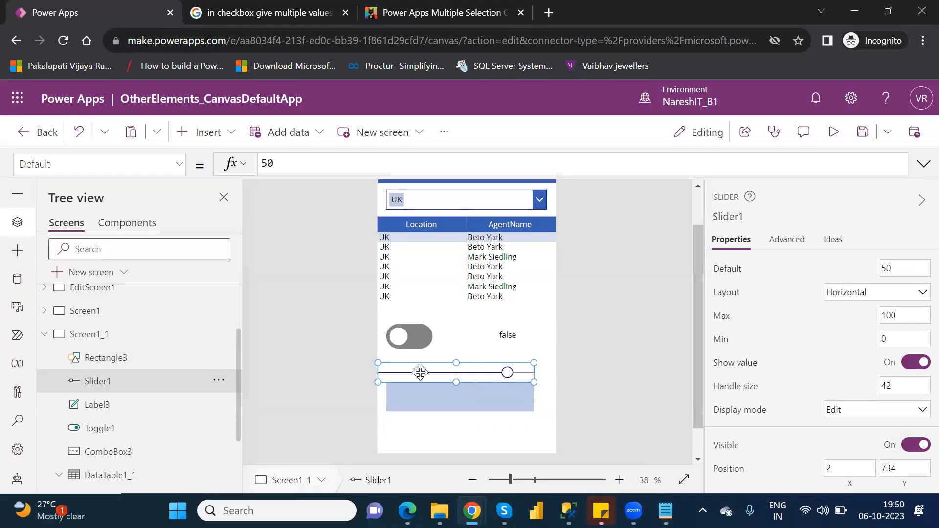
click(464, 398)
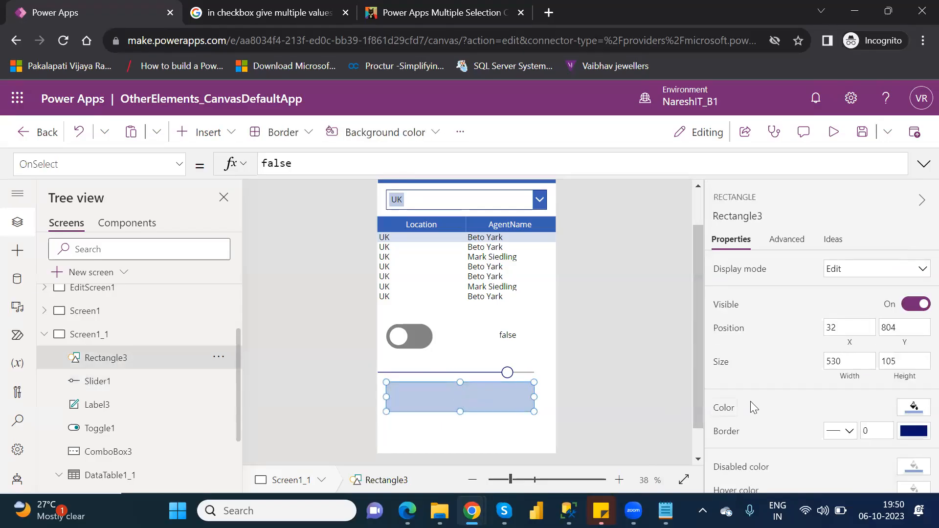
click(919, 415)
click(718, 208)
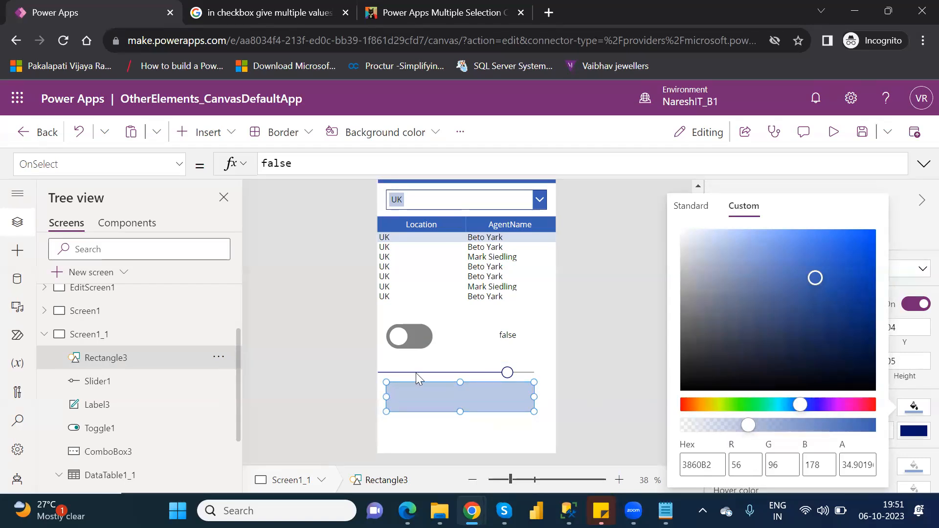
click(504, 371)
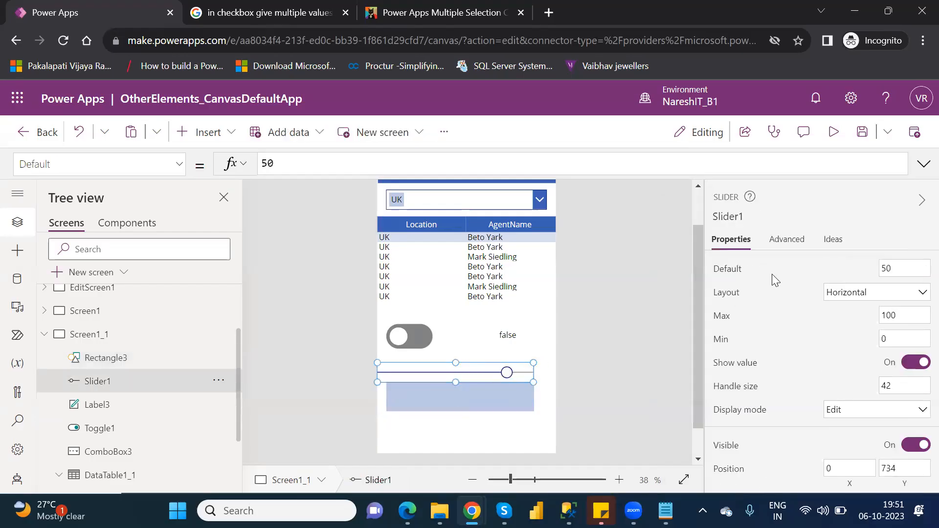
click(834, 133)
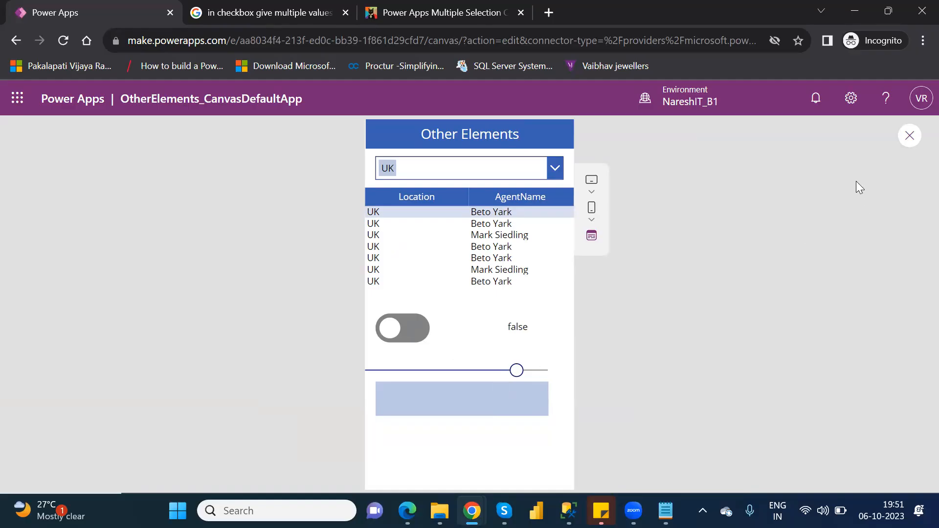
click(911, 138)
click(602, 360)
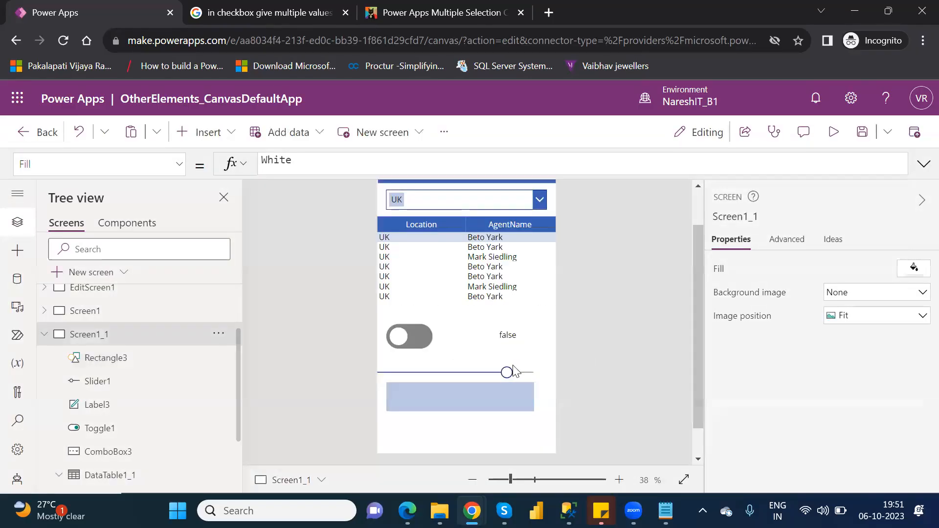
click(472, 371)
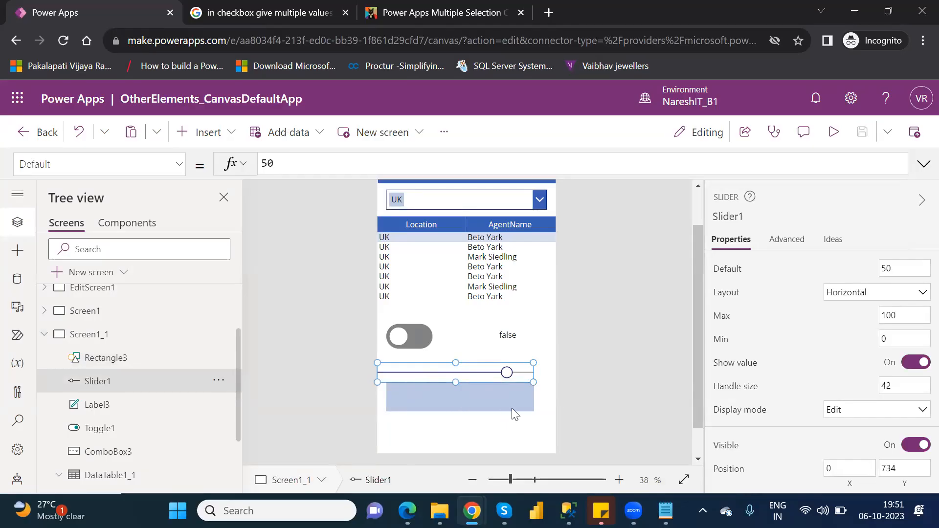
Set the alpha value in the rectangle's Fill formula to 20, giving RGBA(56, 96, 178,20)
click(526, 404)
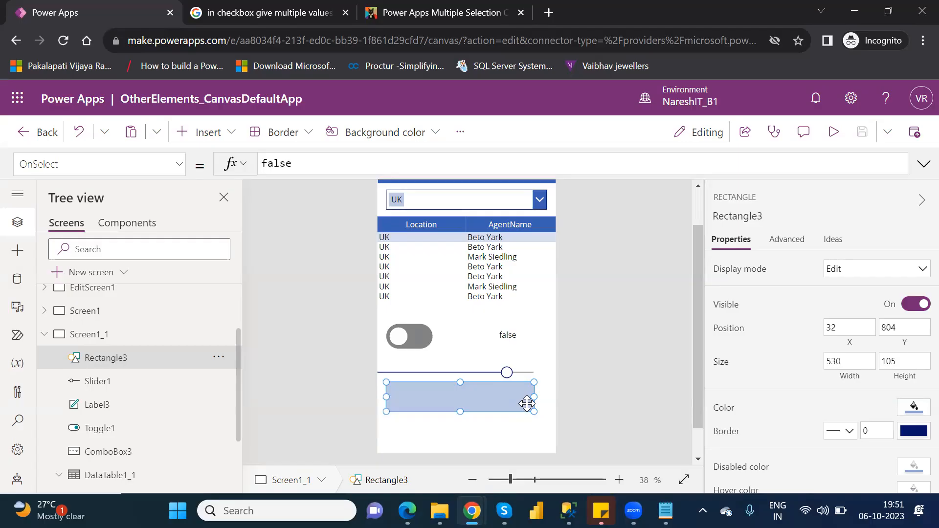
click(180, 167)
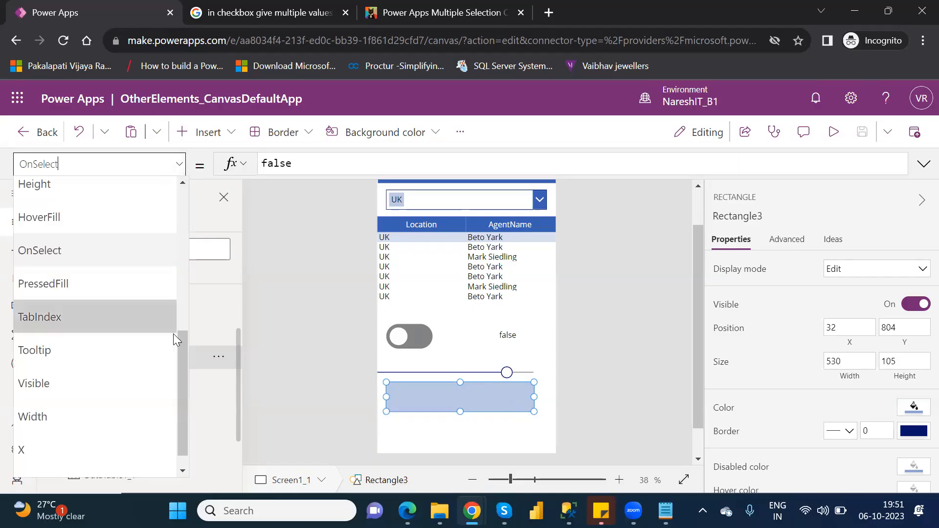
drag(183, 355, 181, 277)
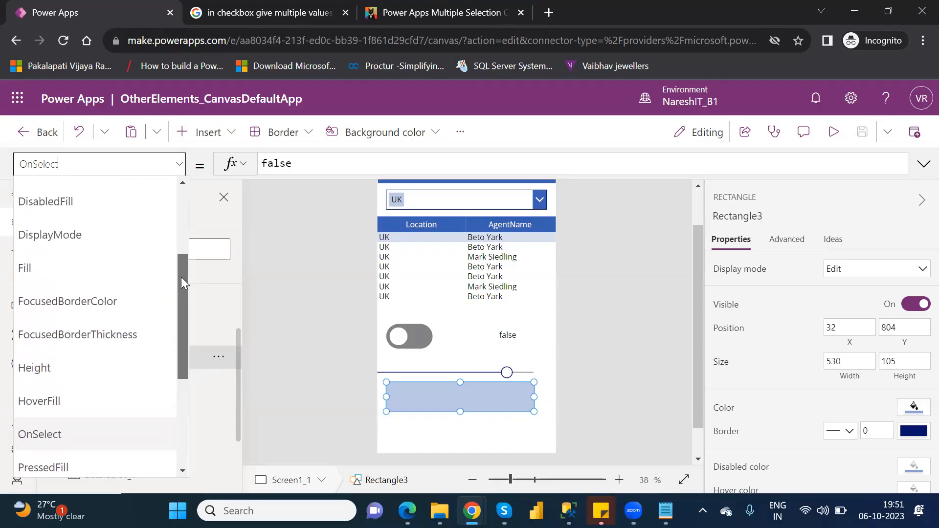
click(68, 271)
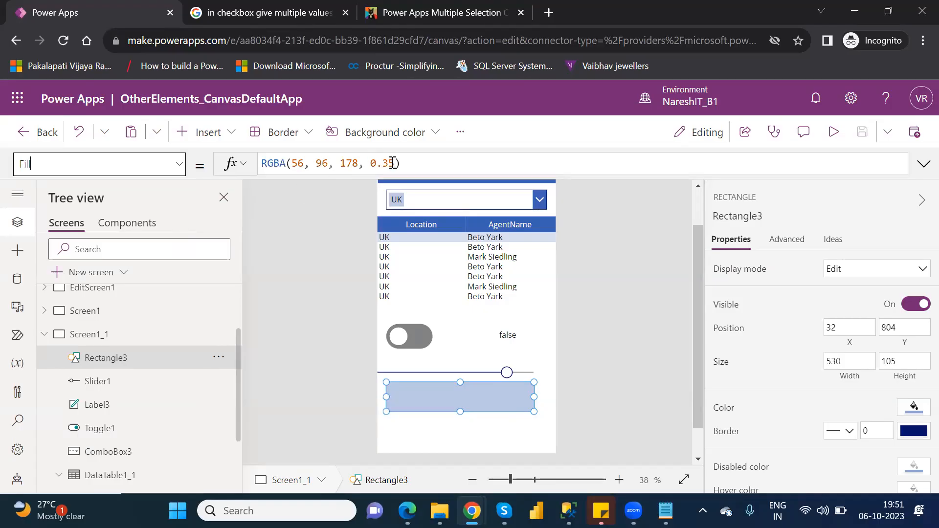
click(398, 164)
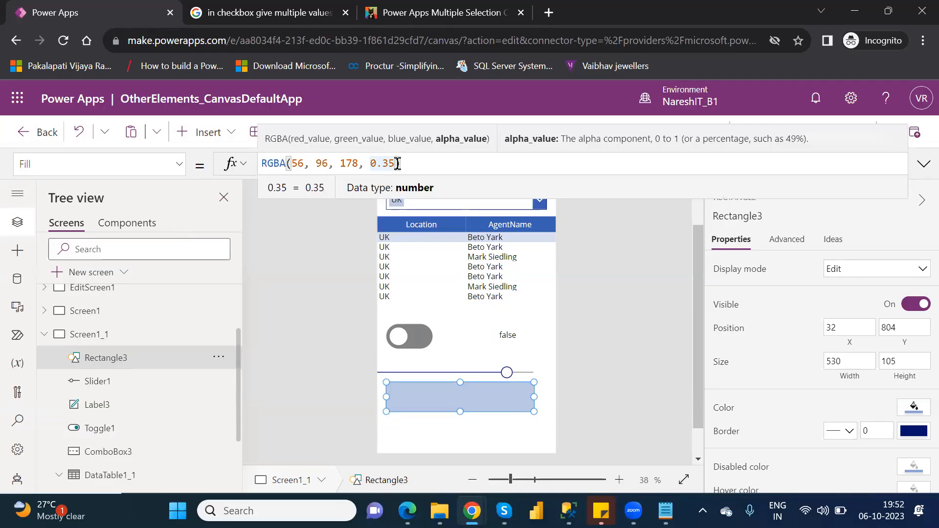
drag(398, 164, 366, 163)
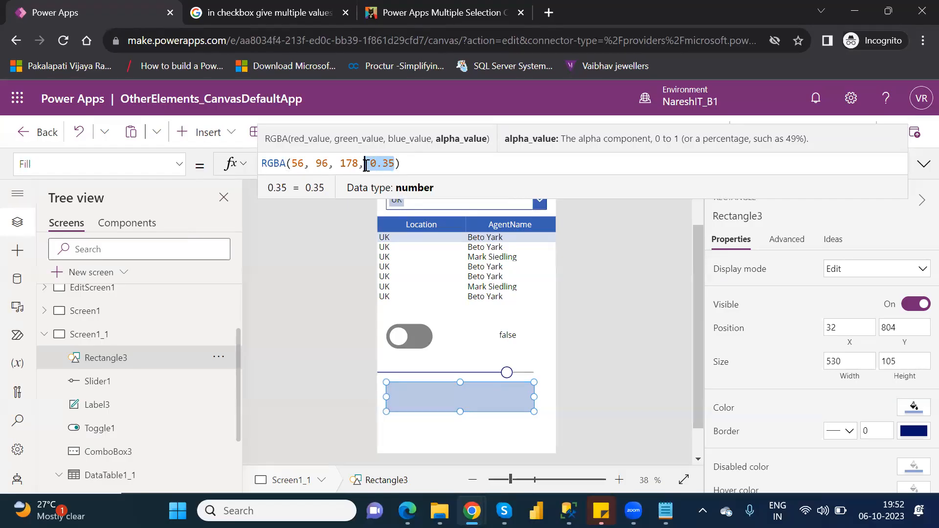
key(BackSpace)
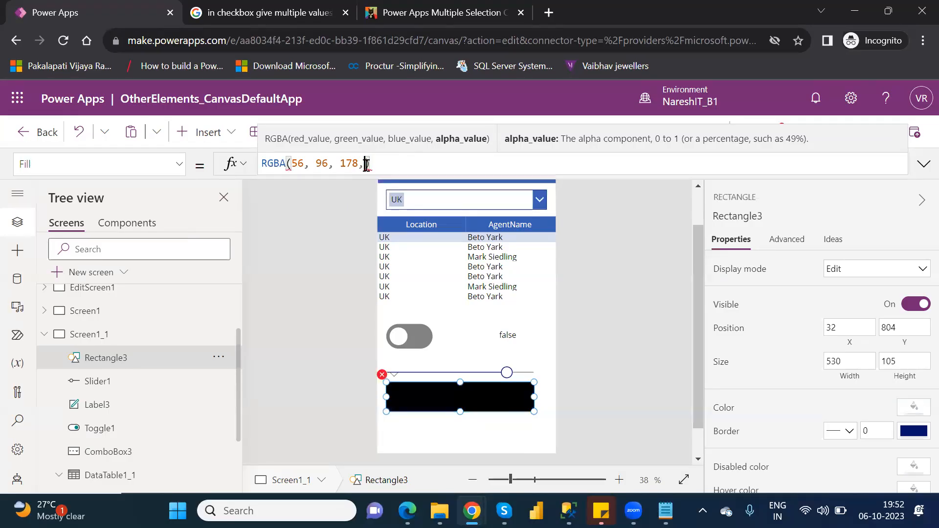
text(20)
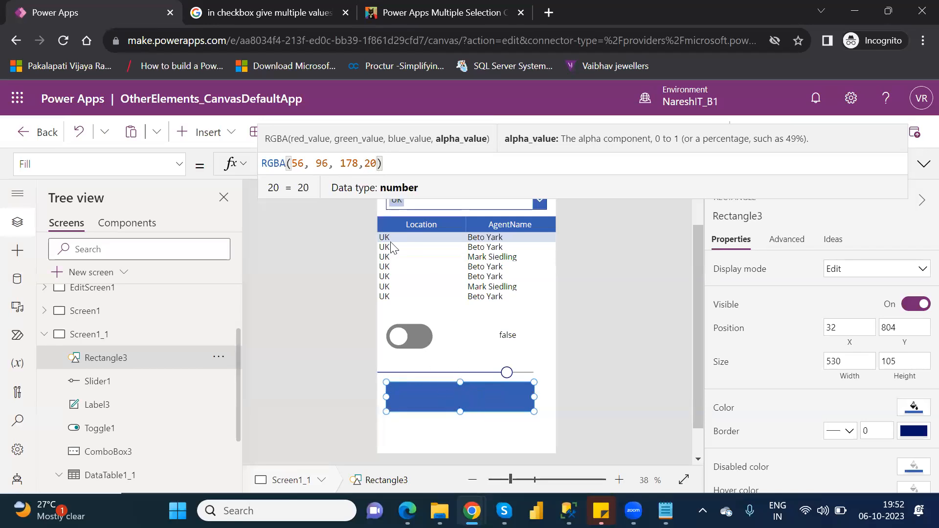
Try alpha values of 50 and 80 in the rectangle's Fill formula, removing the stray line breaks
double_click(373, 164)
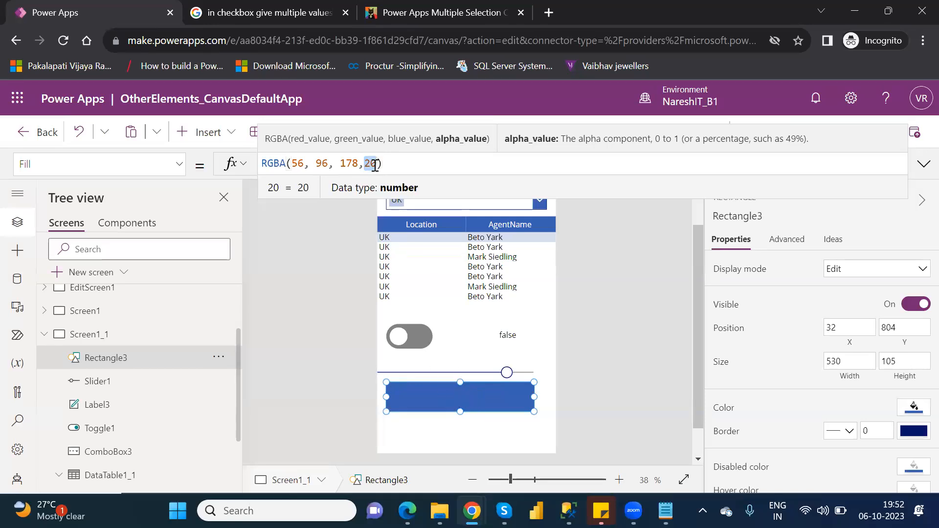
key(BackSpace)
text(50)
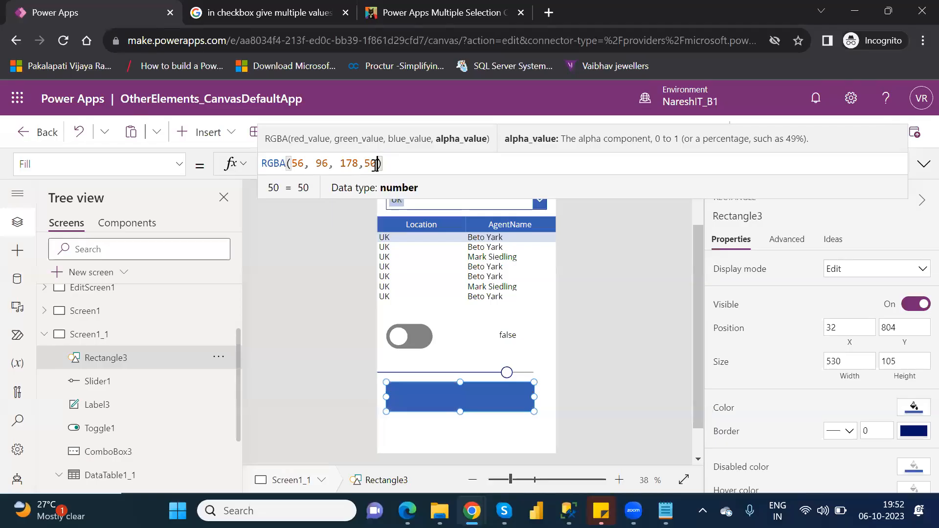
key(shift+Return)
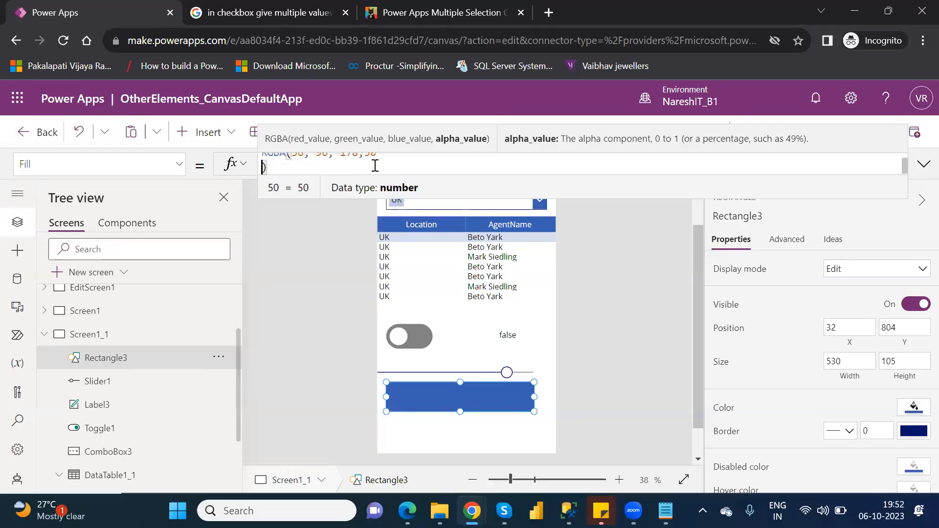
key(BackSpace)
double_click(371, 165)
text(80)
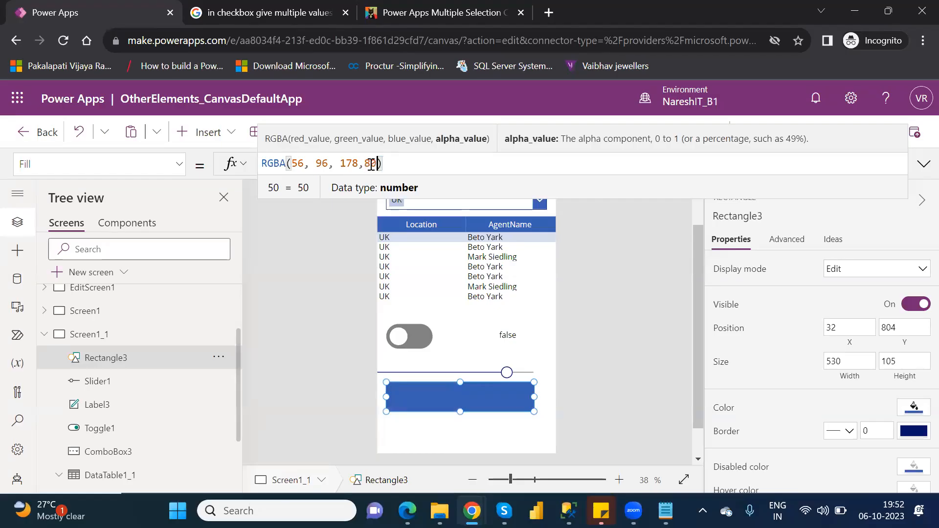
key(shift+Return)
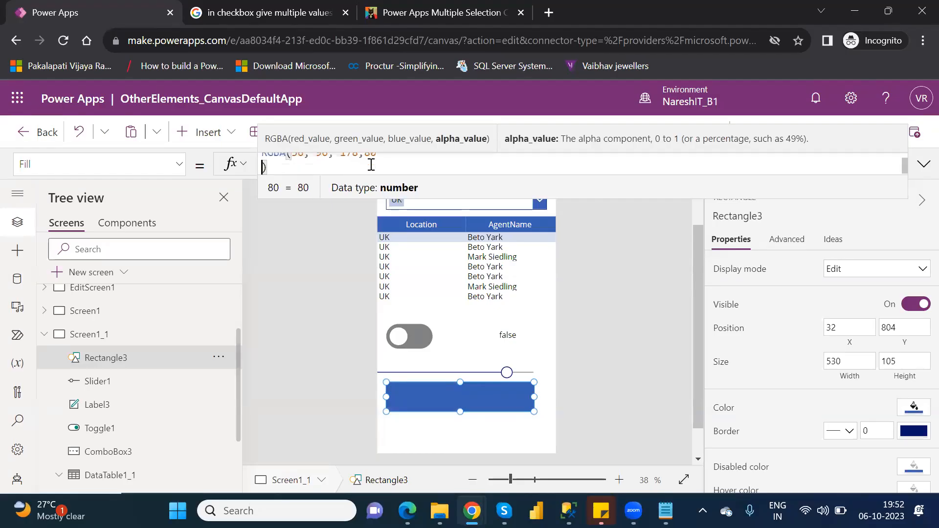
key(BackSpace)
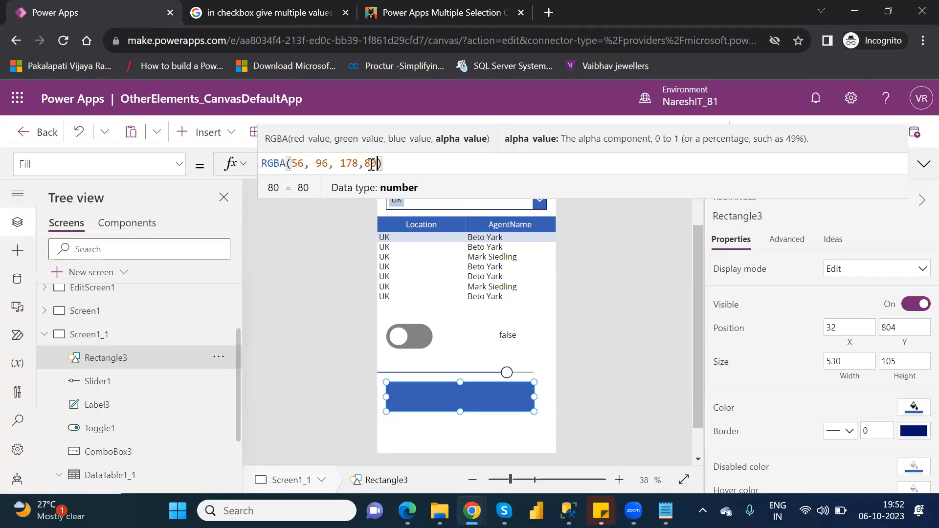
Replace the alpha value in the rectangle's Fill formula with Slider1.Value, giving RGBA(56, 96, 178,Slider1.Value)
key(BackSpace)
key(BackSpace)
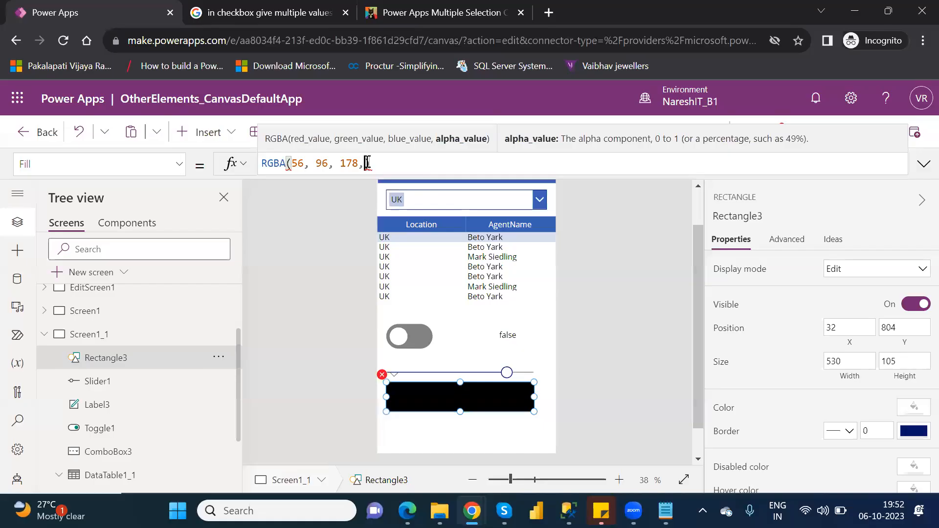
mouse_move(367, 162)
text(sli)
key(Down)
key(Down)
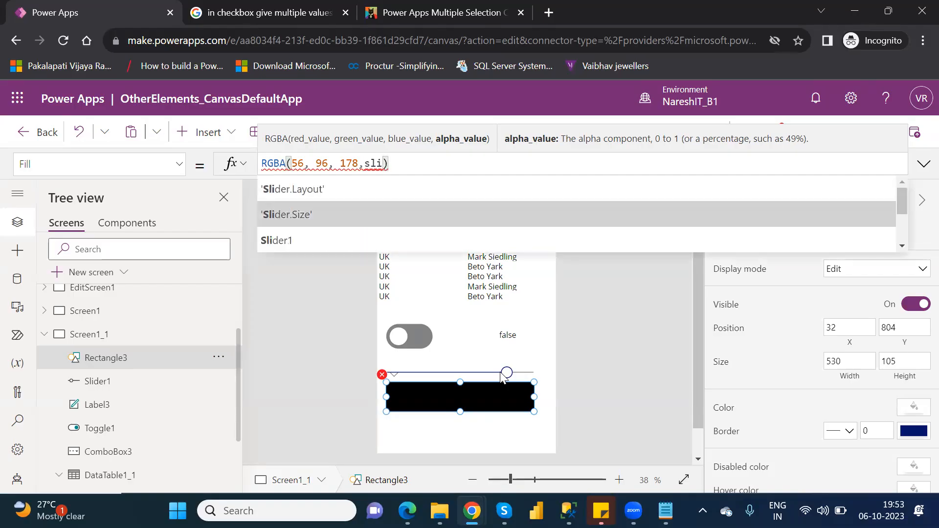
key(Tab)
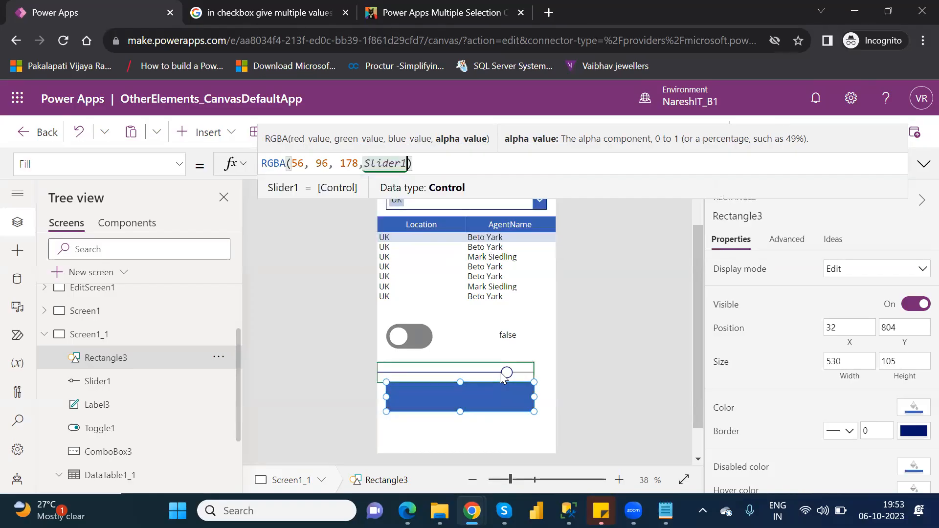
text(.)
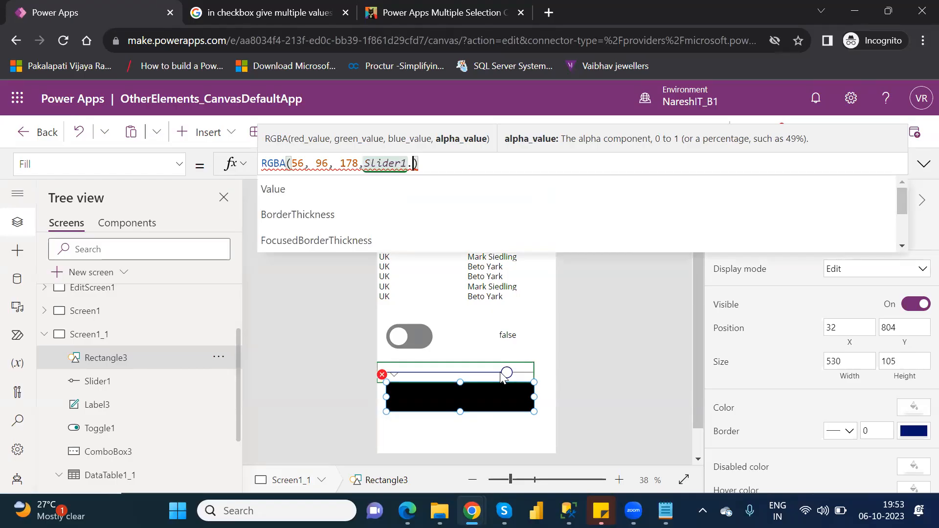
key(Down)
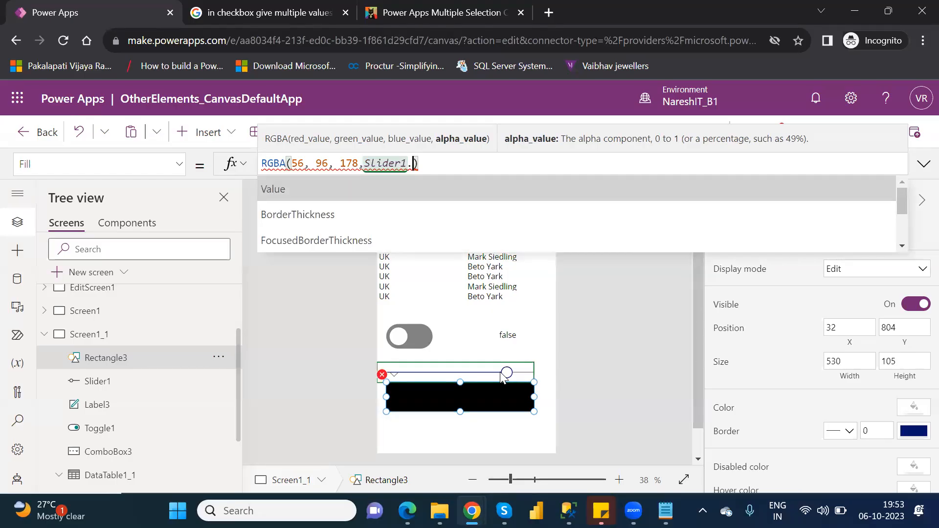
key(Tab)
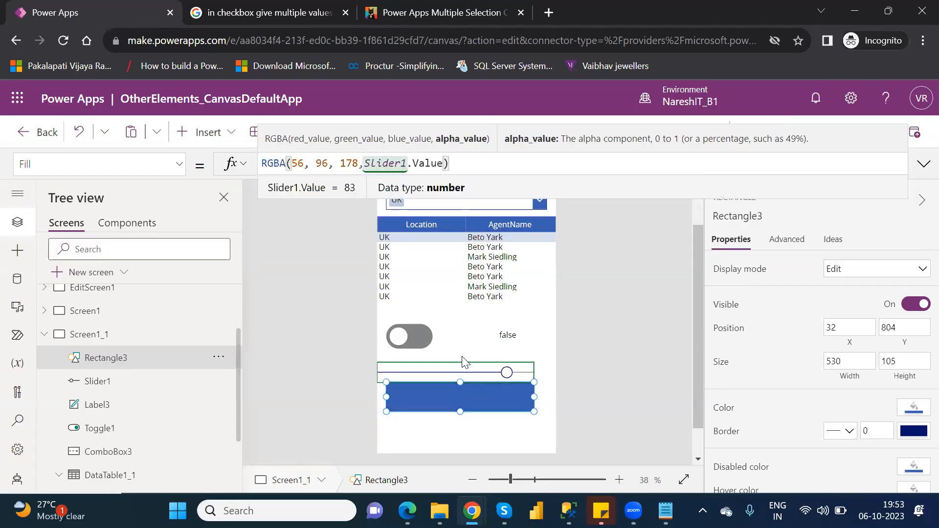
click(598, 316)
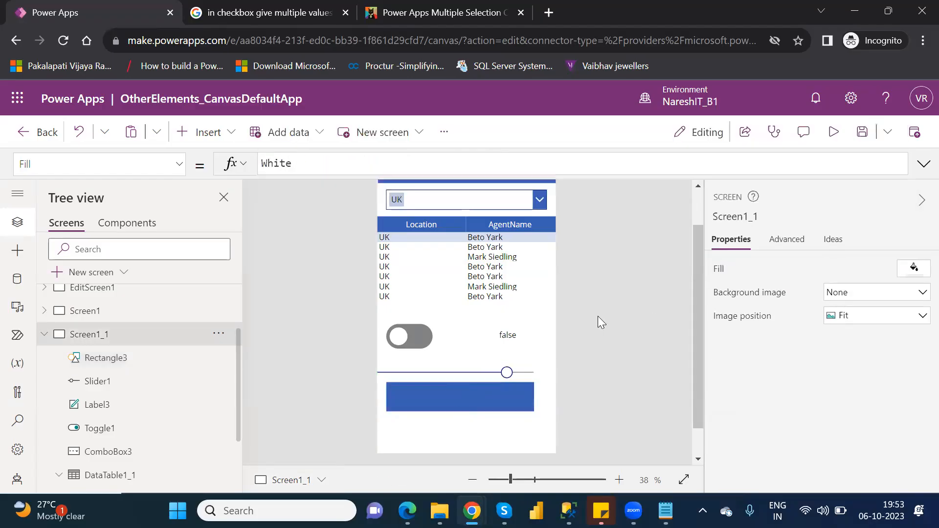
Preview the app, move the slider handle back to about the middle of its track, and return to the editor
click(838, 133)
mouse_move(521, 372)
drag(521, 373, 454, 376)
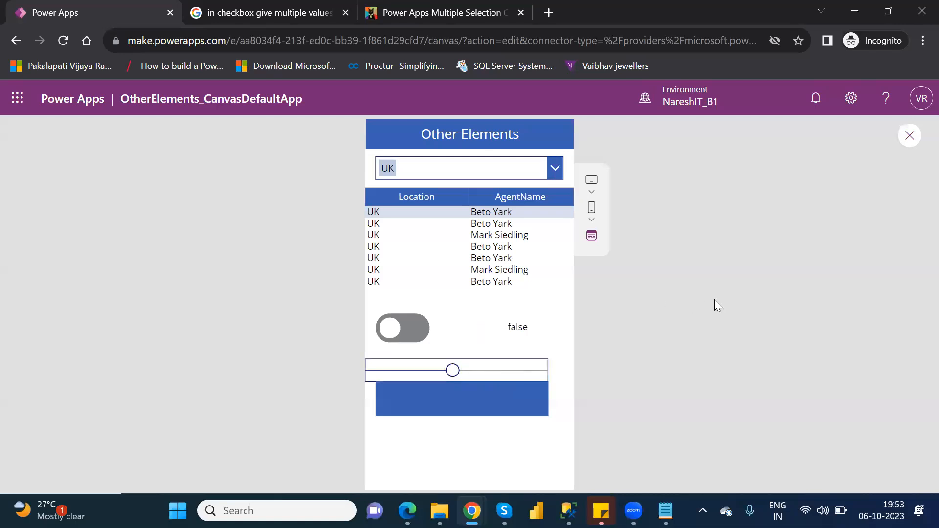
click(910, 137)
click(611, 360)
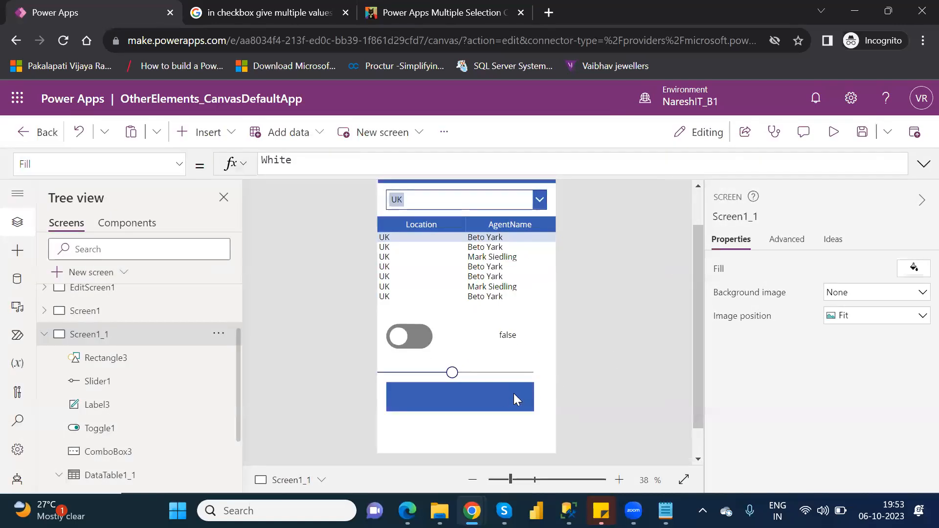
Divide the slider value by 100 in the rectangle's Fill formula, giving RGBA(56, 96, 178,Slider1.Value/100)
click(505, 395)
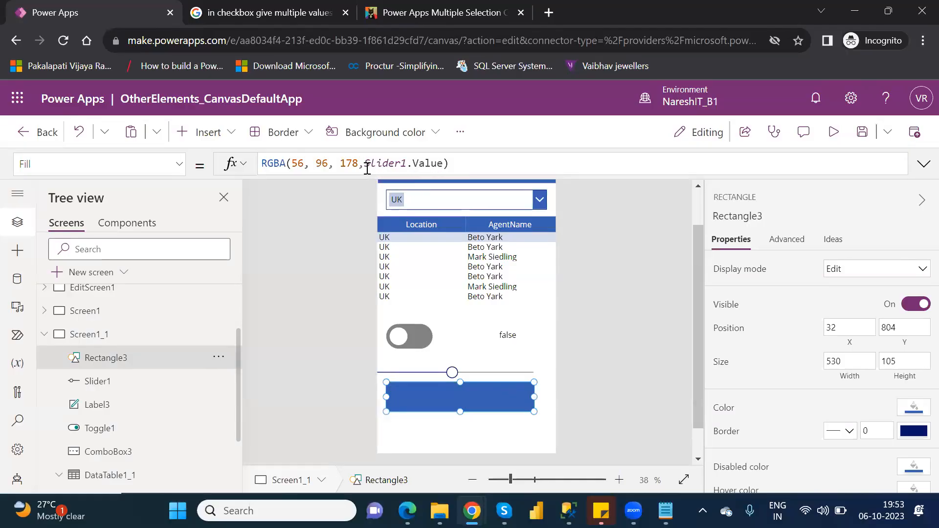
click(443, 163)
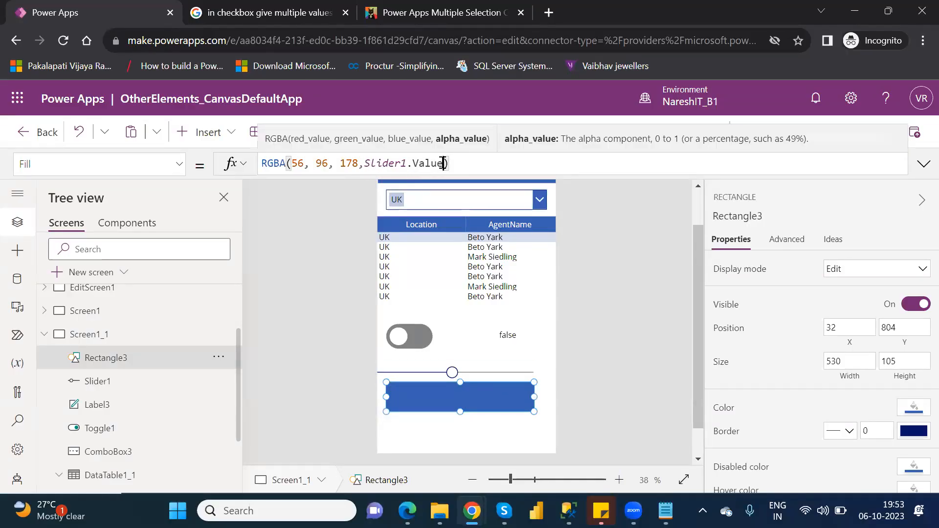
text(/10)
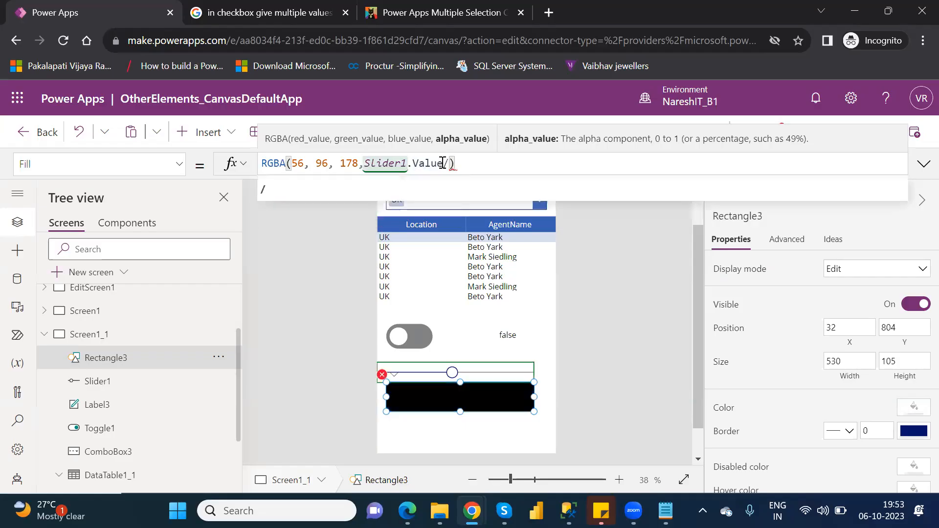
text(0)
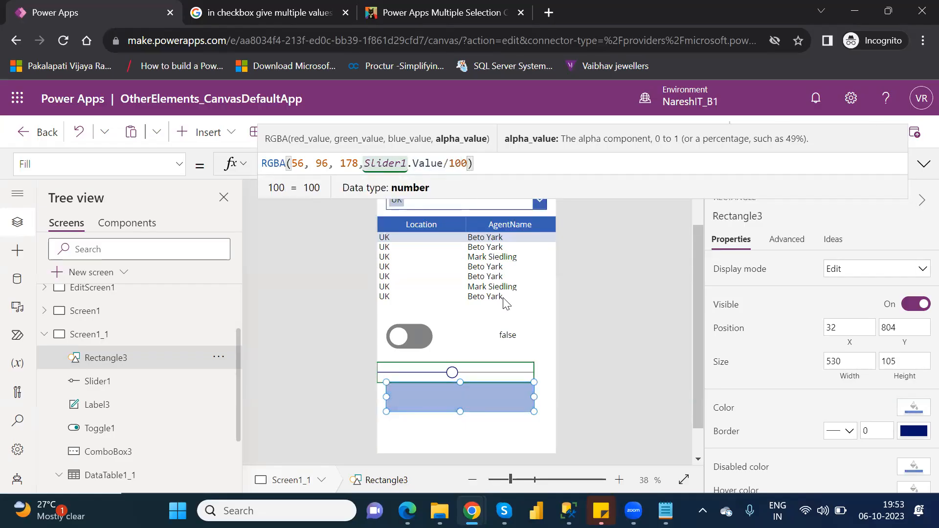
click(509, 435)
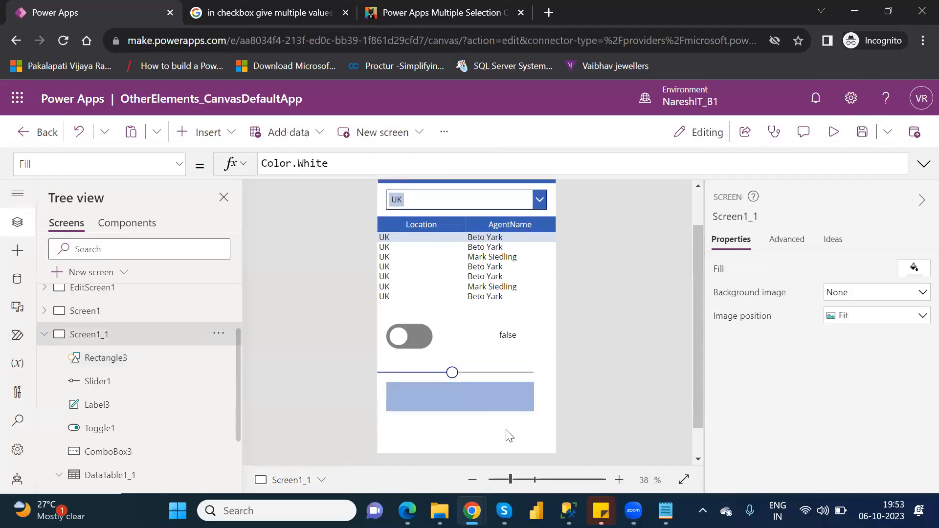
Preview the app, test the rectangle's transparency with the slider at 19 and at its maximum, and return to the editor
click(834, 132)
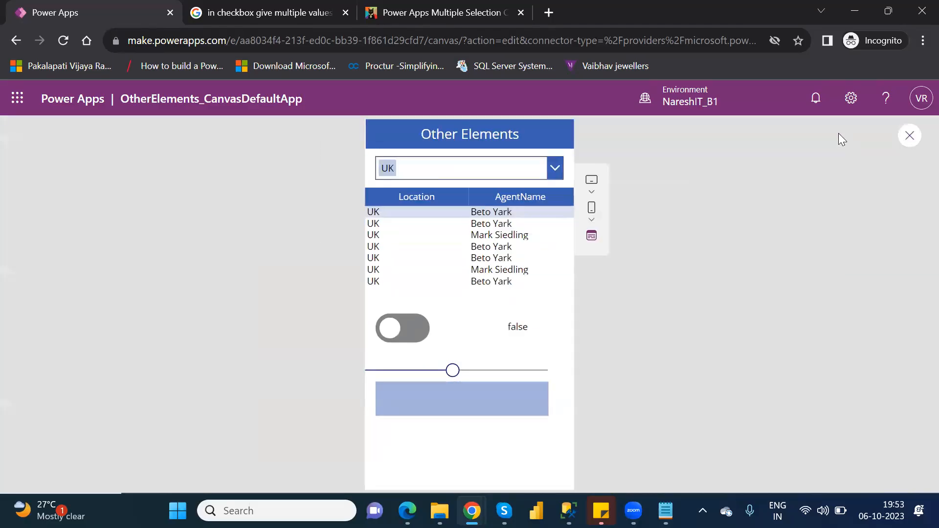
click(454, 371)
click(401, 372)
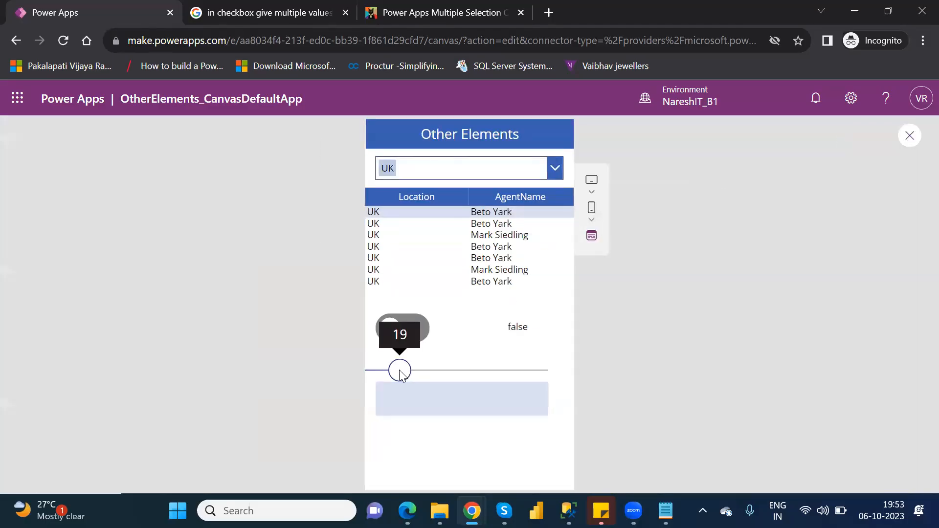
drag(401, 372, 556, 370)
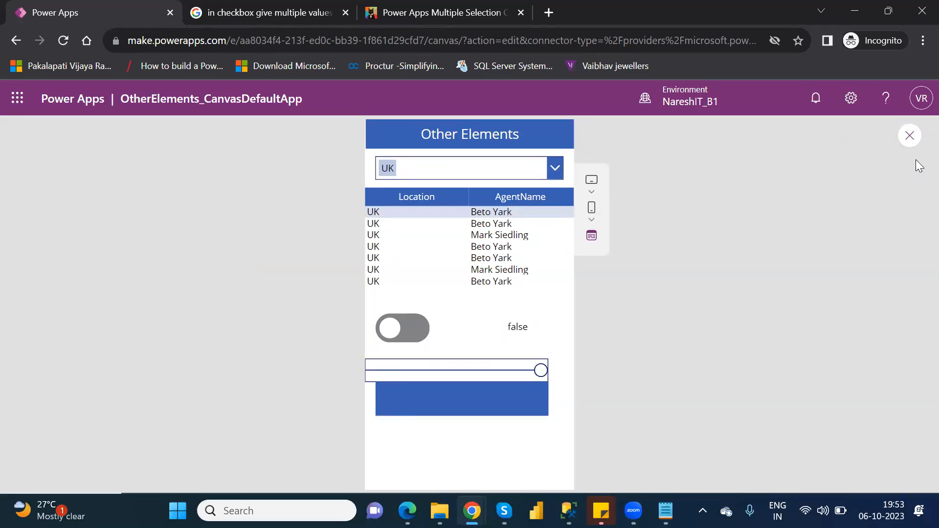
click(911, 137)
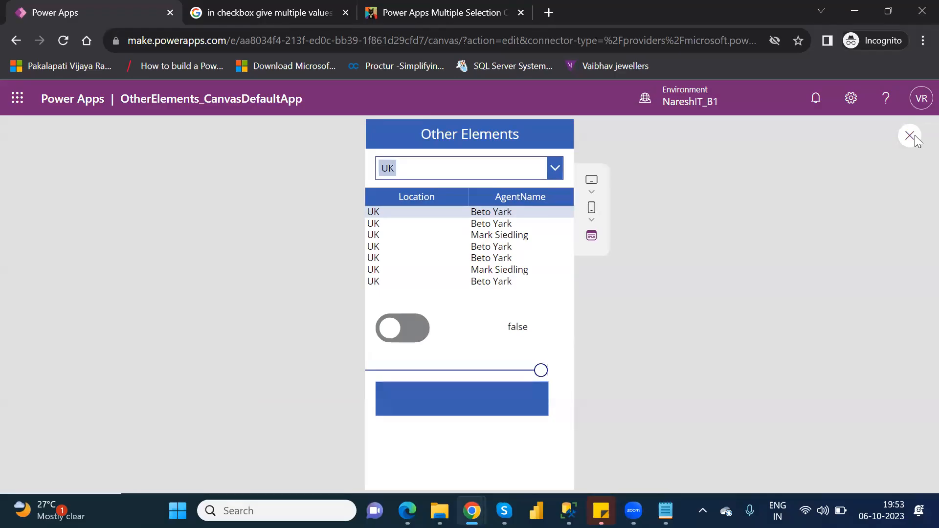
click(607, 360)
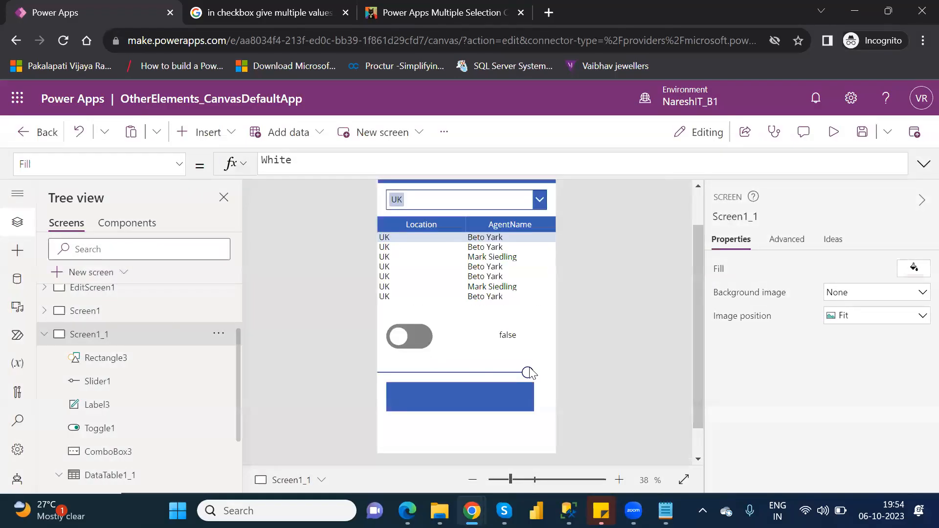
Replace the slider expression in the rectangle's Fill formula with a fixed alpha of 0.25
click(446, 372)
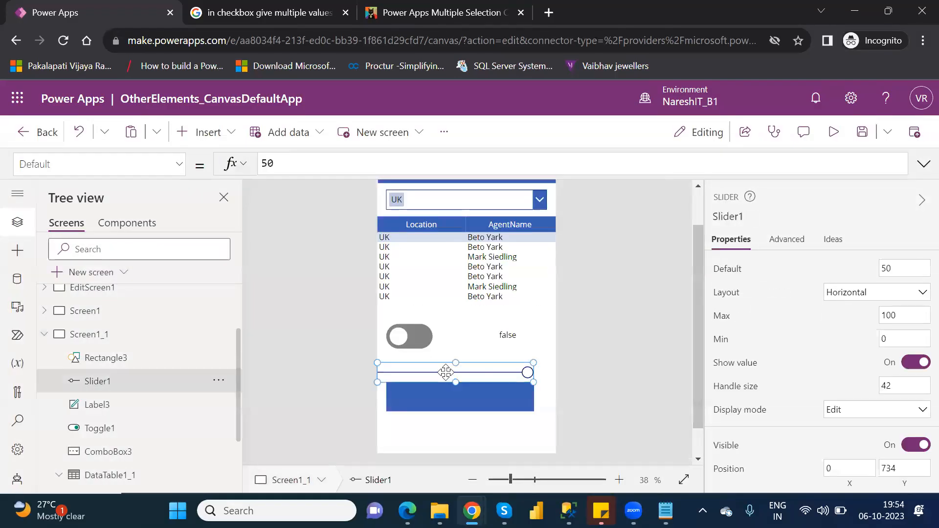
click(451, 404)
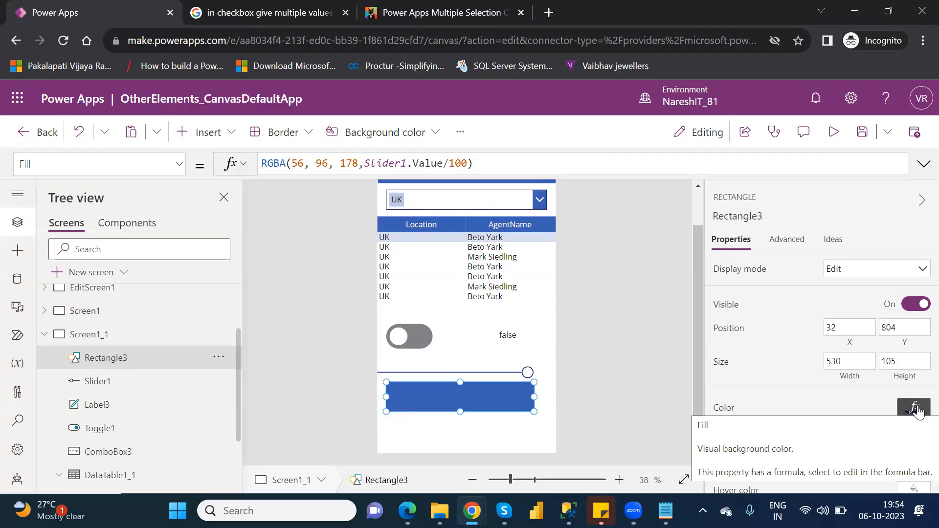
click(485, 399)
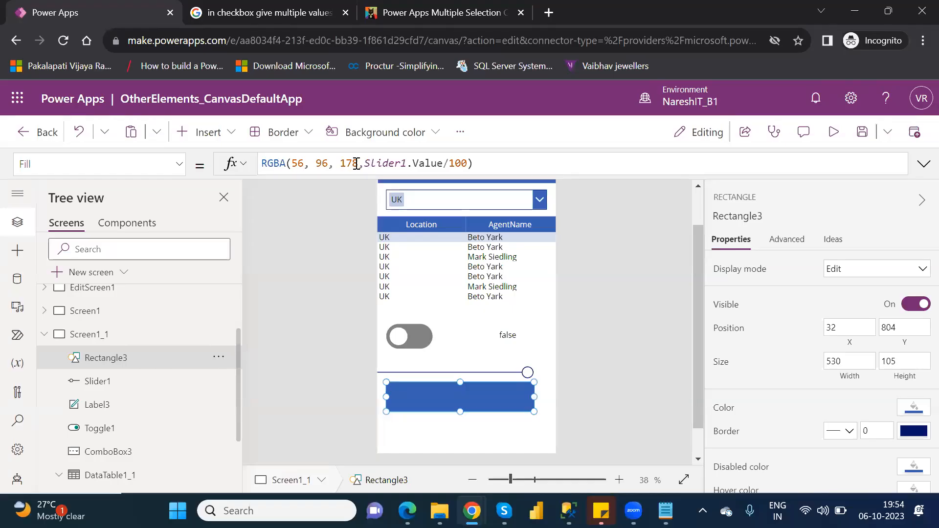
drag(358, 163, 294, 164)
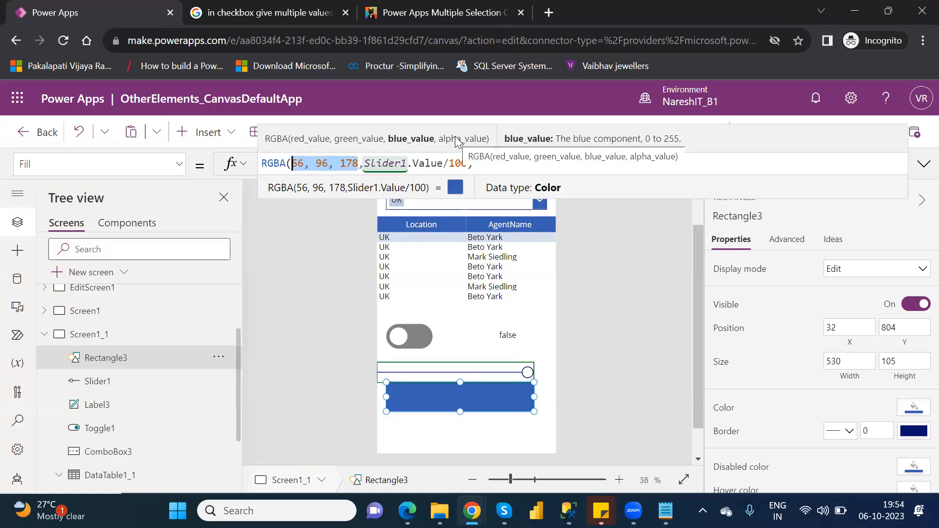
click(469, 163)
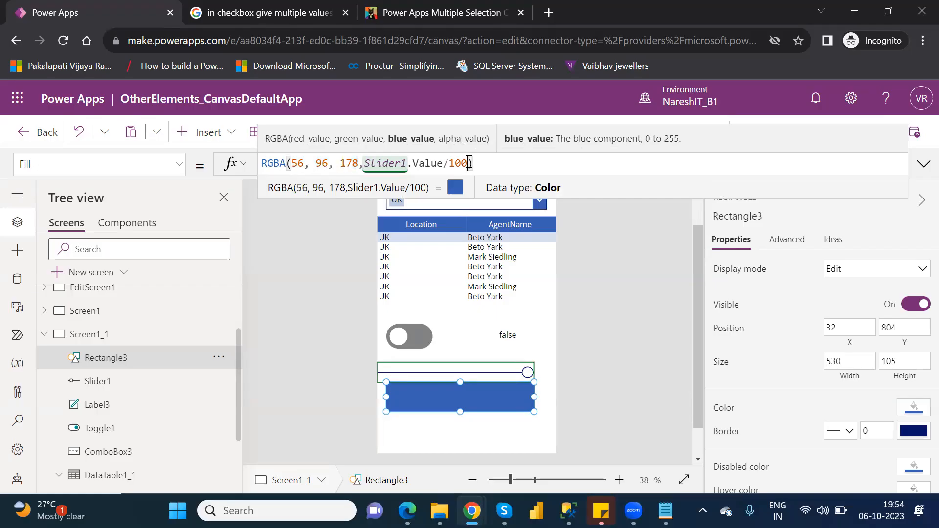
drag(469, 163, 473, 164)
shift+click(365, 164)
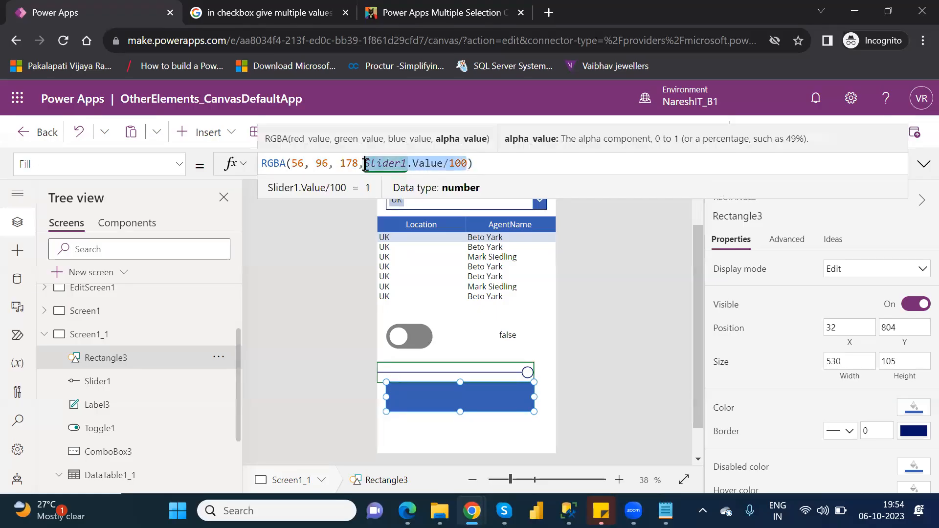
text(0.2)
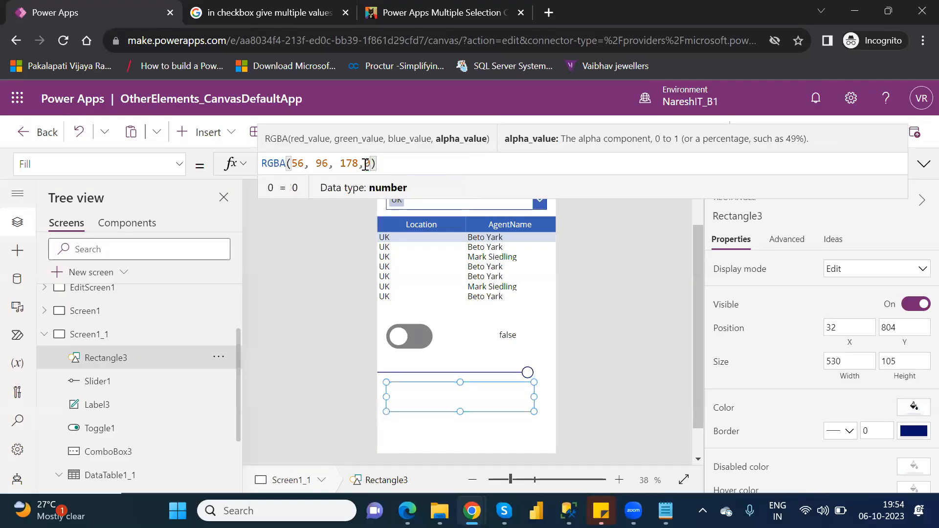
text(5)
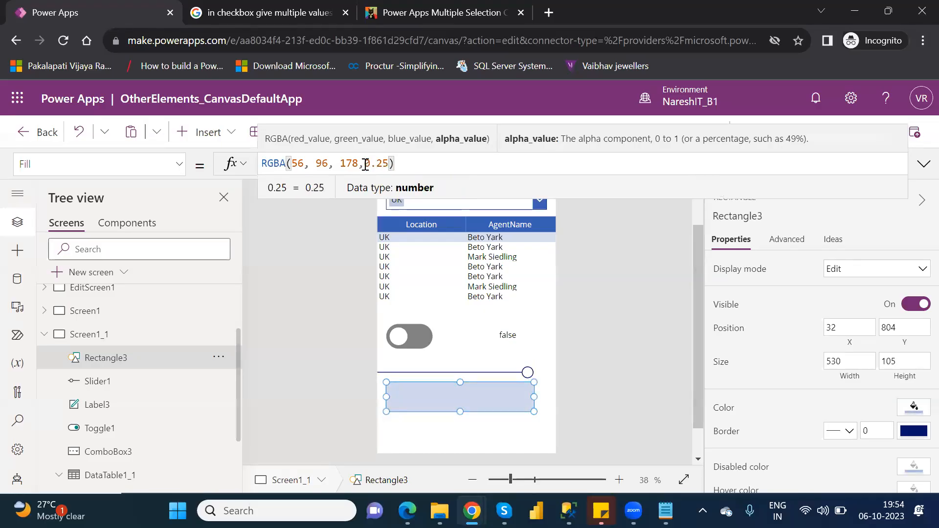
Change the fixed alpha in the rectangle's Fill formula to 0.50
key(BackSpace)
key(BackSpace)
key(BackSpace)
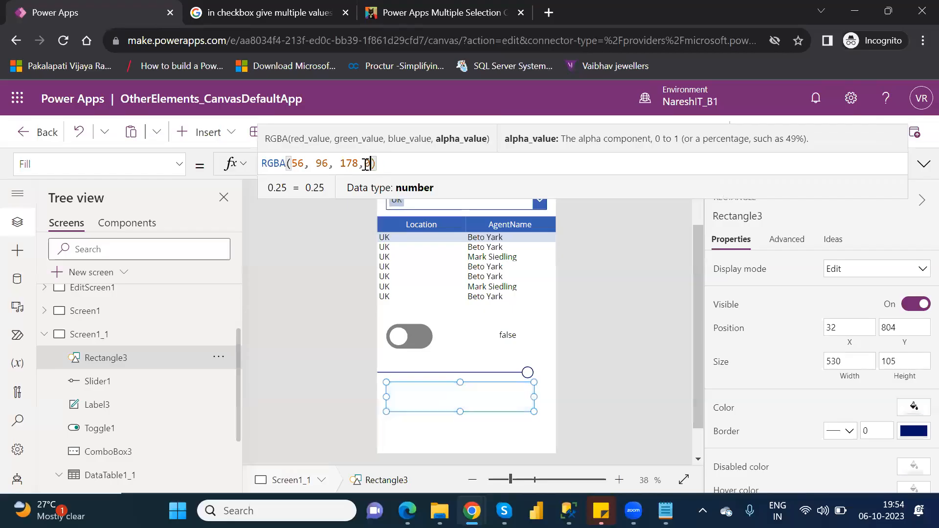
key(BackSpace)
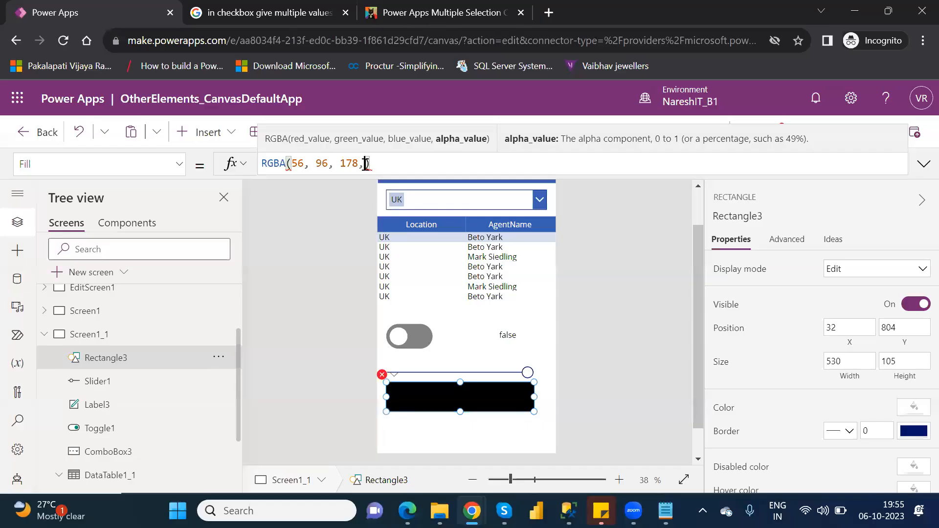
text(0.)
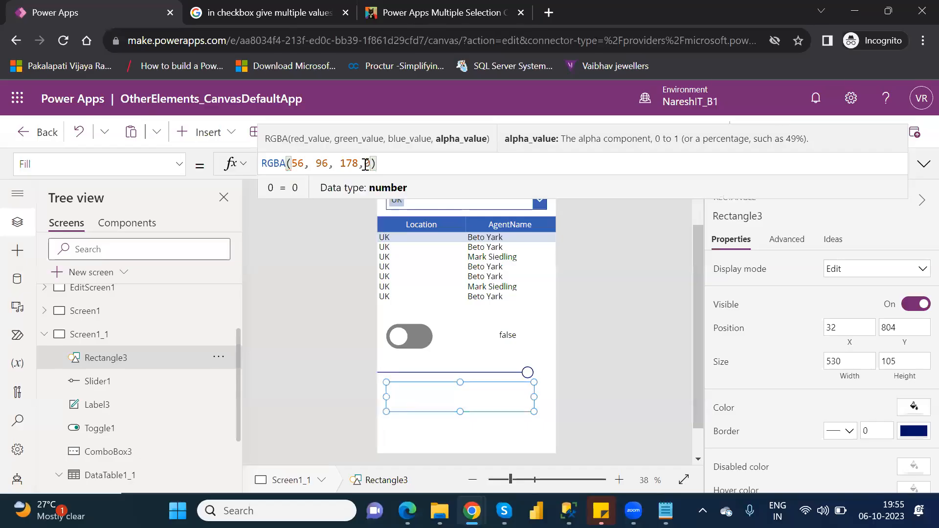
text(50)
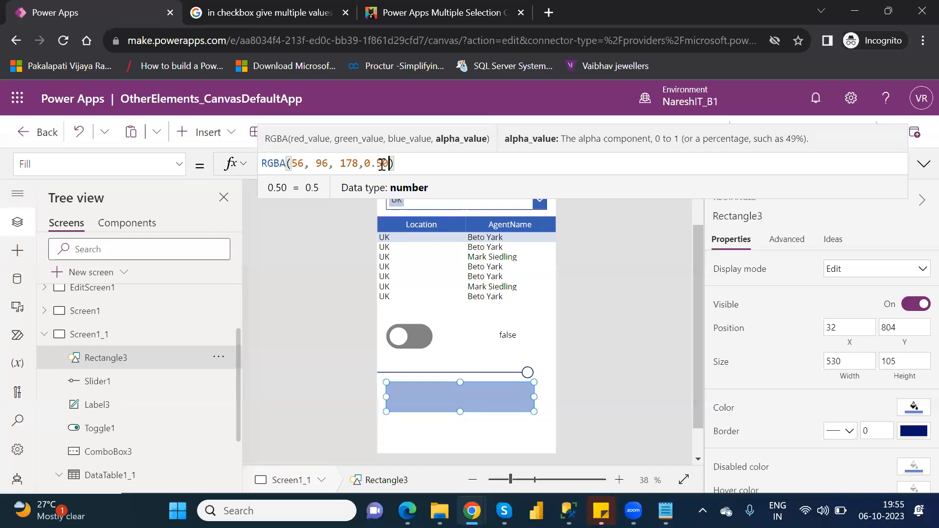
Replace the fixed alpha in the rectangle's Fill formula with Slider1.Value
key(BackSpace)
key(BackSpace)
key(BackSpace)
key(BackSpace)
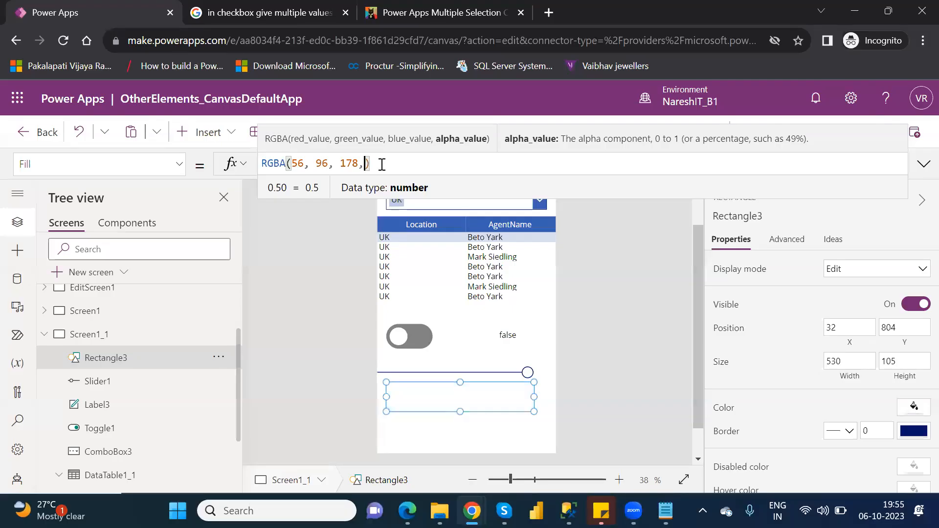
text(sl)
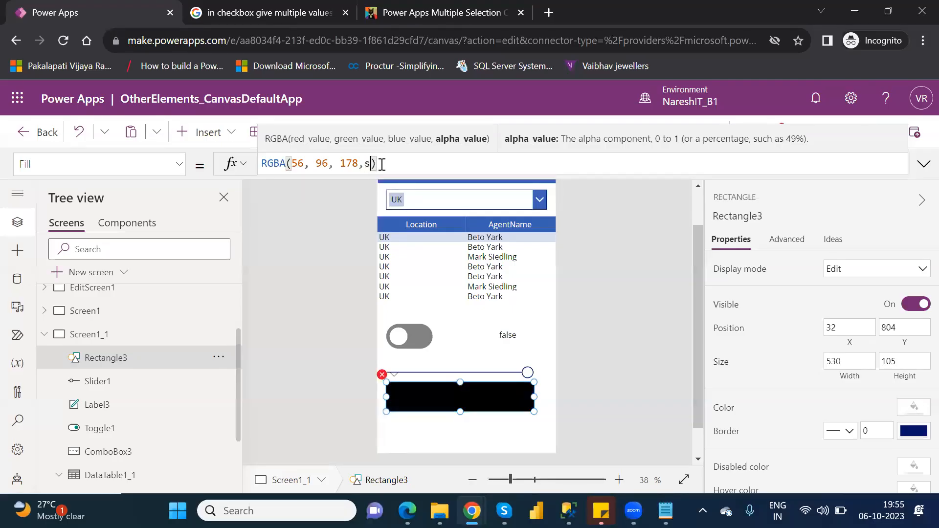
key(Down)
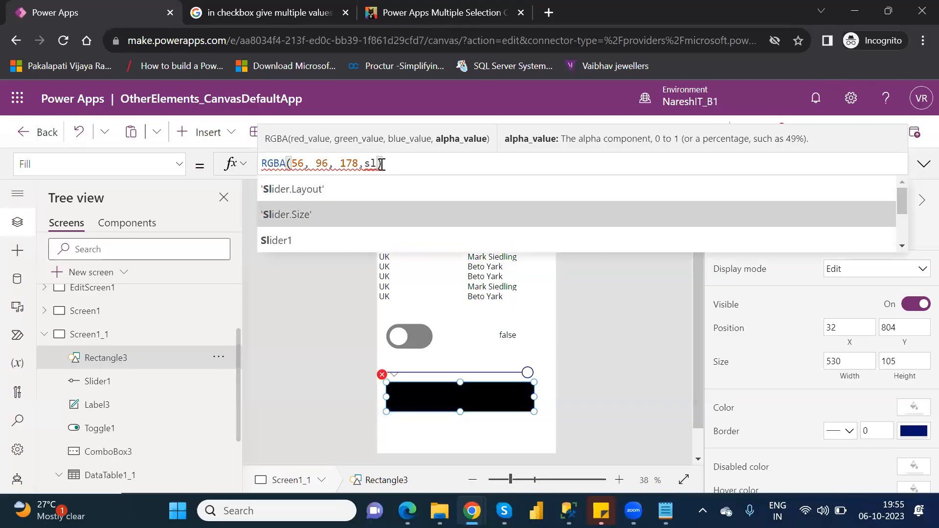
key(Down)
key(Tab)
text())
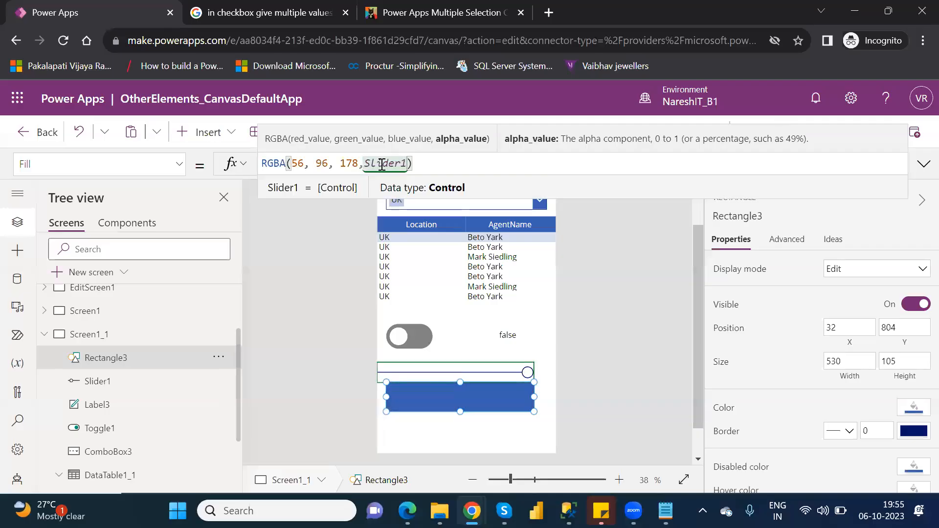
text(.value)
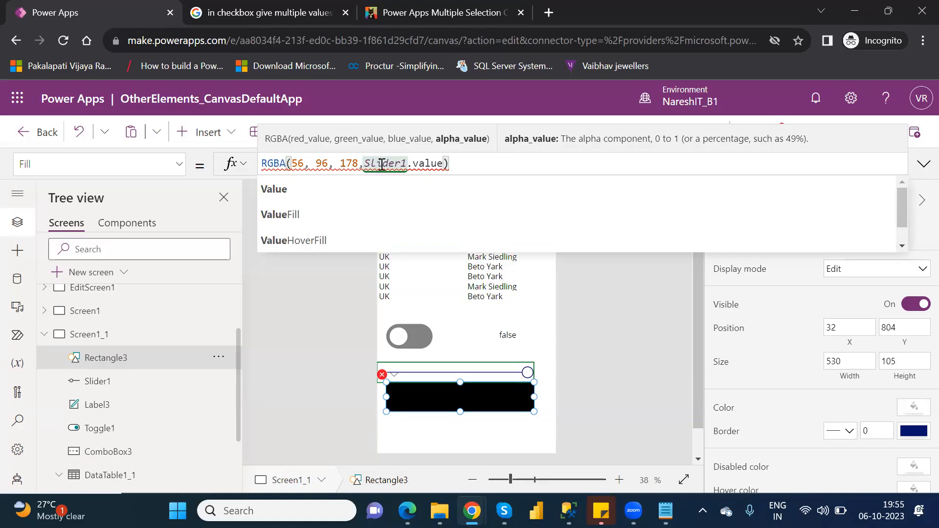
click(297, 197)
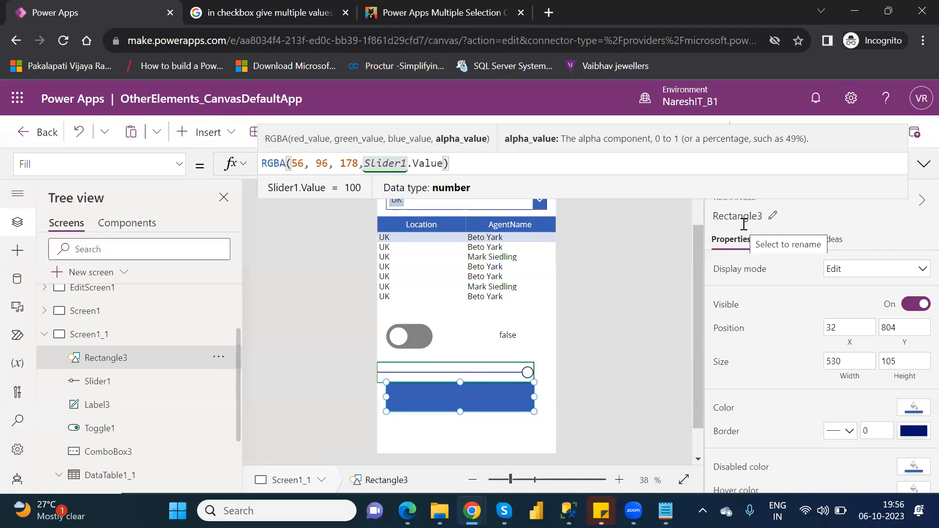
Divide the slider value by 100 in the rectangle's Fill formula so the alpha is Slider1.Value/100
text(/)
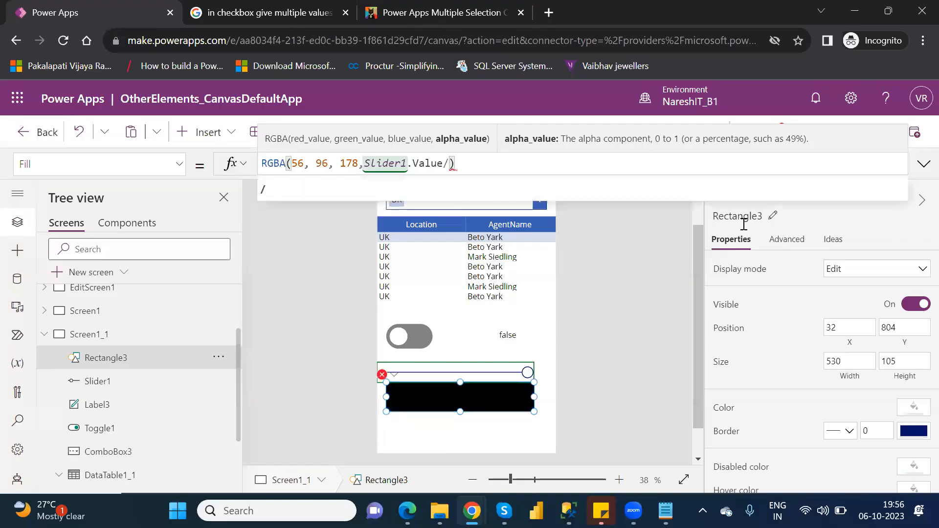
key(BackSpace)
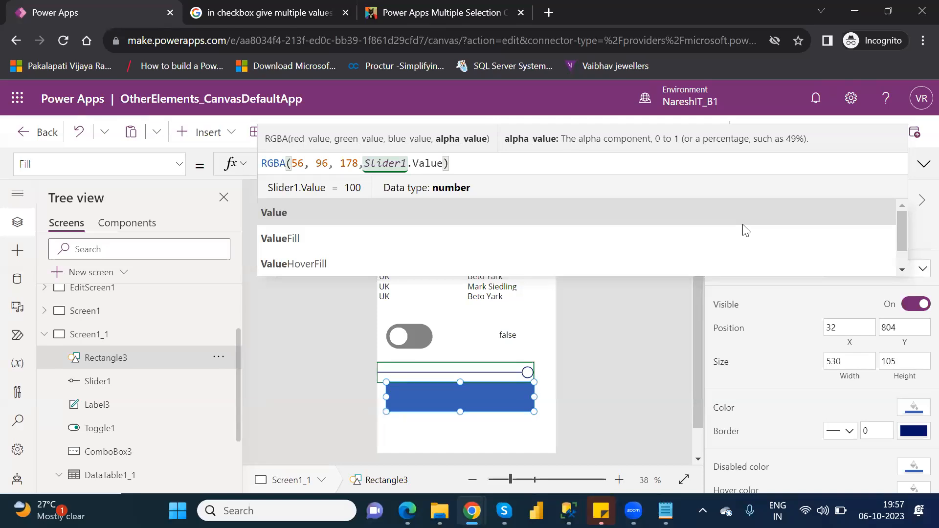
text(/)
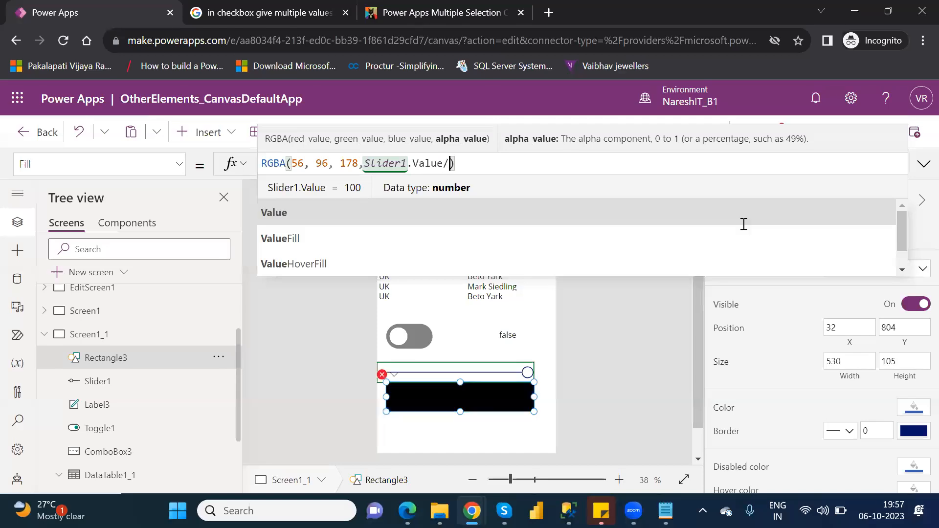
text(100)
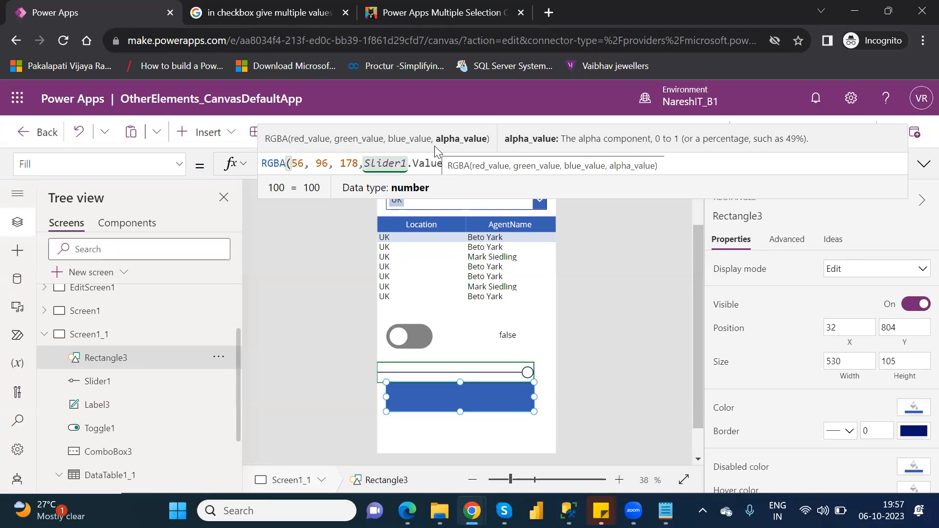
click(595, 287)
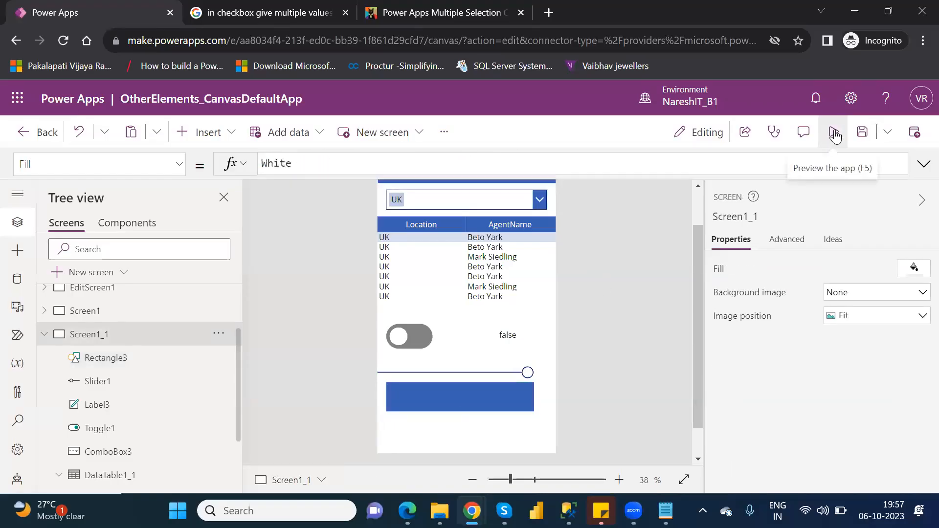
Preview the app, lower and raise the slider to test the rectangle's transparency, and return to the editor
click(834, 132)
drag(544, 372, 515, 378)
drag(445, 374, 486, 370)
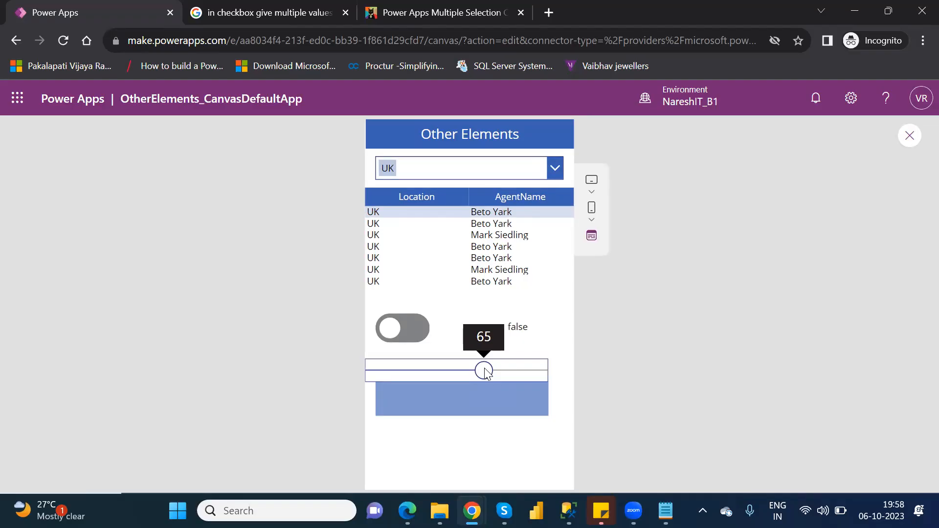
click(911, 136)
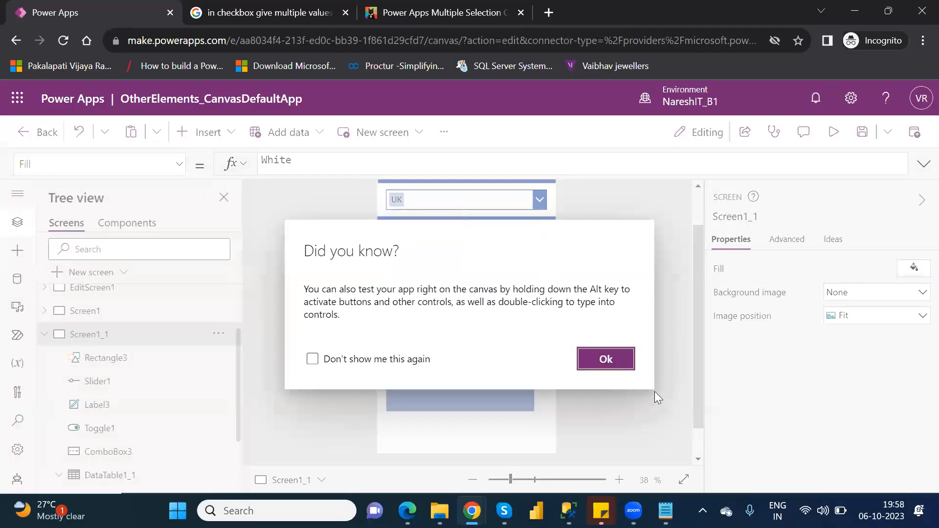
click(619, 363)
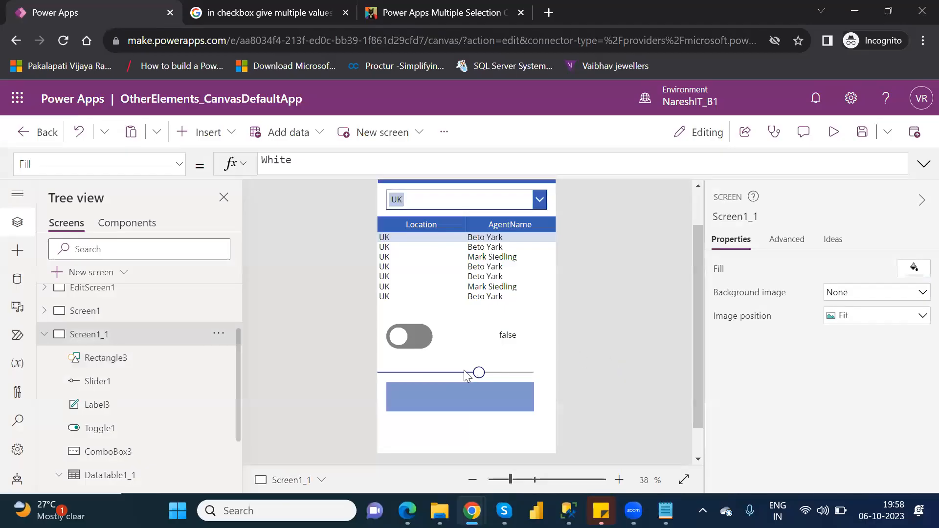
Set the slider's minimum to 50 and its maximum to 150
click(434, 368)
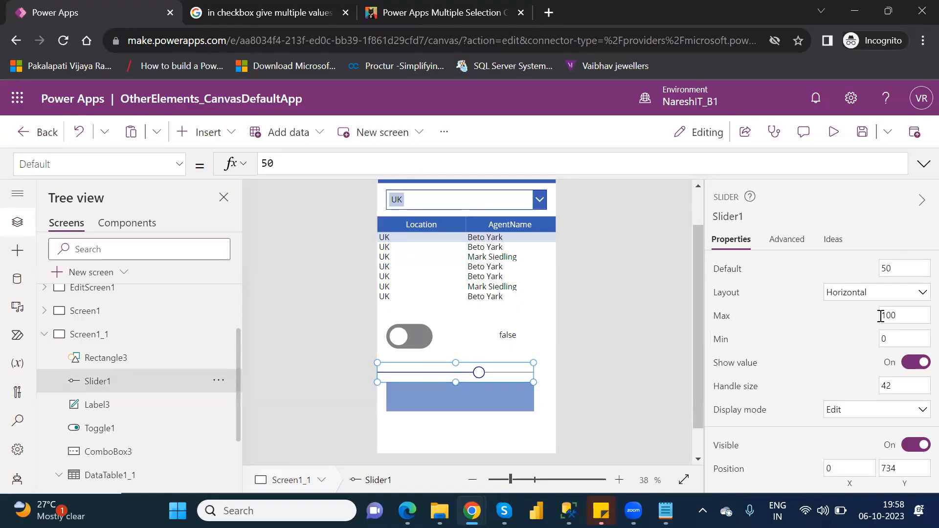
click(894, 343)
key(BackSpace)
text(50)
click(892, 316)
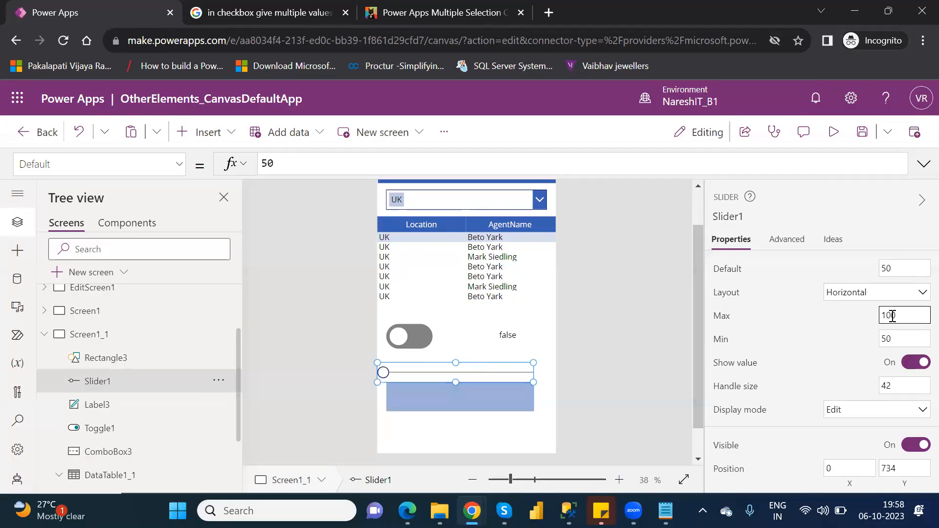
key(BackSpace)
key(BackSpace)
text(50)
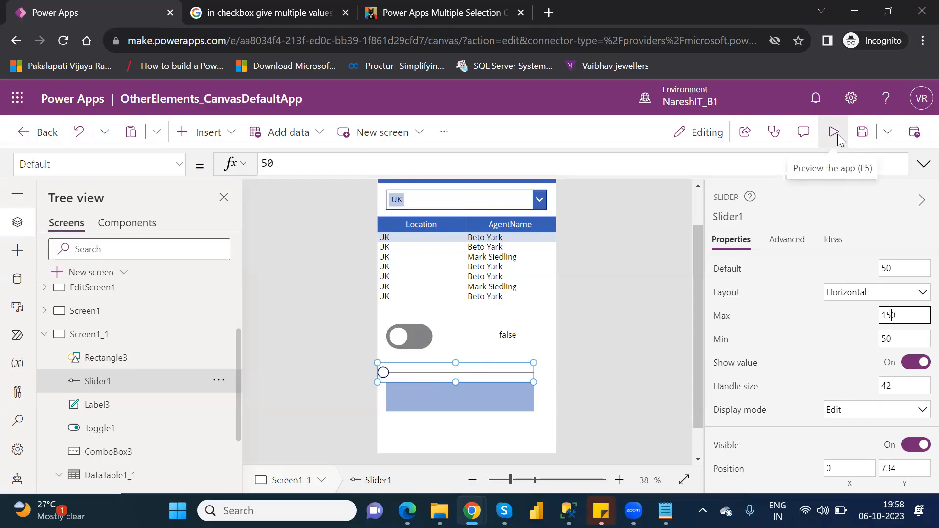
Preview the app, test the rectangle's transparency with the slider partway along and at its maximum, and return to the editor
key(F5)
mouse_move(375, 371)
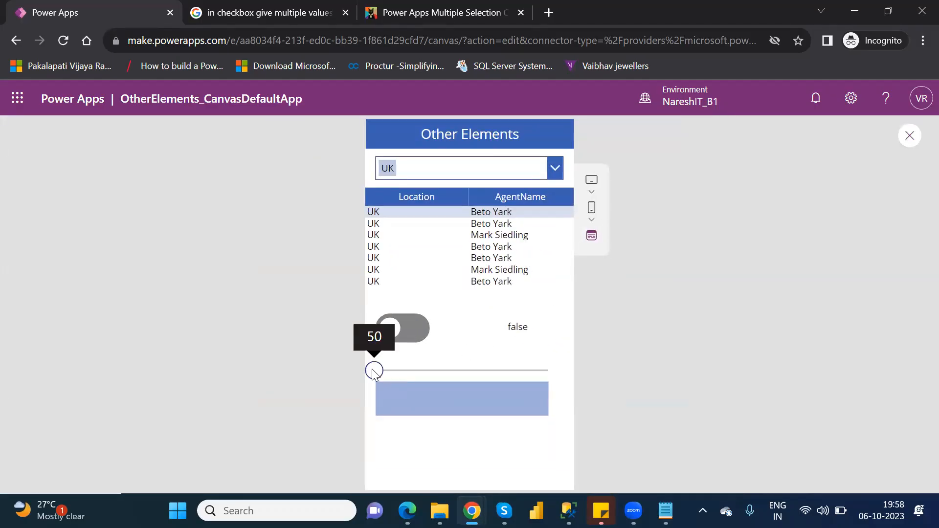
click(434, 371)
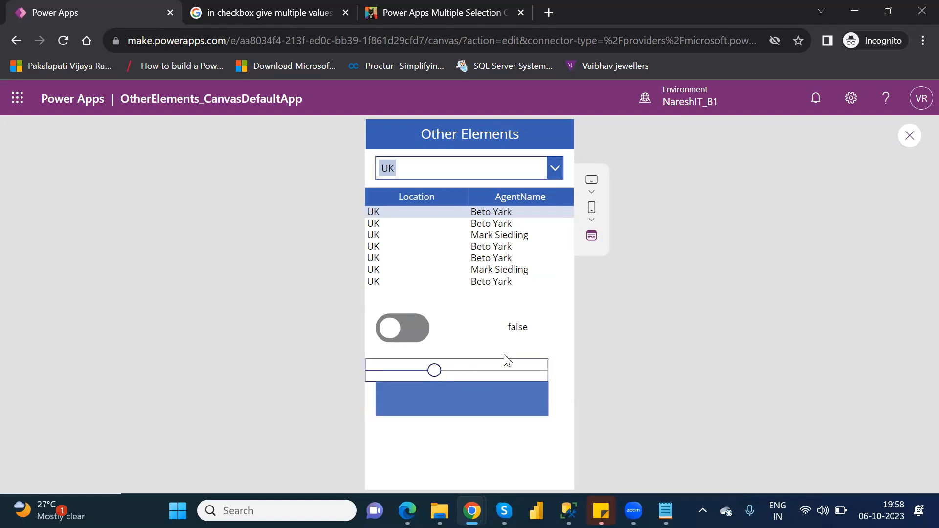
mouse_move(436, 371)
drag(436, 371, 553, 367)
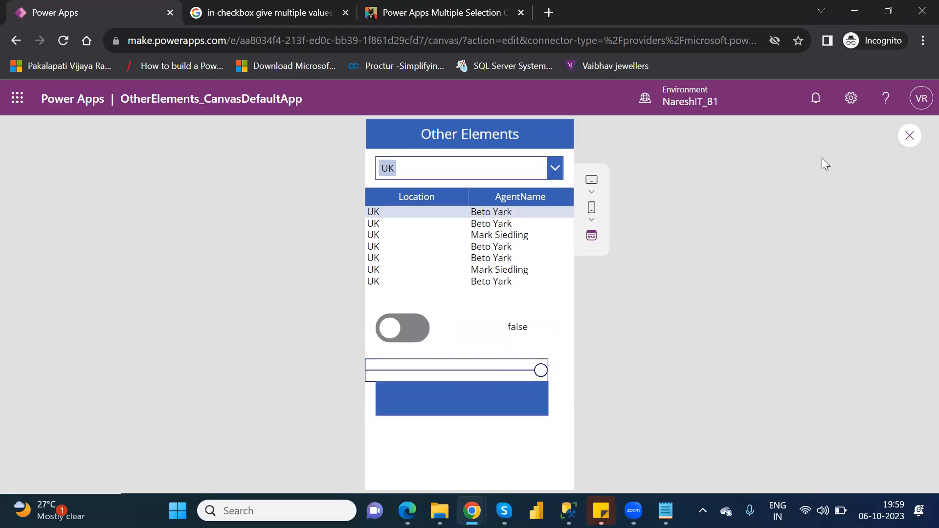
click(910, 136)
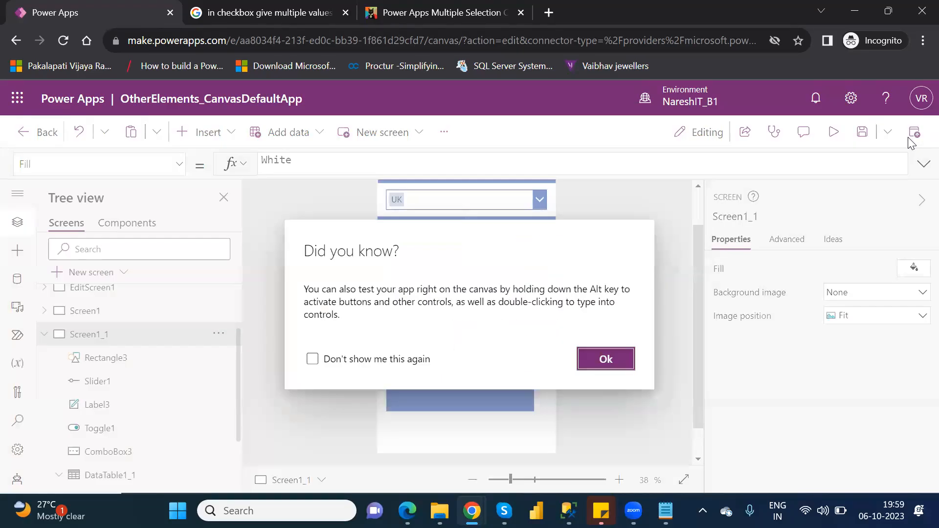
click(594, 351)
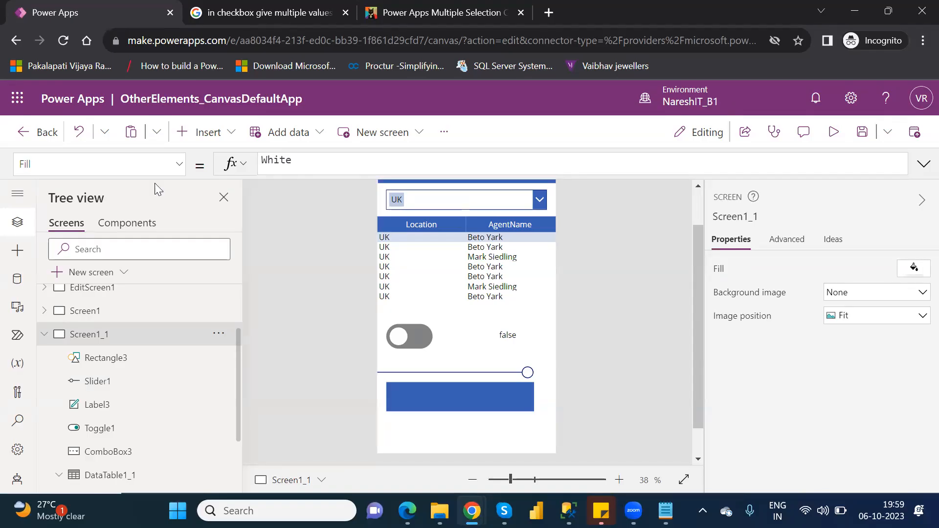
Insert a Rating control and place it below the rectangle at about X 32, Y 987
click(234, 138)
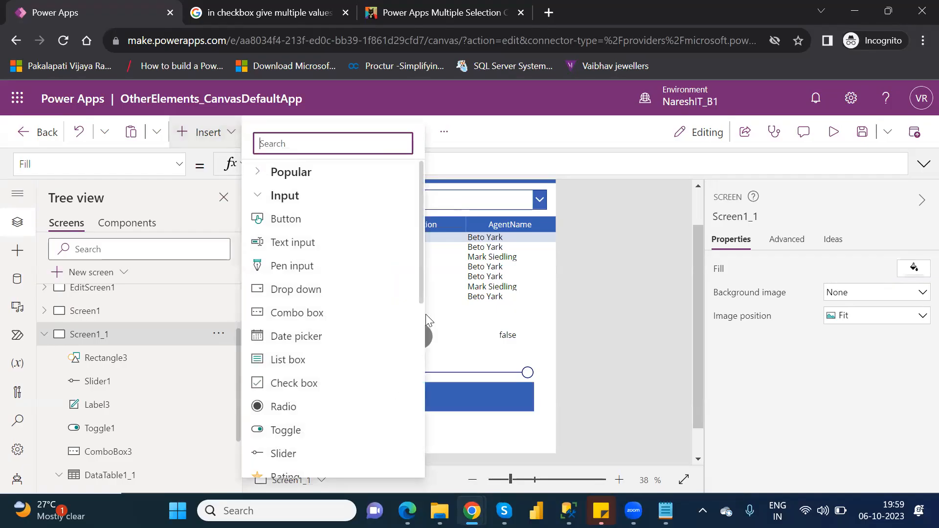
drag(420, 292, 420, 357)
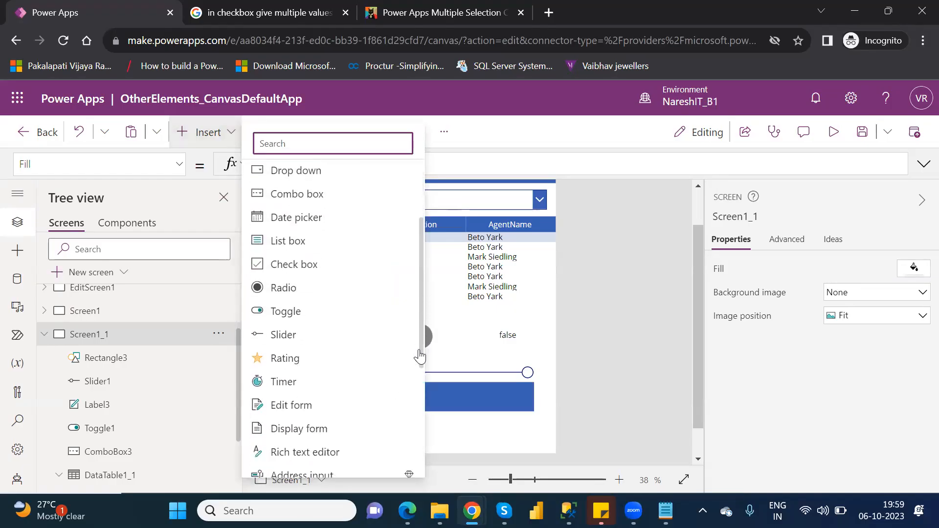
click(287, 352)
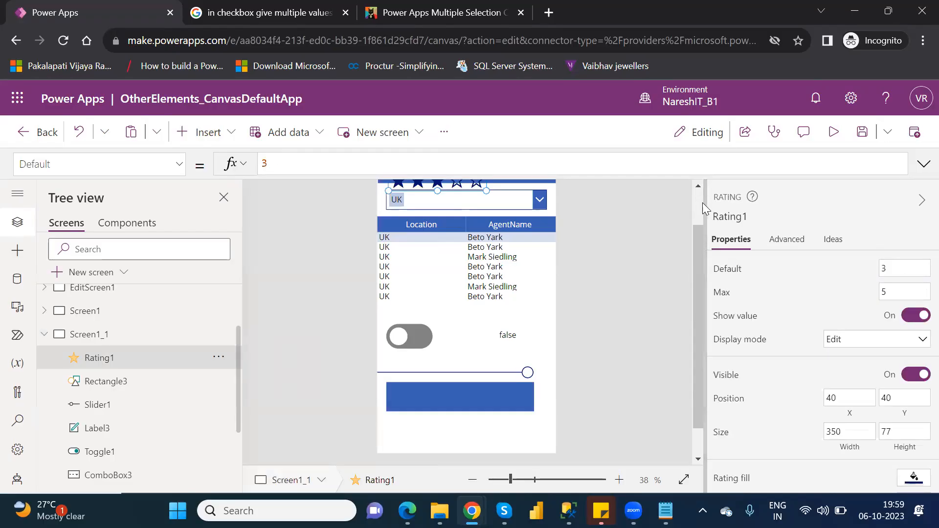
scroll(701, 204, up, 2)
drag(409, 239, 454, 426)
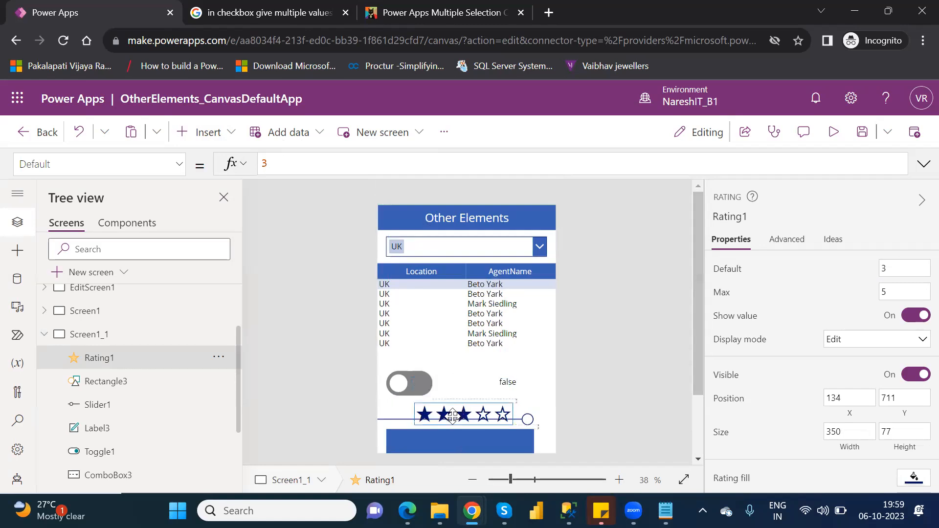
drag(696, 361, 697, 432)
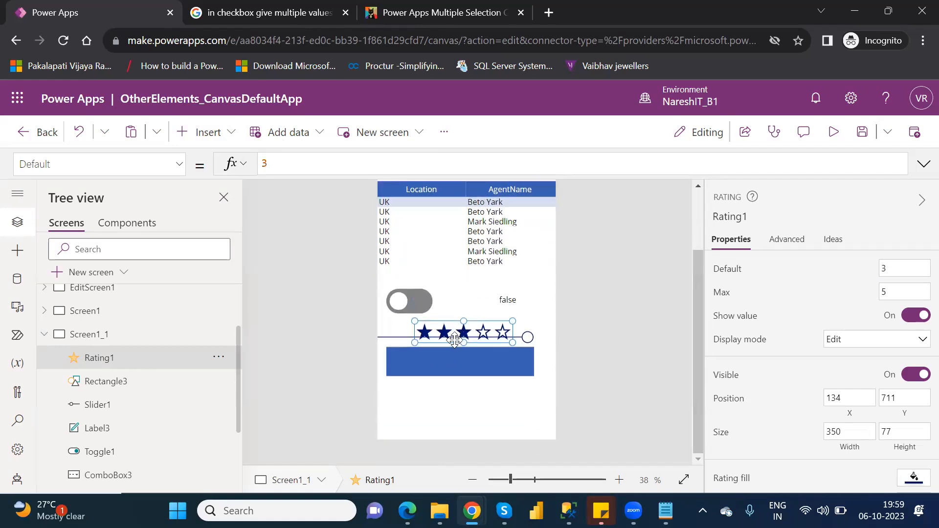
drag(453, 338, 422, 415)
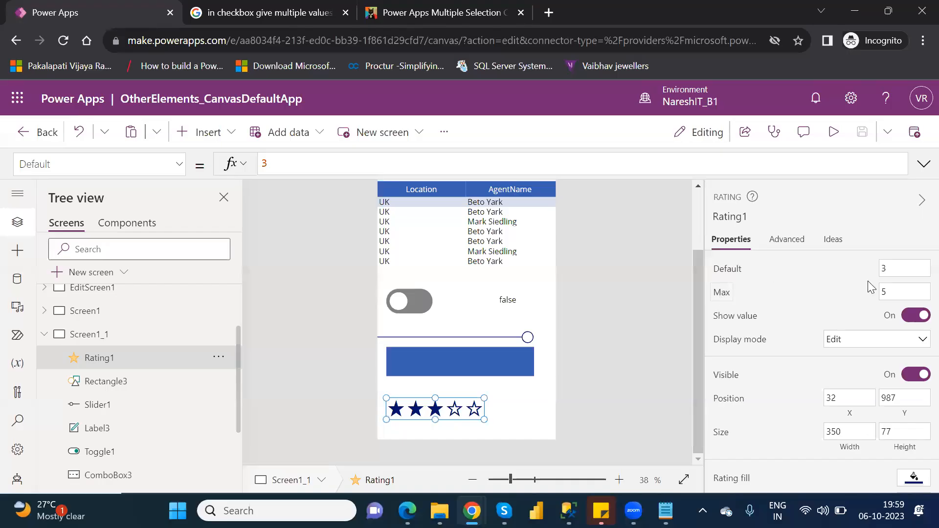
Set the rating control's maximum to 10 and widen it to about 434
click(889, 291)
key(BackSpace)
text(10)
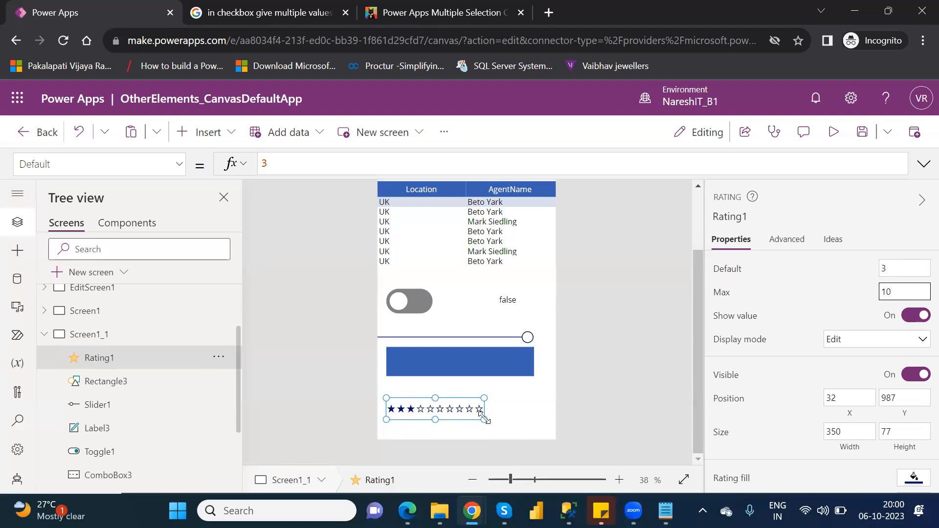
drag(484, 419, 509, 419)
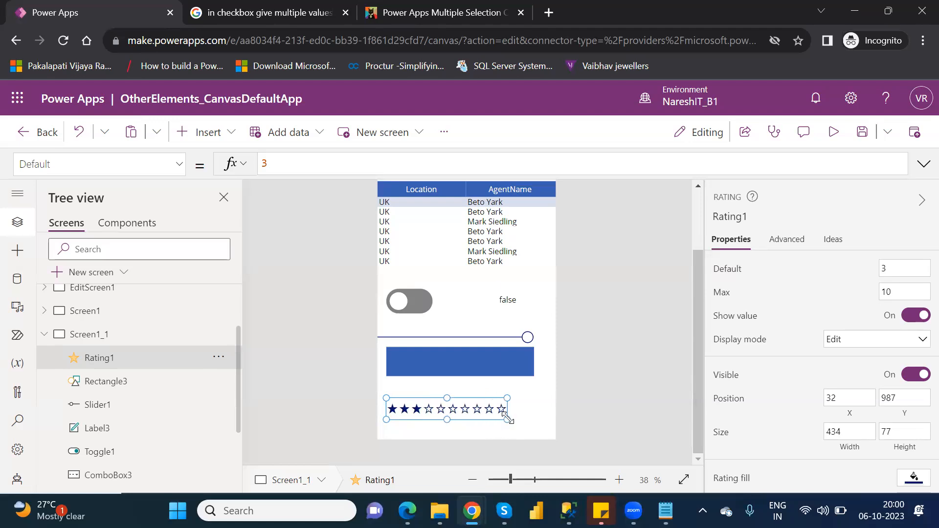
Preview the app, give the rating control five stars, and return to the editor
click(833, 132)
click(438, 457)
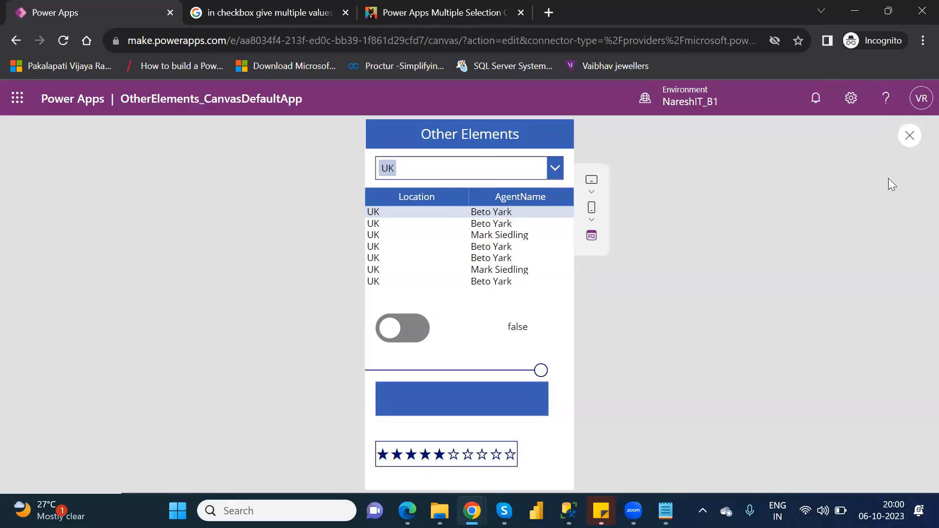
click(912, 139)
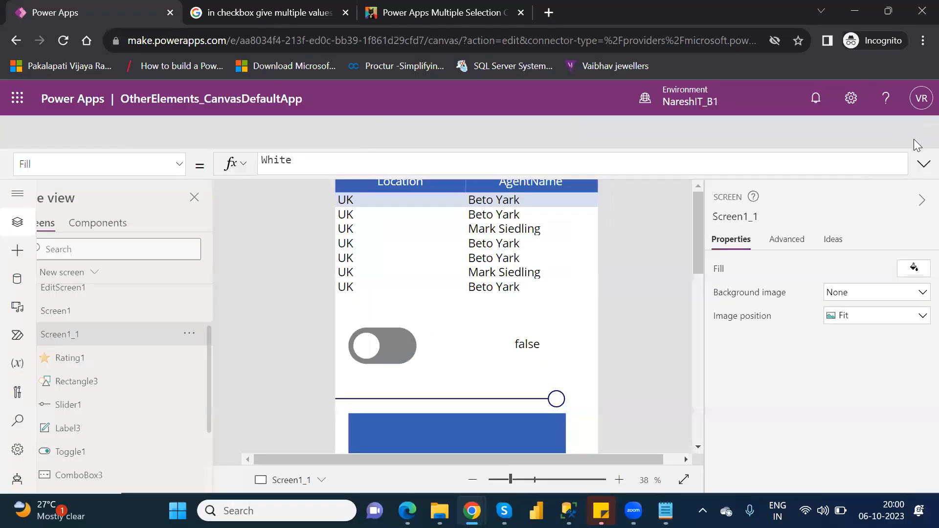
click(605, 356)
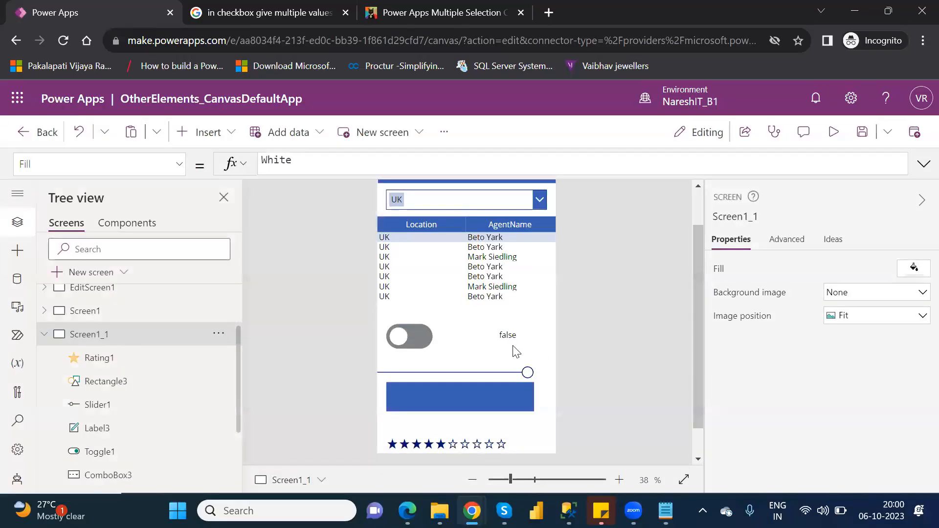
Duplicate the label that shows Toggle1.Value next to the toggle
click(507, 337)
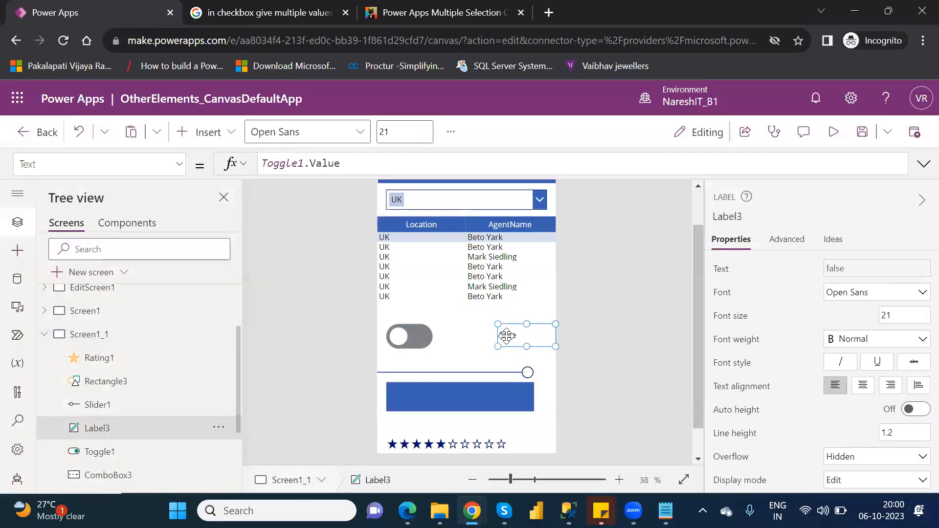
key(ctrl+c)
key(ctrl+v)
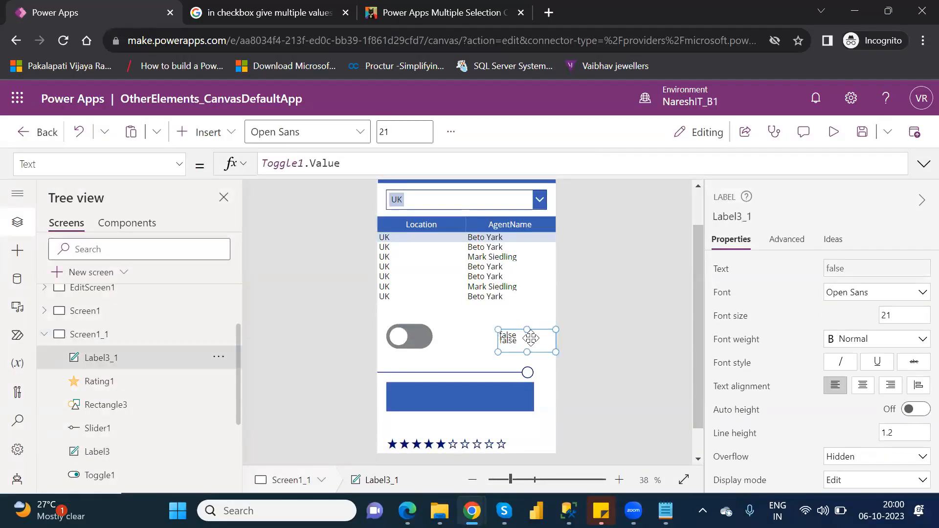
Move the duplicated label directly beneath the last stars of the rating control
drag(536, 345, 530, 447)
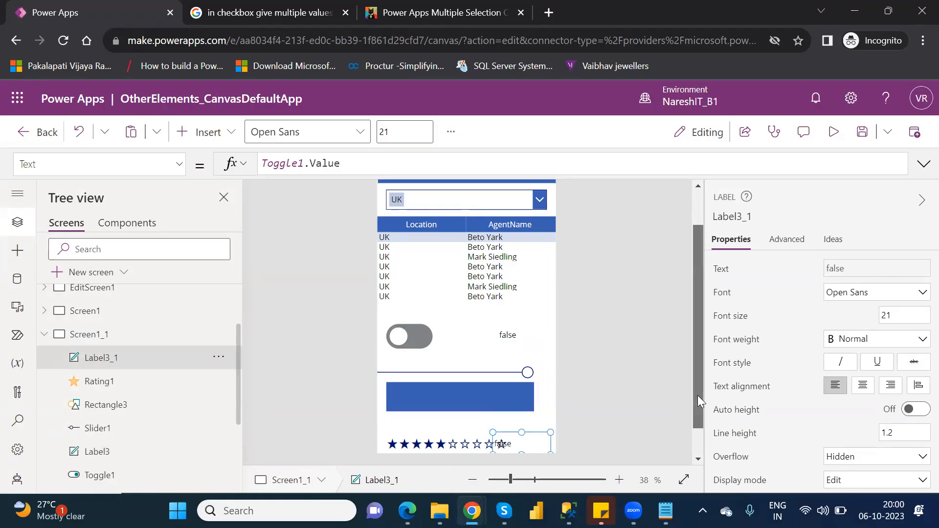
drag(697, 396, 714, 447)
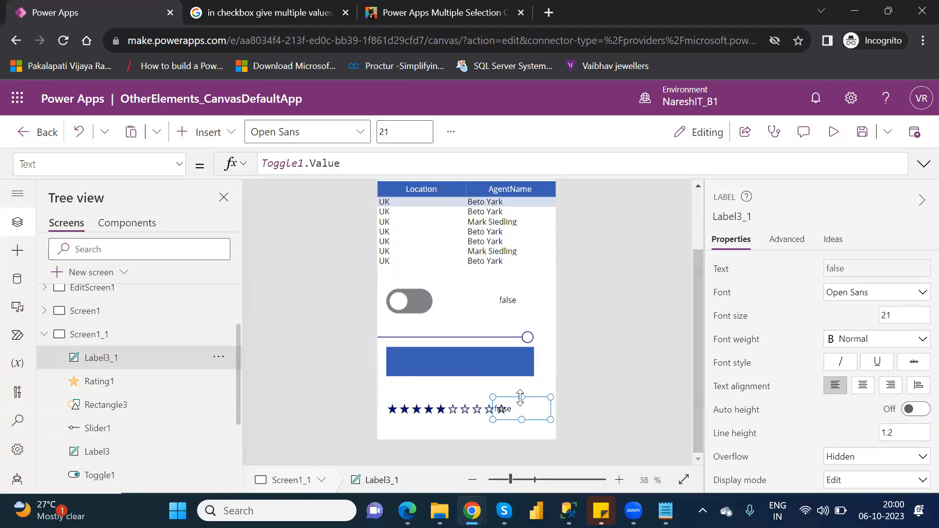
drag(525, 409, 497, 429)
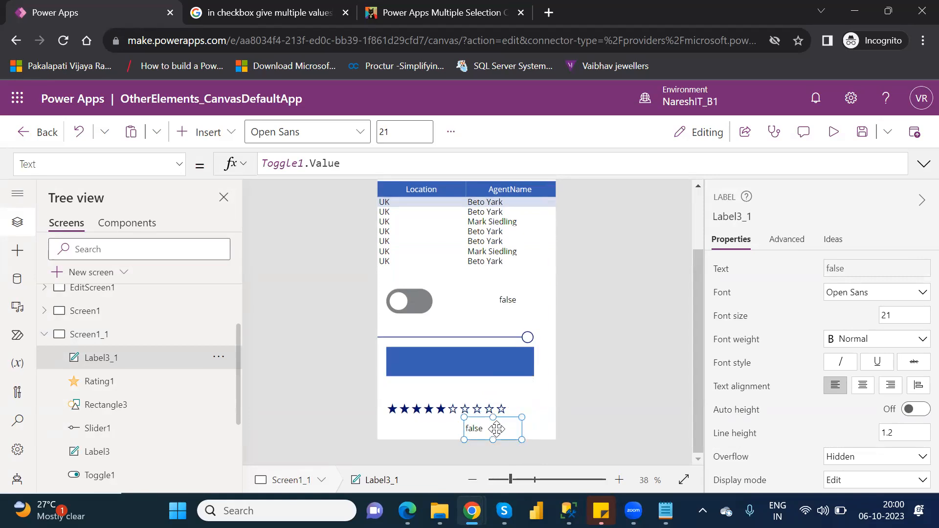
Replace the duplicated label's Text formula with Rating1.Value
click(344, 165)
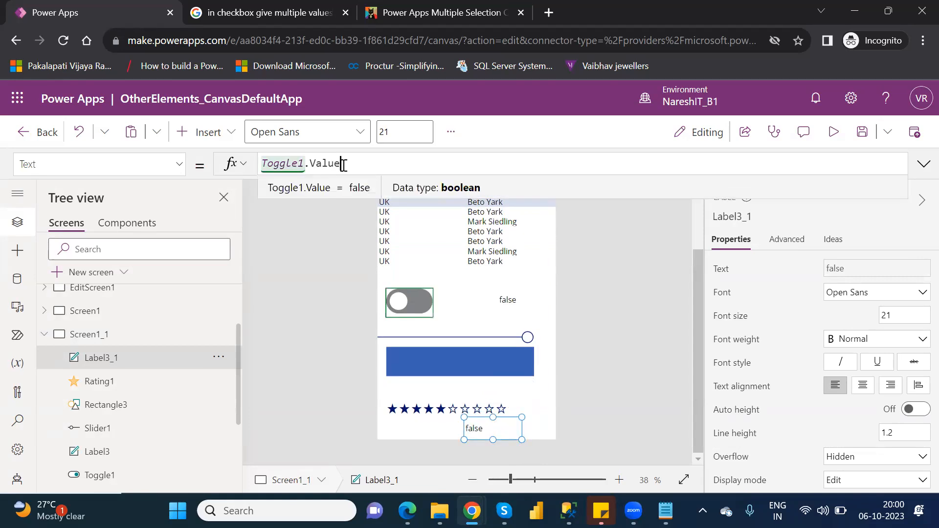
key(BackSpace)
key(BackSpace)
key(BackSpace)
key(BackSpace)
key(BackSpace)
key(BackSpace)
key(BackSpace)
key(BackSpace)
key(BackSpace)
key(BackSpace)
key(BackSpace)
key(BackSpace)
key(BackSpace)
text(ra)
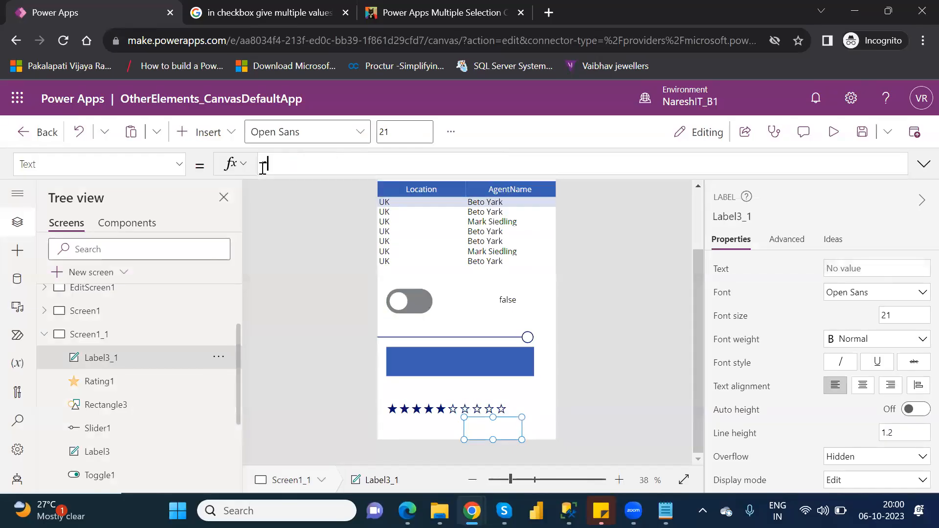
text(ti)
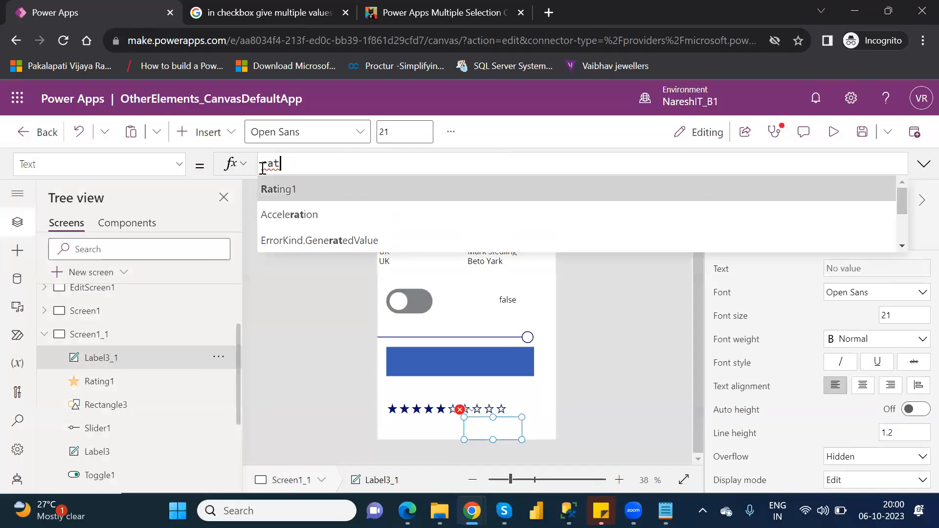
key(Tab)
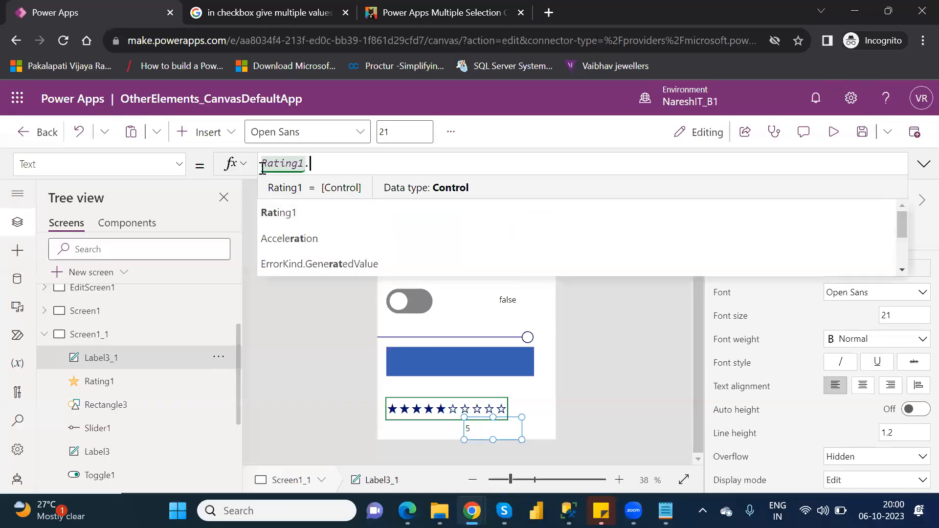
text(.)
key(Tab)
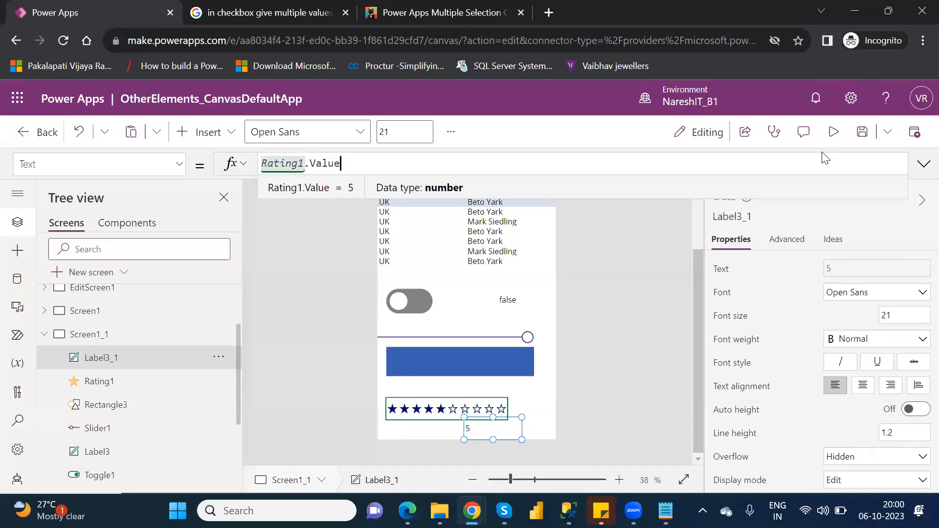
Preview the app, rate seven, three and finally four stars to test the label, and return to the editor
click(834, 132)
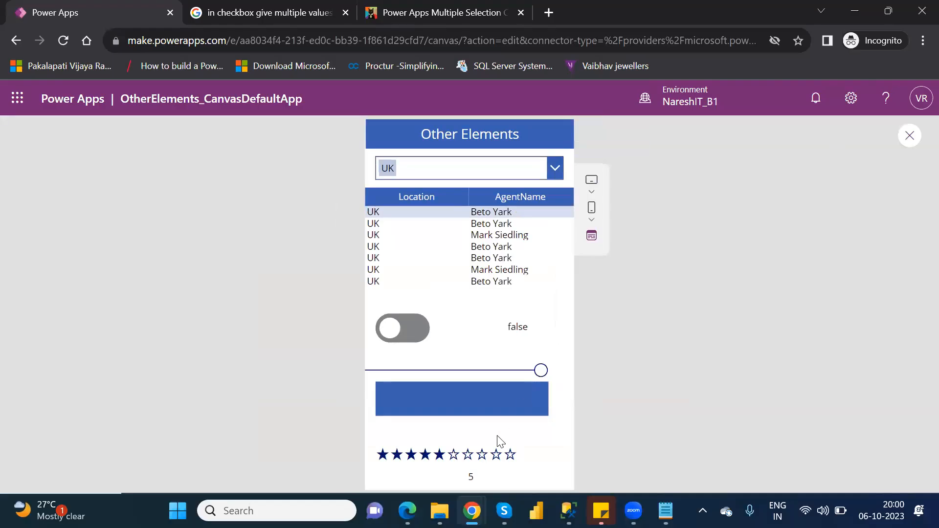
click(471, 459)
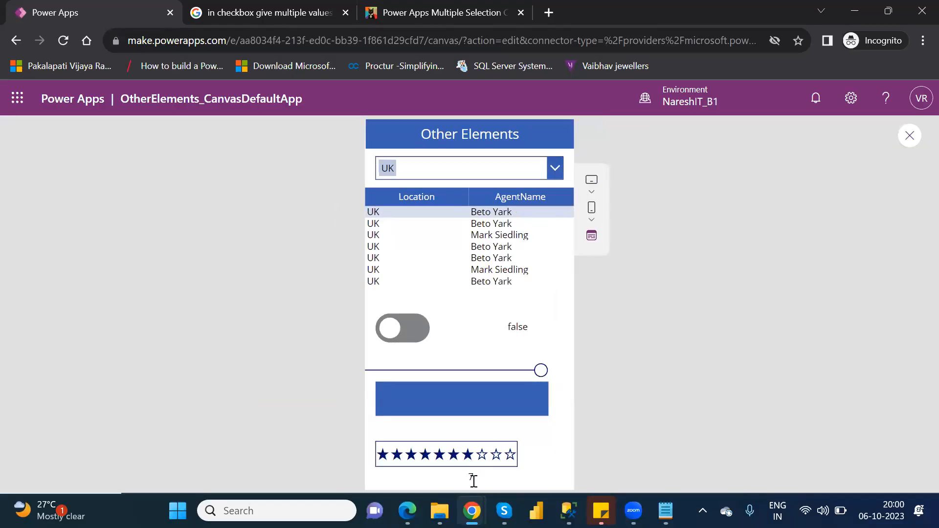
click(412, 456)
click(424, 456)
click(910, 136)
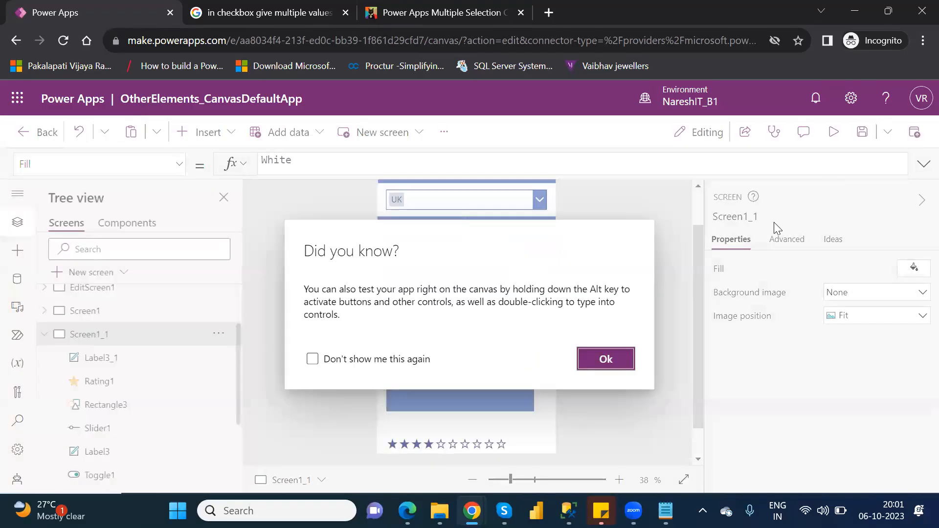
click(596, 362)
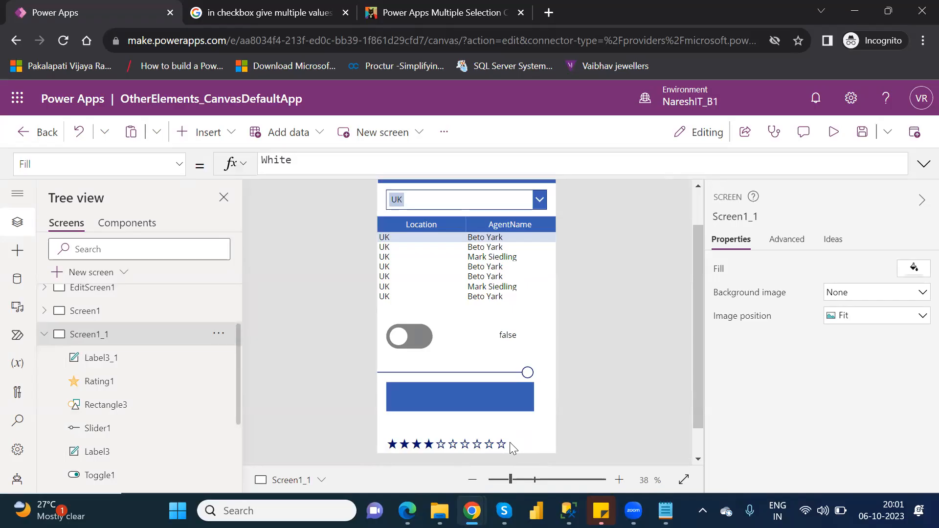
Switch to Screen1 and insert a Timer control from the input controls
click(480, 435)
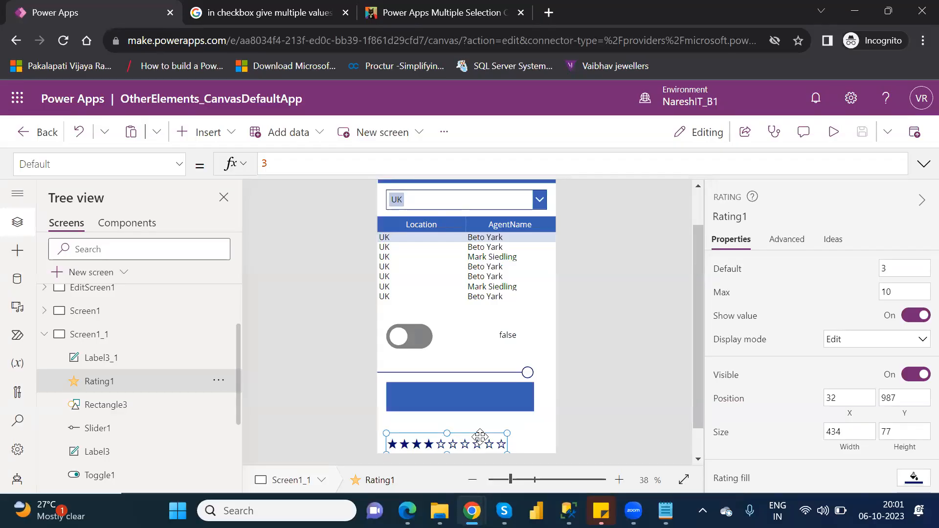
click(49, 336)
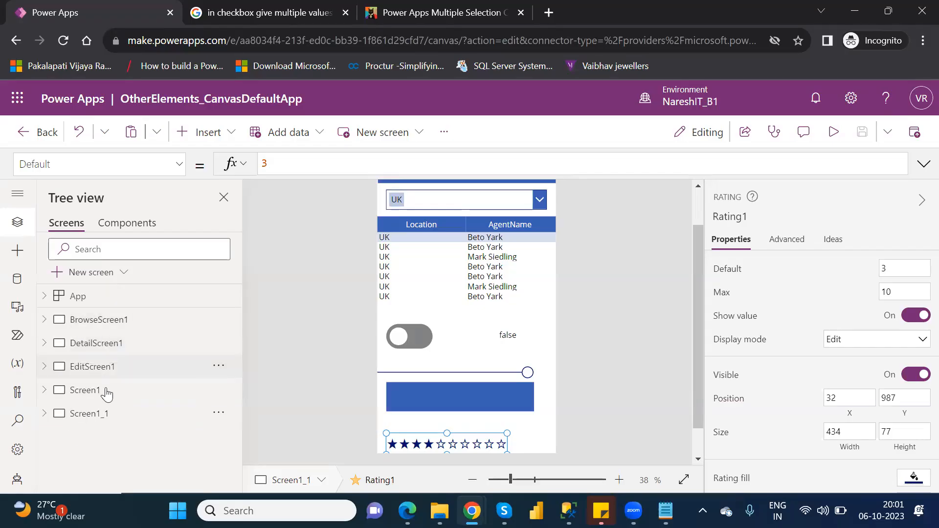
click(86, 389)
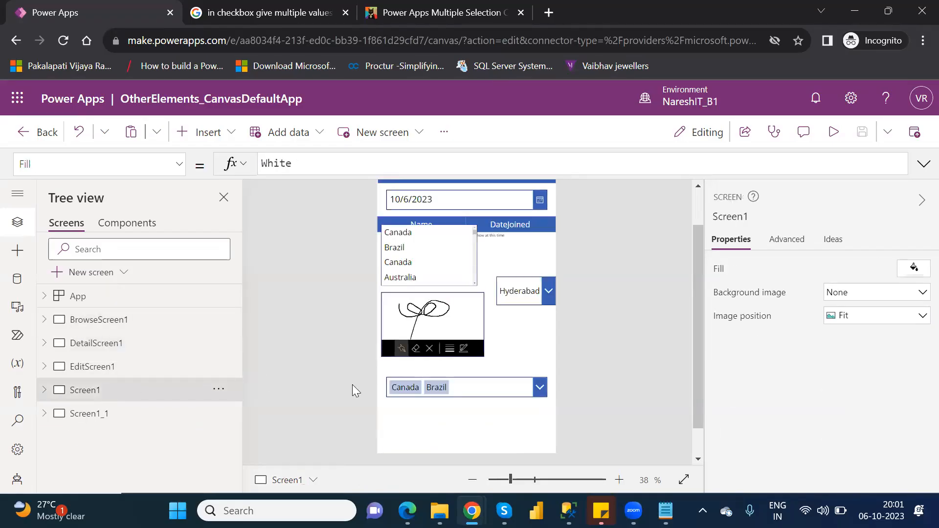
click(228, 128)
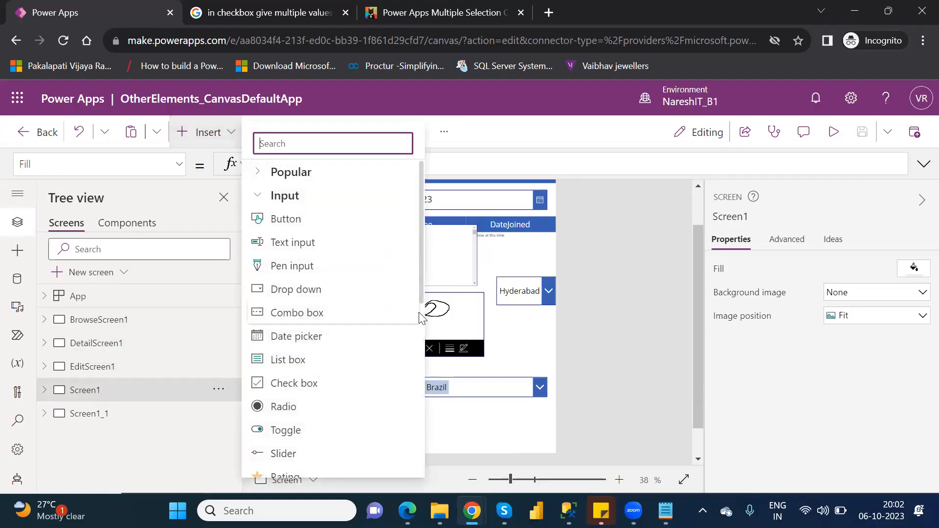
scroll(422, 294, down, 5)
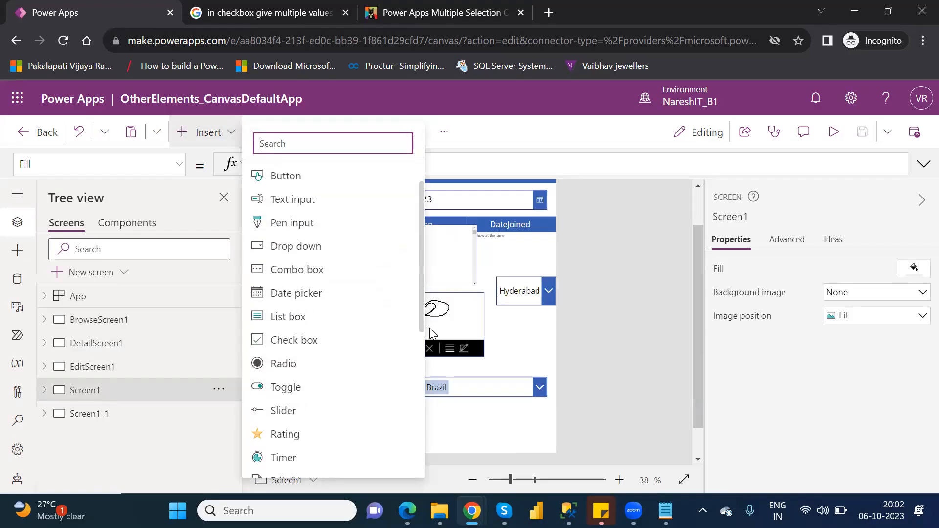
click(419, 376)
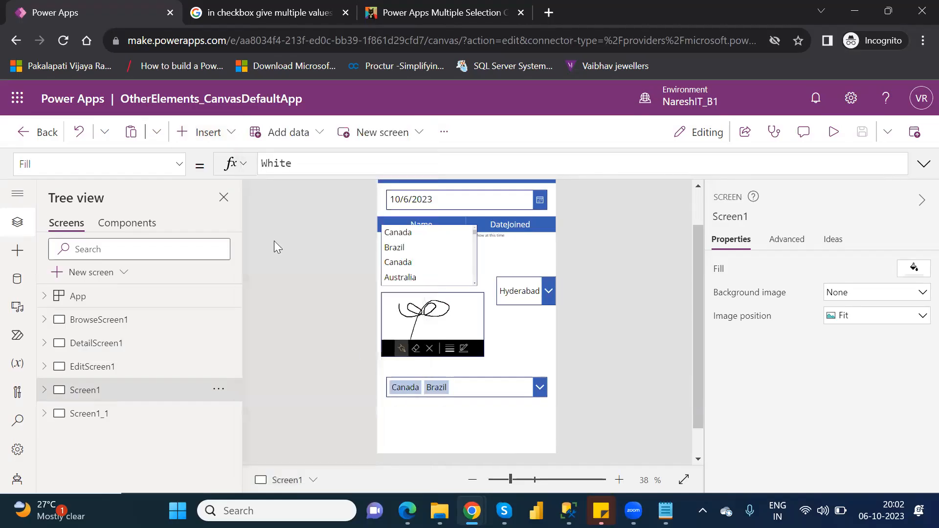
click(208, 132)
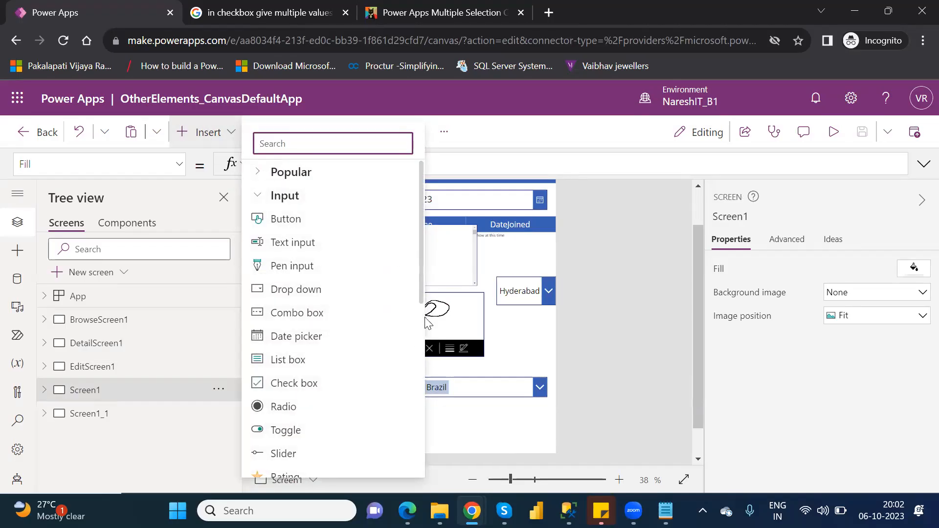
scroll(422, 313, down, 1)
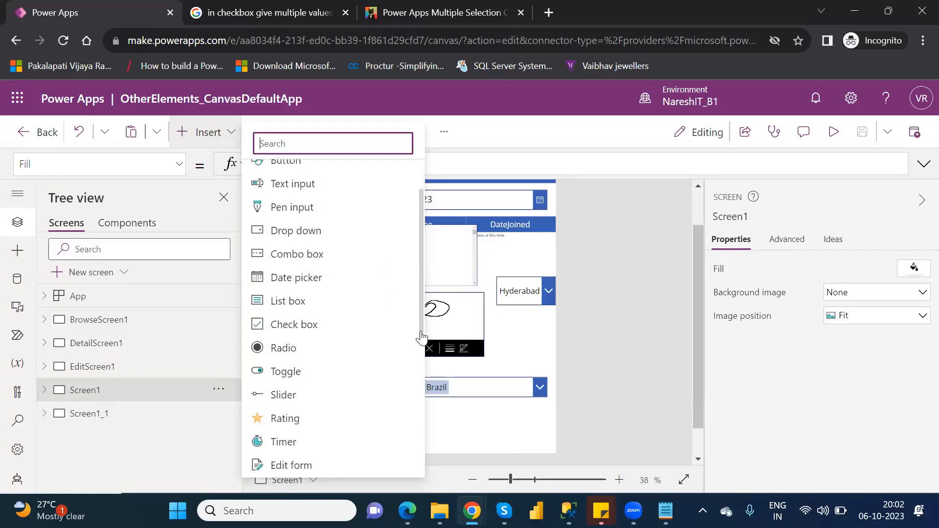
click(299, 445)
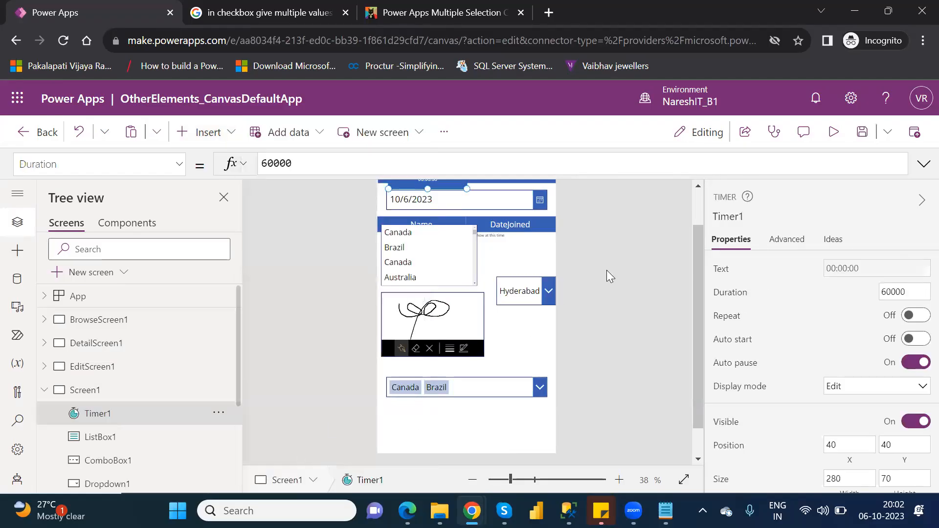
Move the timer below the Canada/Brazil combo box, to about X 0, Y 960
scroll(694, 200, up, 2)
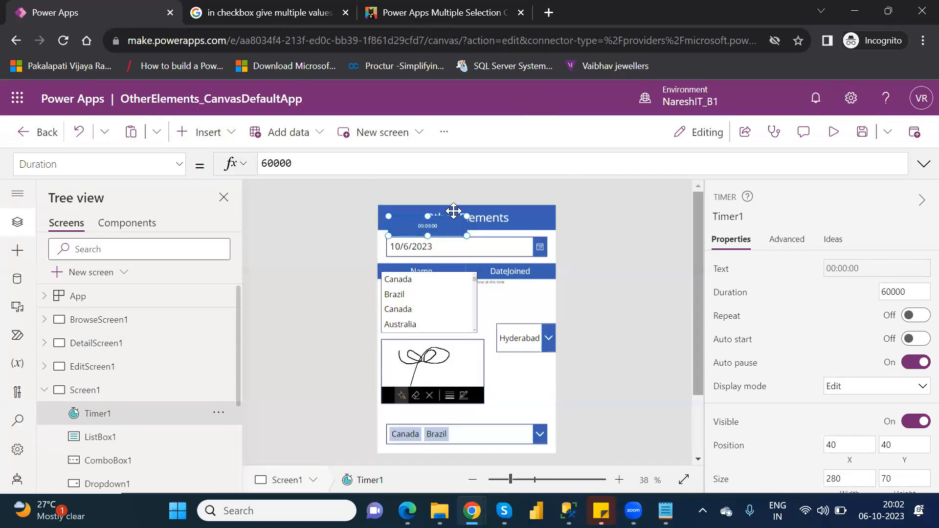
drag(437, 226, 435, 378)
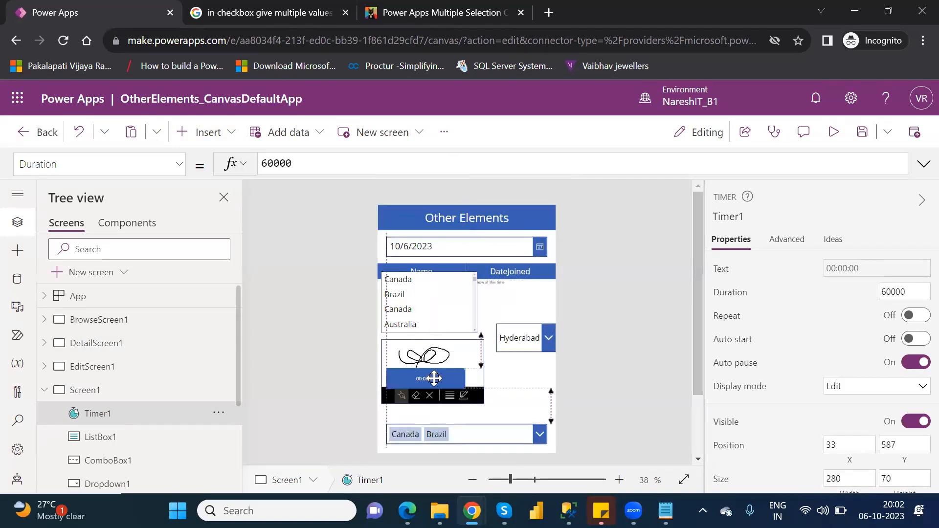
scroll(698, 333, down, 3)
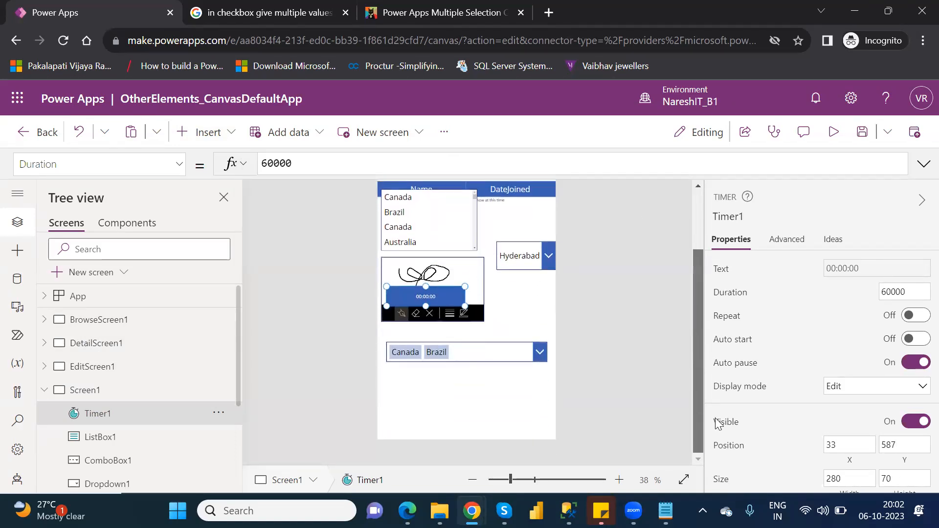
drag(434, 292, 424, 396)
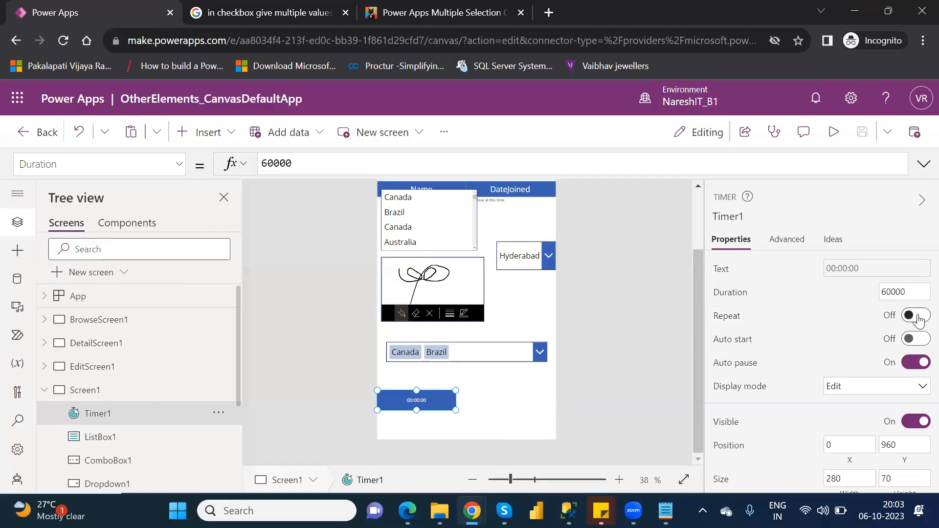
Turn on the timer's Repeat option and set its duration to 5000
click(919, 321)
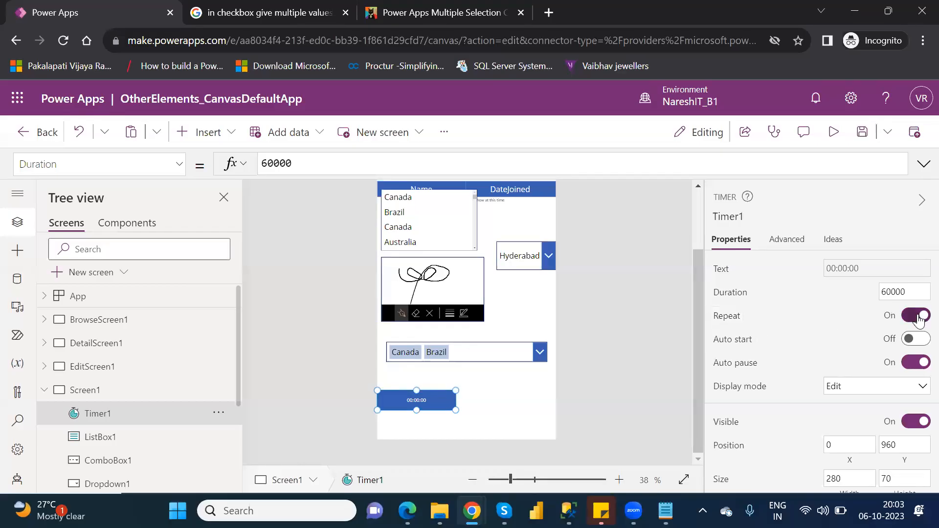
double_click(892, 292)
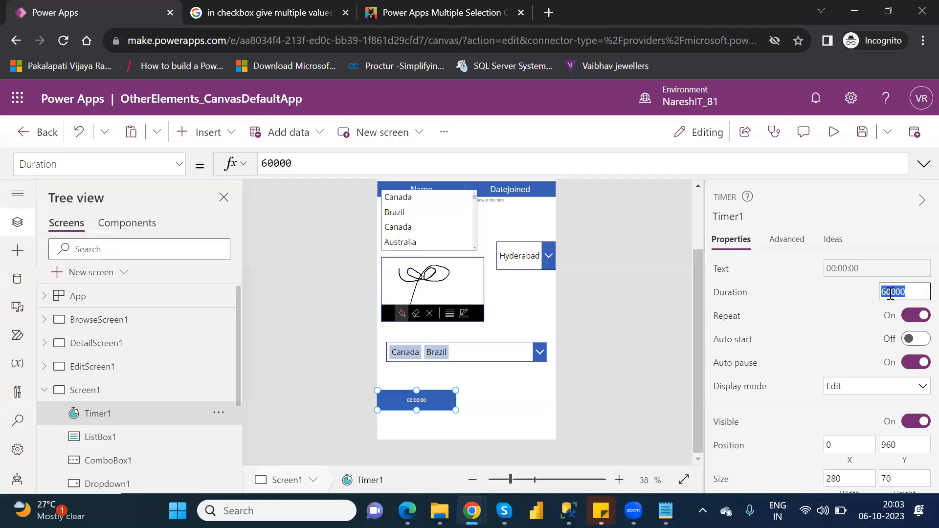
text(5000)
Preview the app, start and stop the repeating timer, and return to the editor
click(834, 137)
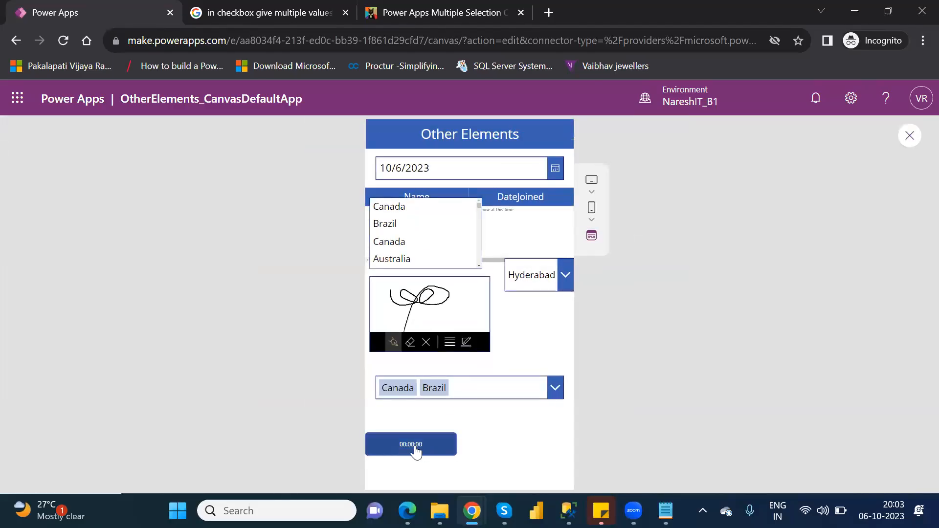
click(416, 453)
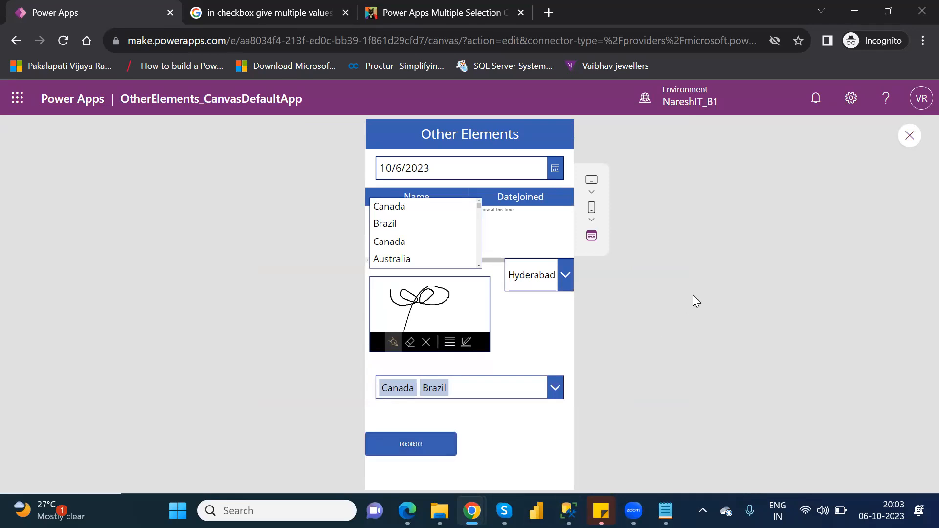
click(415, 455)
click(910, 136)
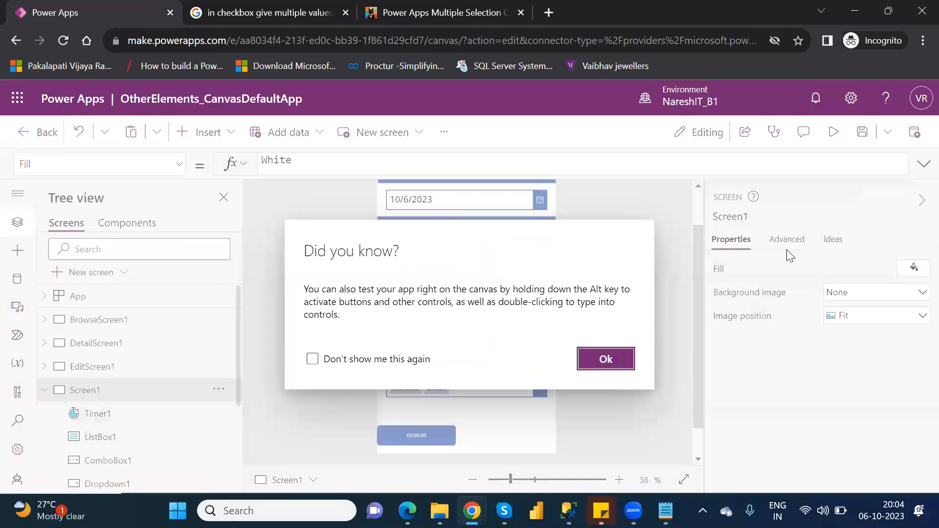
click(605, 359)
Turn off the timer's Repeat option and test the timer in a preview before returning to the editor
click(425, 435)
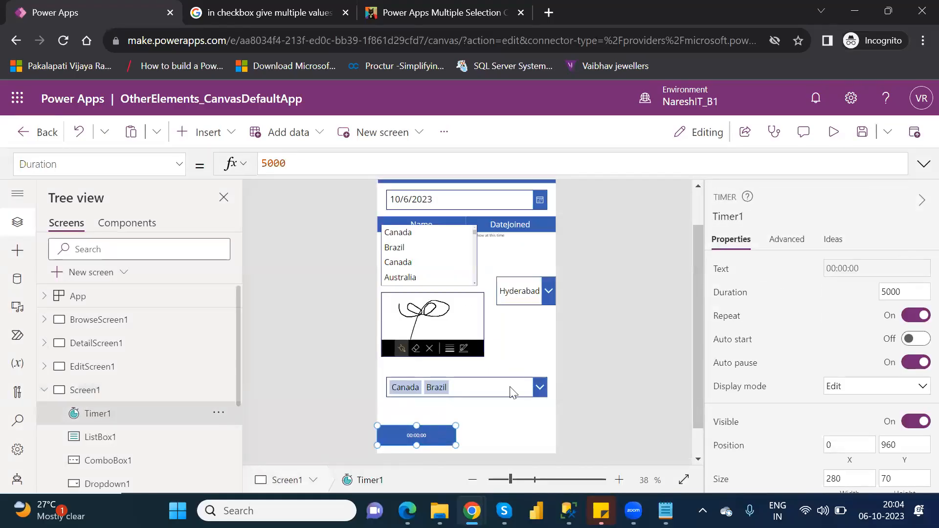
click(909, 320)
click(833, 133)
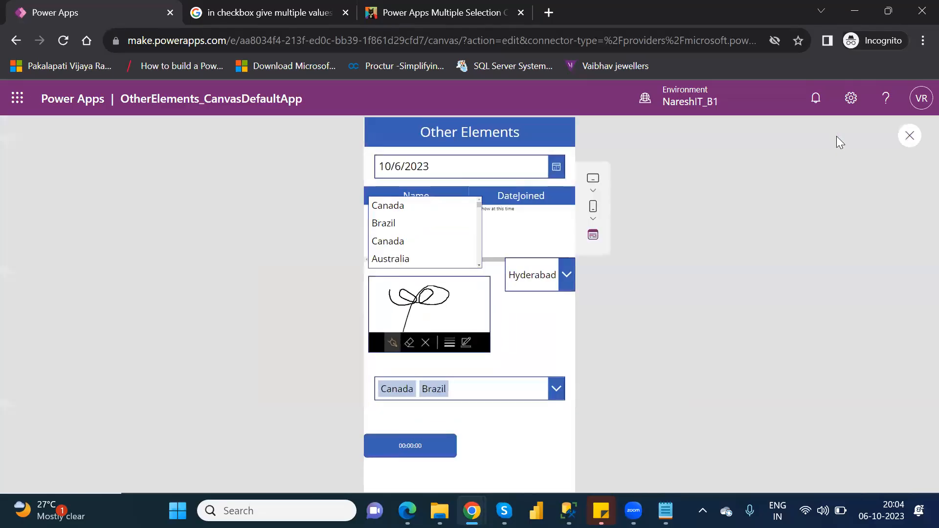
click(414, 446)
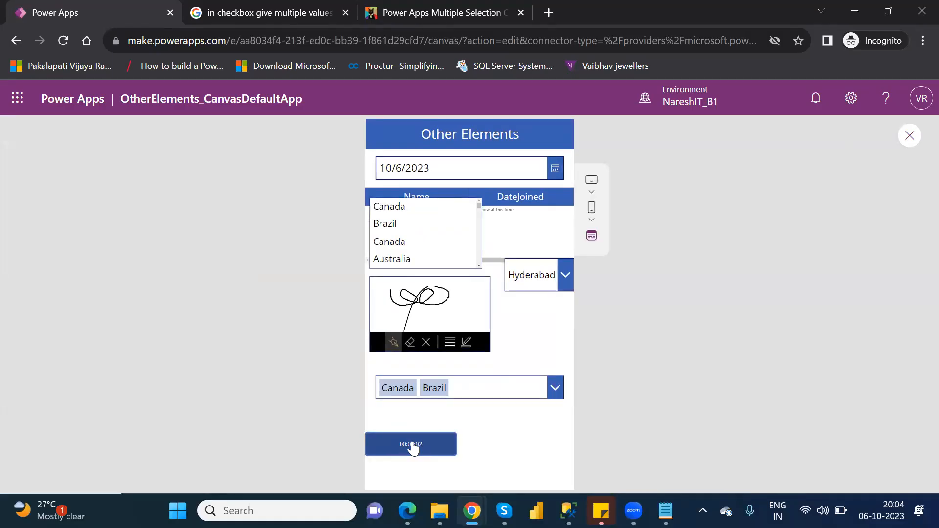
click(910, 134)
click(607, 360)
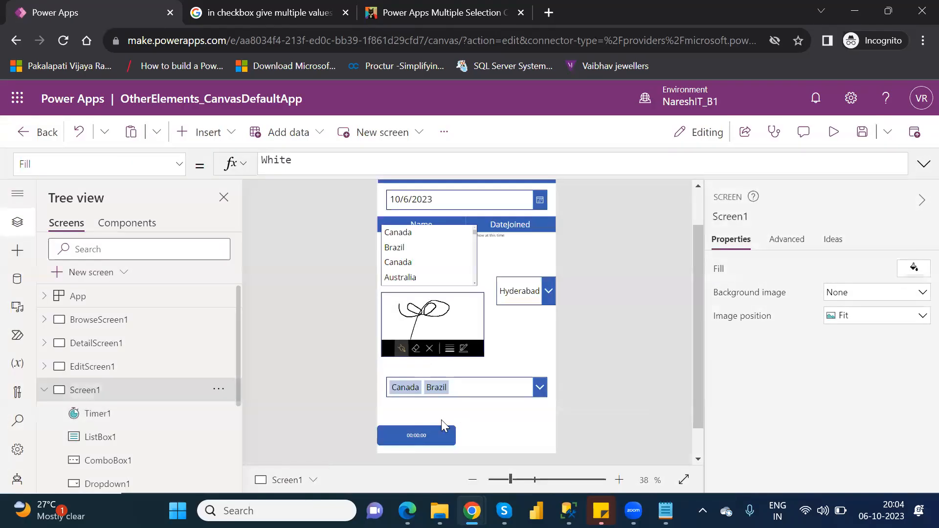
Turn on the timer's Auto start option and preview the app, signing in again when required
click(416, 434)
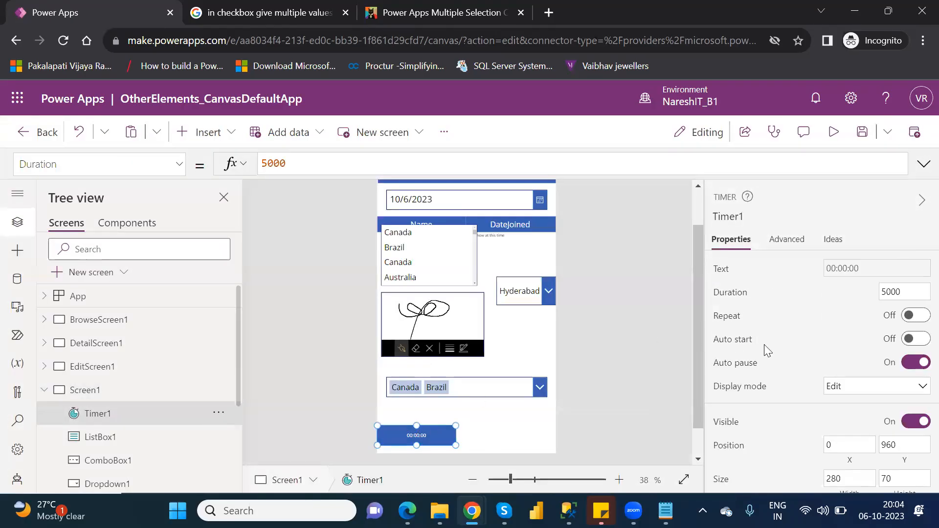
click(918, 340)
click(834, 131)
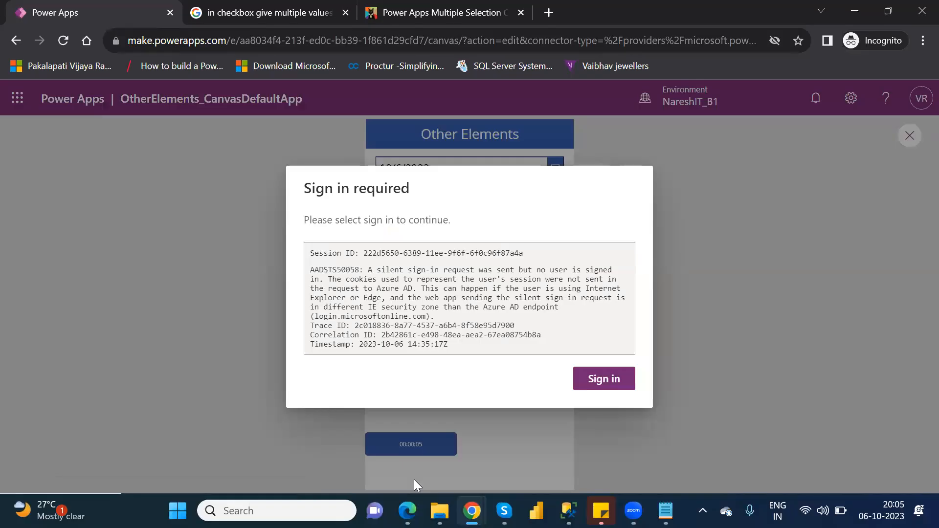
click(615, 380)
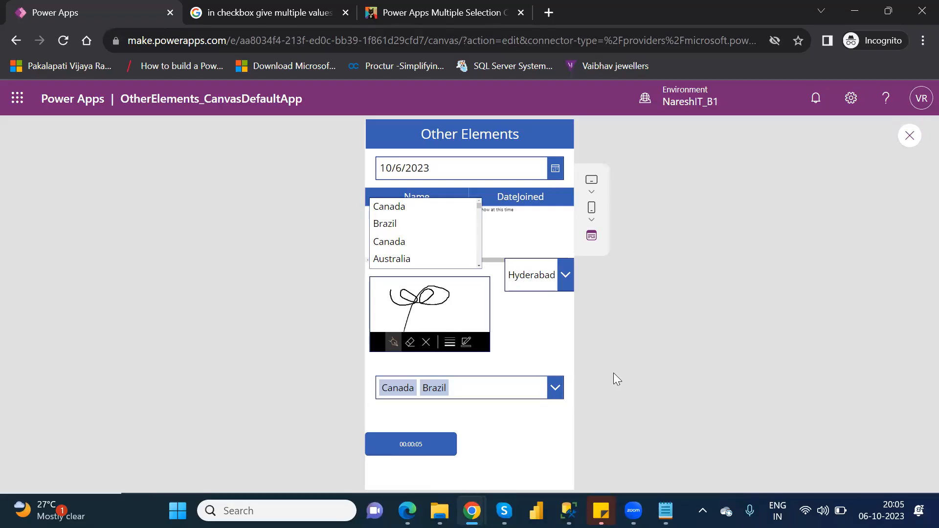
Switch to the browser page about Power Apps multiple selection
click(487, 14)
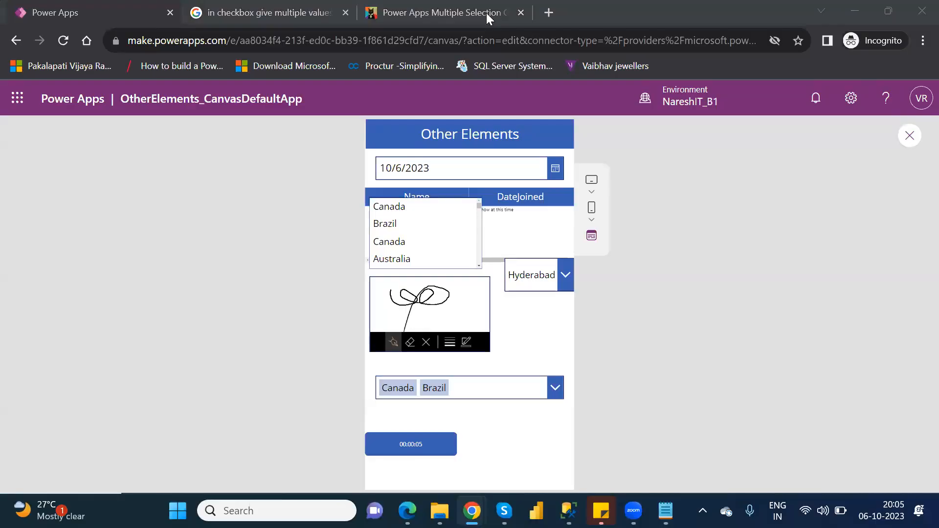